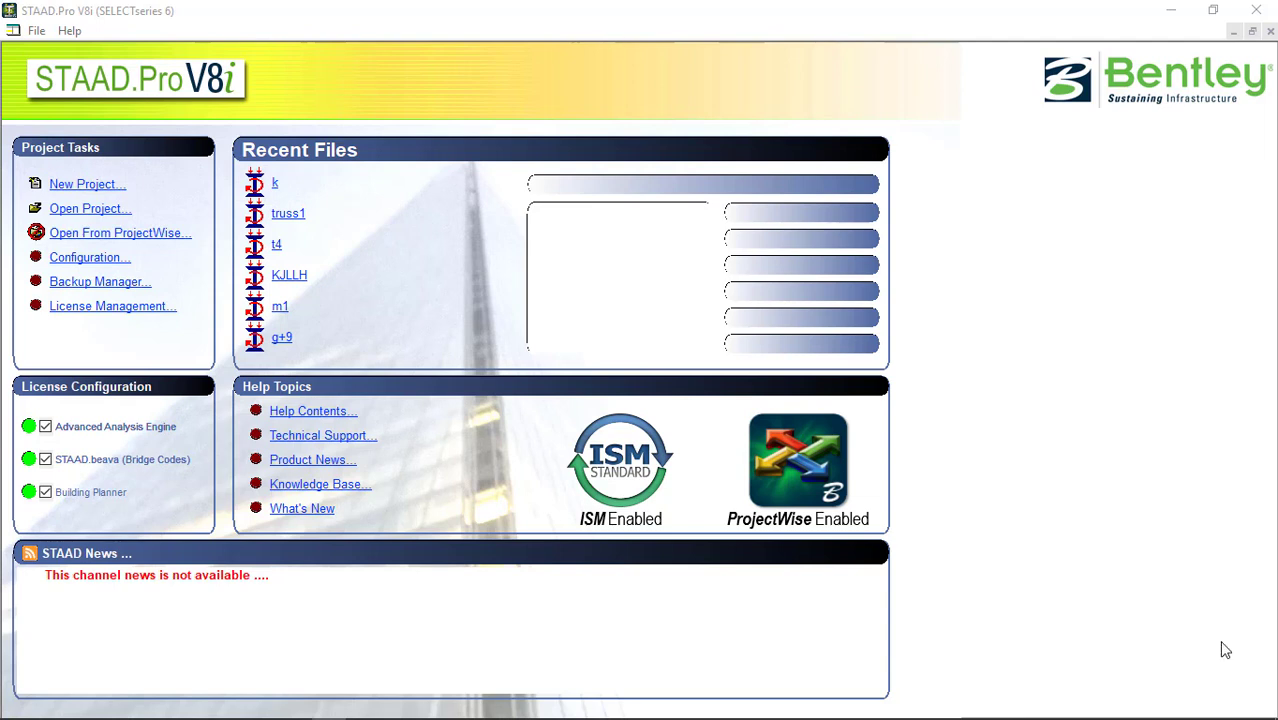
Step: Create a new Truss model named truss 2 with Meter and KiloNewton units, starting in Add Beam mode
mouse_move(1122, 700)
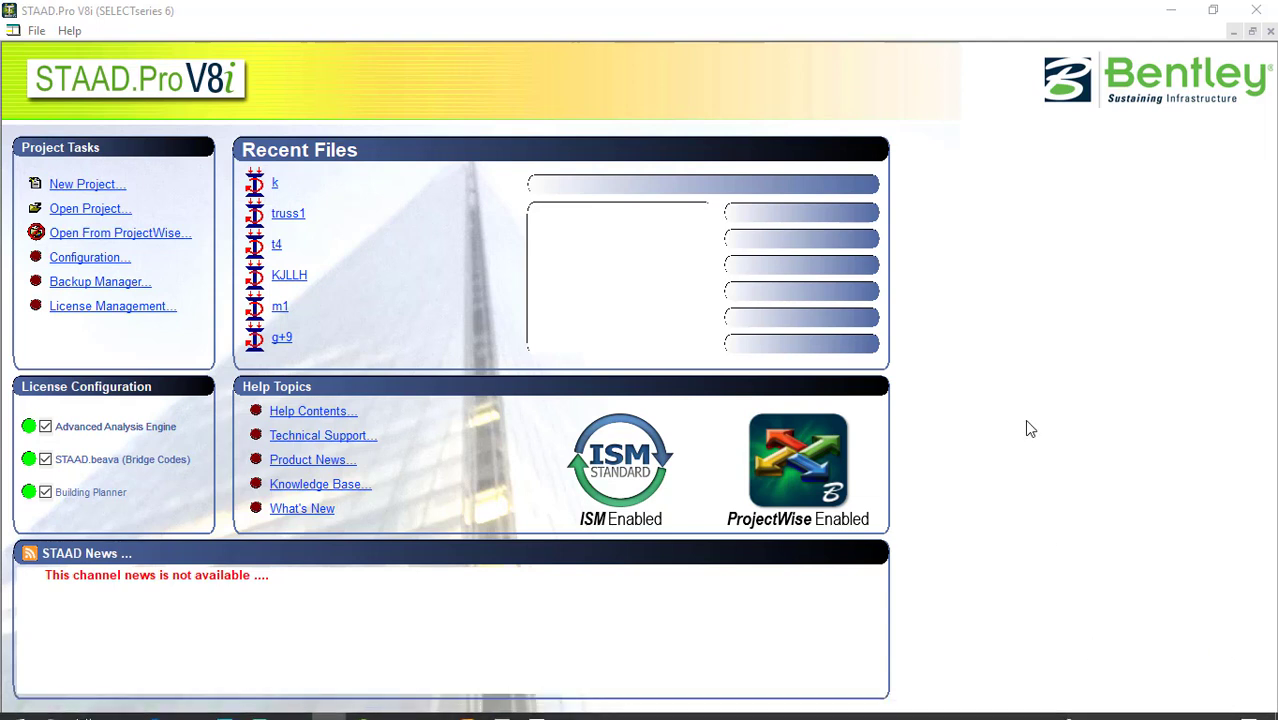
left_click(771, 652)
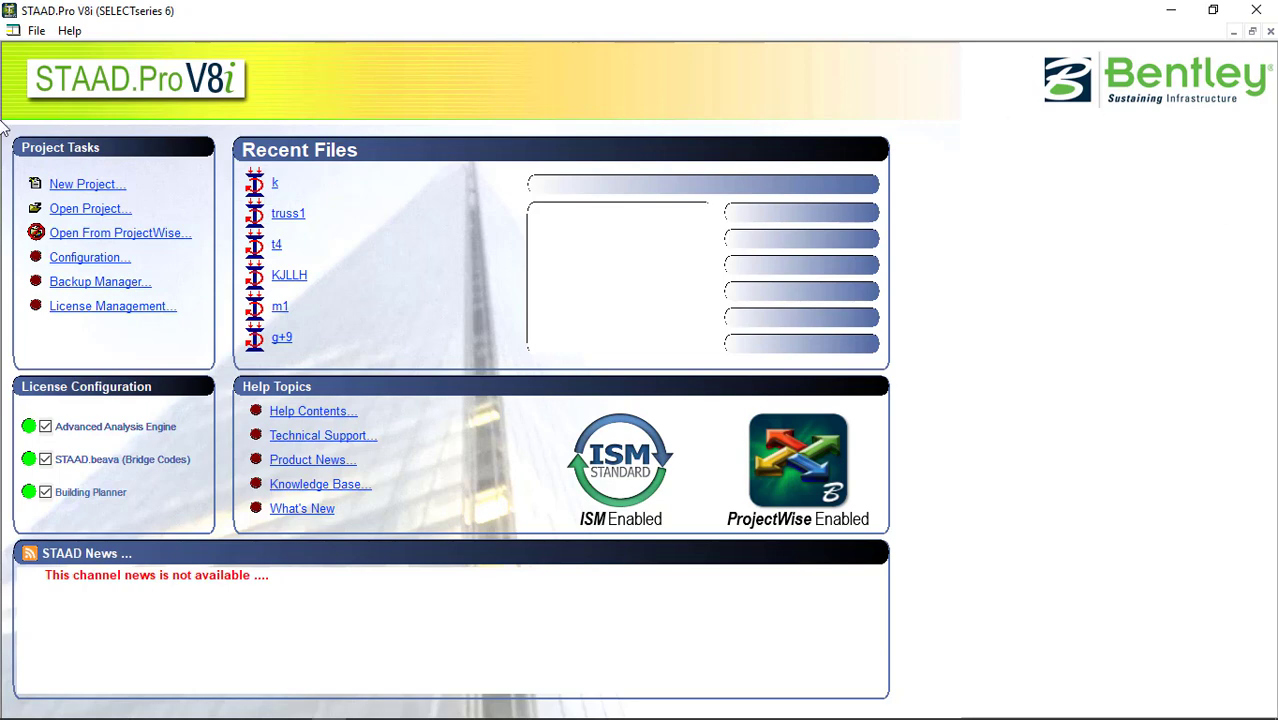
left_click(86, 188)
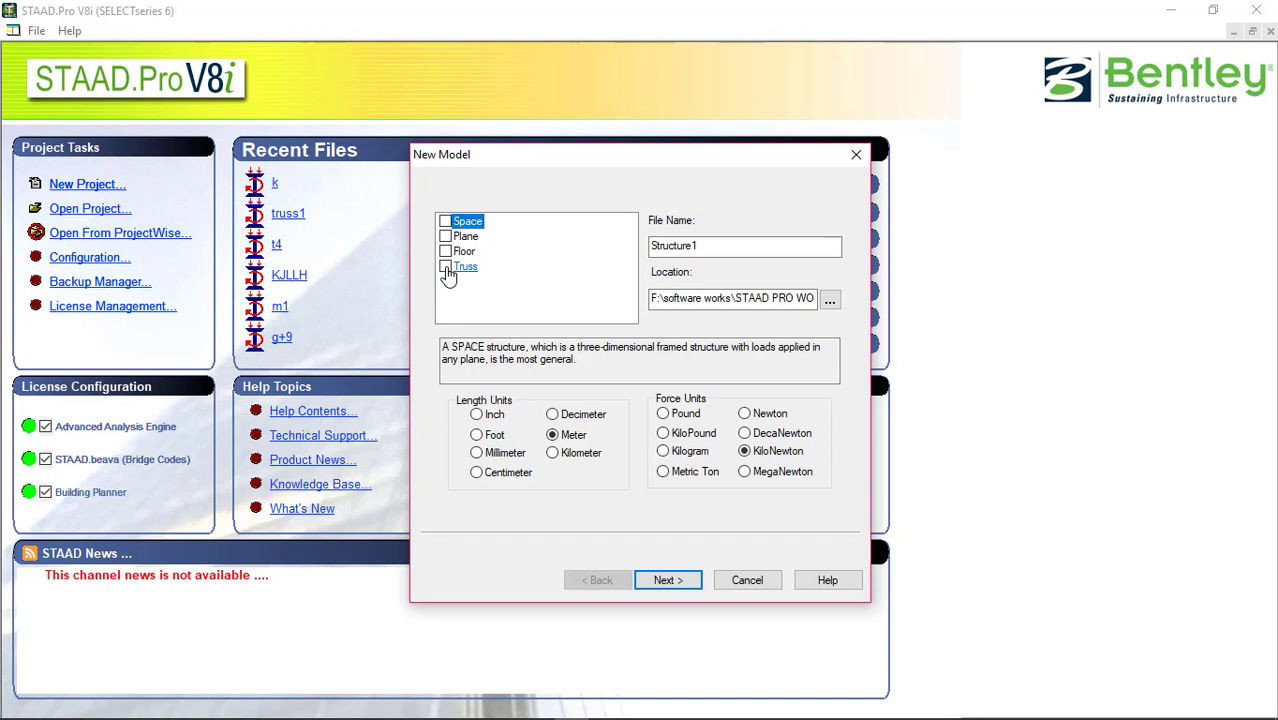
left_click(448, 274)
key("Tab")
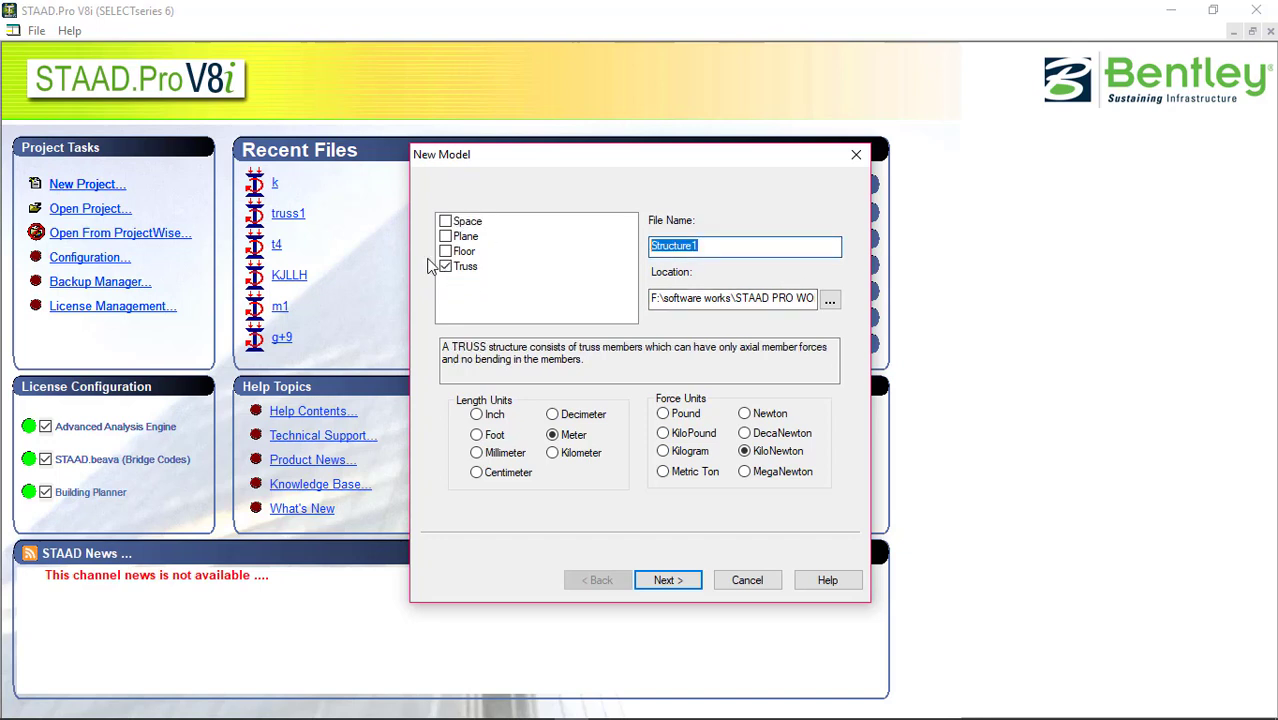
type("truss 2")
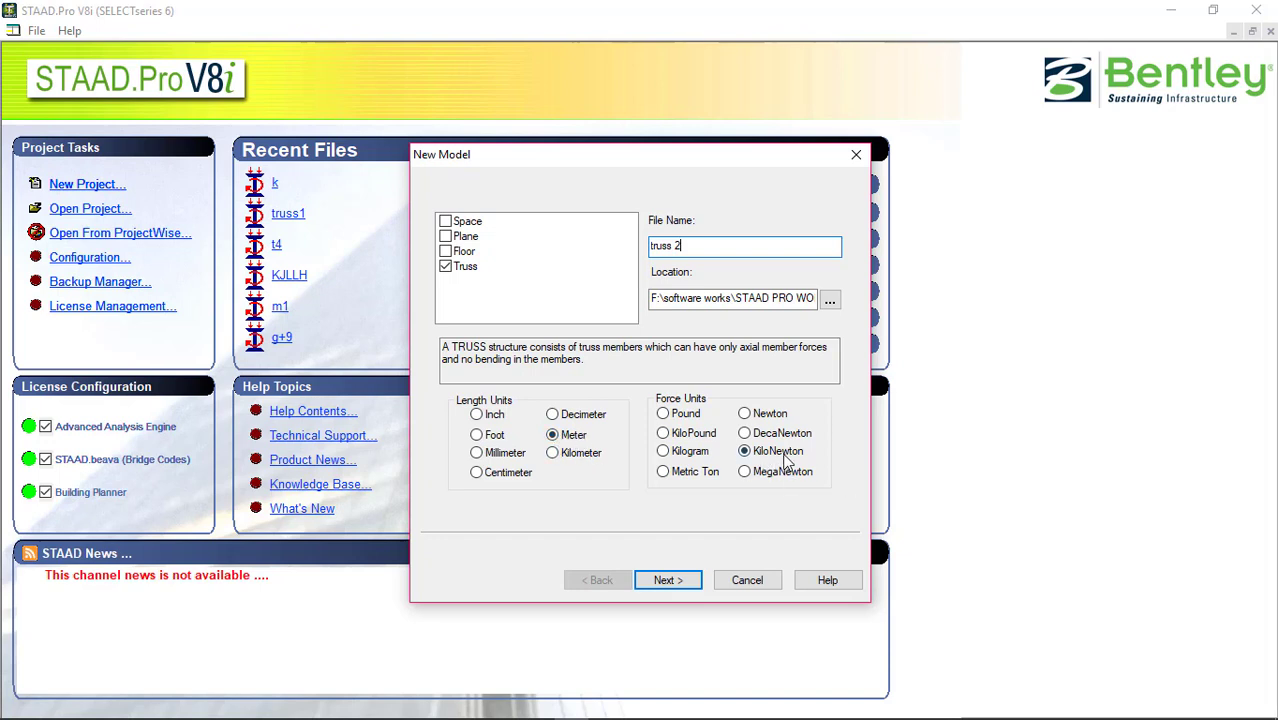
left_click(673, 585)
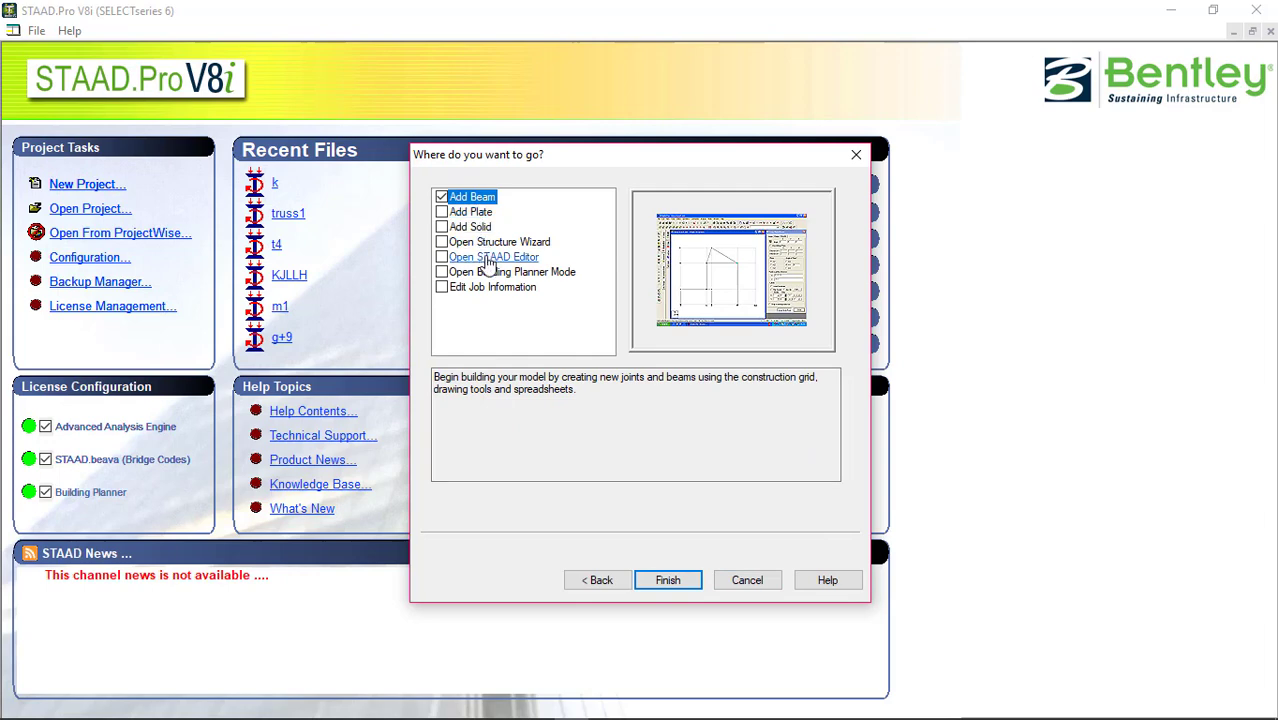
left_click(670, 584)
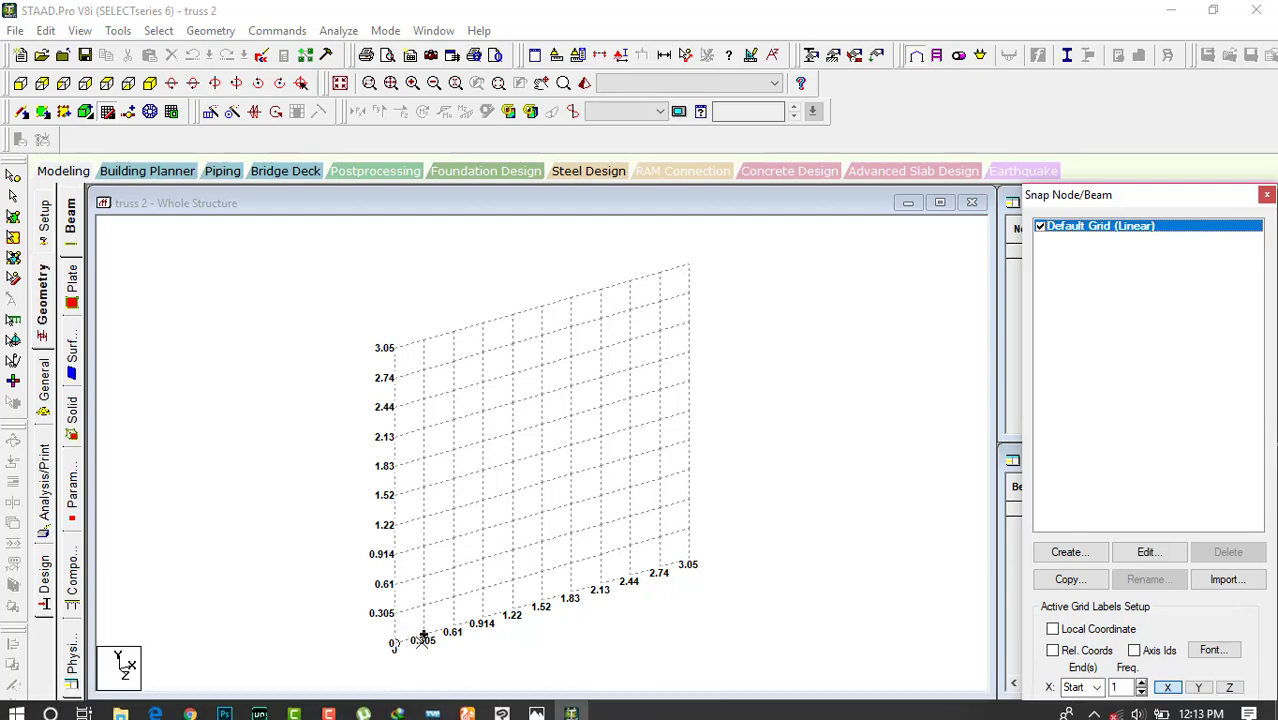
Step: Check the truss dimensions in the Photos reference image, and set the default linear grid's X and Y spacing to 2 m
left_click(571, 707)
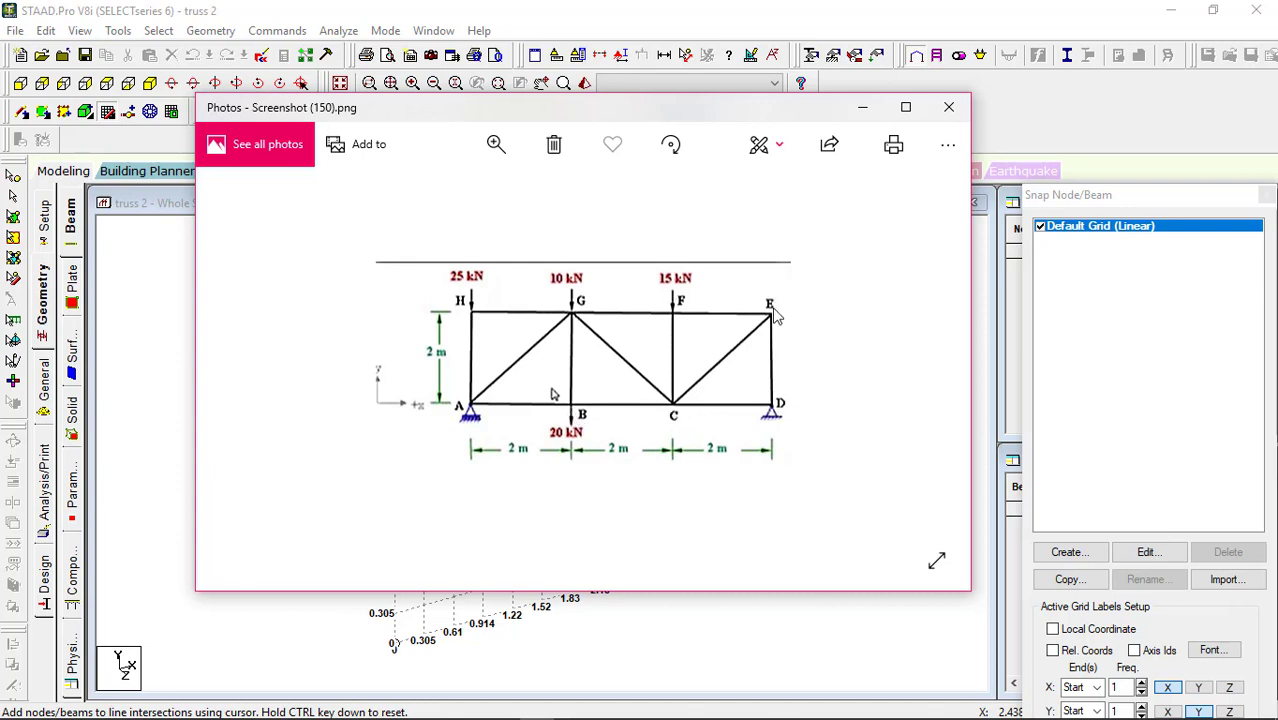
left_click(862, 108)
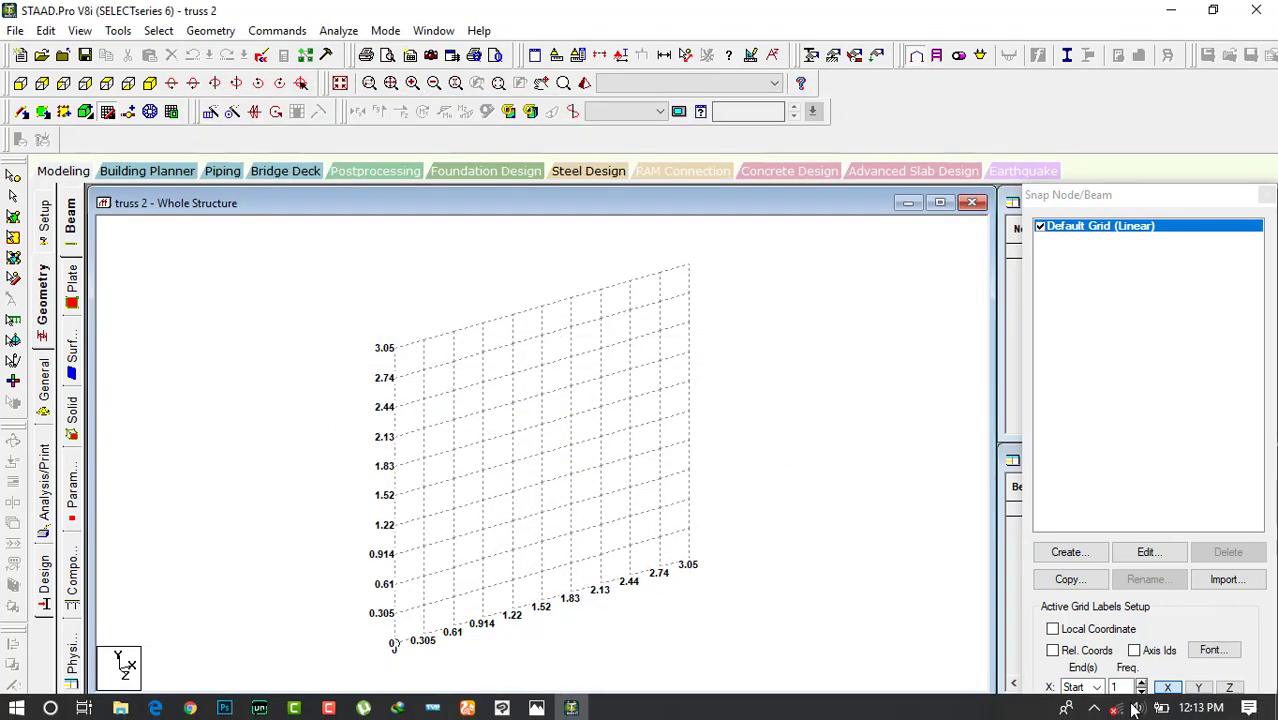
left_click(1150, 556)
left_click(1146, 553)
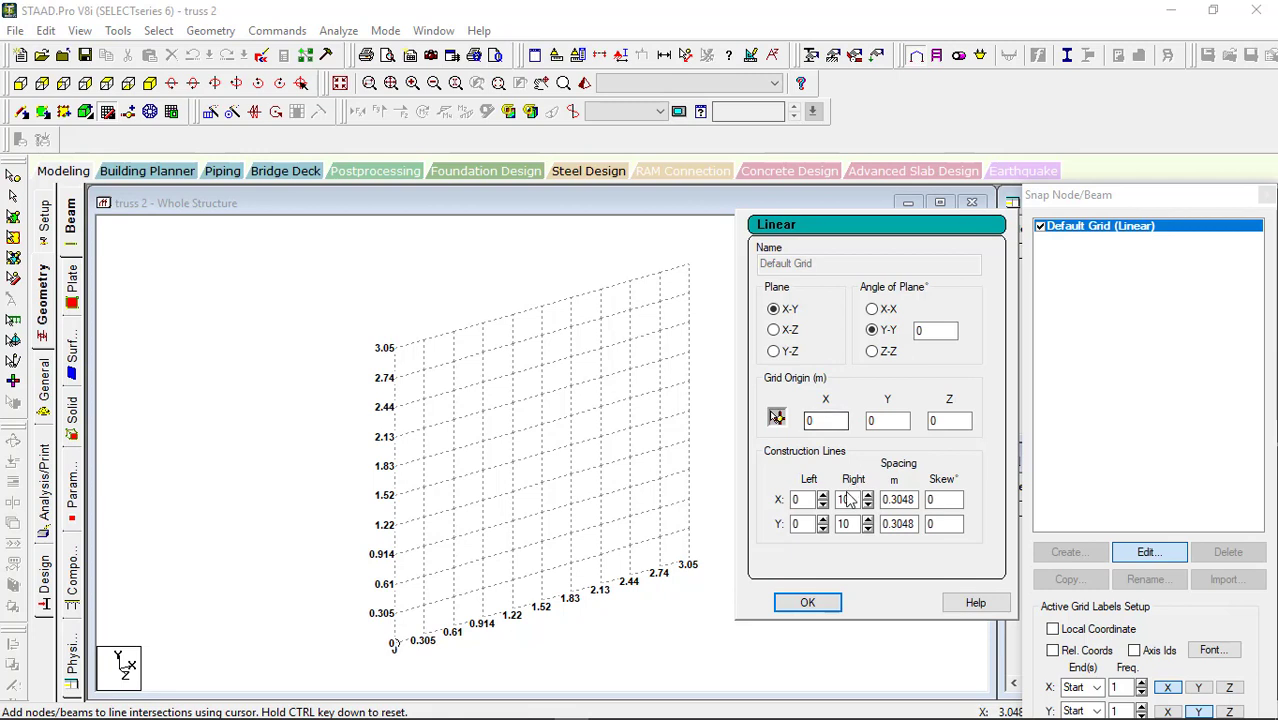
left_click(917, 499)
double_click(917, 499)
type("2")
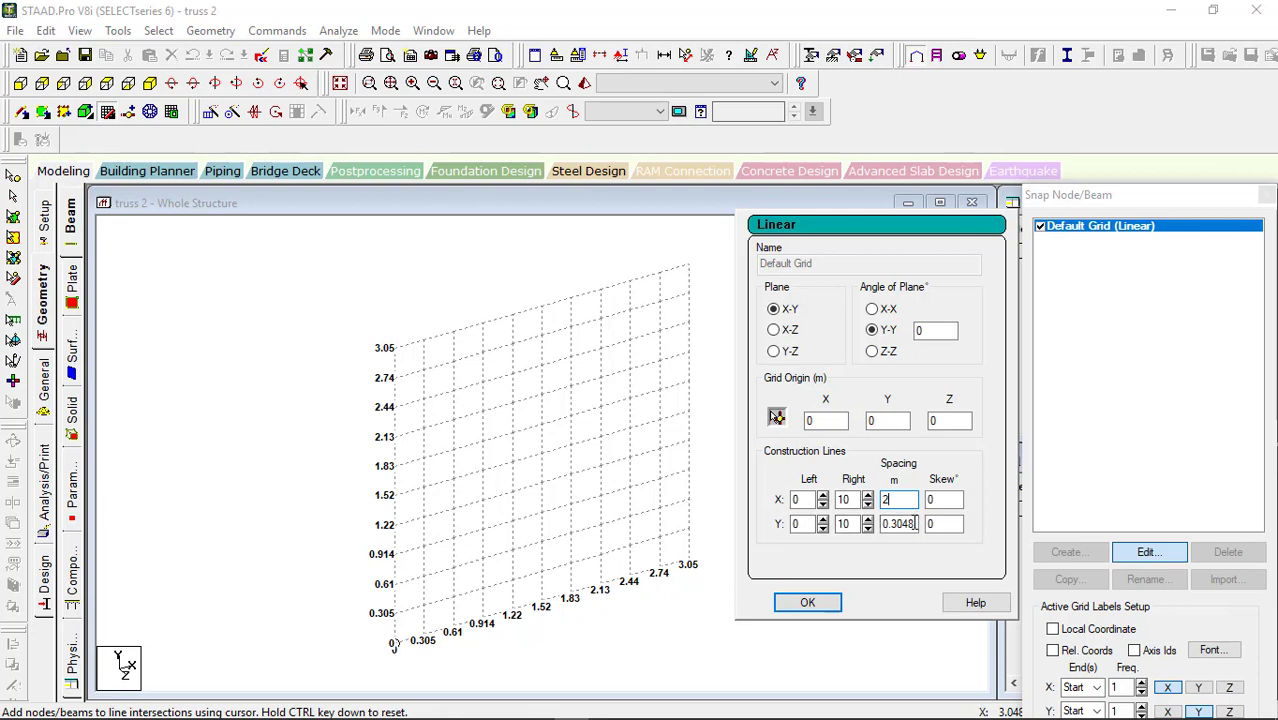
double_click(917, 523)
type("2")
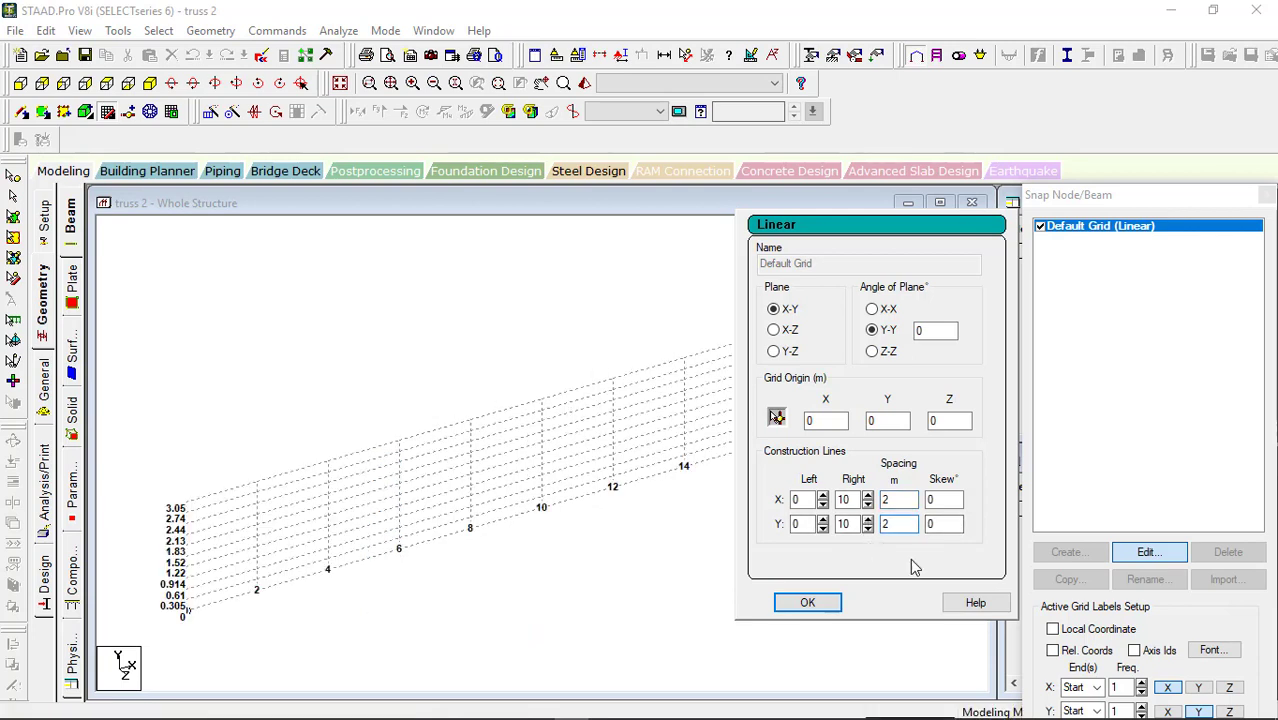
left_click(945, 524)
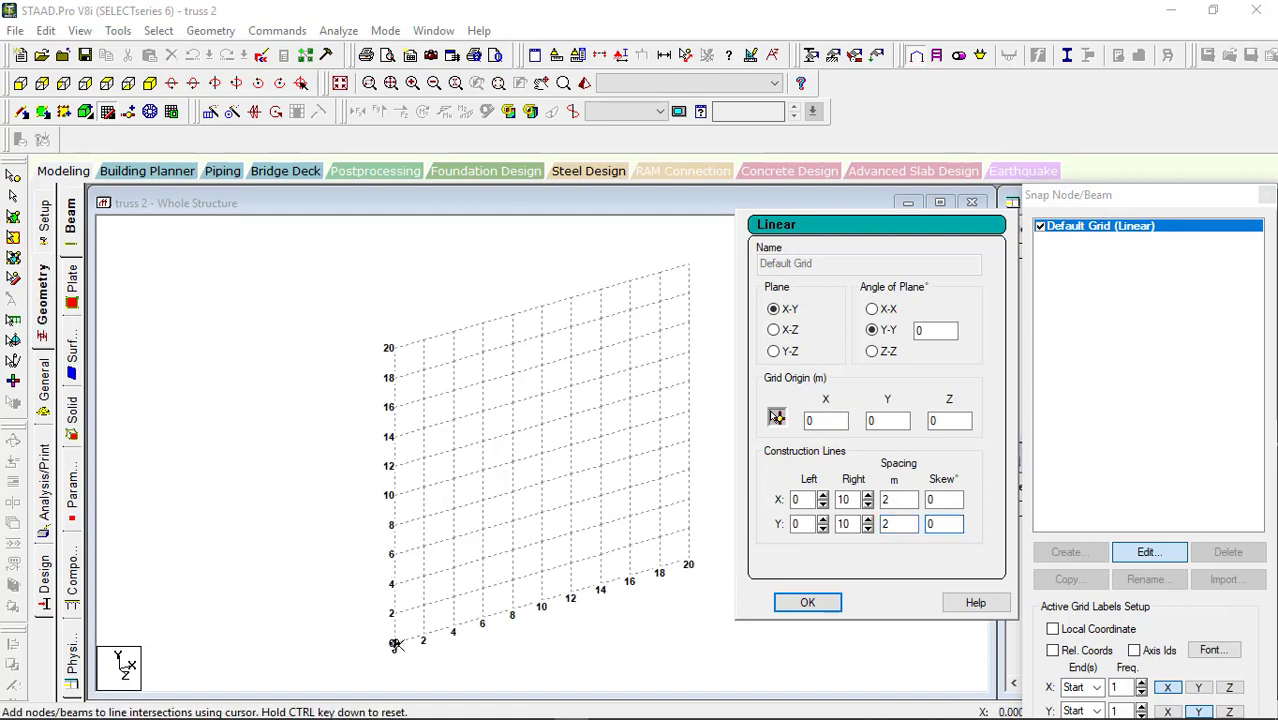
left_click(807, 604)
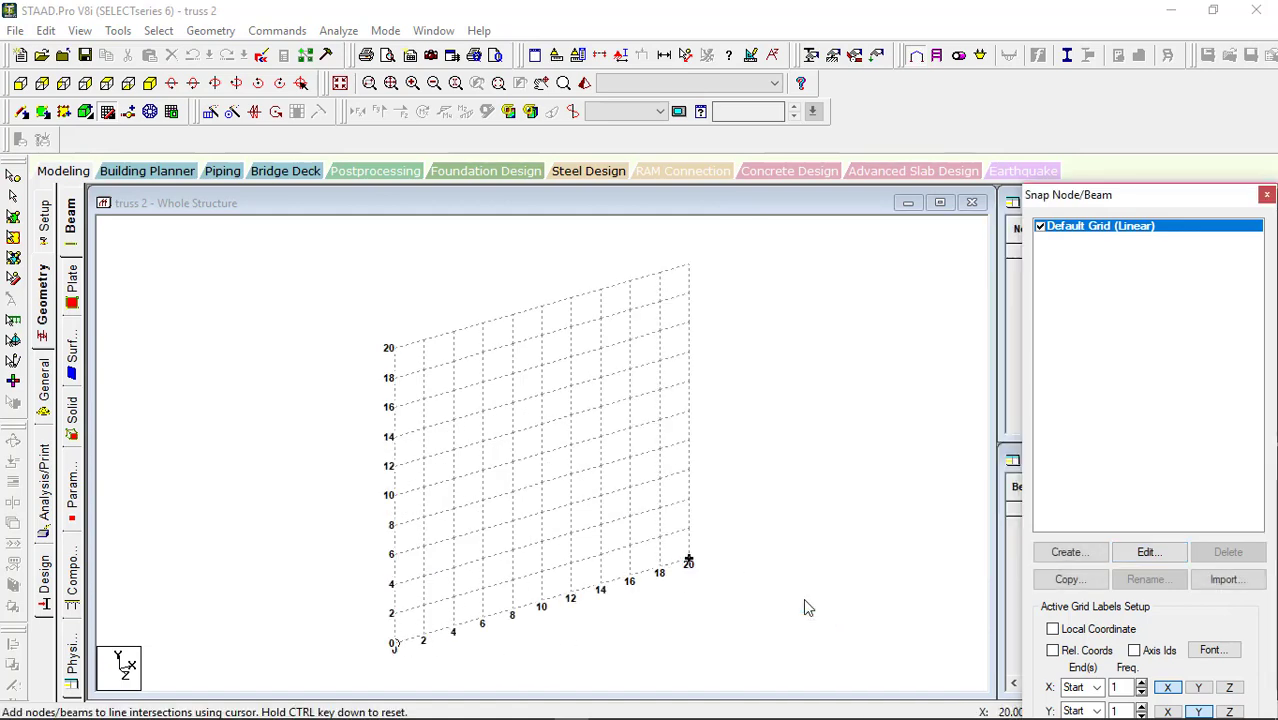
Step: Draw a closed 6 m by 2 m truss outline from the origin with nodes every 2 m along both chords, and close the snap grid
left_click(396, 649)
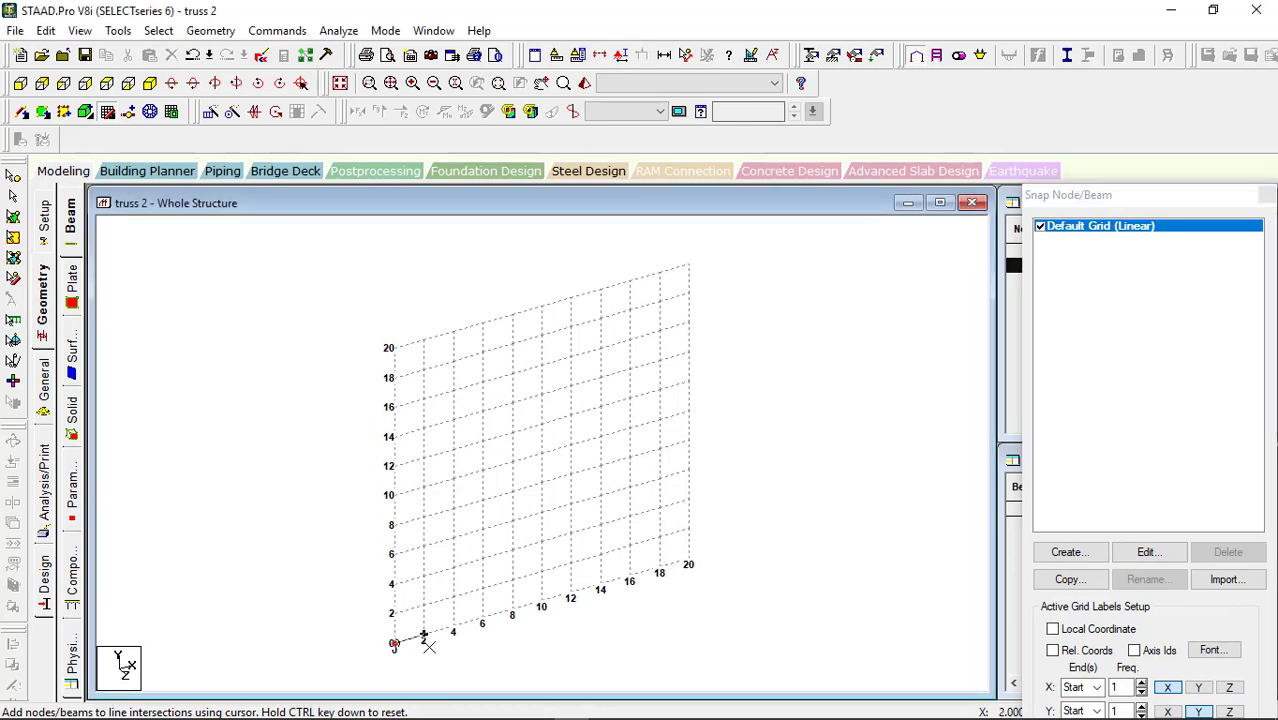
left_click(427, 642)
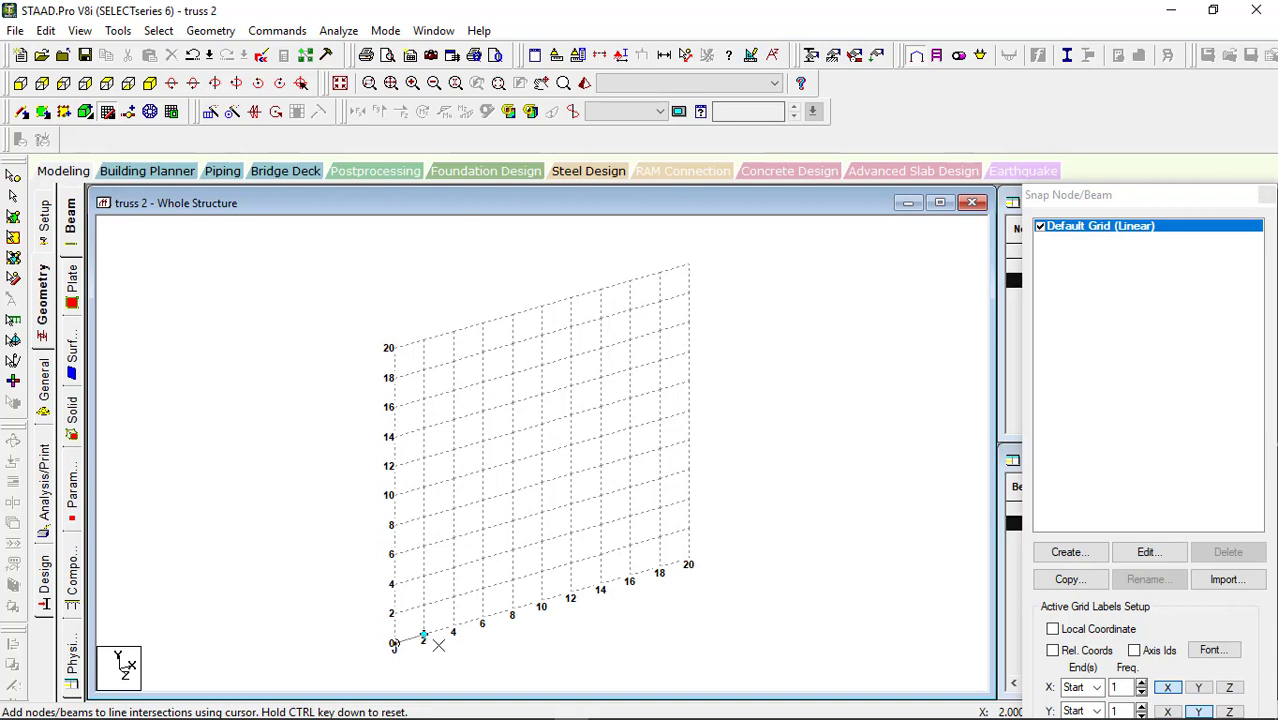
left_click(456, 634)
left_click(486, 628)
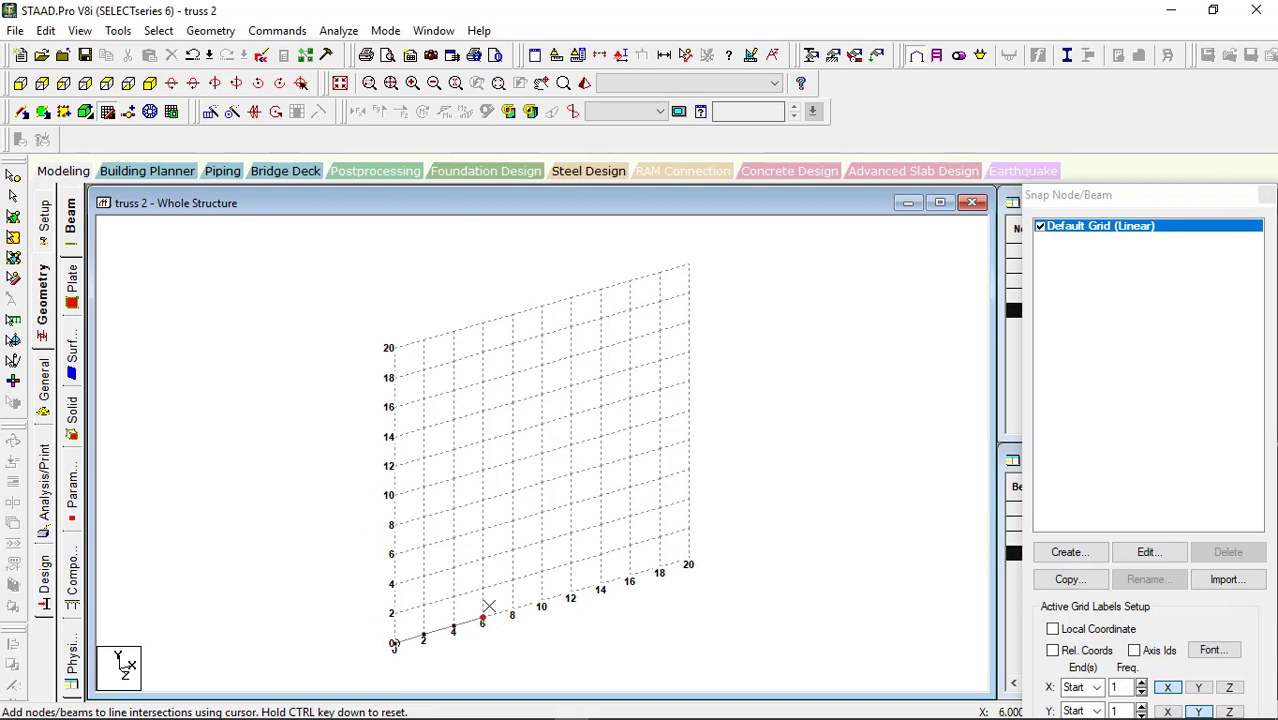
left_click(490, 584)
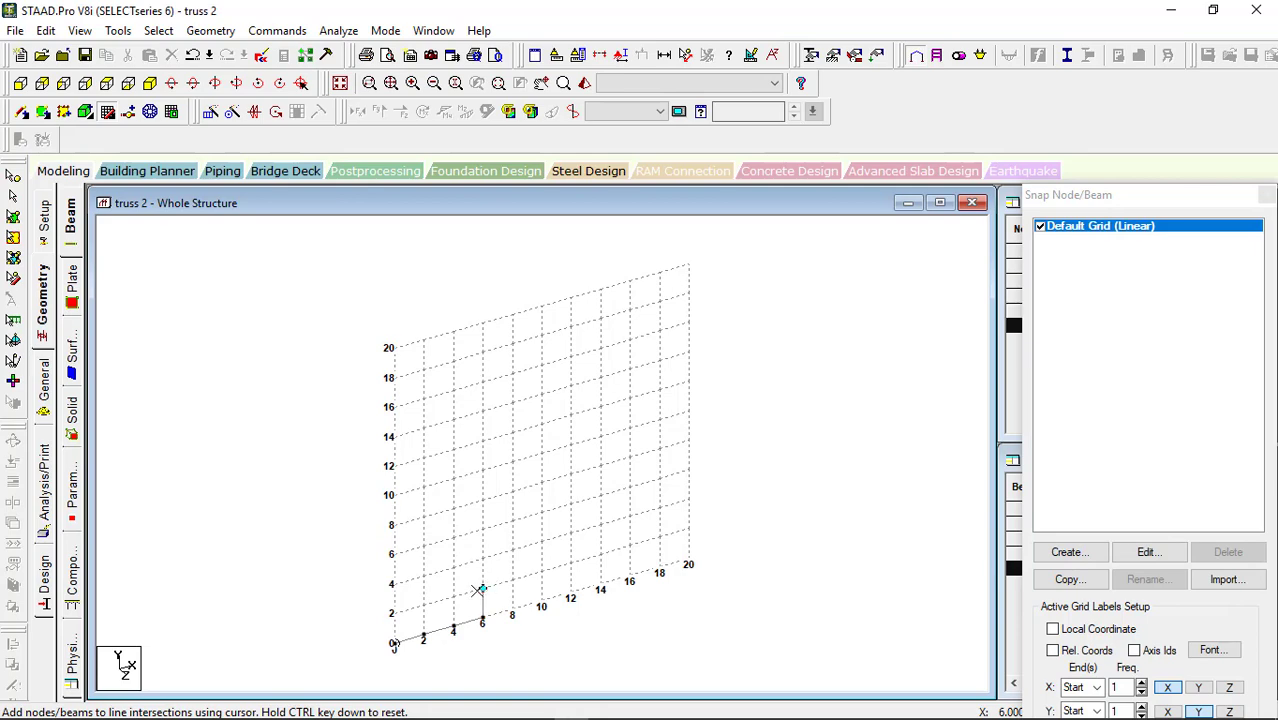
left_click(454, 598)
left_click(424, 606)
left_click(396, 614)
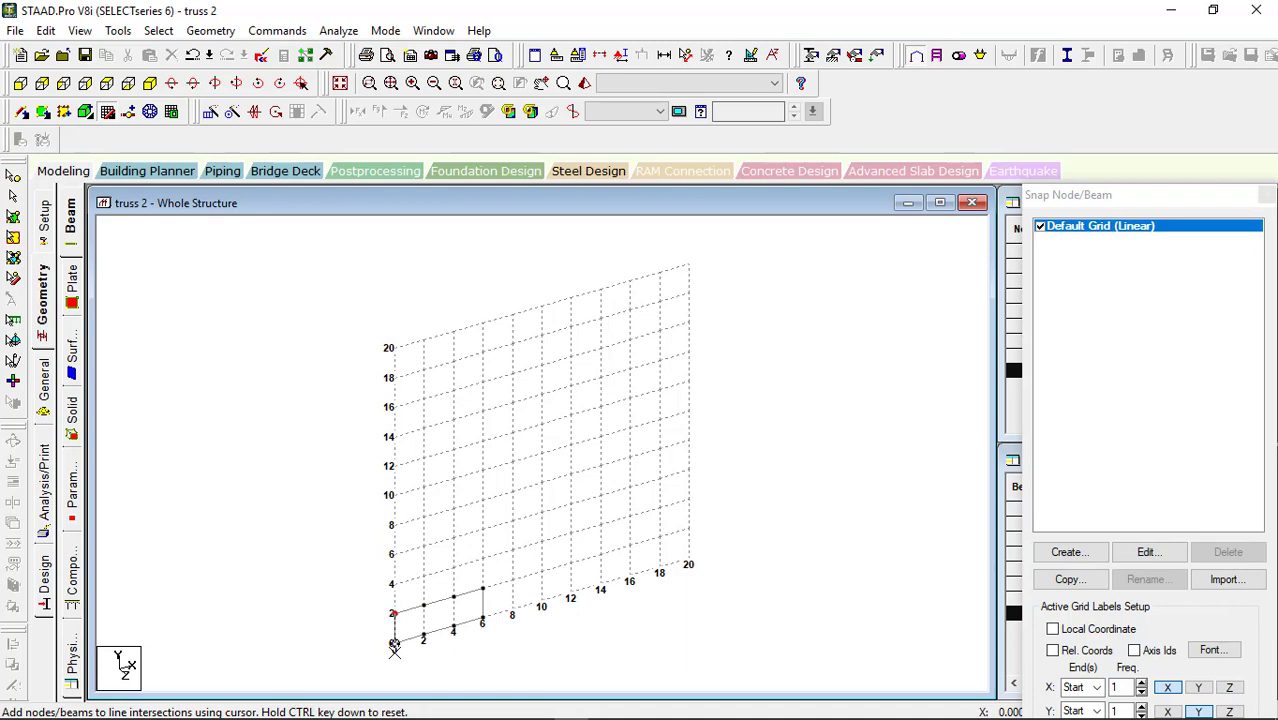
left_click(394, 643)
middle_click_drag(394, 647, 464, 422)
scroll(464, 420, "up", 2)
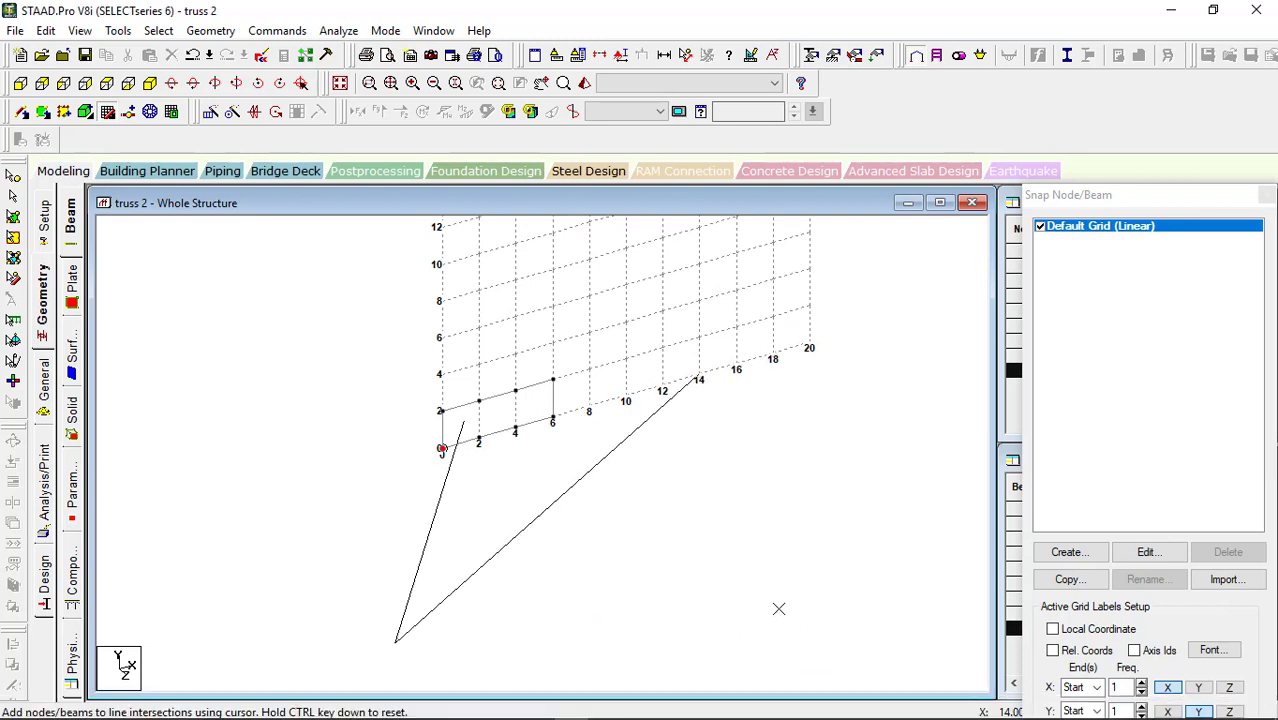
key("Escape")
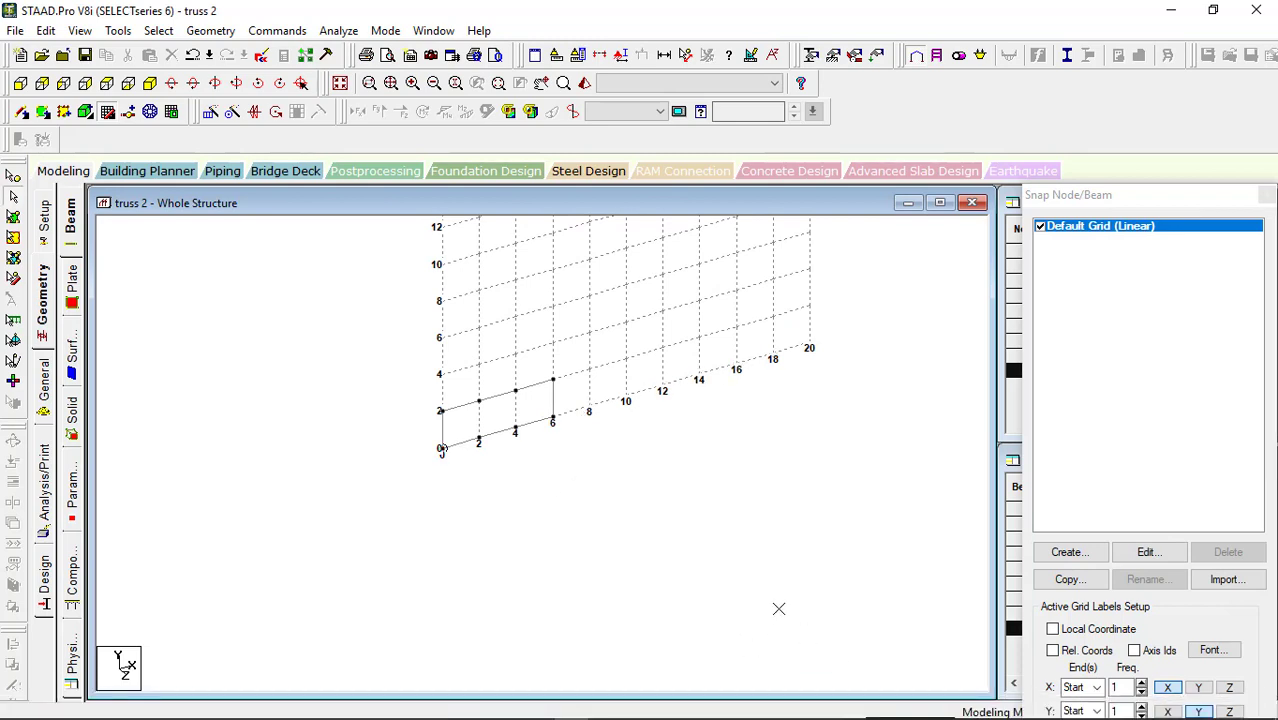
left_click(1266, 197)
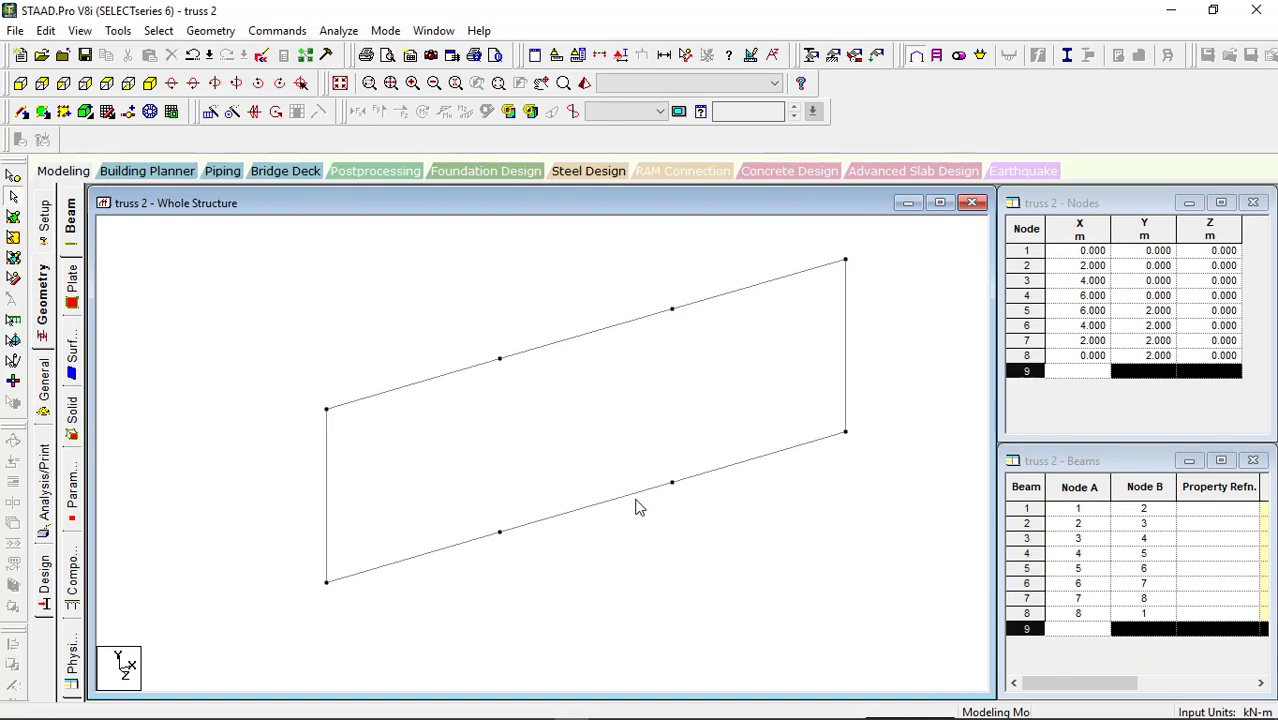
Step: View the truss outline from the front and compare it with the reference truss image in Photos
left_click(19, 86)
mouse_move(570, 716)
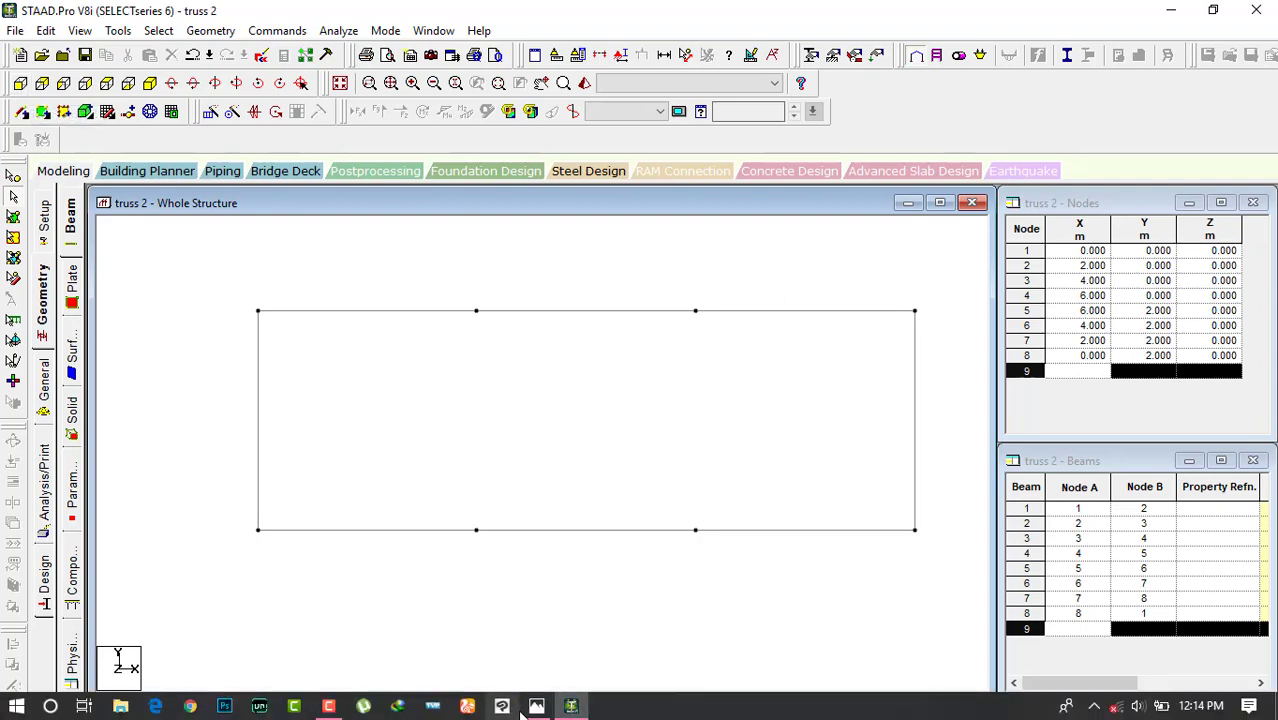
left_click(536, 706)
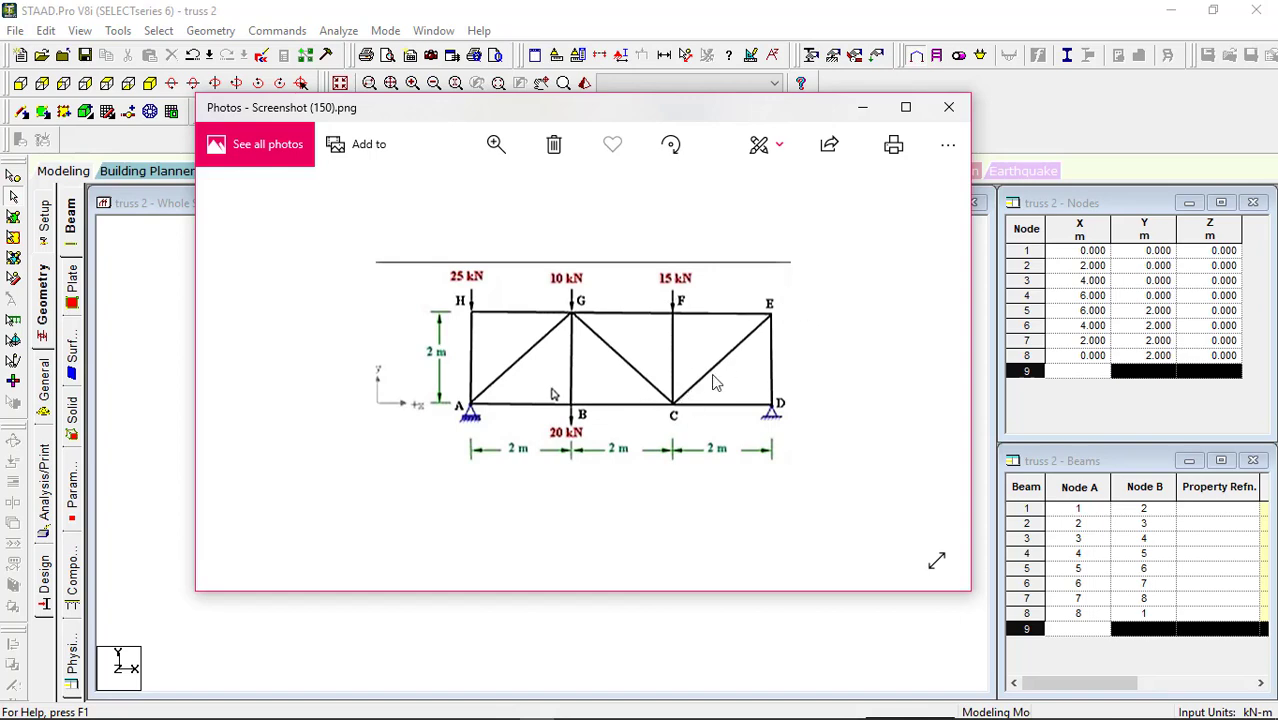
left_click(862, 107)
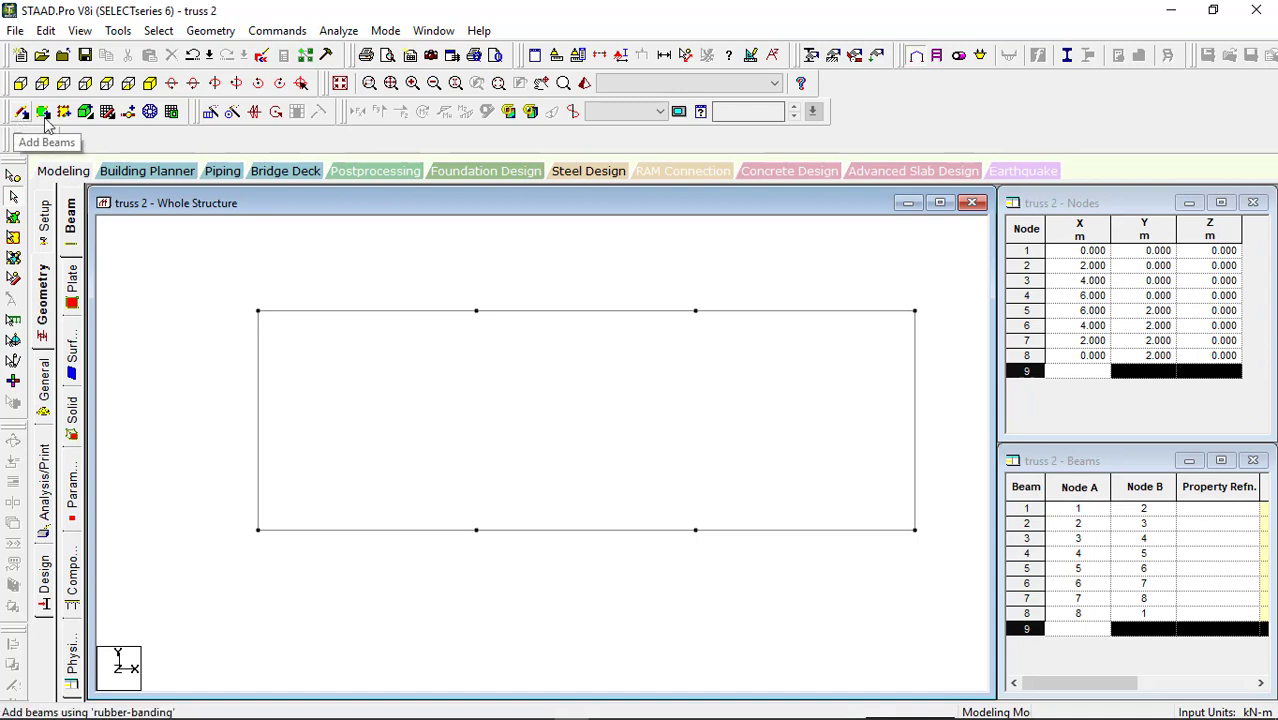
left_click(211, 31)
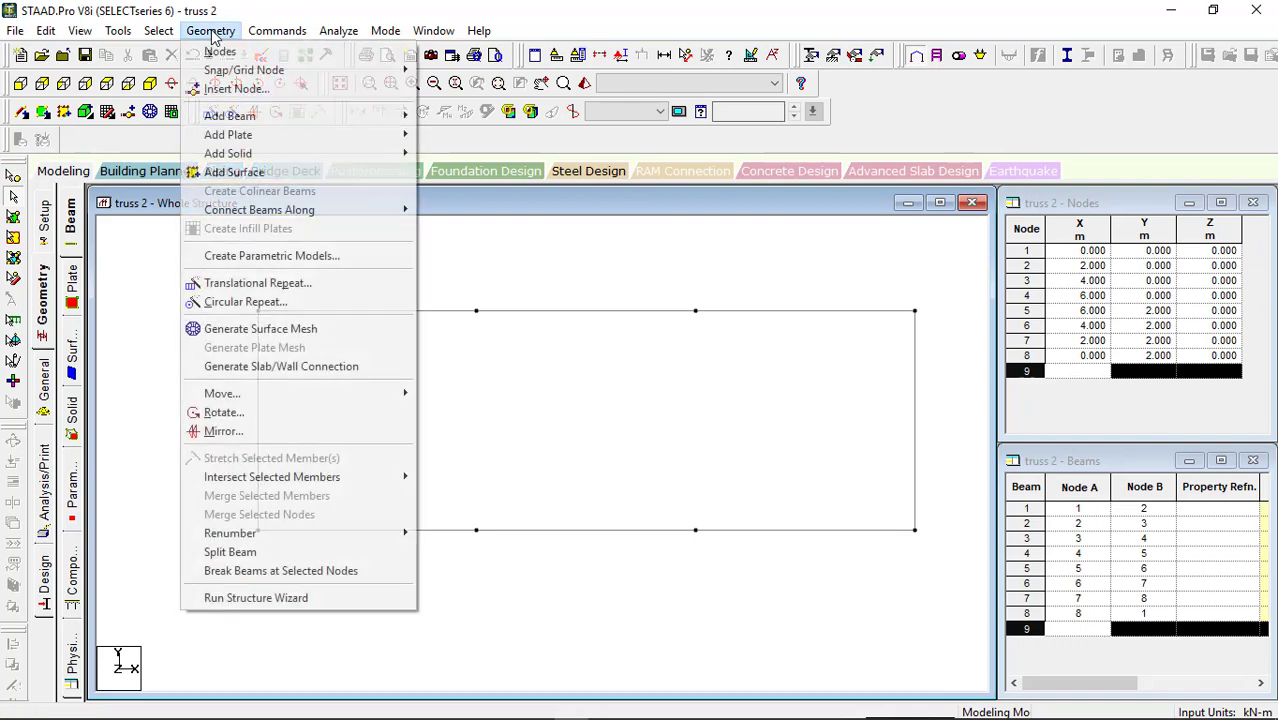
mouse_move(235, 122)
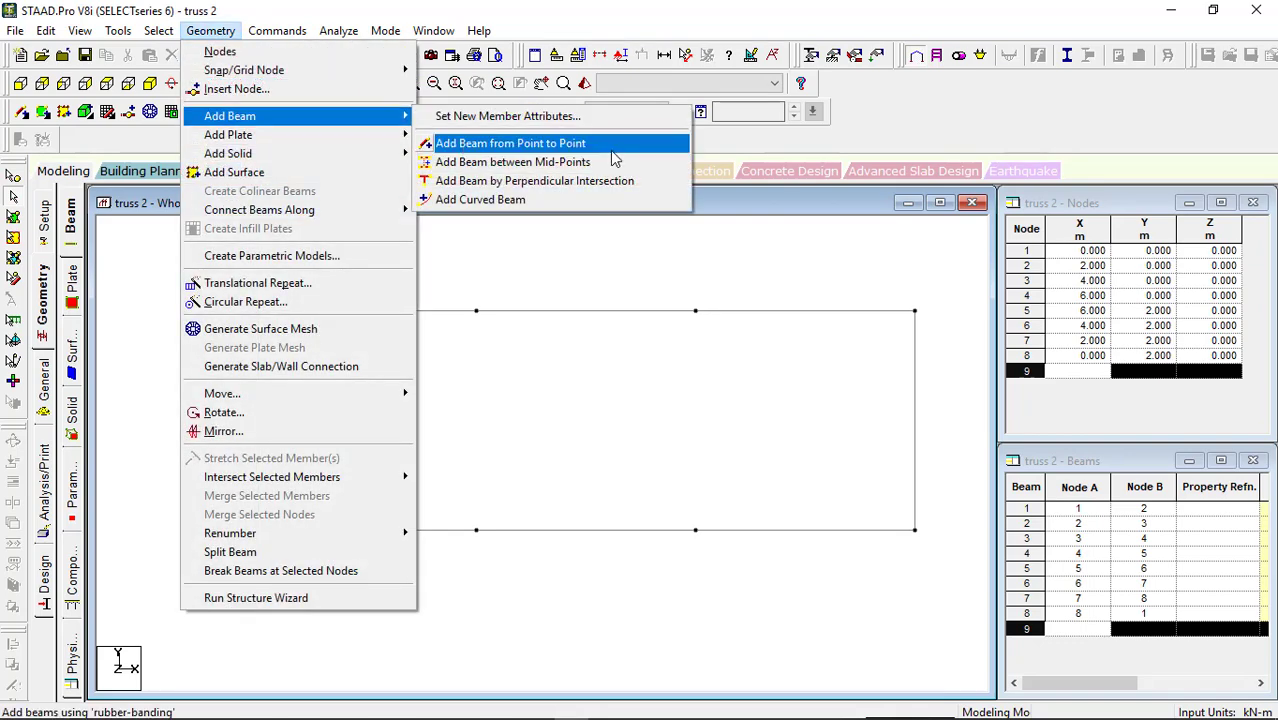
left_click(583, 238)
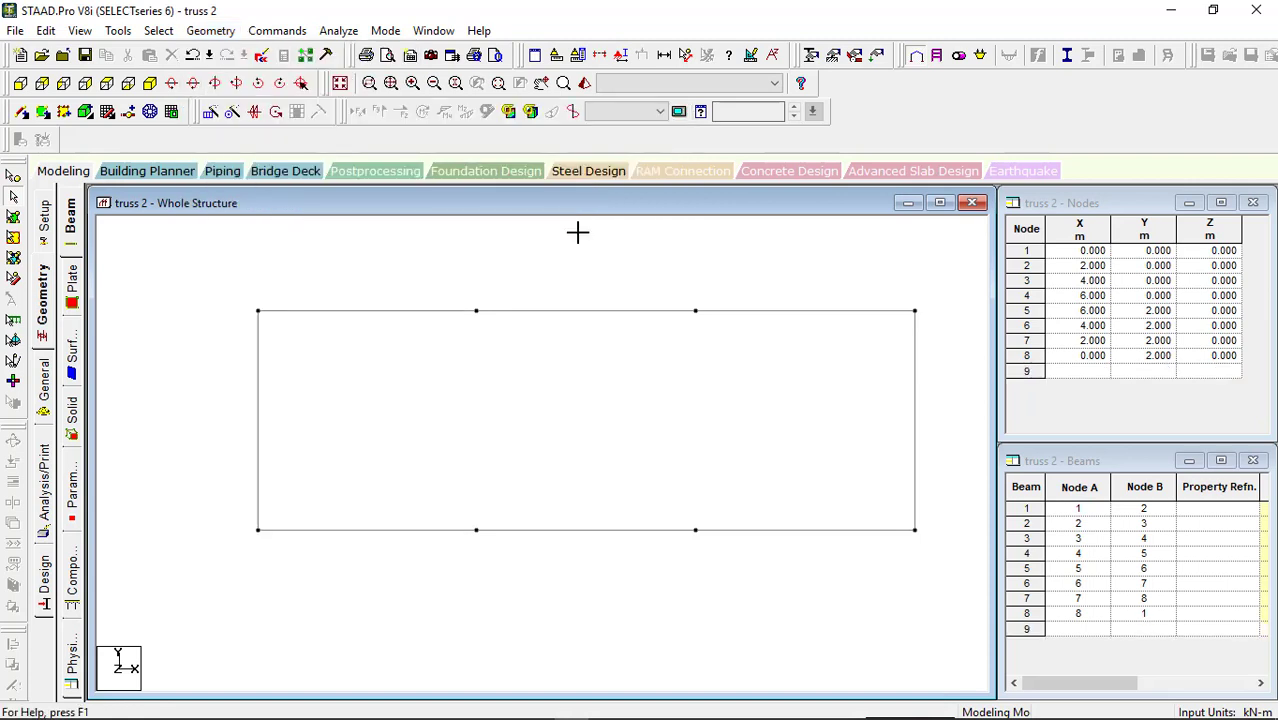
Step: Add beams for the two interior verticals G-B and F-C and the diagonals A-G, G-C and C-E of the reference truss
left_click(21, 113)
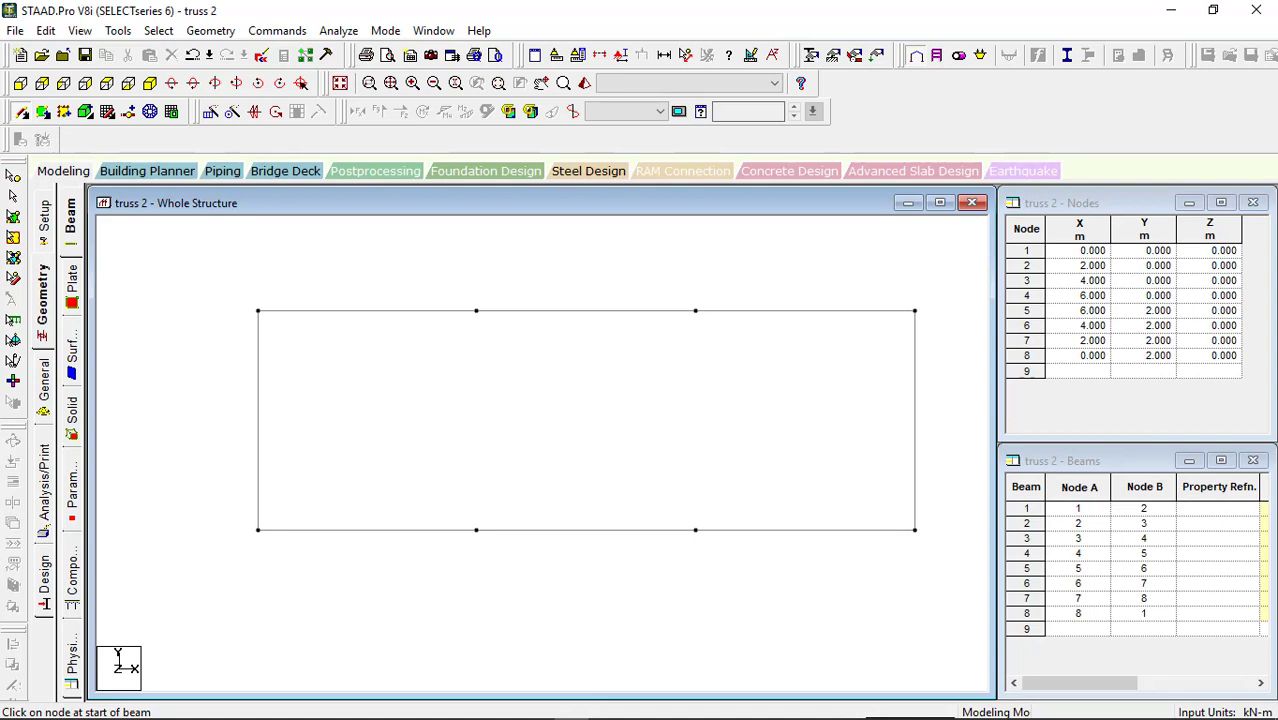
left_click(536, 714)
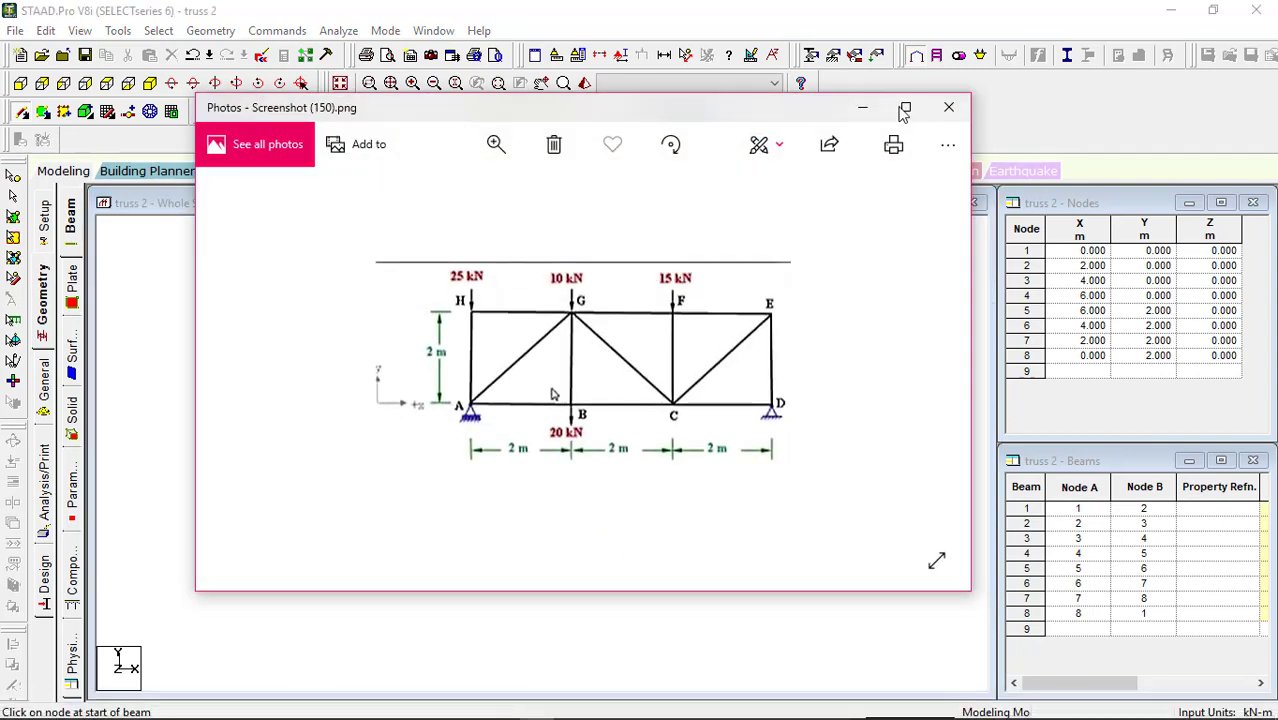
left_click(864, 108)
left_click_drag(477, 312, 476, 530)
left_click_drag(696, 311, 695, 529)
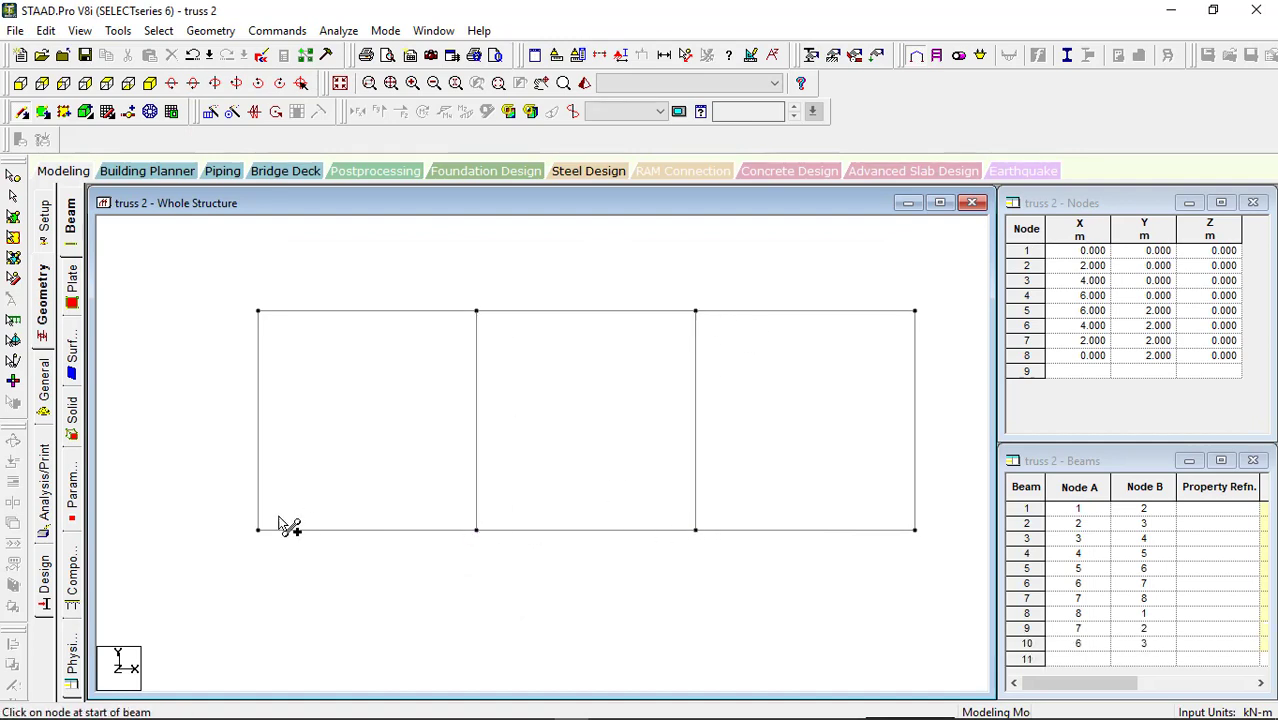
mouse_move(264, 531)
left_mouse_down()
mouse_move(485, 322)
mouse_move(658, 518)
mouse_move(695, 530)
mouse_move(879, 363)
mouse_move(915, 312)
left_mouse_up()
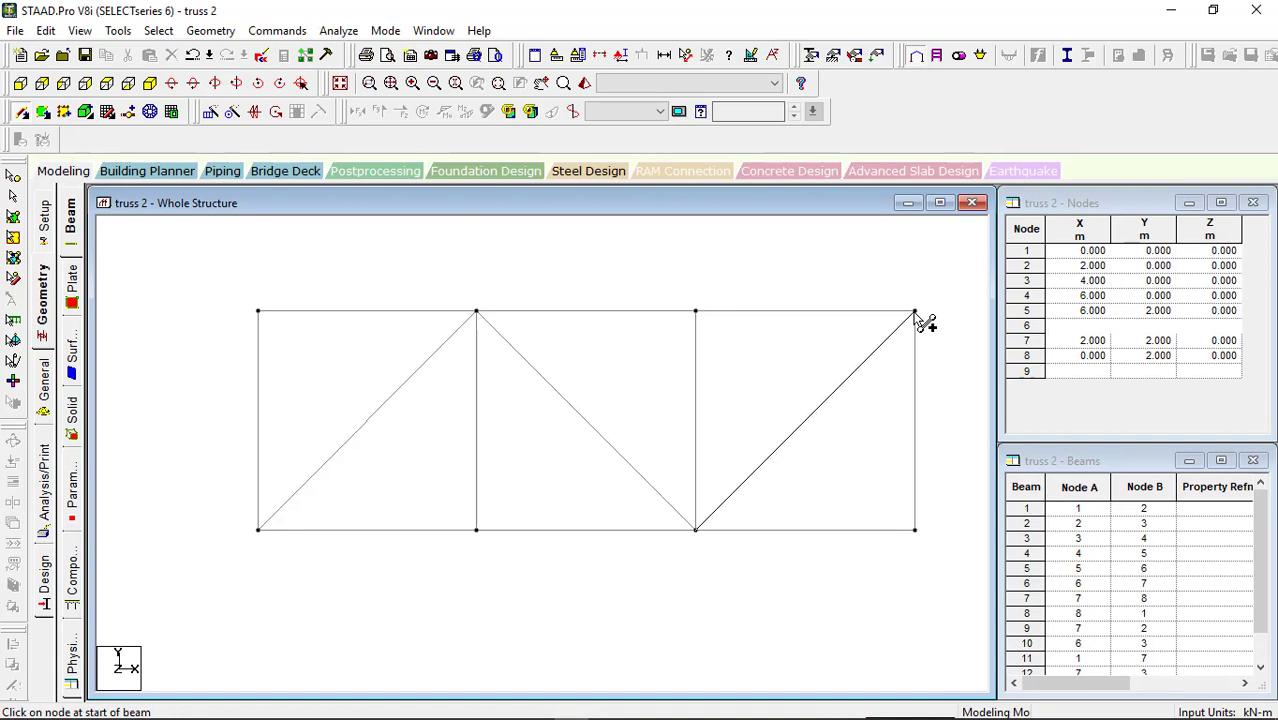
left_click(13, 176)
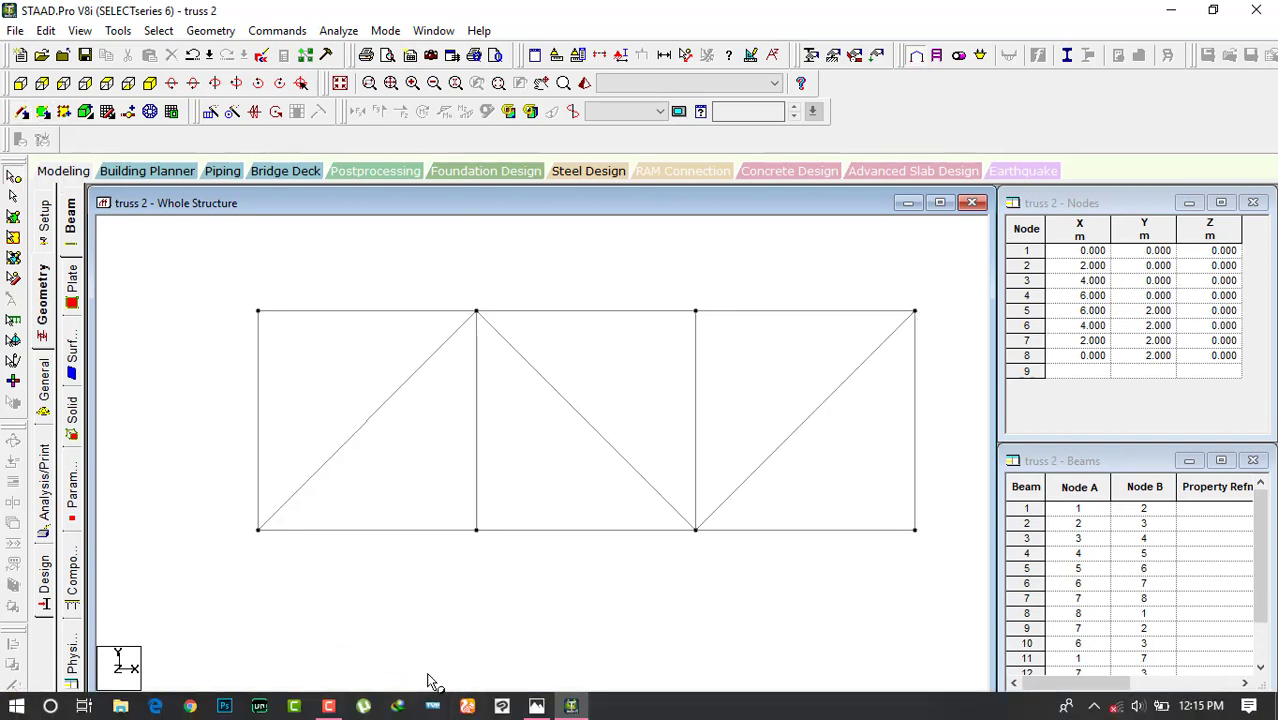
Step: Examine the supports in the truss reference image in Photos, shrinking and moving its window clear of the model before minimizing it
left_click(537, 708)
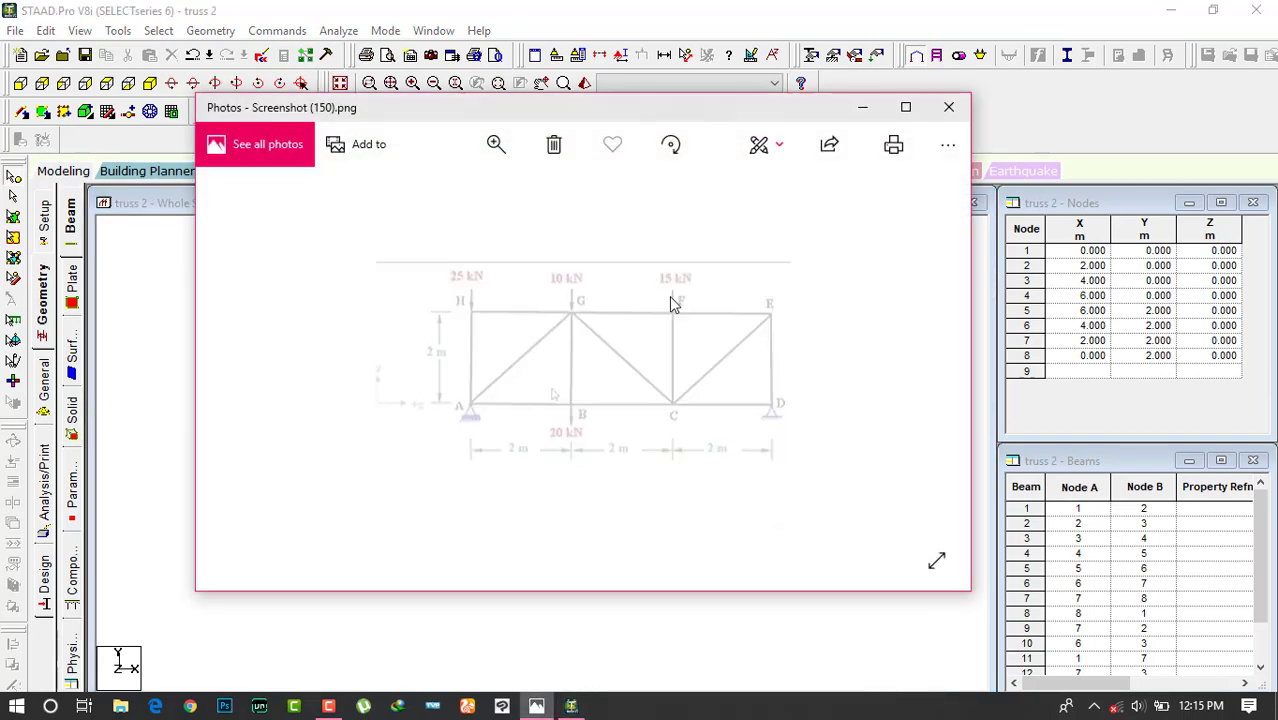
left_click_drag(553, 117, 604, 121)
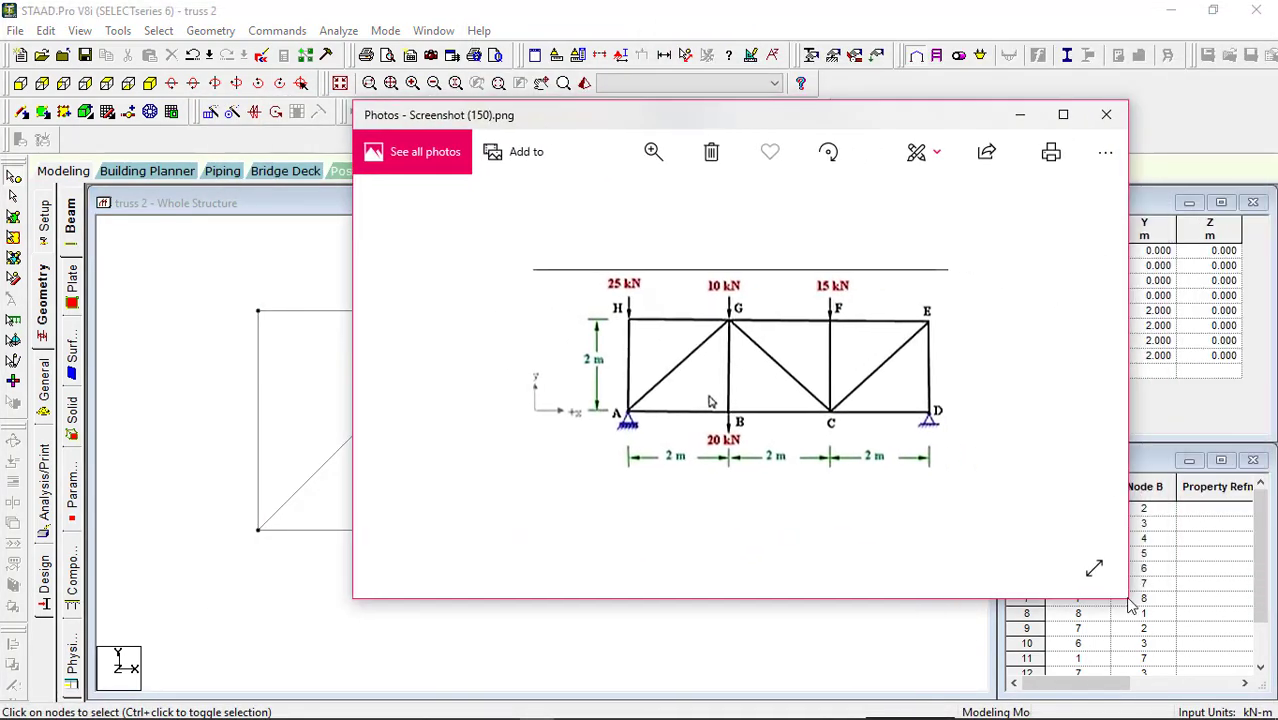
left_click_drag(1128, 597, 822, 597)
left_click_drag(547, 118, 876, 32)
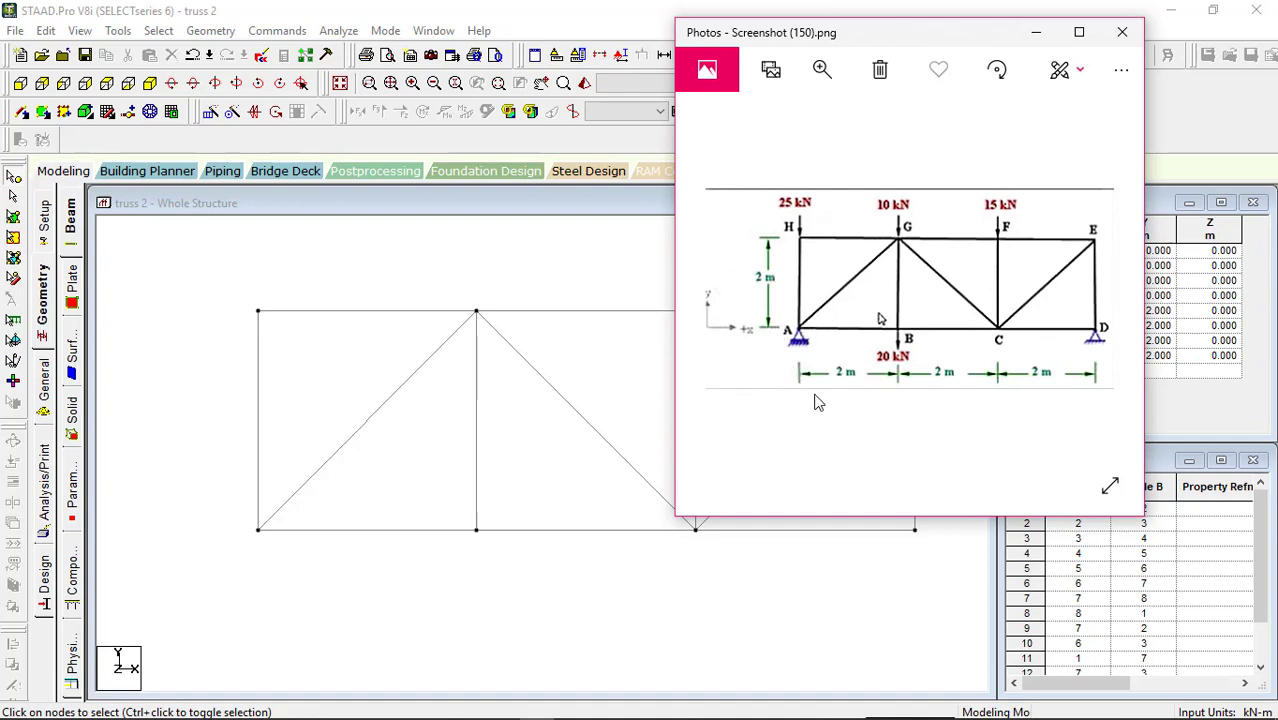
left_click(1037, 34)
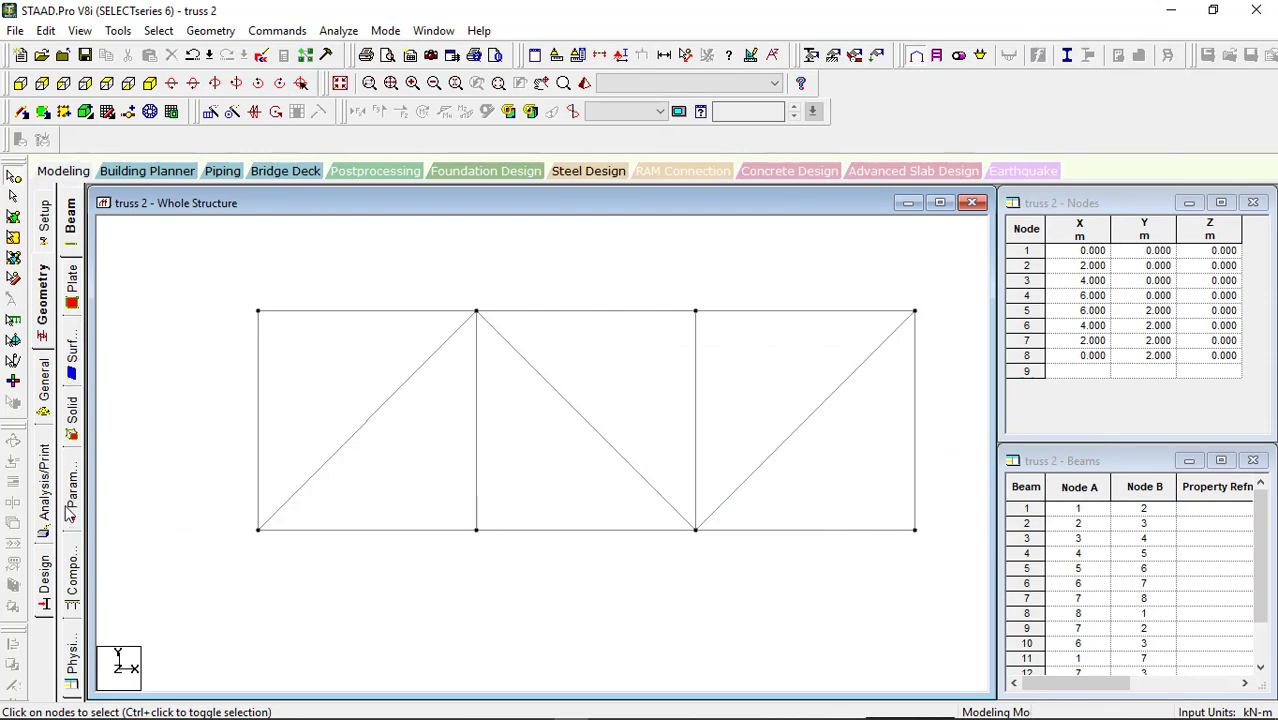
Step: Create a pinned support definition for the structure
left_click(833, 57)
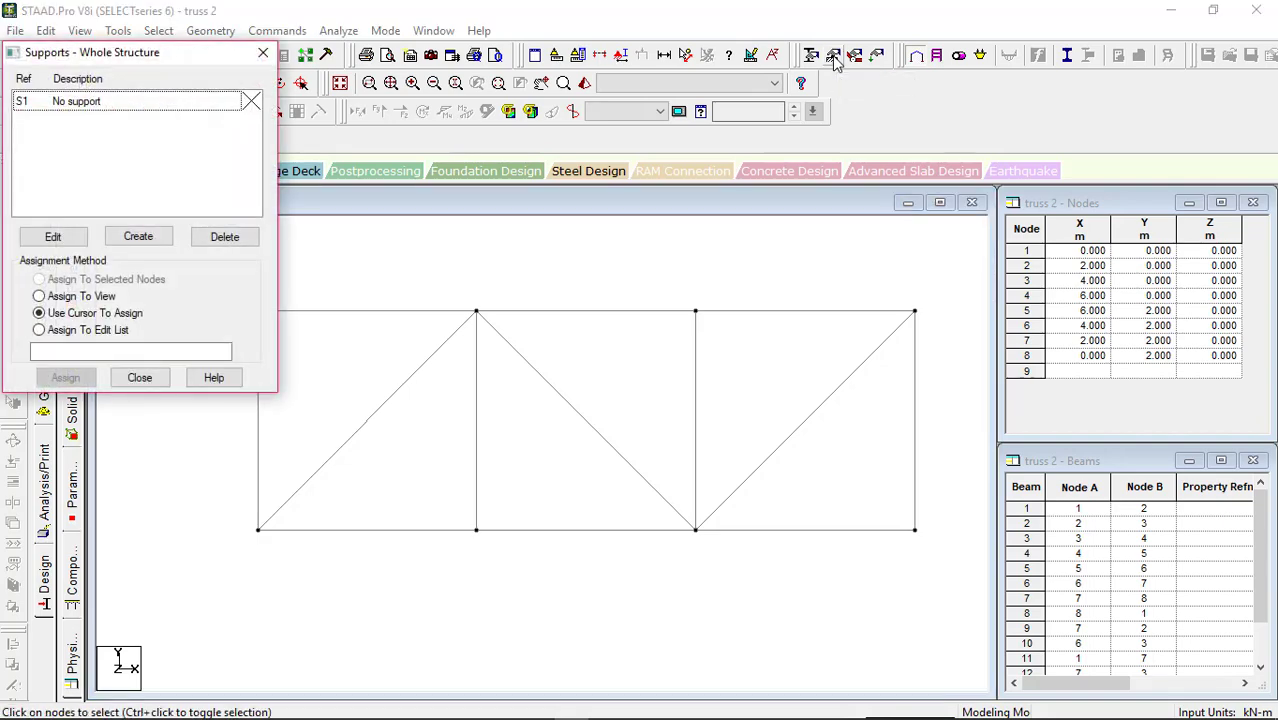
left_click(140, 238)
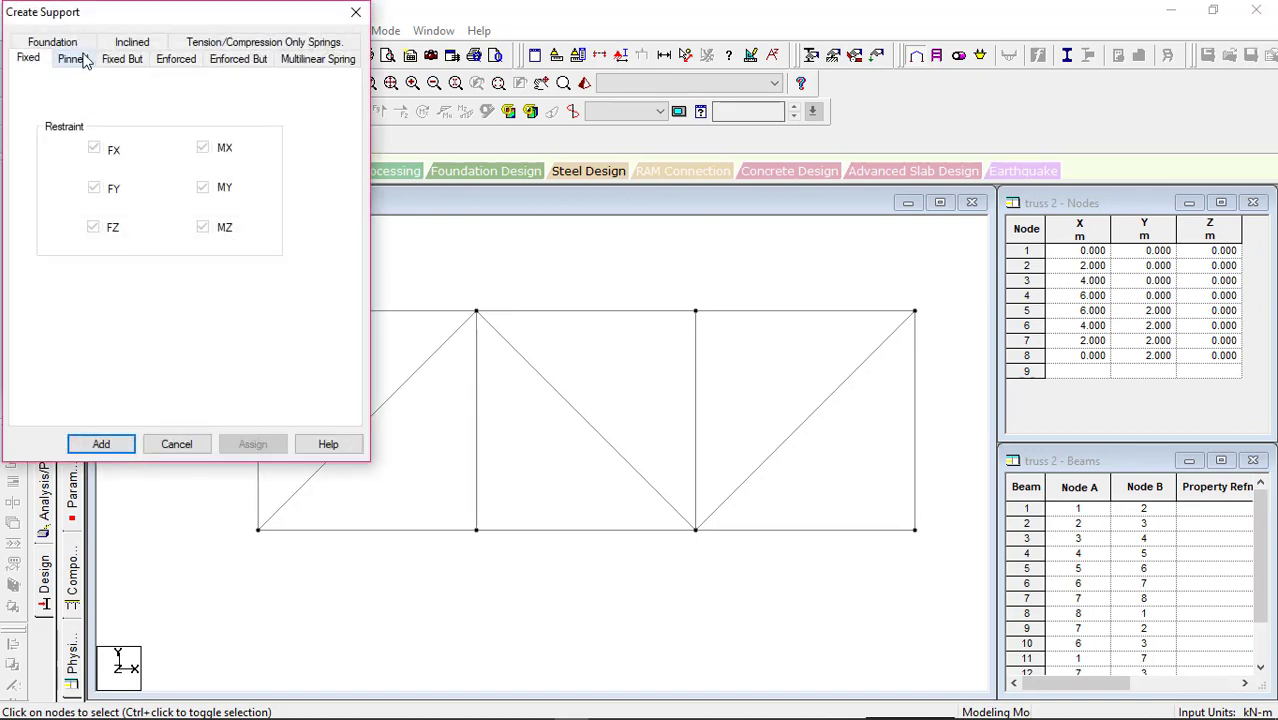
left_click(78, 60)
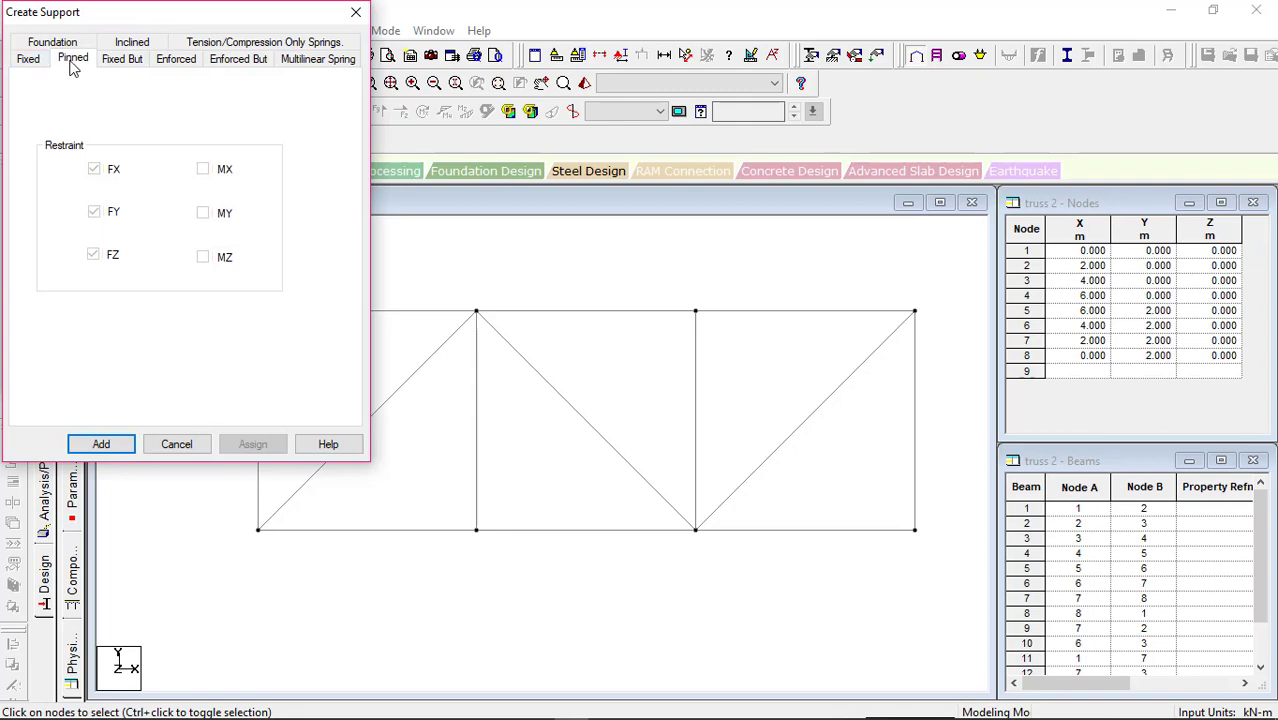
left_click(112, 444)
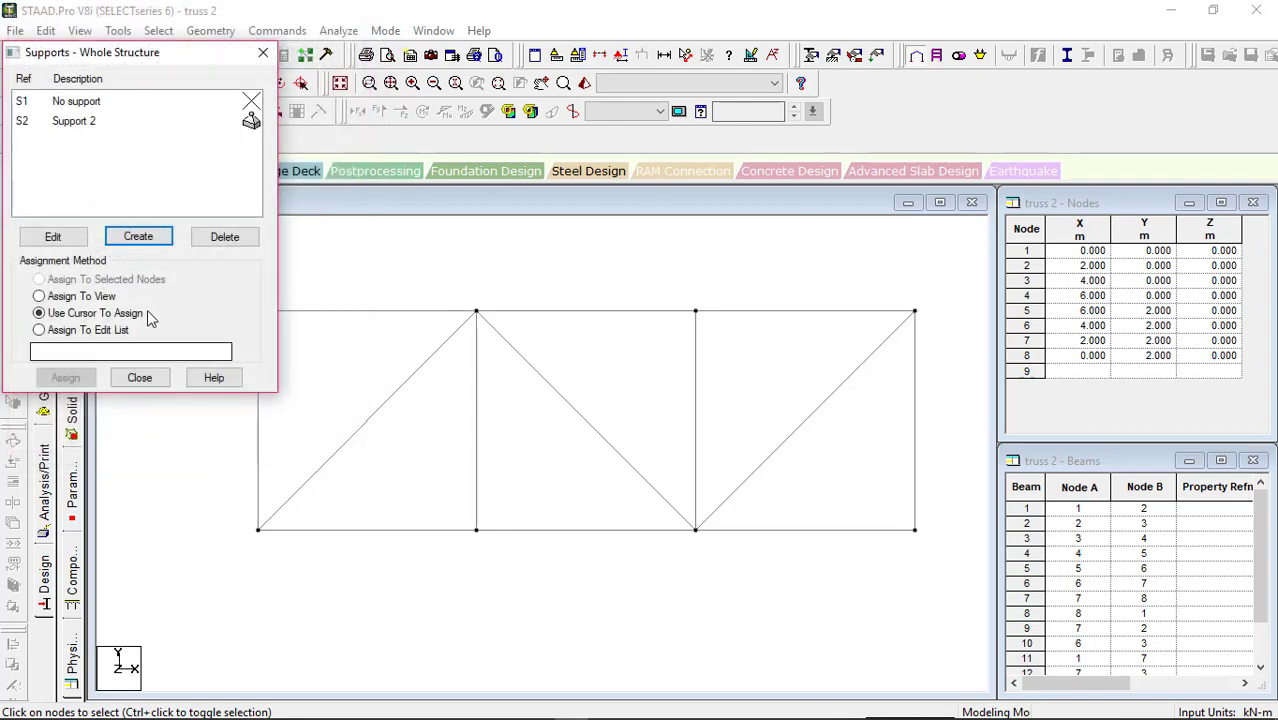
Step: Create a Fixed But support definition with FX and MZ released
left_click(138, 238)
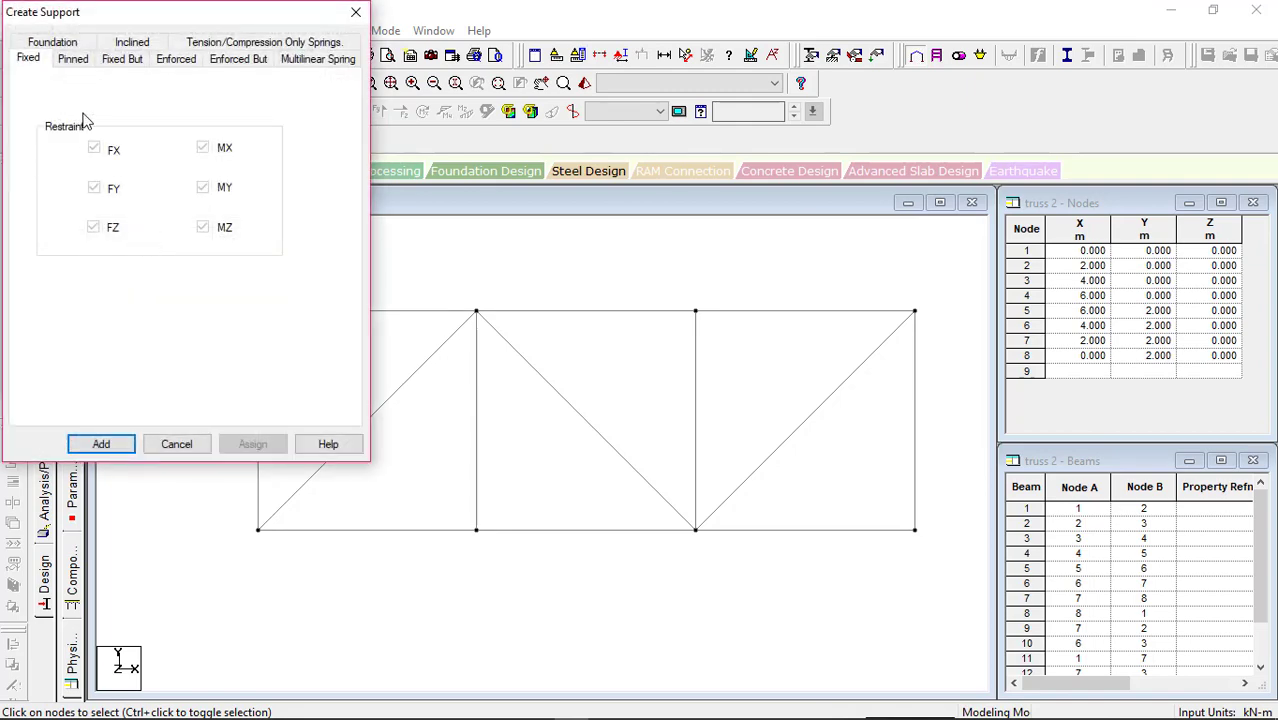
left_click(120, 57)
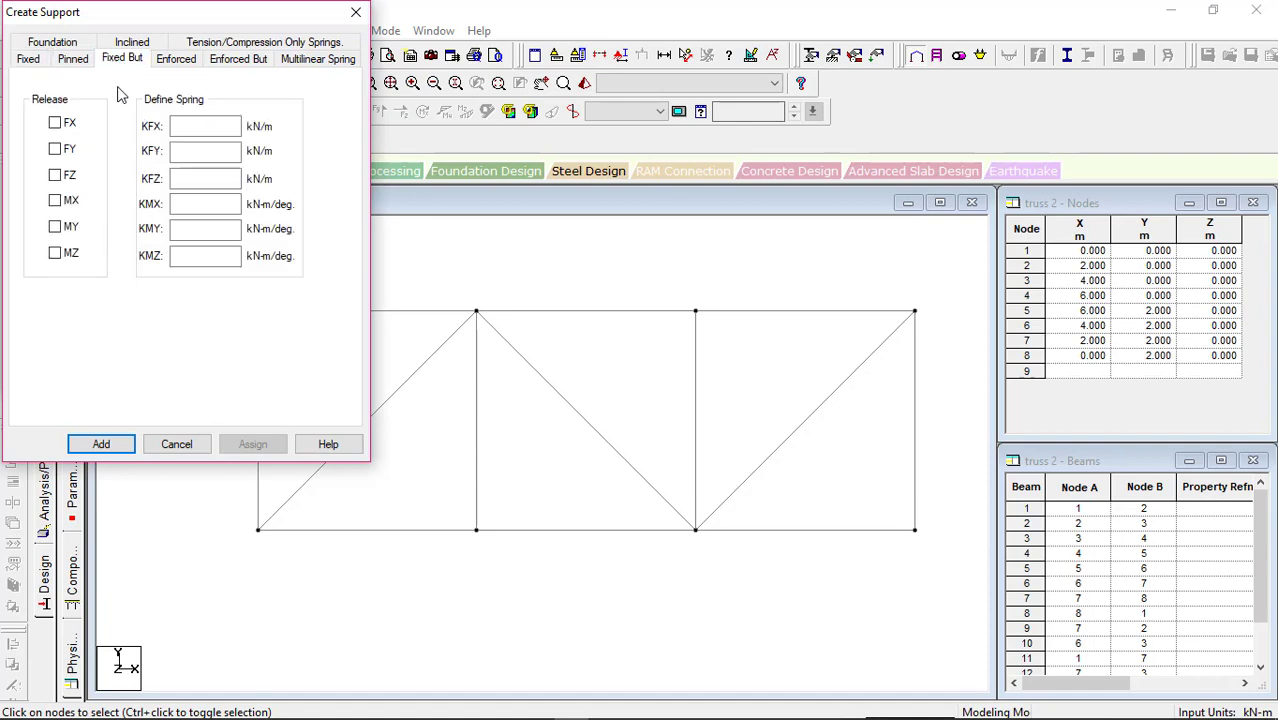
left_click(58, 125)
left_click(57, 254)
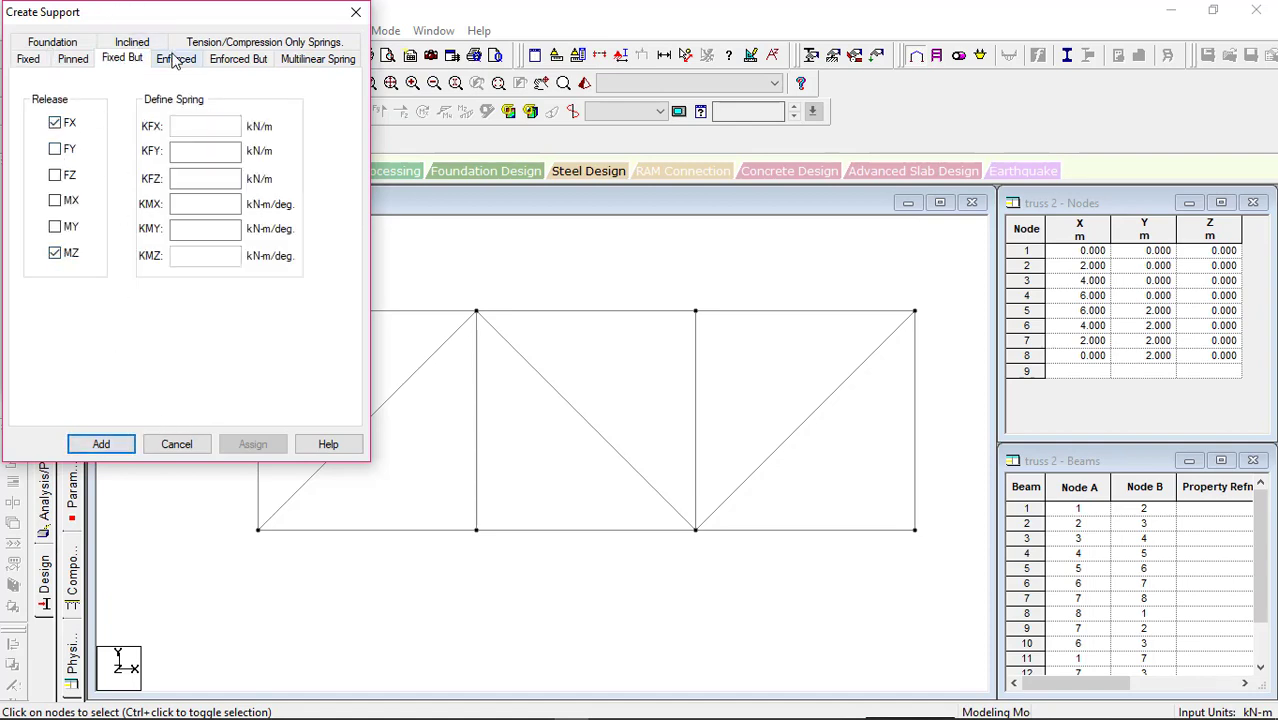
left_click(101, 444)
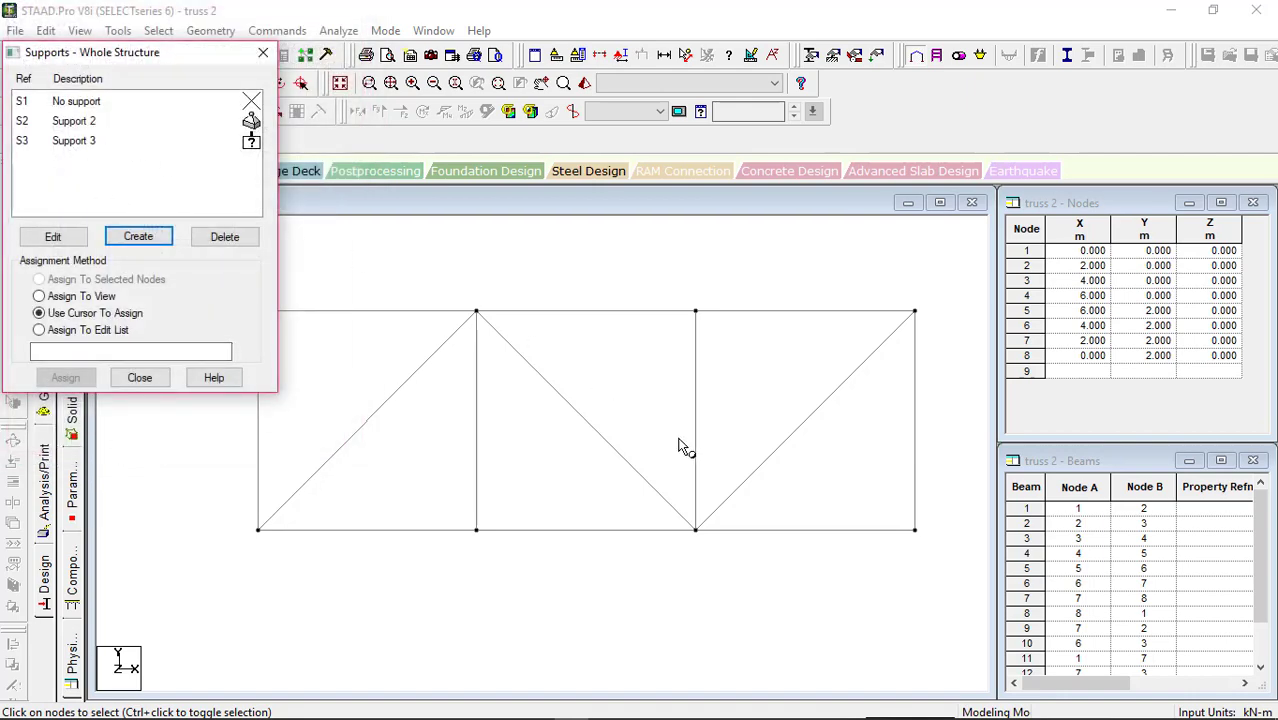
Step: Check the supports in the Photos reference image, and assign the pinned support to node 4 at the truss's lower-right corner
mouse_move(693, 715)
left_click(545, 707)
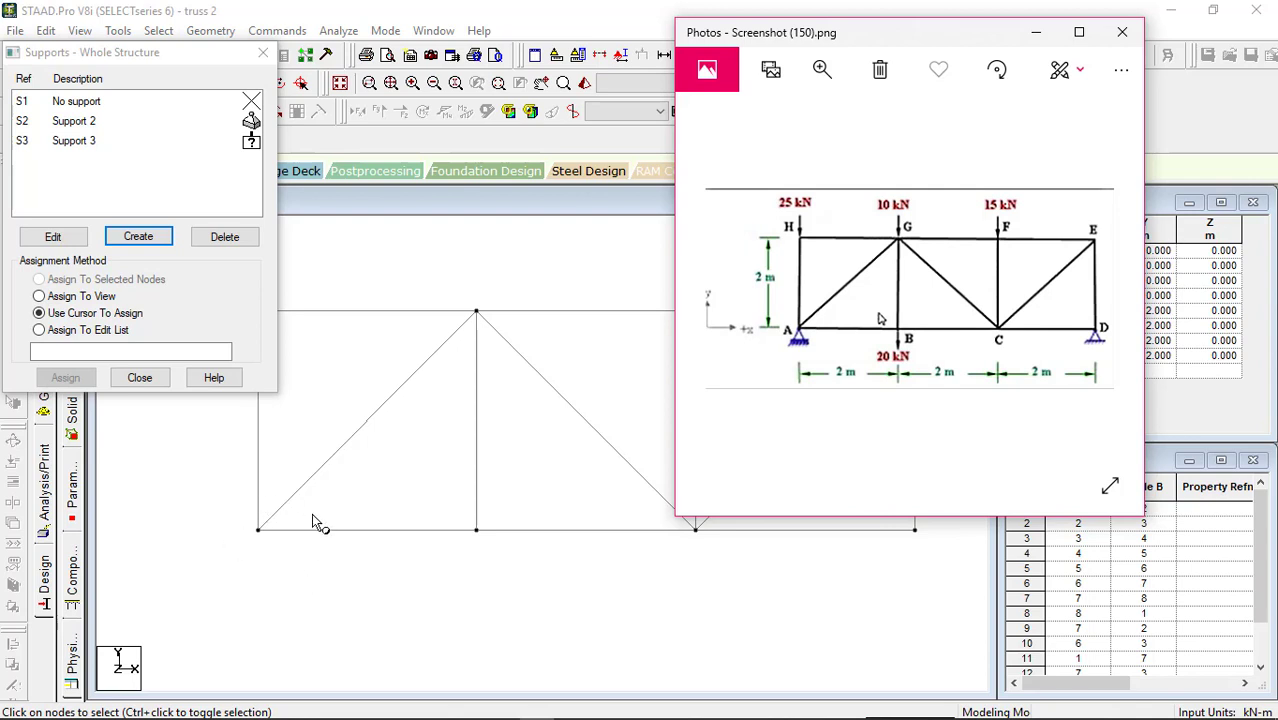
left_click(1033, 38)
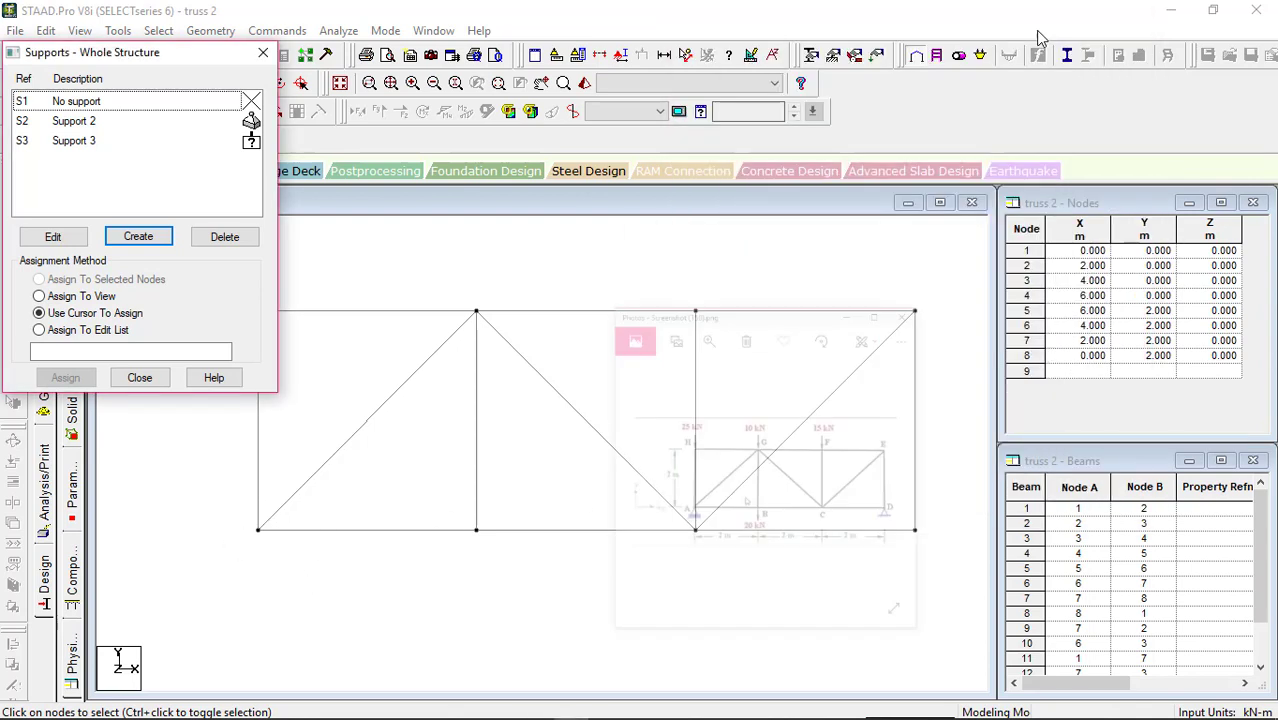
left_click(72, 121)
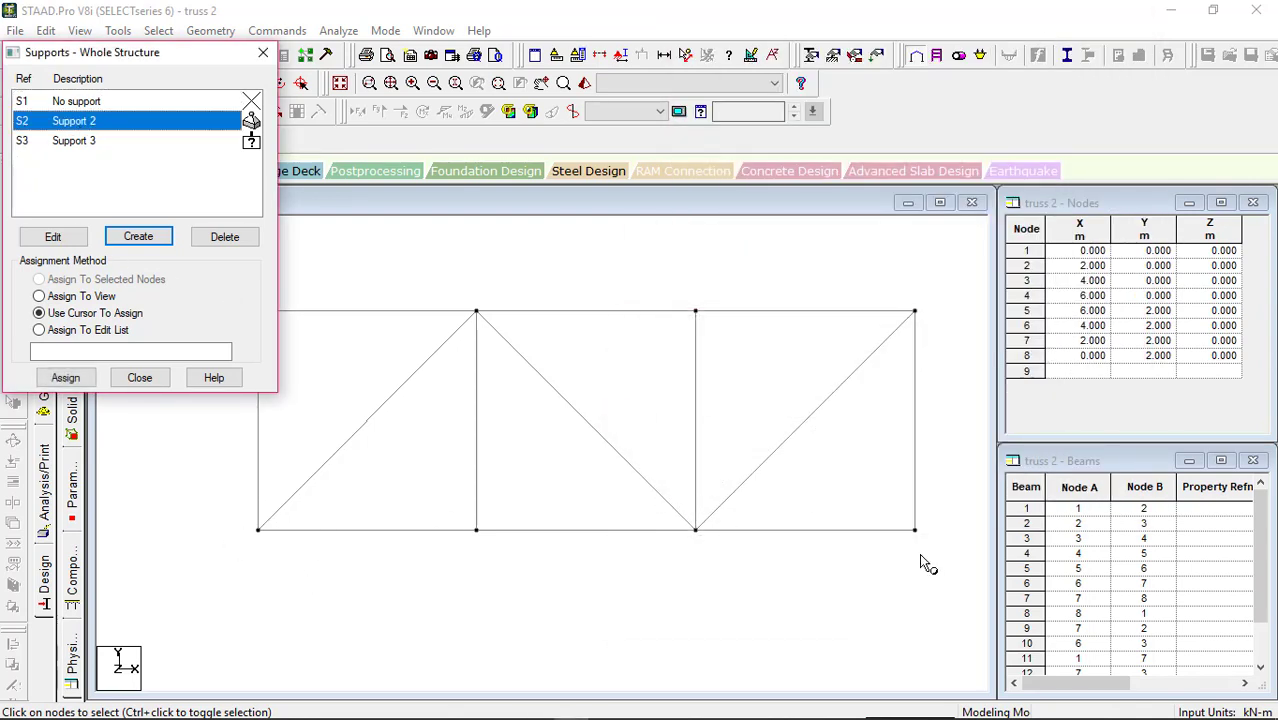
left_click_drag(885, 493, 968, 598)
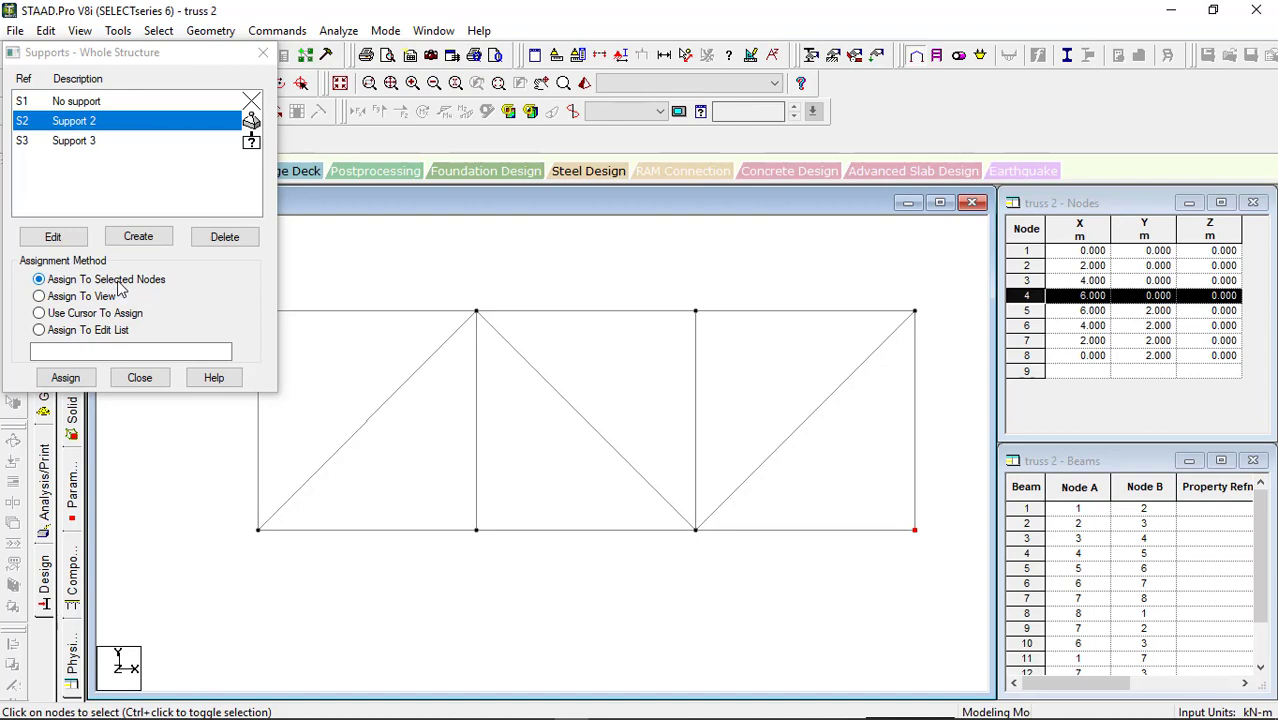
left_click(65, 377)
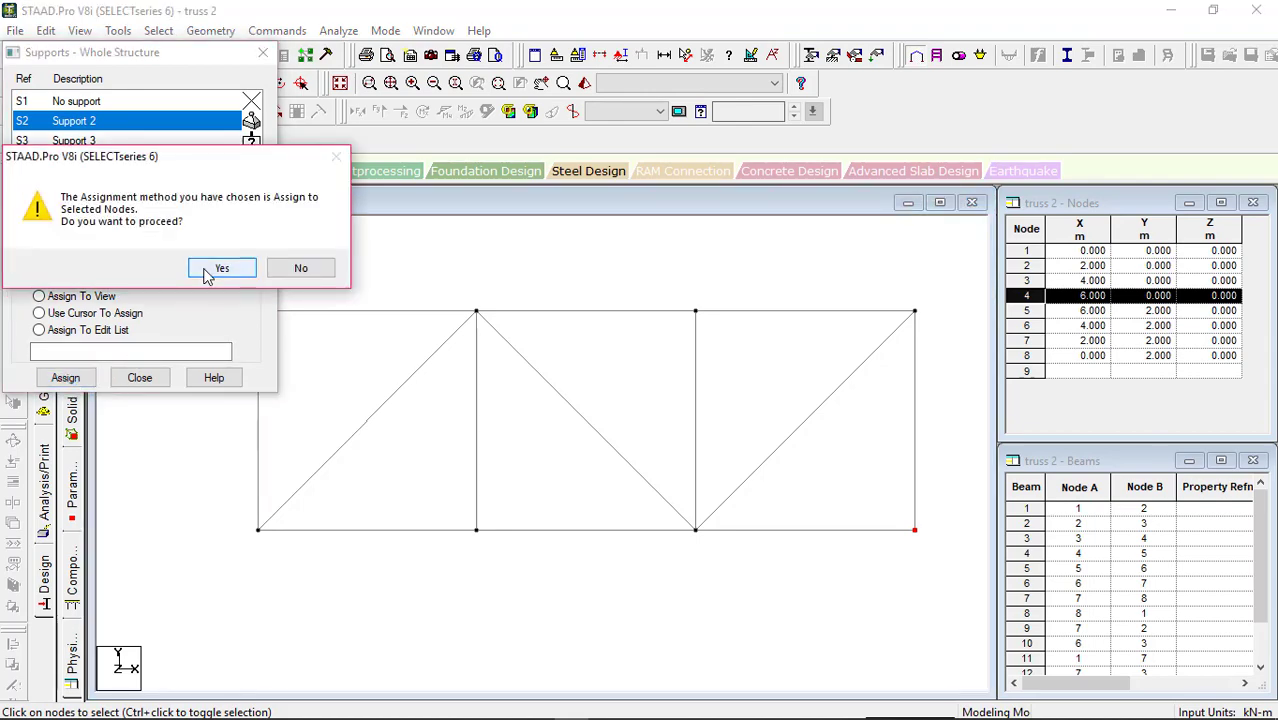
left_click(220, 268)
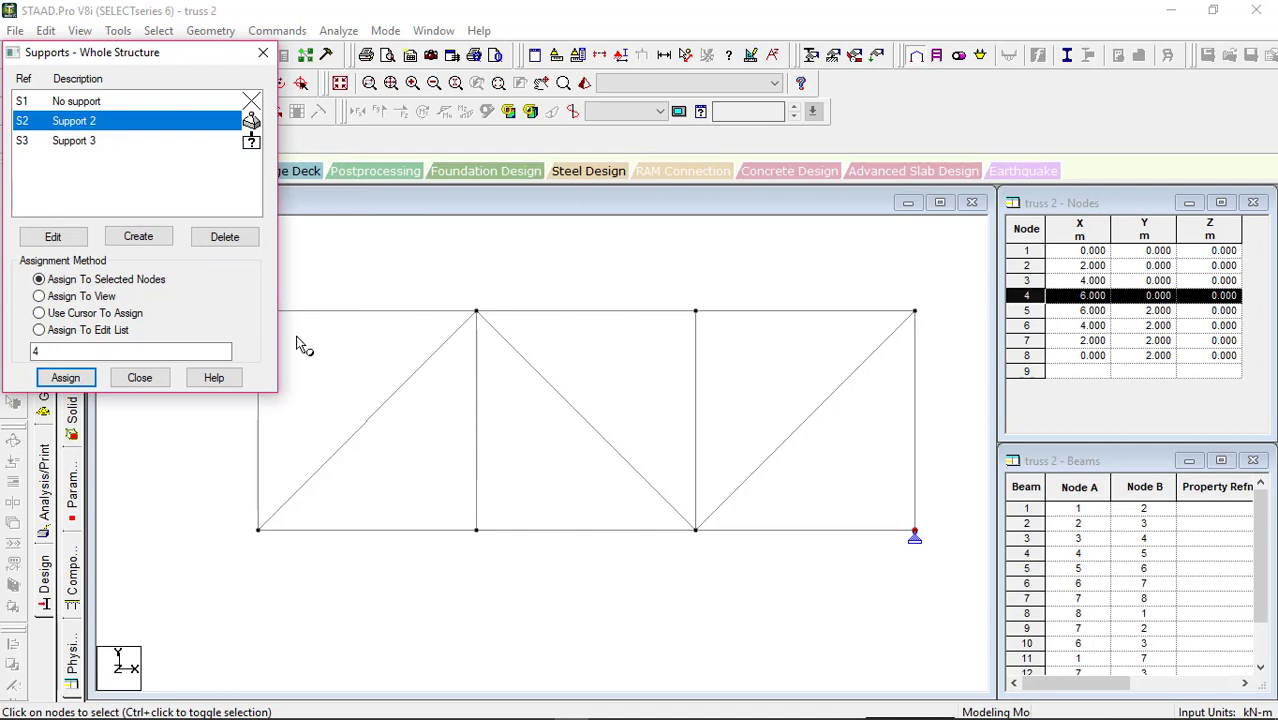
Step: Assign the Fixed But support to node 1 at the truss's lower-left corner, and close the supports dialog
left_click(83, 145)
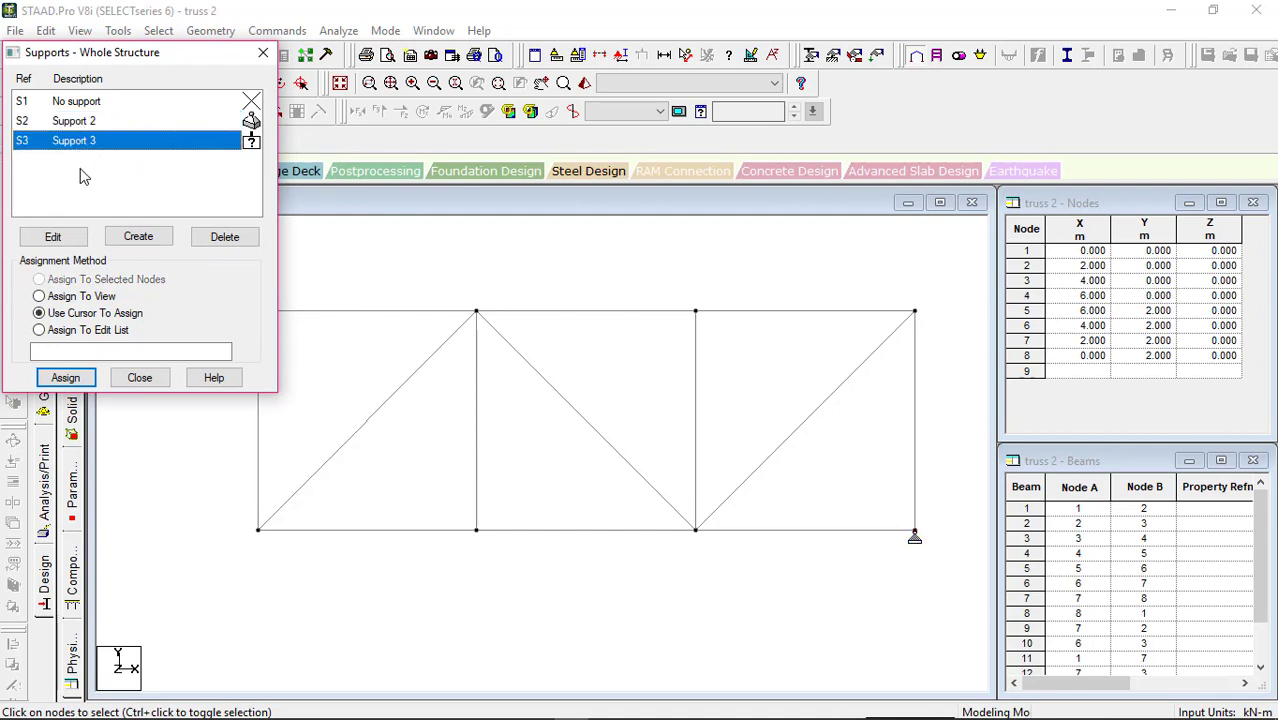
left_click_drag(218, 508, 325, 597)
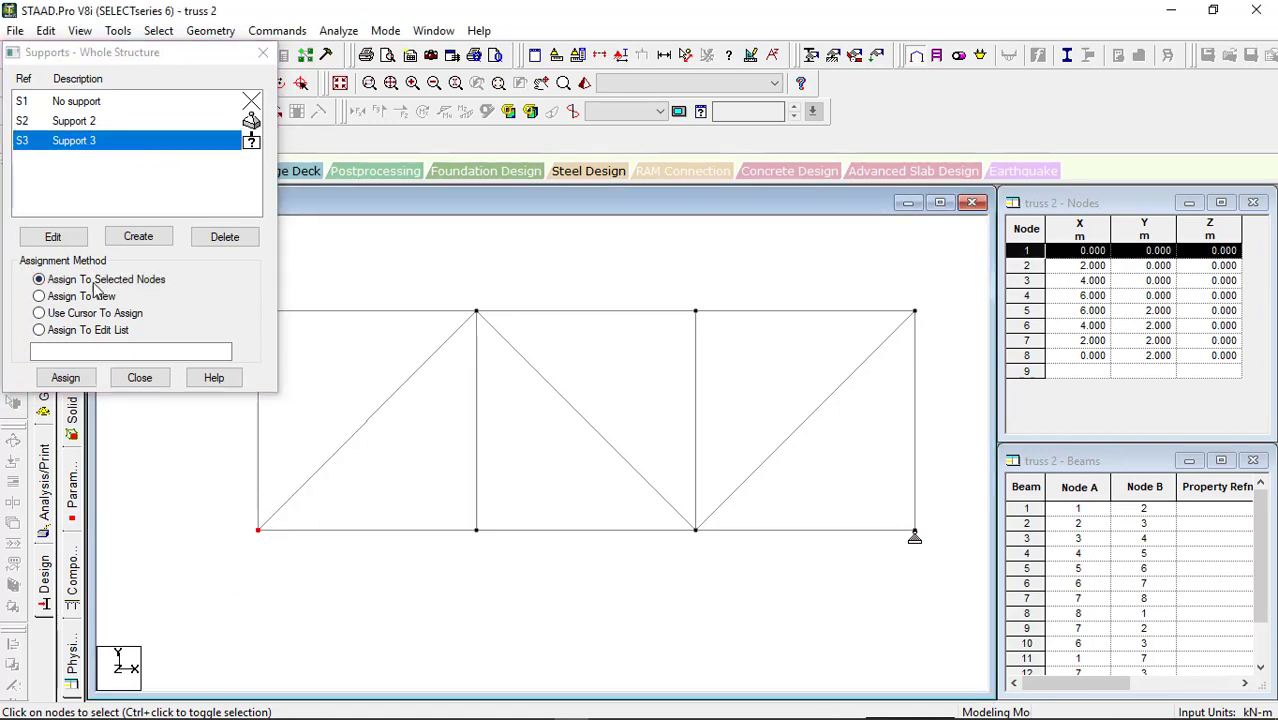
left_click(65, 377)
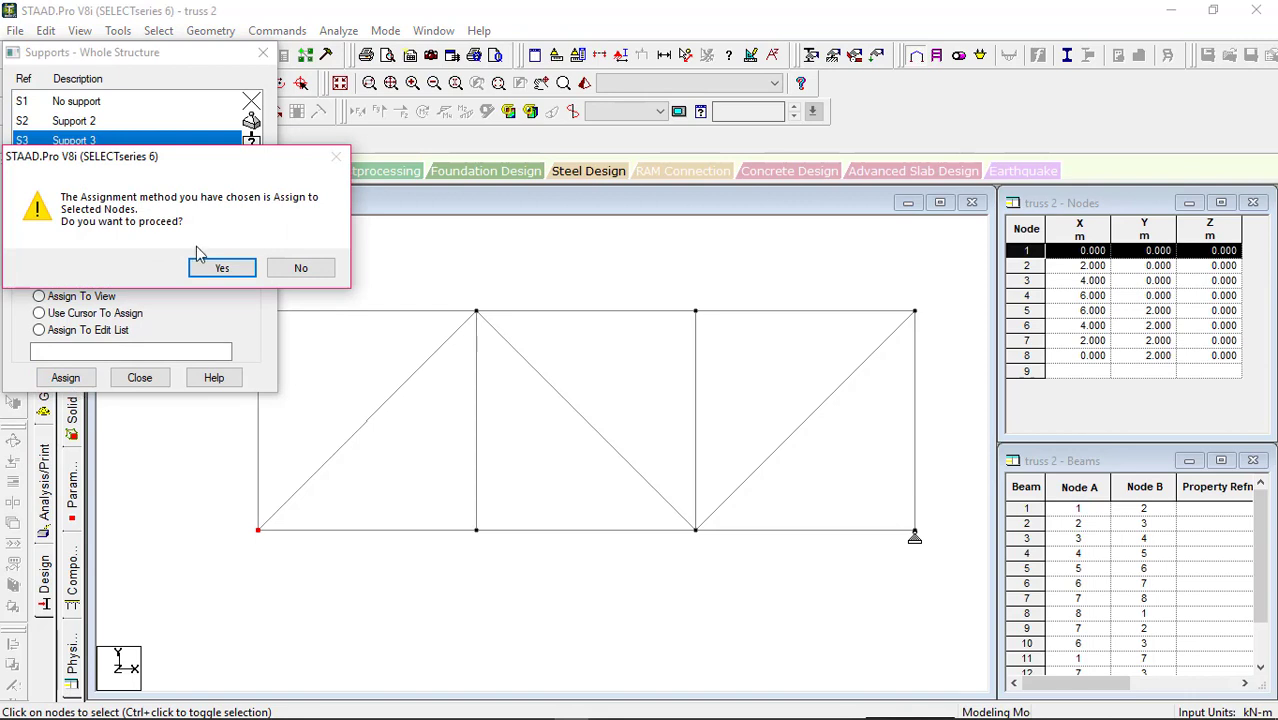
left_click(222, 270)
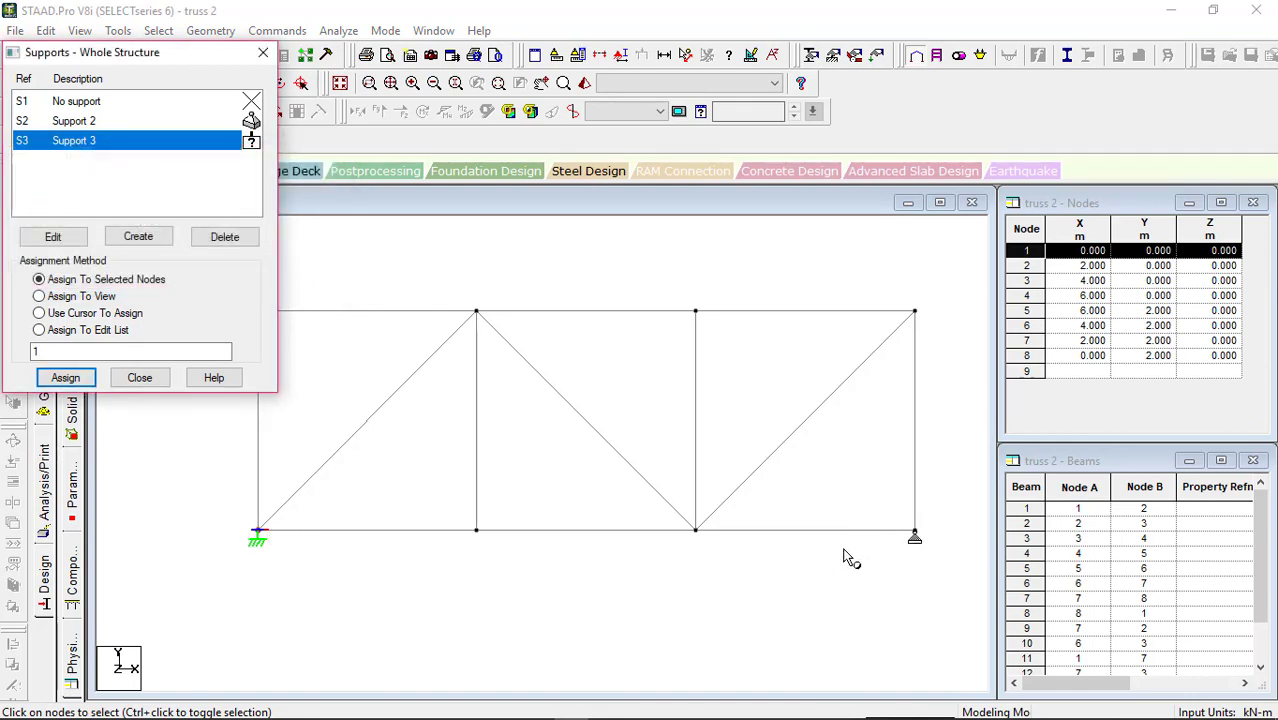
left_click(139, 377)
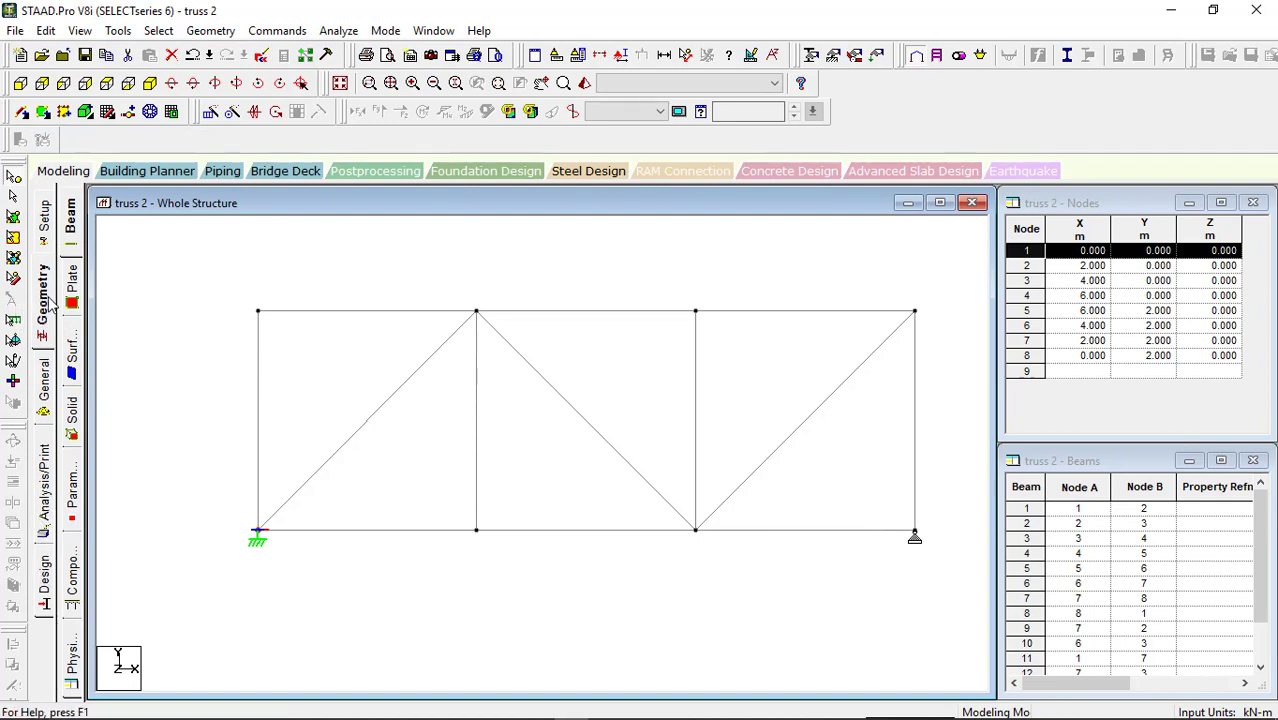
Step: Add the Indian angle section ISA20x20x4 from the steel section database as a single section with STEEL material
left_click(45, 385)
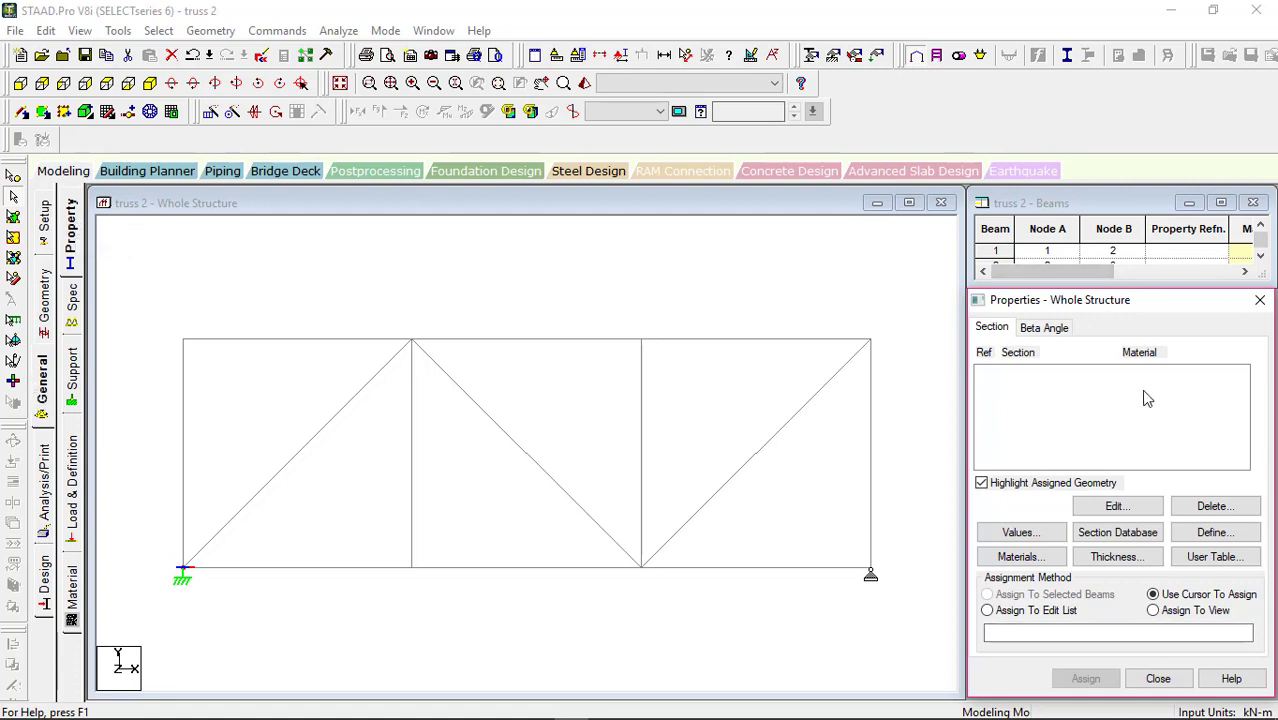
left_click(1144, 539)
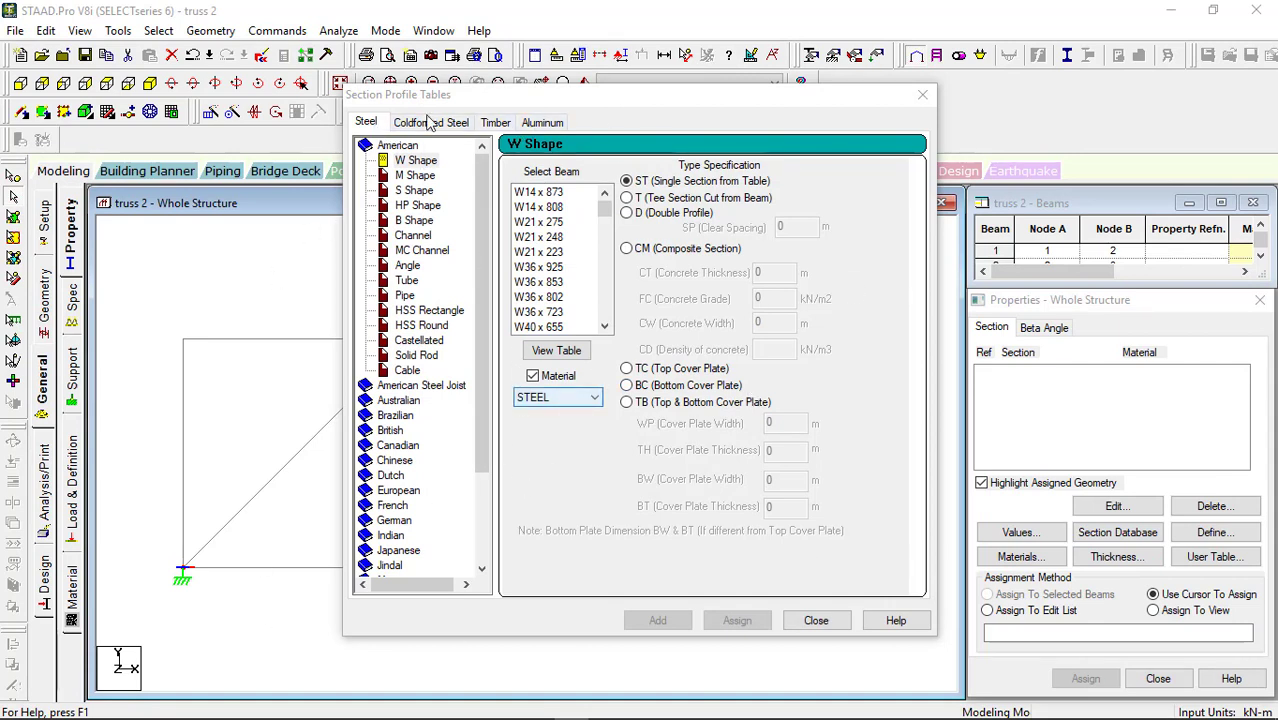
double_click(366, 147)
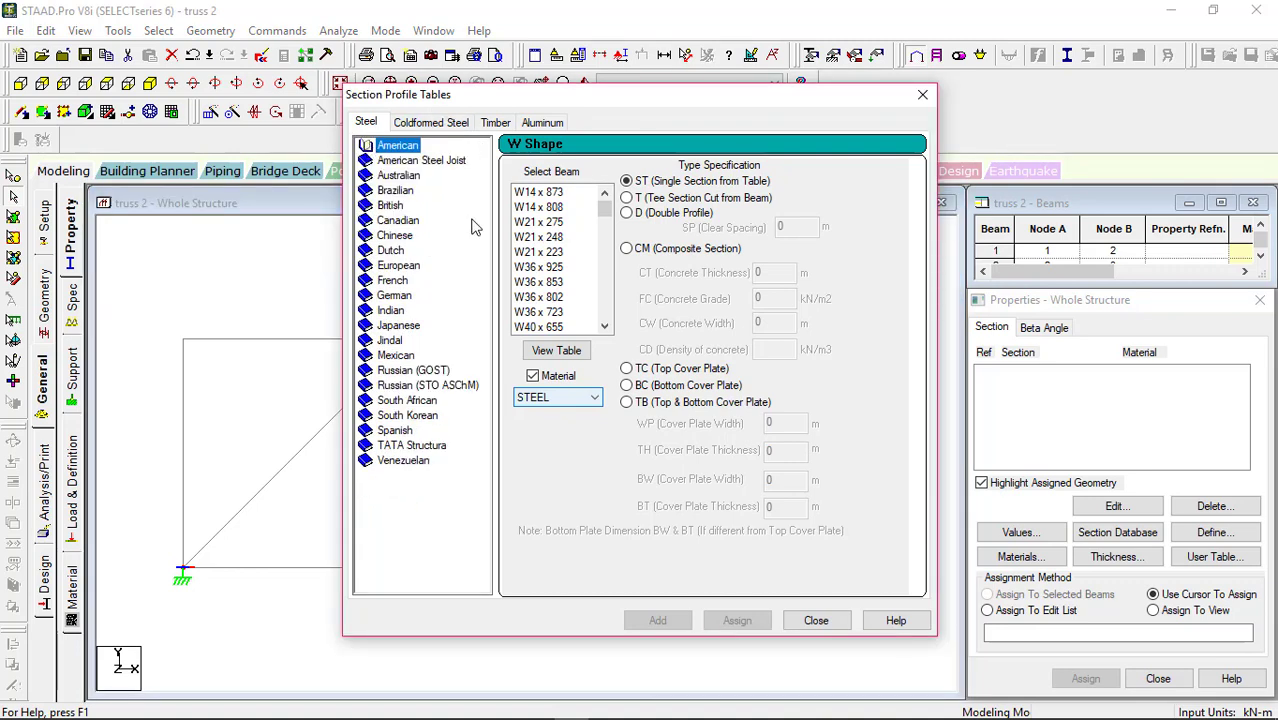
double_click(366, 312)
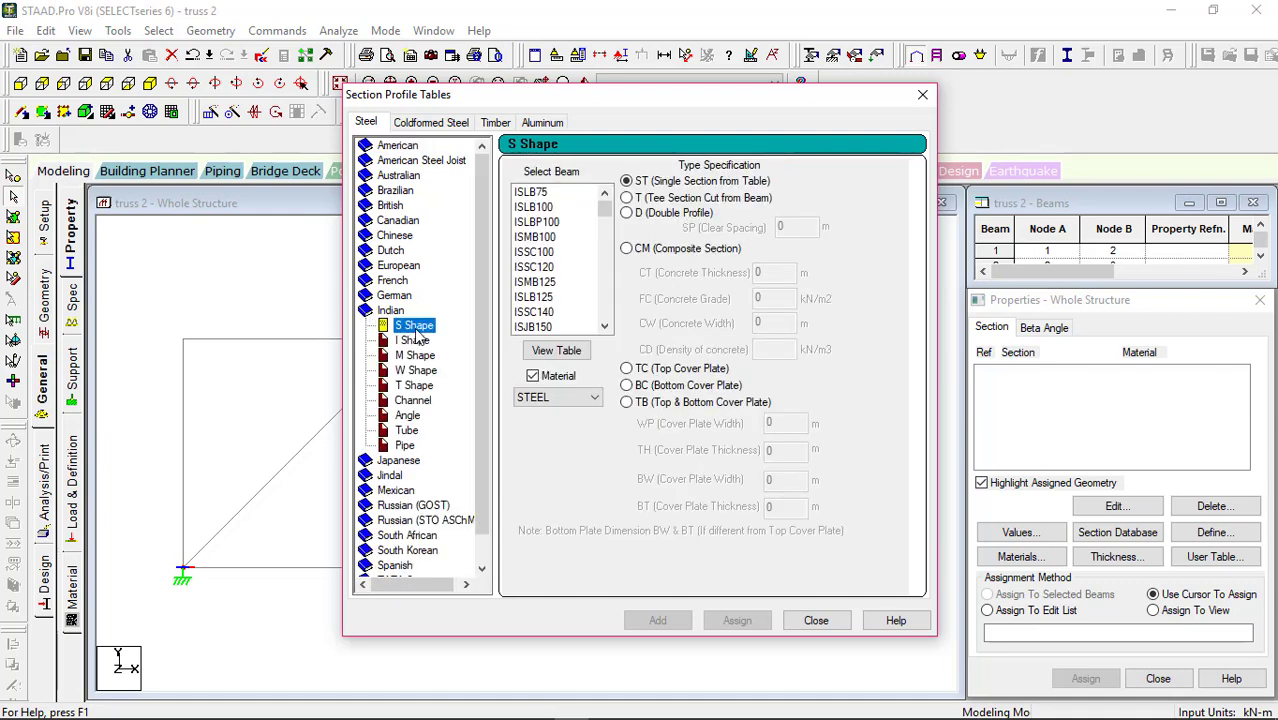
left_click(401, 416)
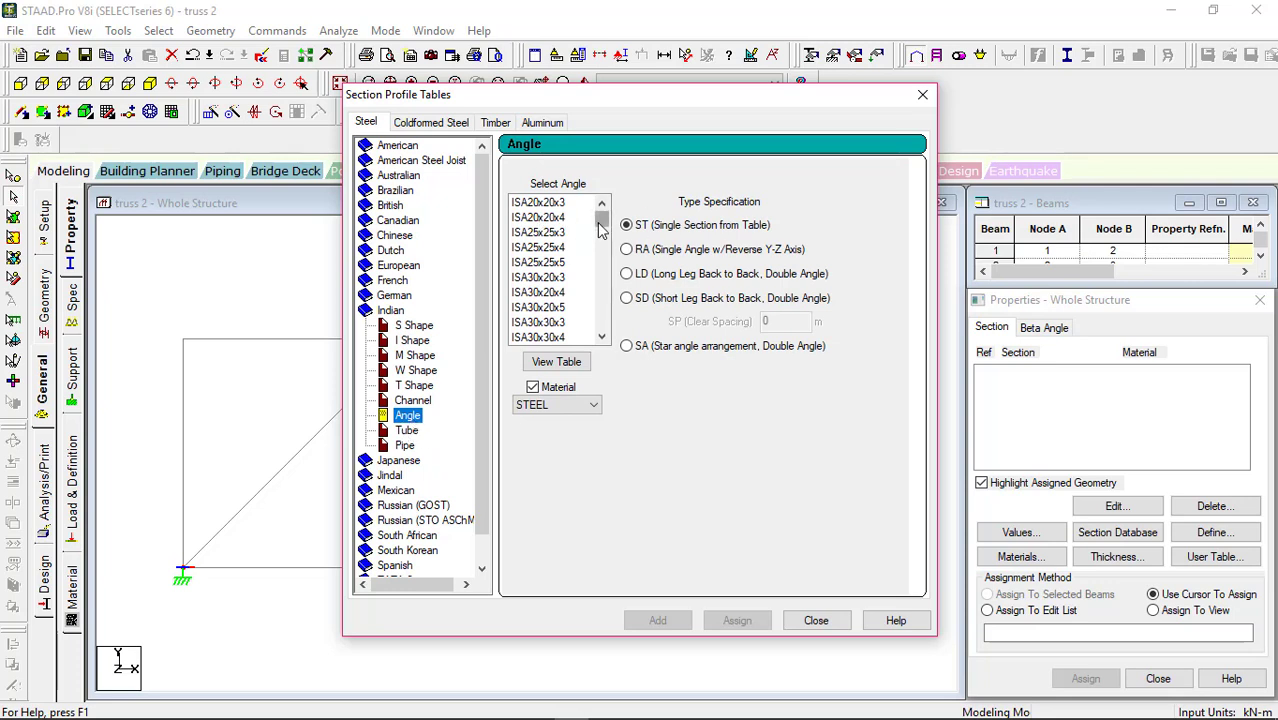
left_click_drag(601, 228, 601, 220)
left_click(546, 225)
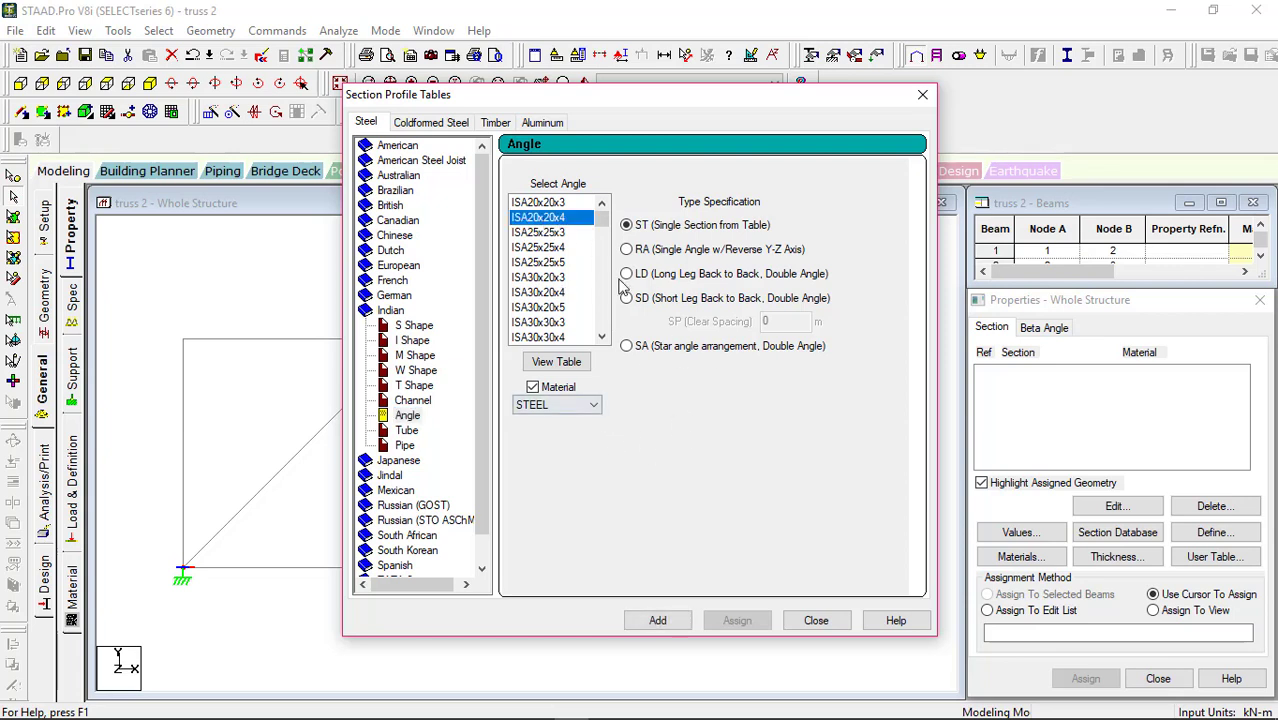
left_click(570, 406)
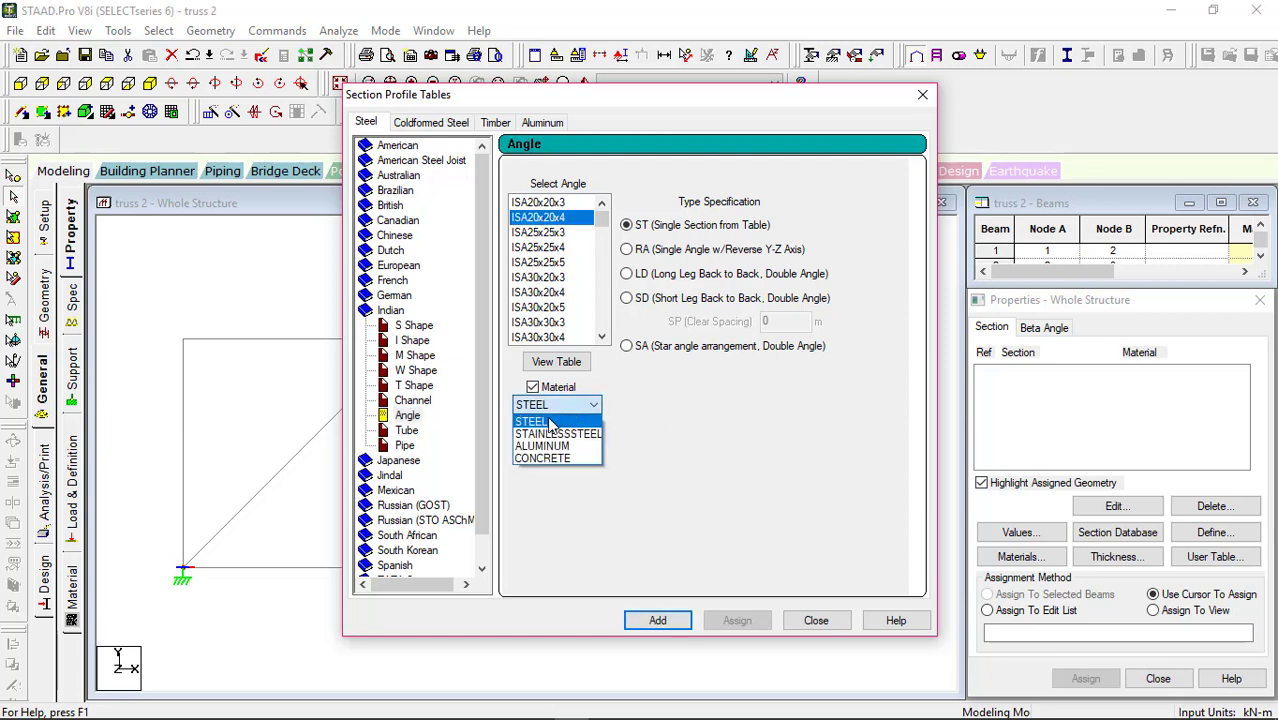
left_click(550, 422)
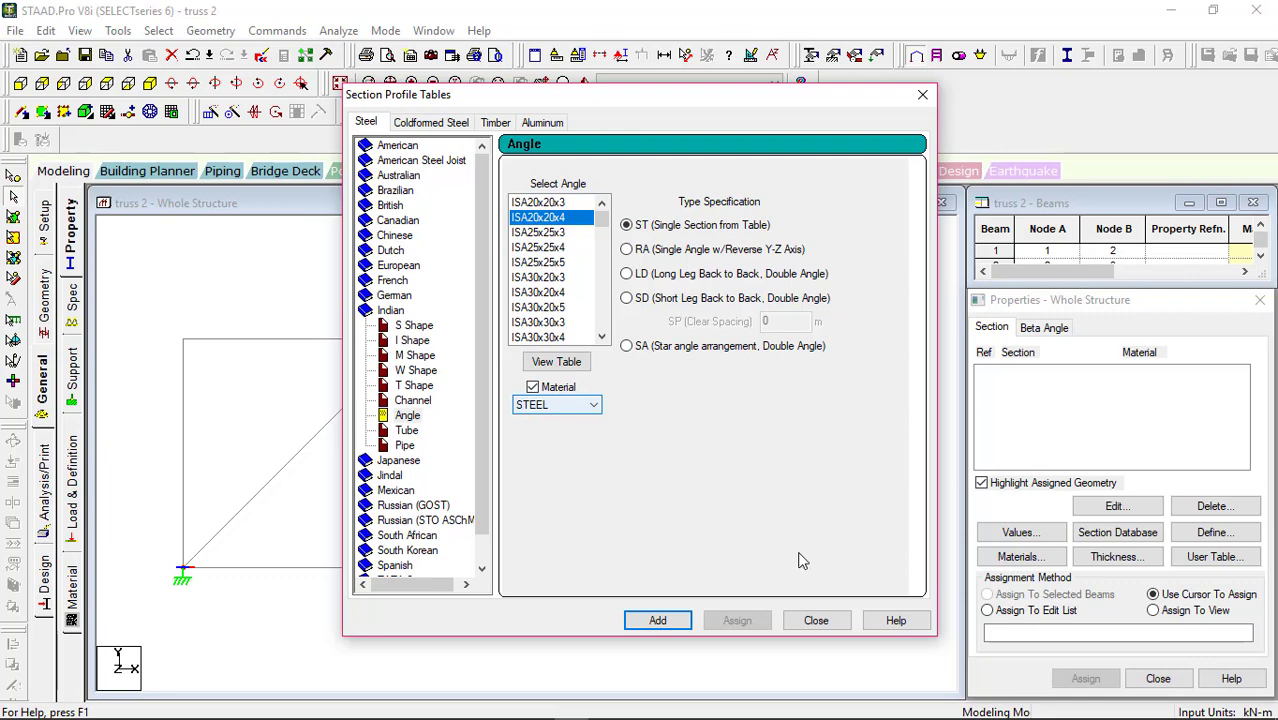
left_click(657, 621)
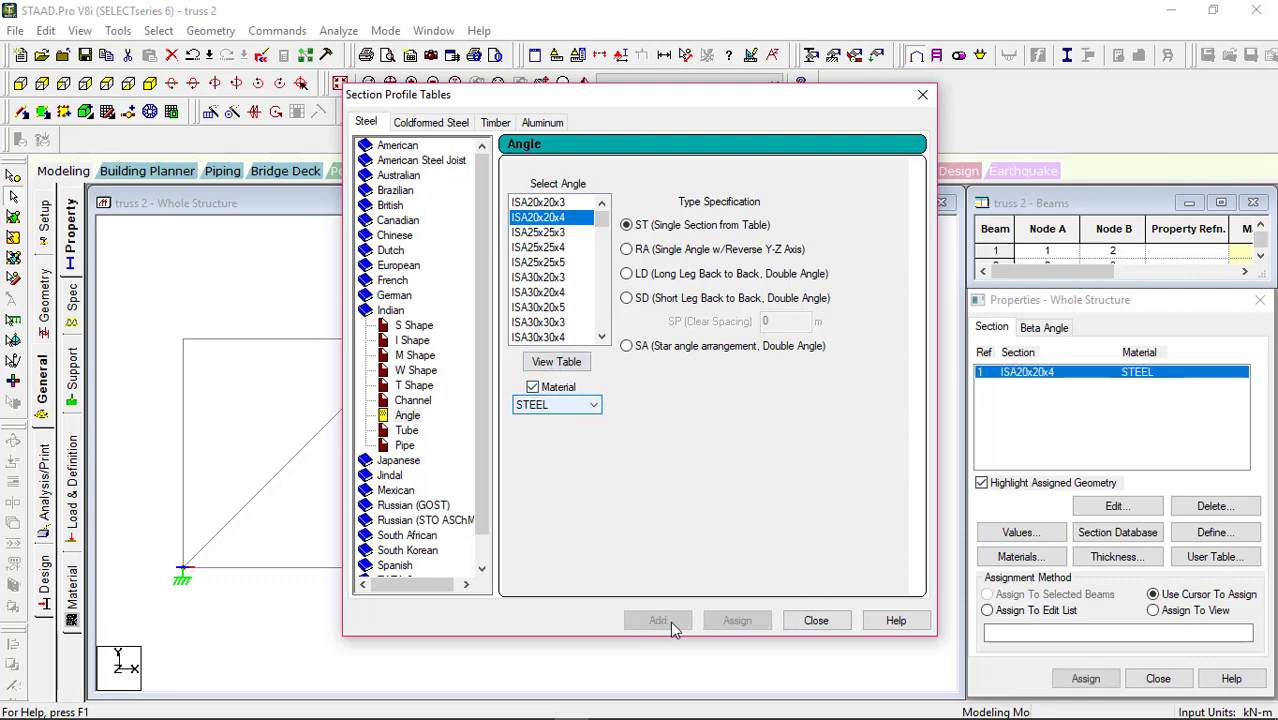
left_click(816, 621)
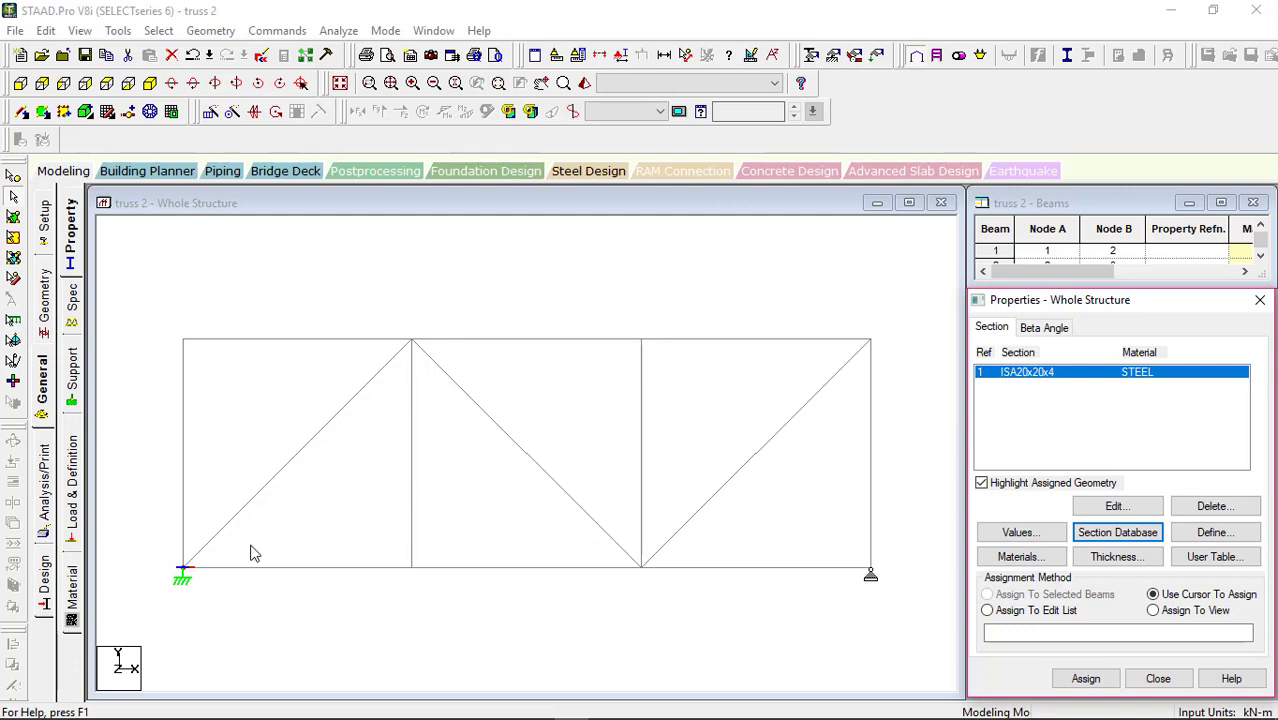
Step: Assign the ISA20x20x4 section to all truss members using the Assign To View method
left_click(1005, 377)
left_click(1153, 610)
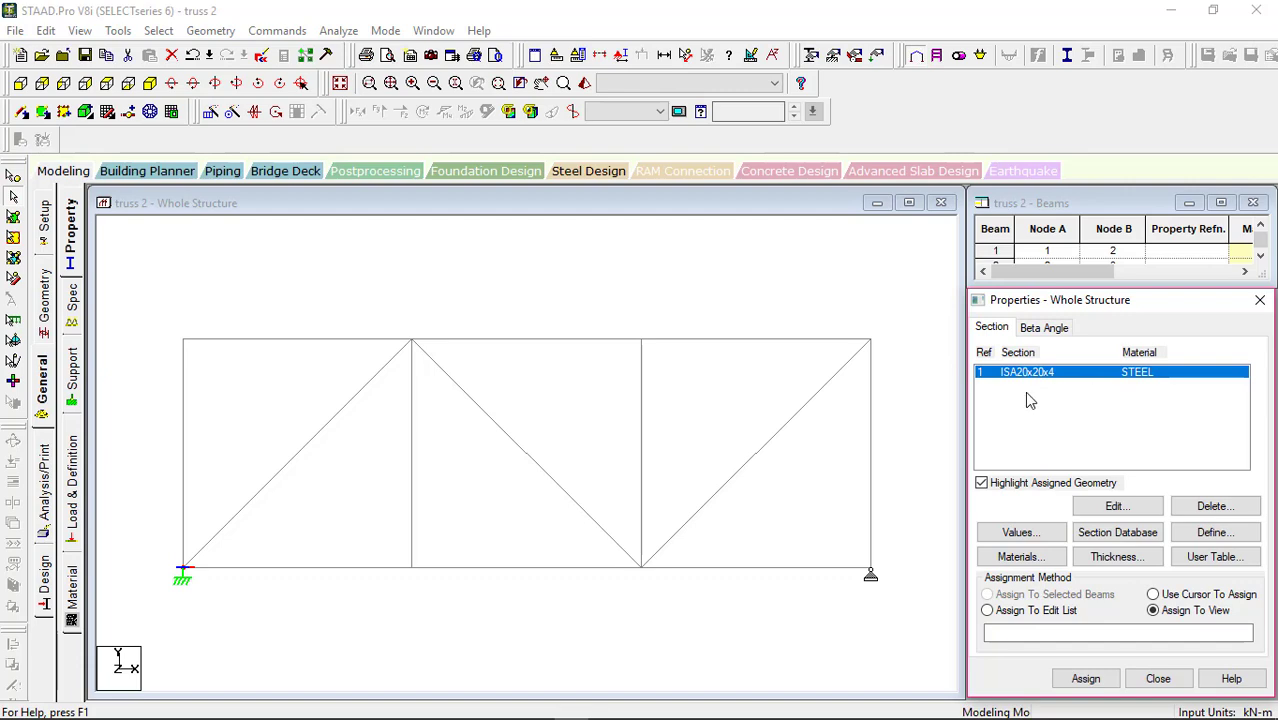
left_click(1086, 678)
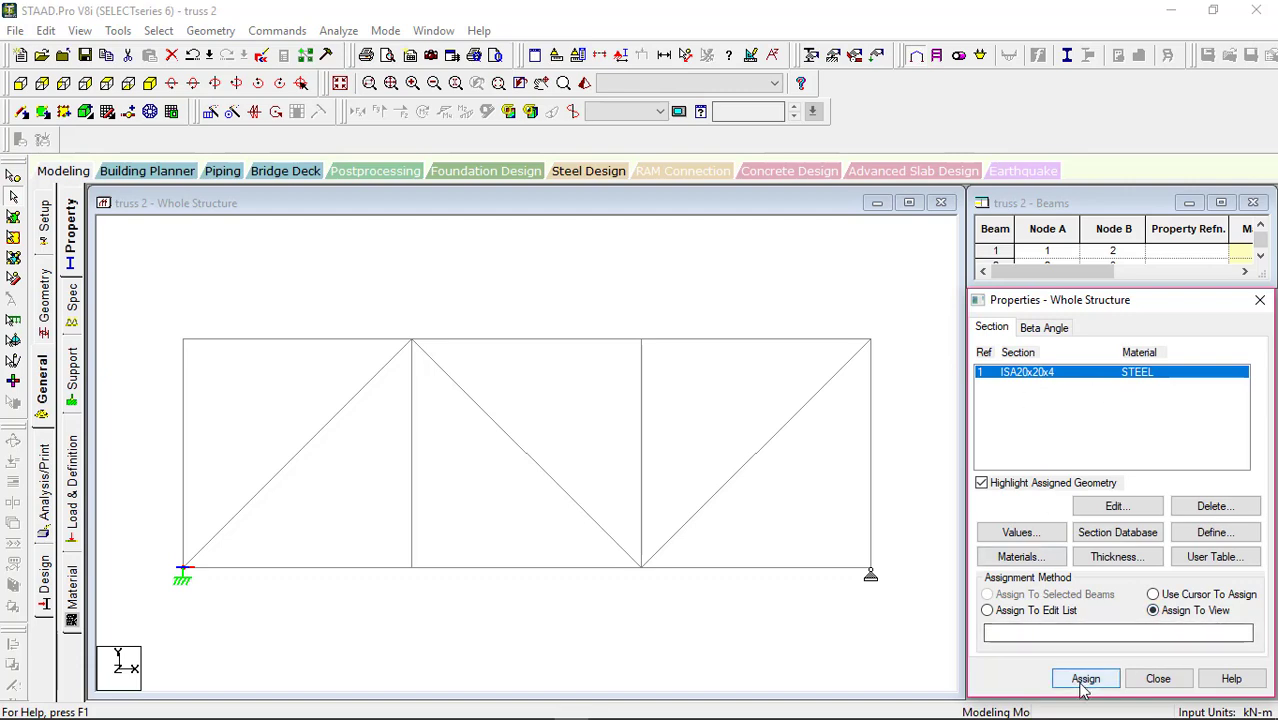
left_click(1146, 545)
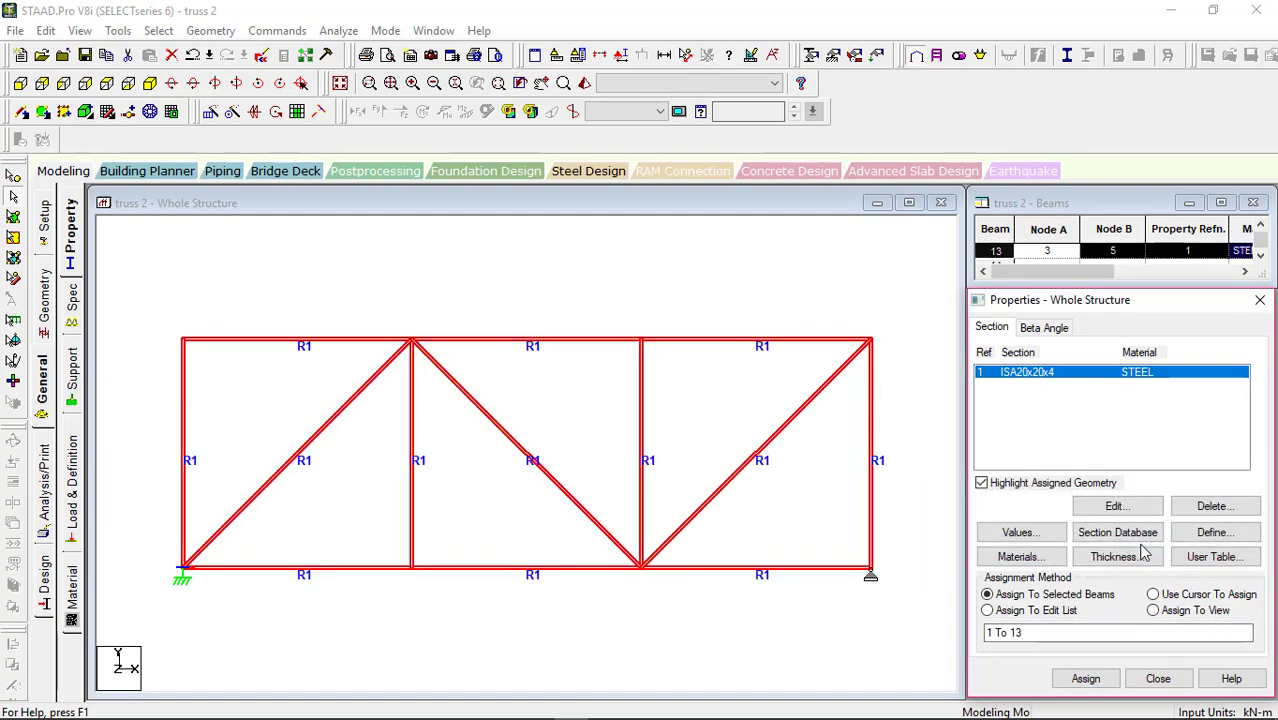
left_click(708, 530)
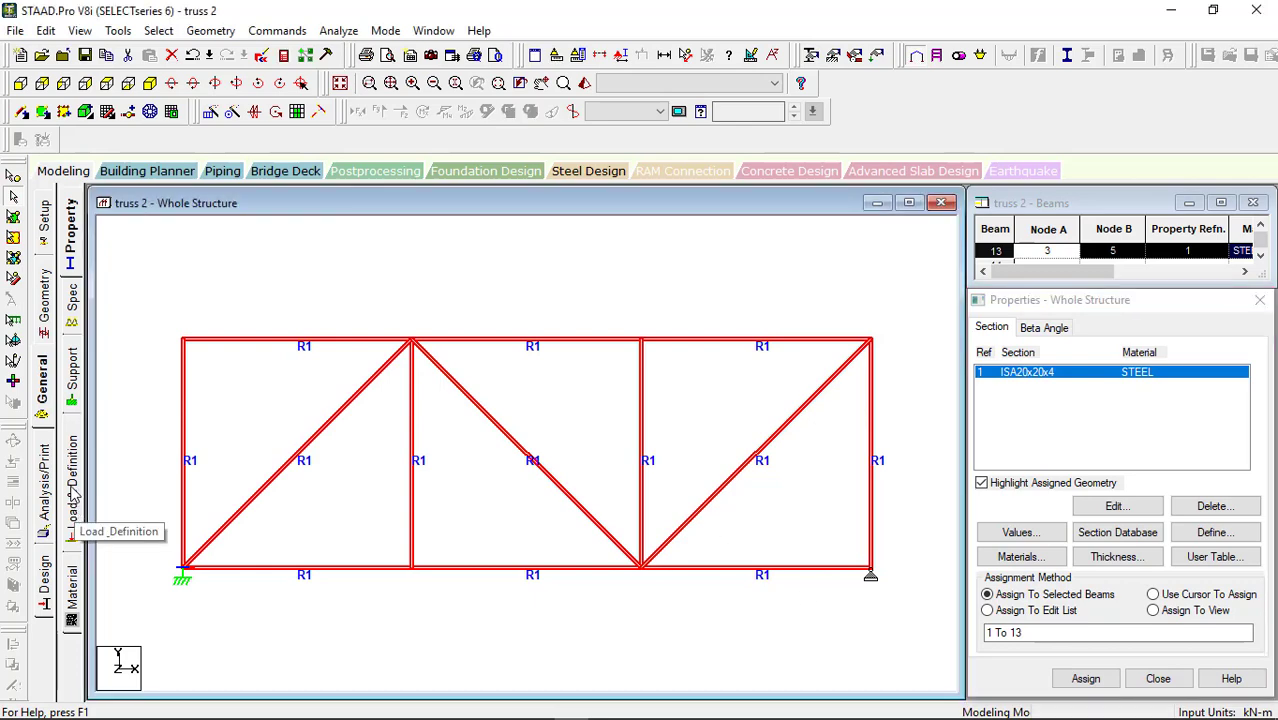
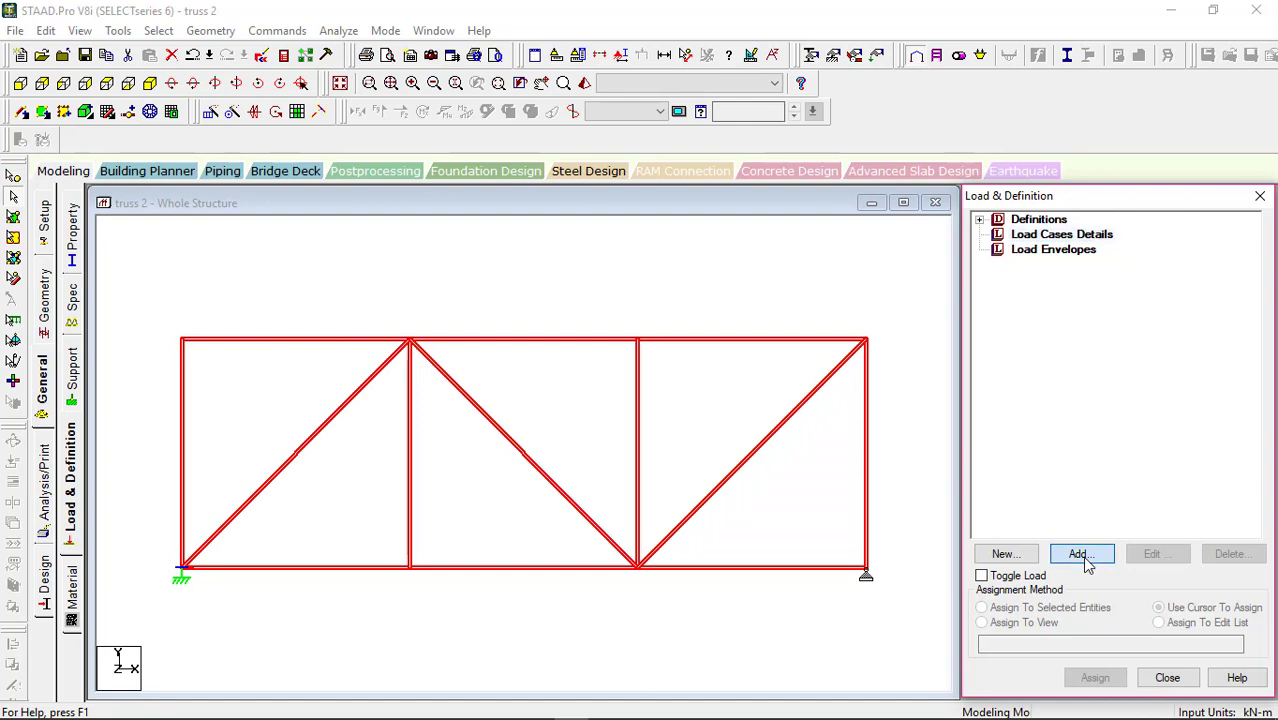
Step: Add primary load case 1 titled LOAD CASE 1 with loading type None
left_click(1080, 555)
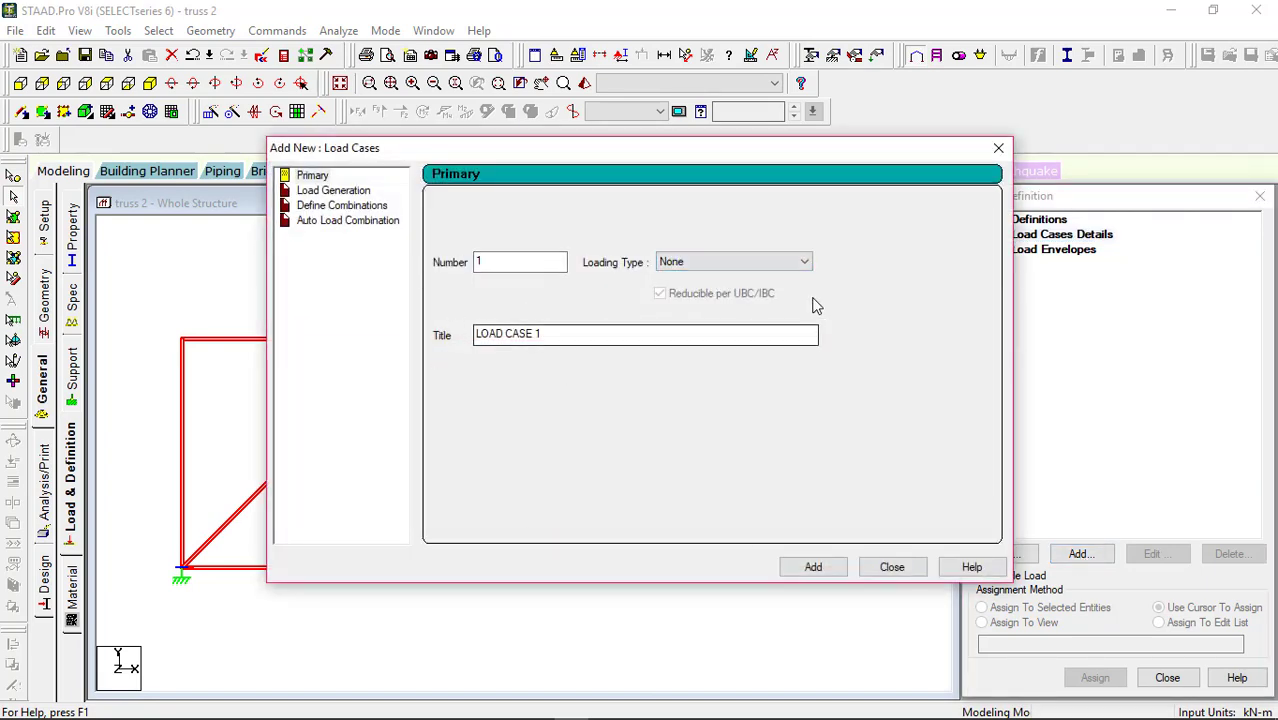
left_click(822, 568)
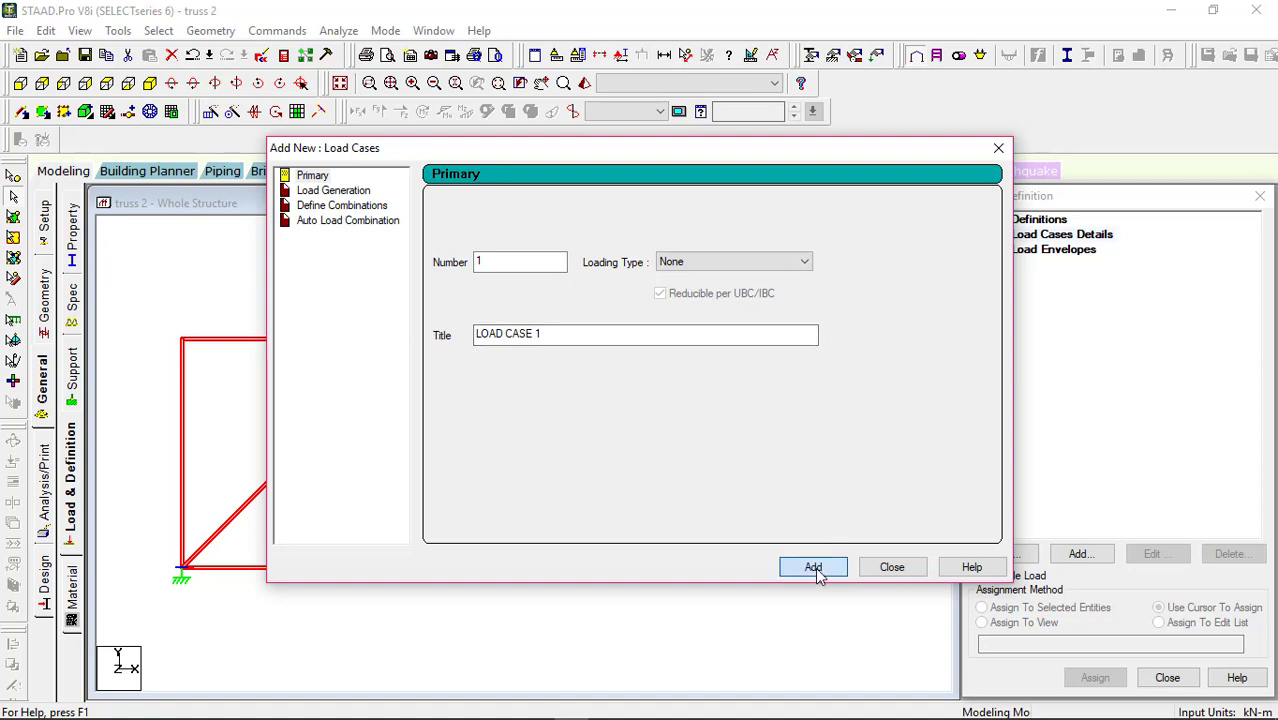
left_click(891, 567)
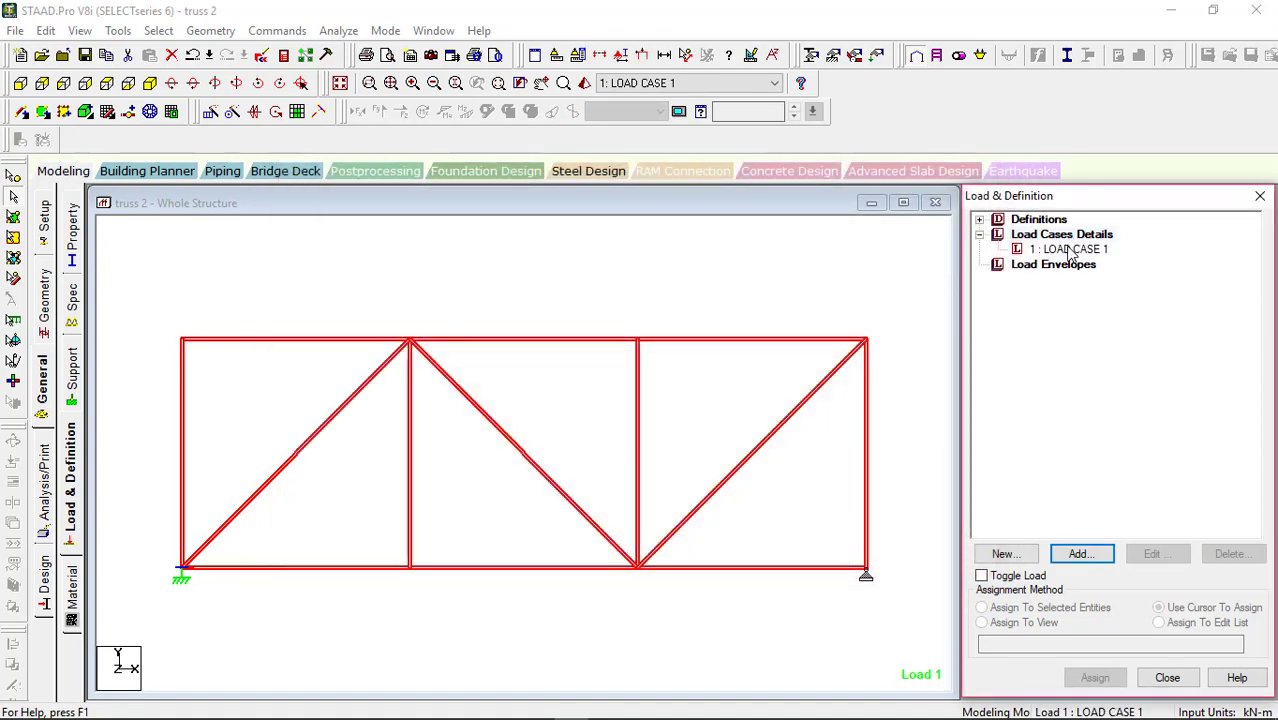
Step: Add a selfweight load in the Y direction with factor -1 to LOAD CASE 1
left_click(1068, 249)
left_click(1079, 554)
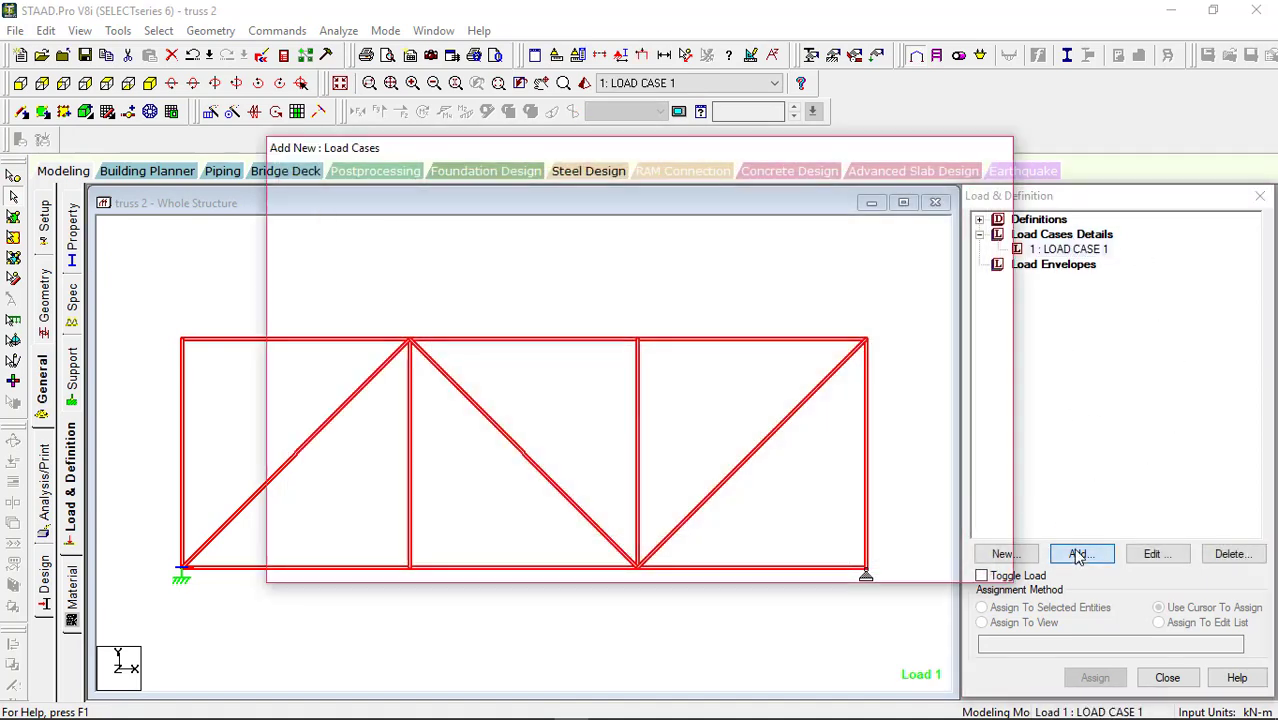
key("Escape")
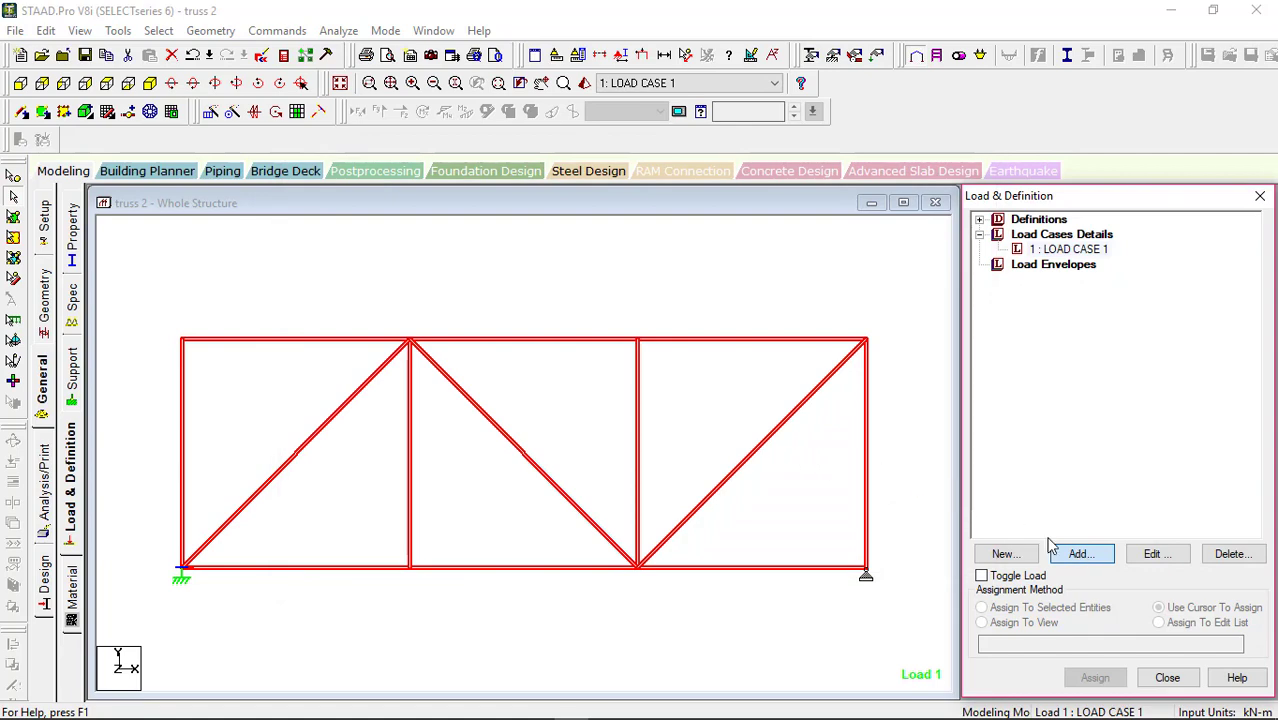
left_click(1081, 554)
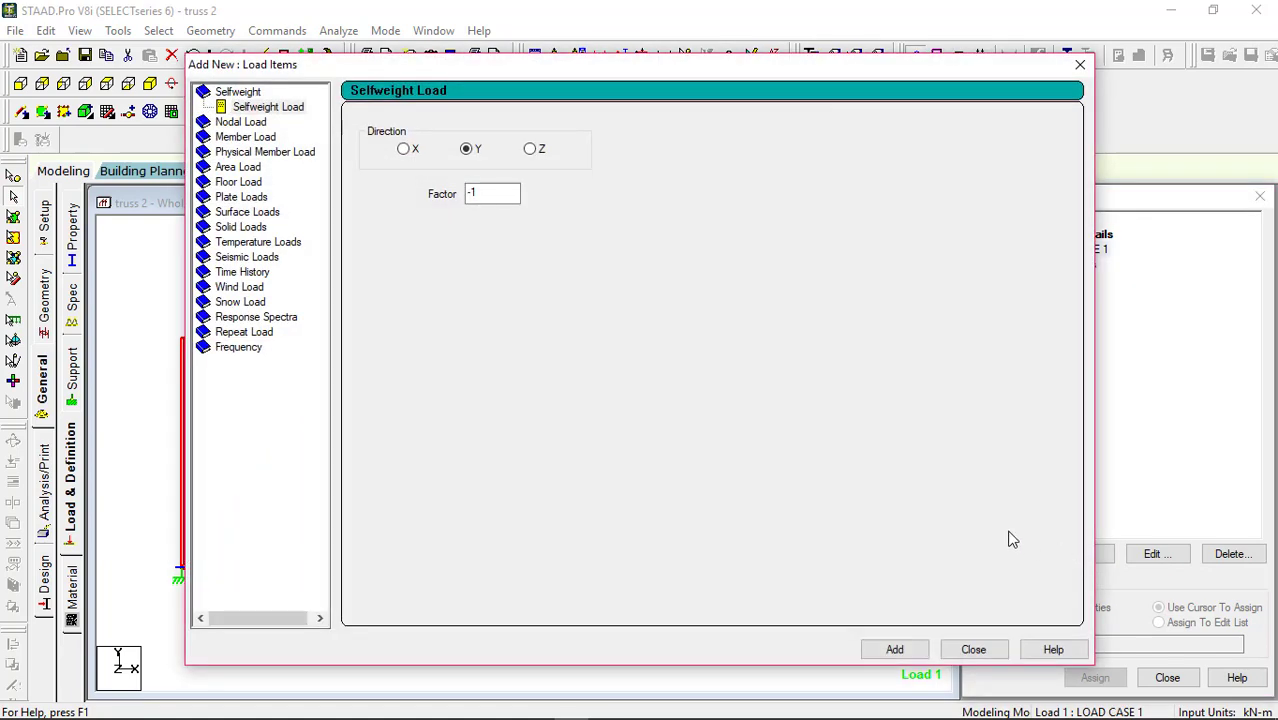
left_click(272, 108)
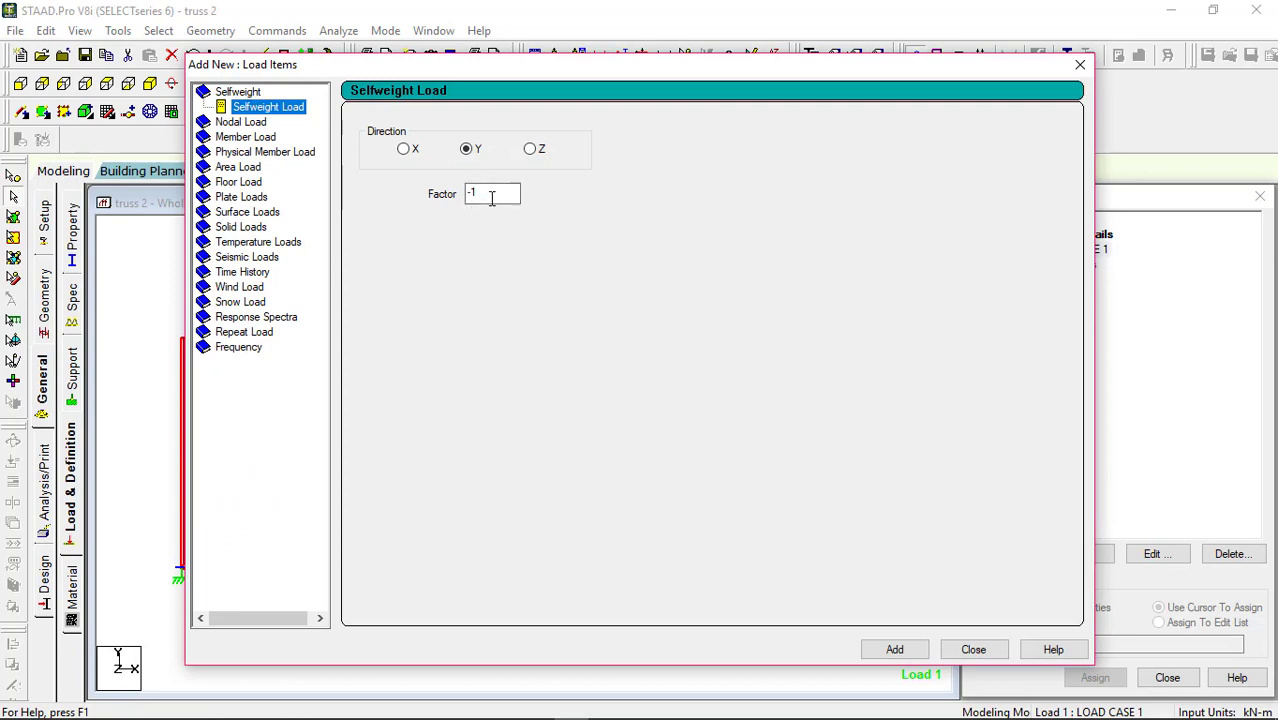
left_click(894, 649)
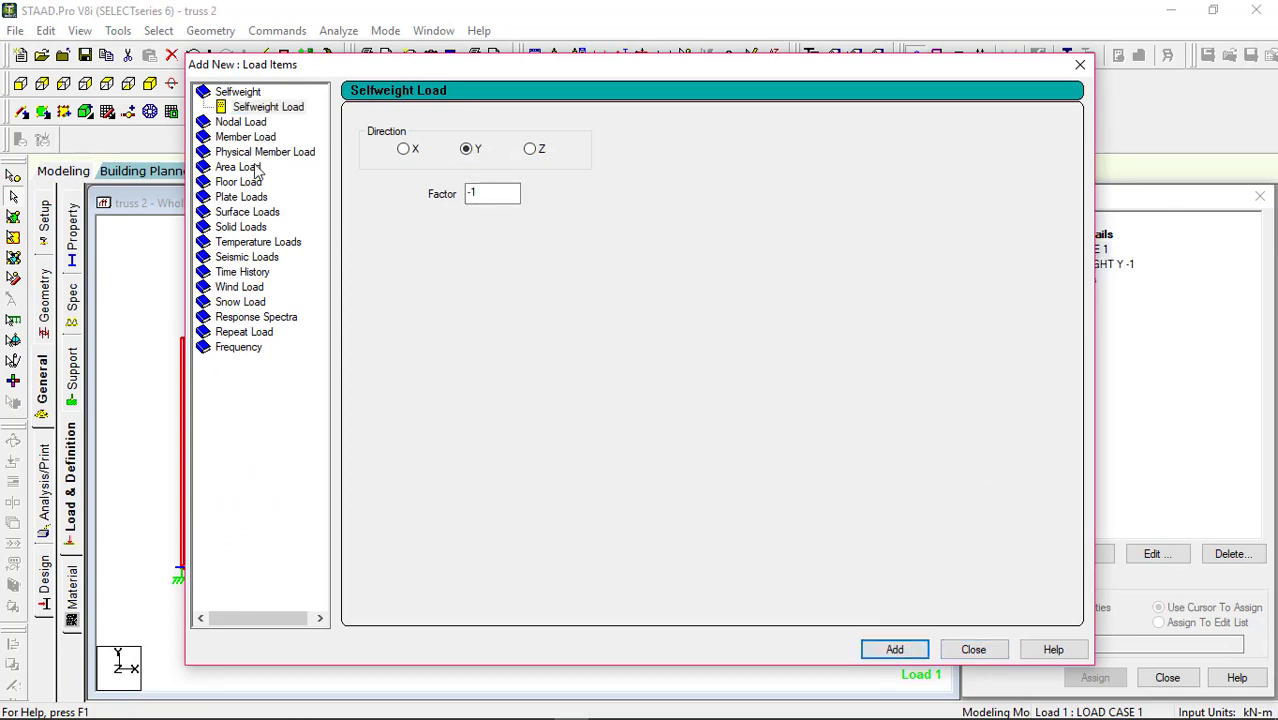
Step: Check the loads in the Photos reference image, and add a nodal load with Fy of -25 kN to LOAD CASE 1
left_click(206, 123)
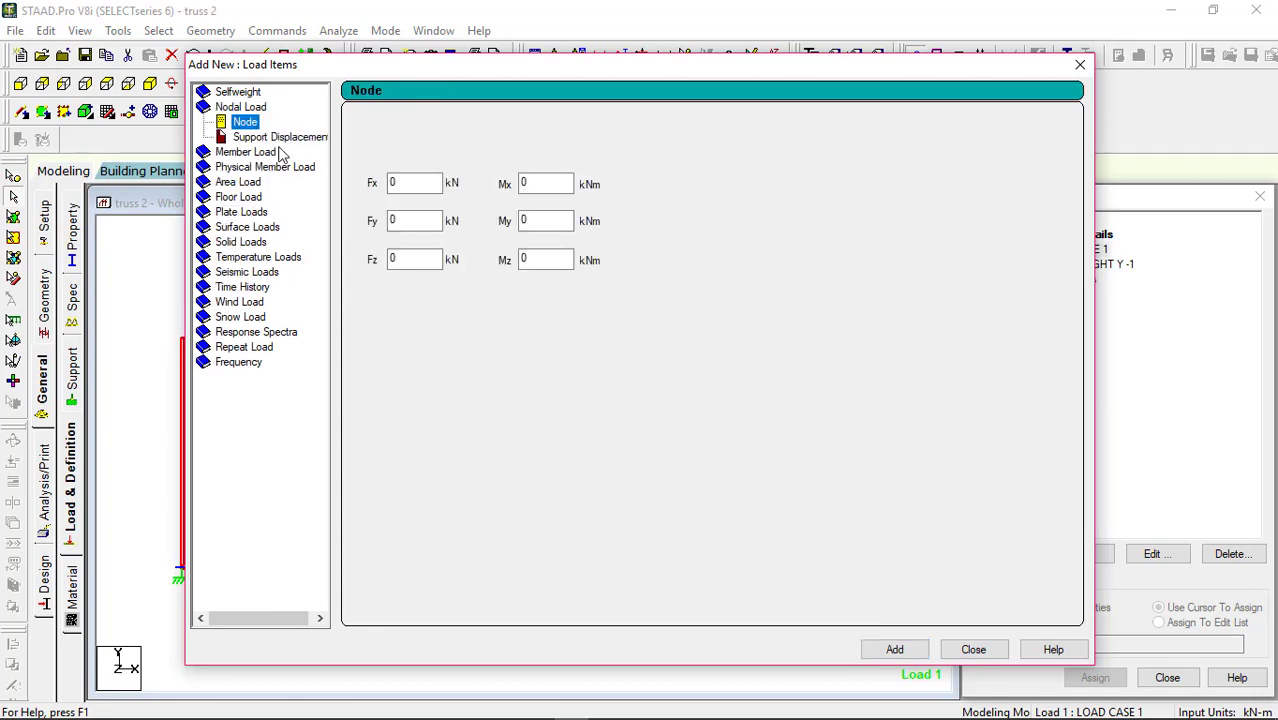
mouse_move(648, 710)
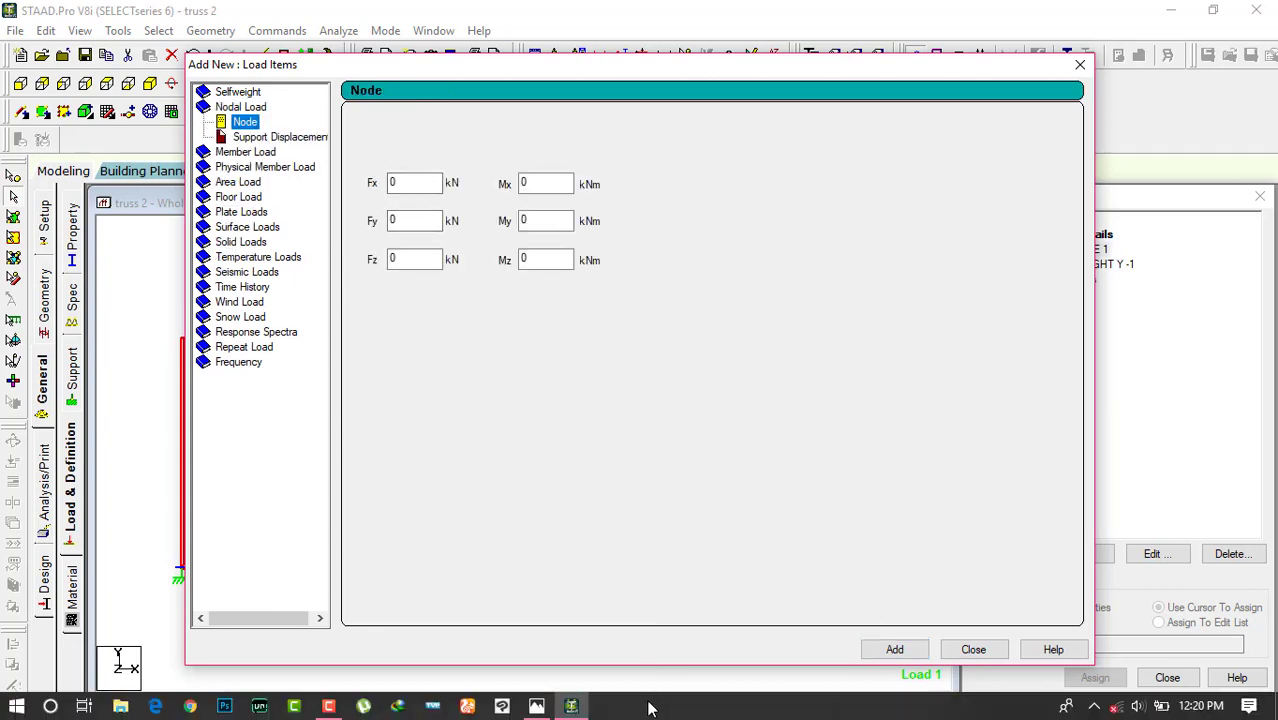
left_click(536, 707)
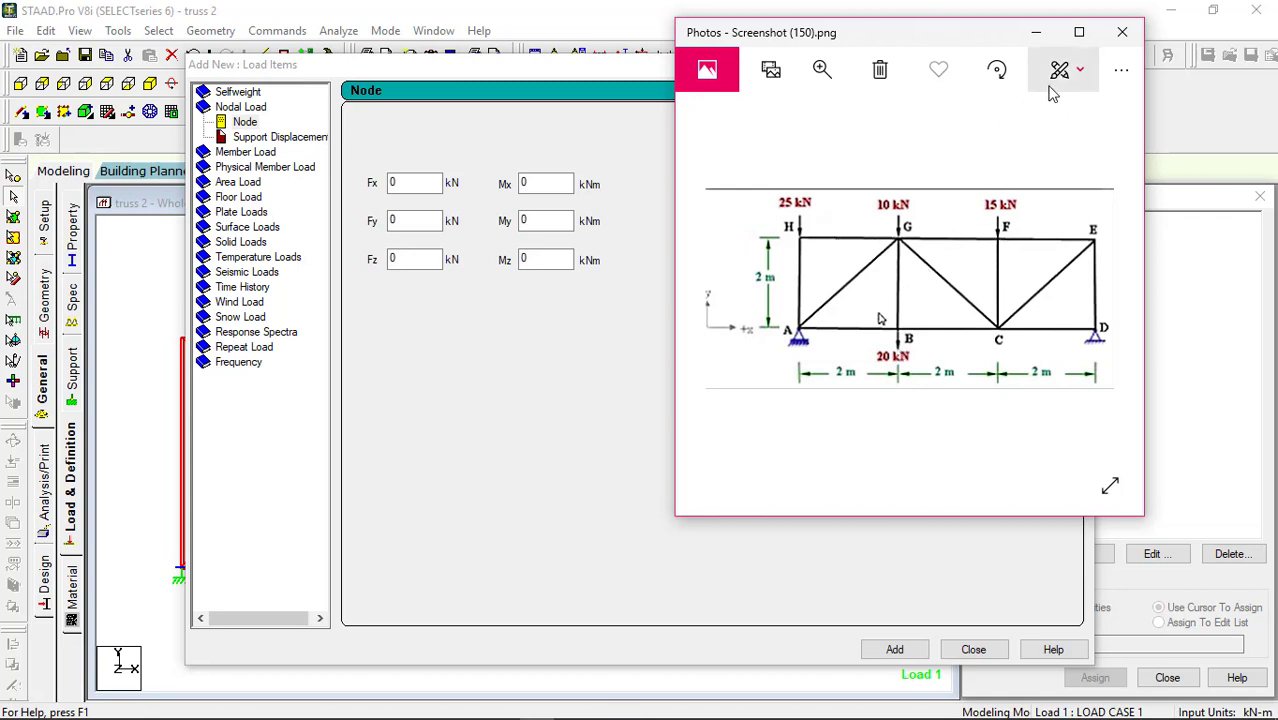
left_click(1036, 32)
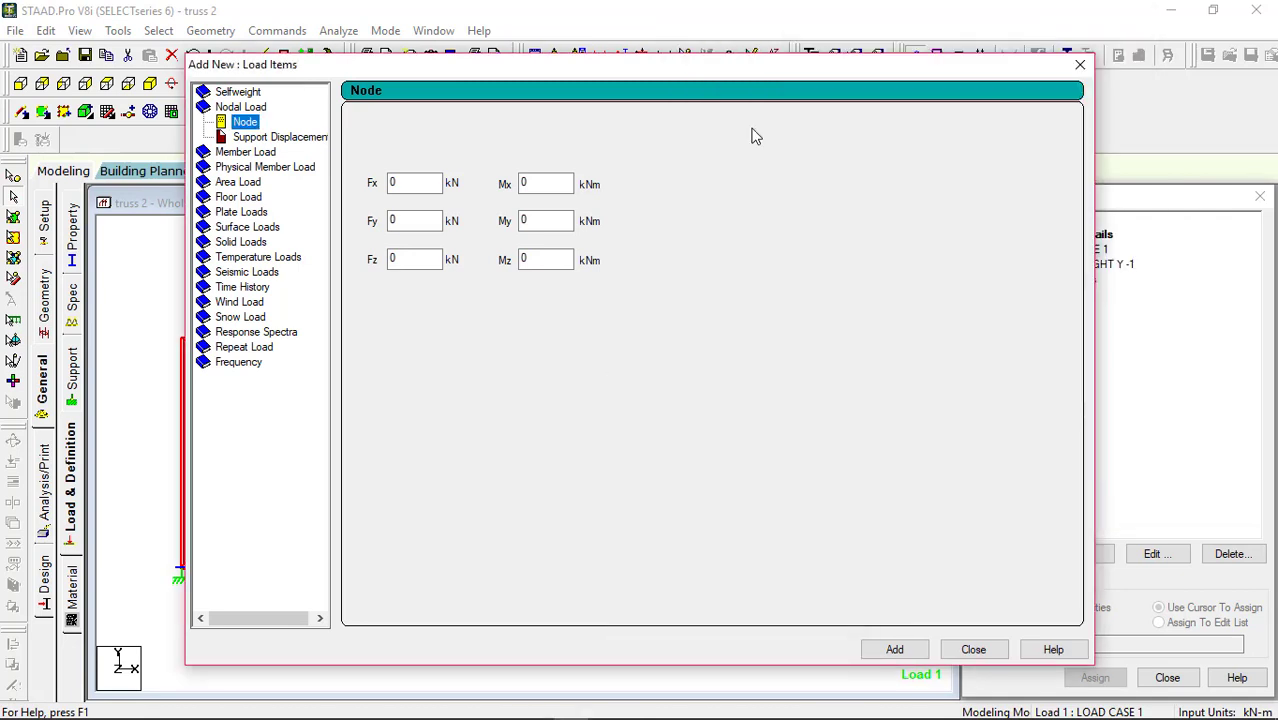
left_click(398, 221)
type("-")
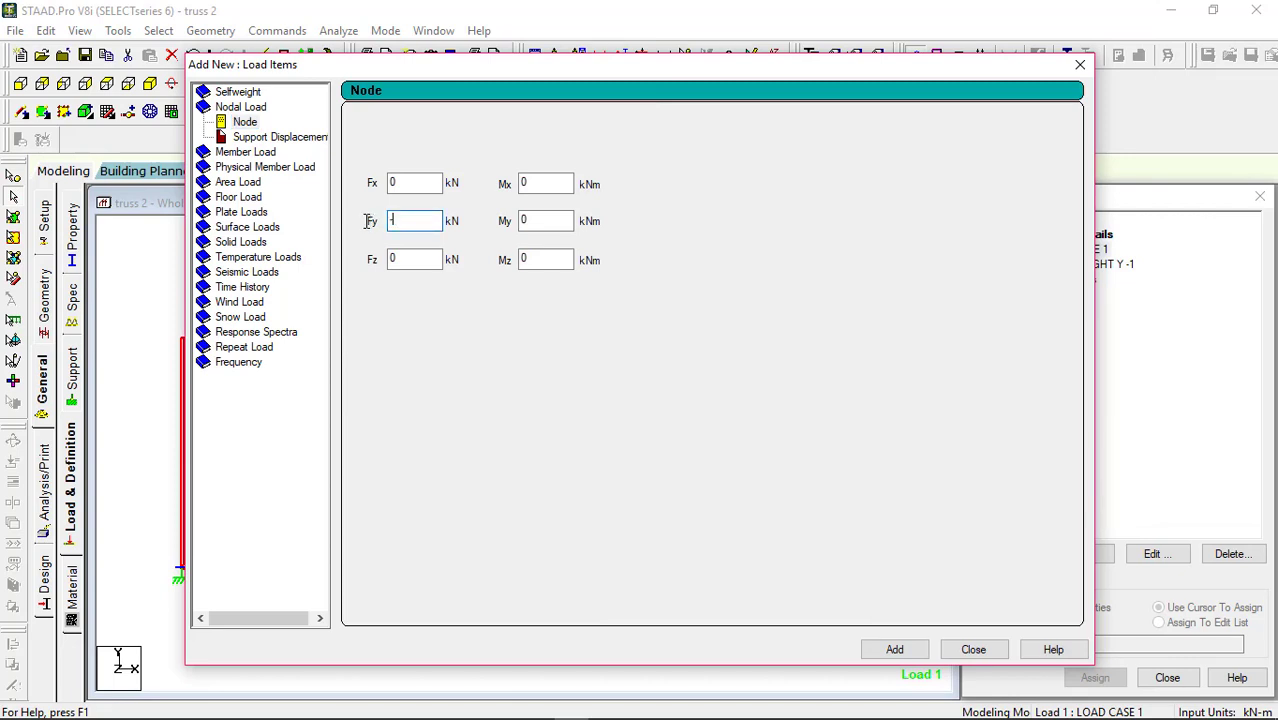
type("25")
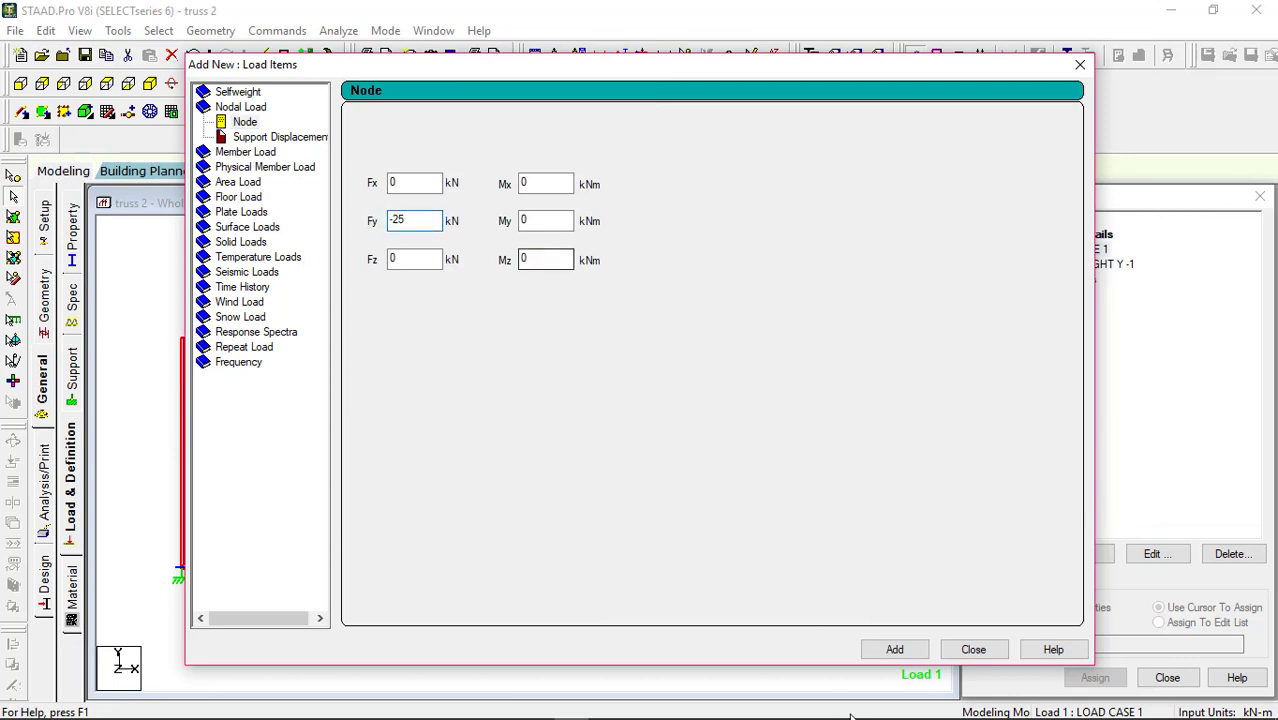
left_click(894, 649)
Step: Add two more nodal loads to LOAD CASE 1, with Fy of -20 kN and -15 kN
double_click(398, 220)
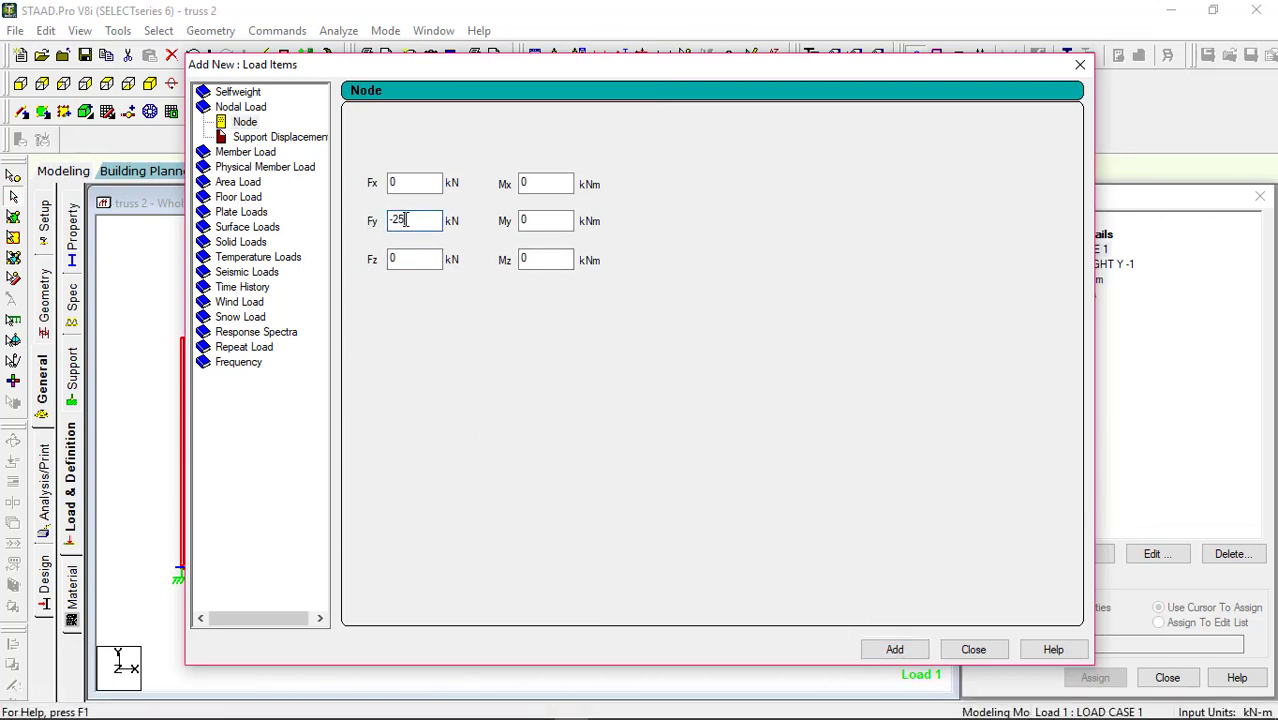
type("-20")
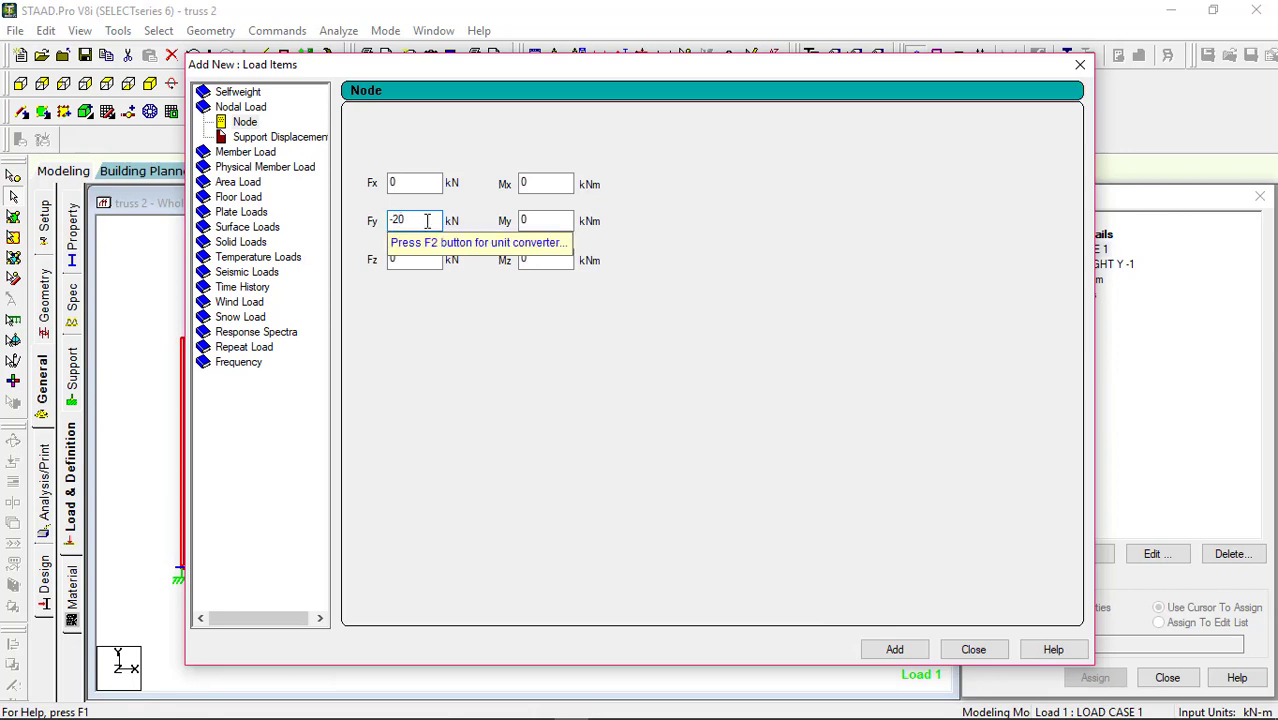
left_click(894, 649)
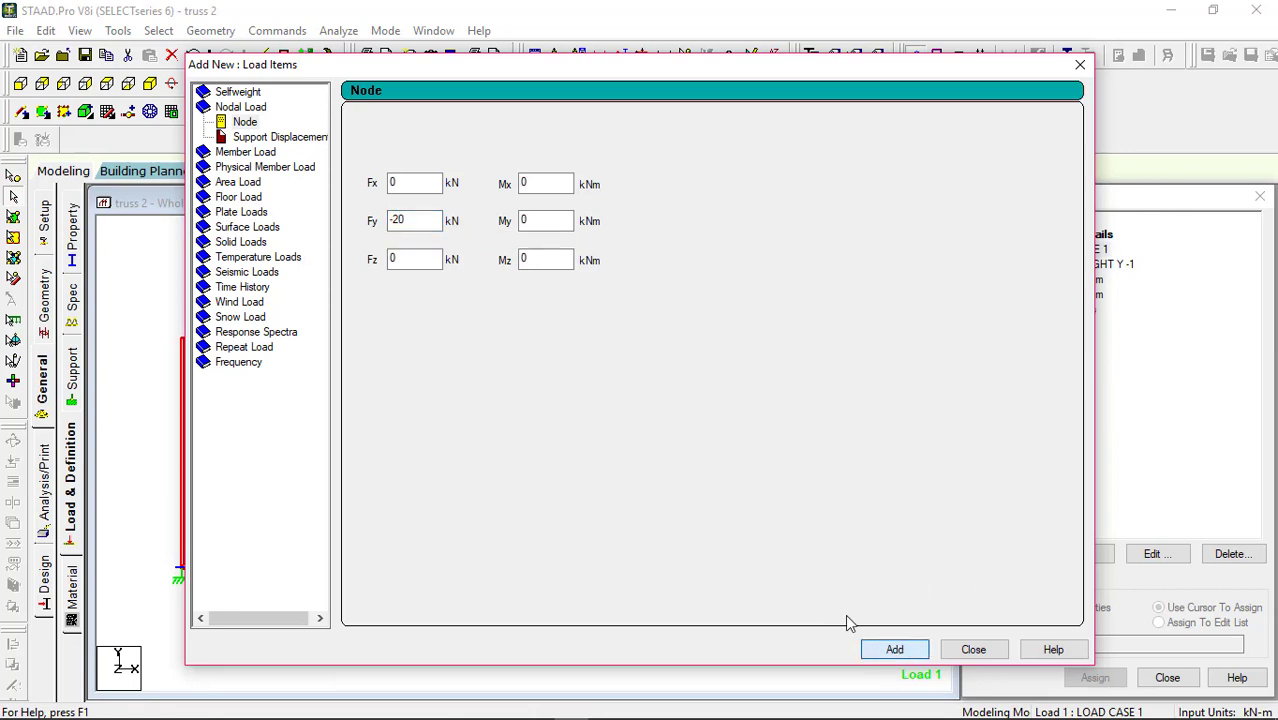
double_click(395, 220)
key("BackSpace")
type("-15")
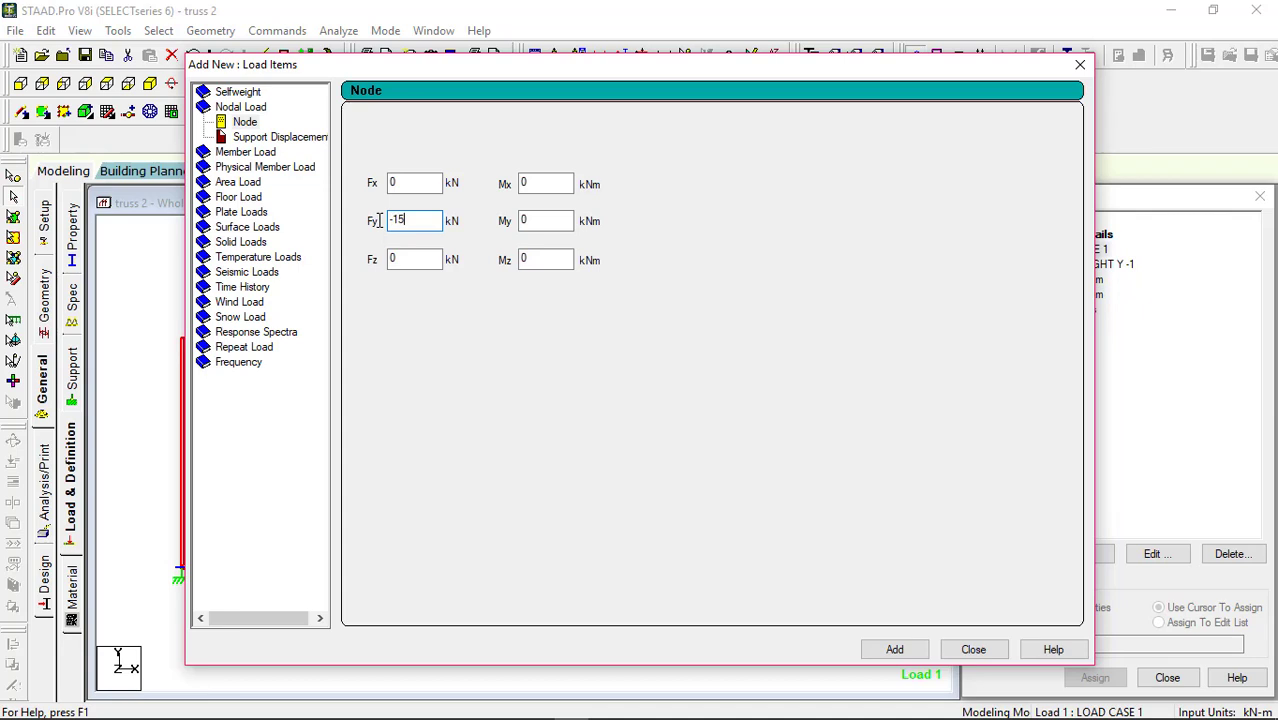
left_click(888, 649)
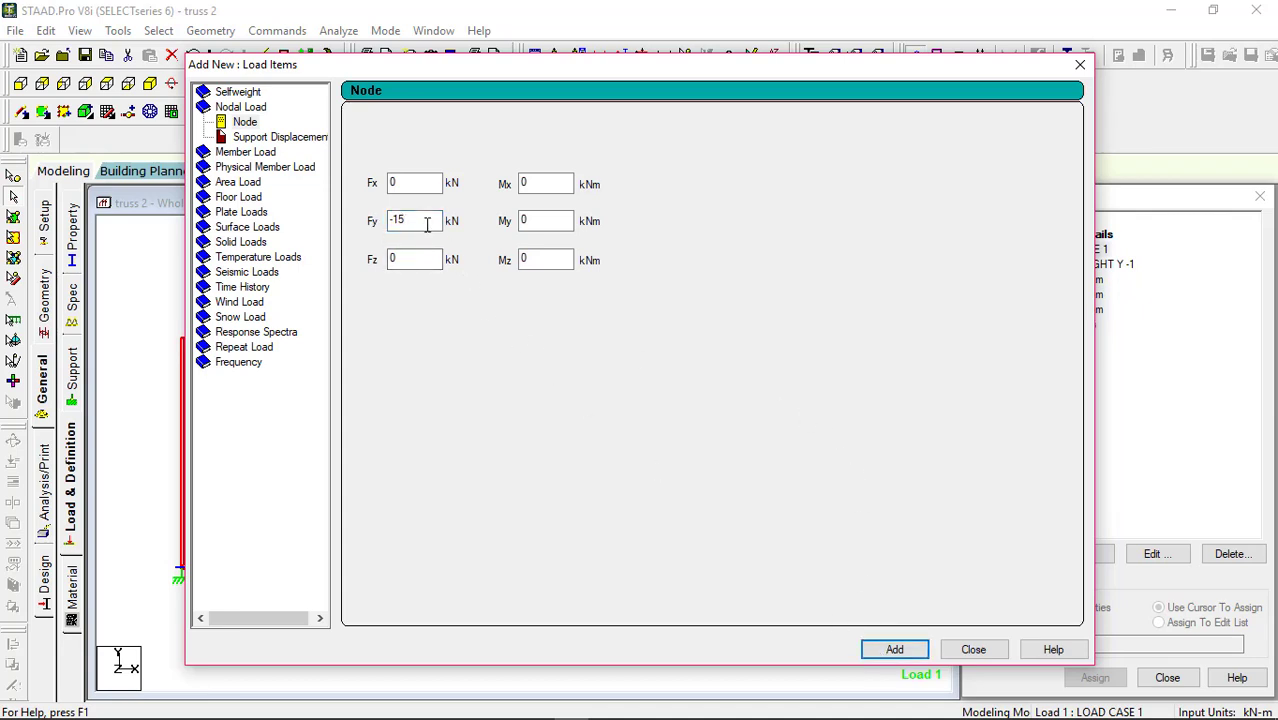
Step: Add a nodal load with Fy of -10 kN to LOAD CASE 1, and close the load items dialog
left_click_drag(428, 220, 367, 218)
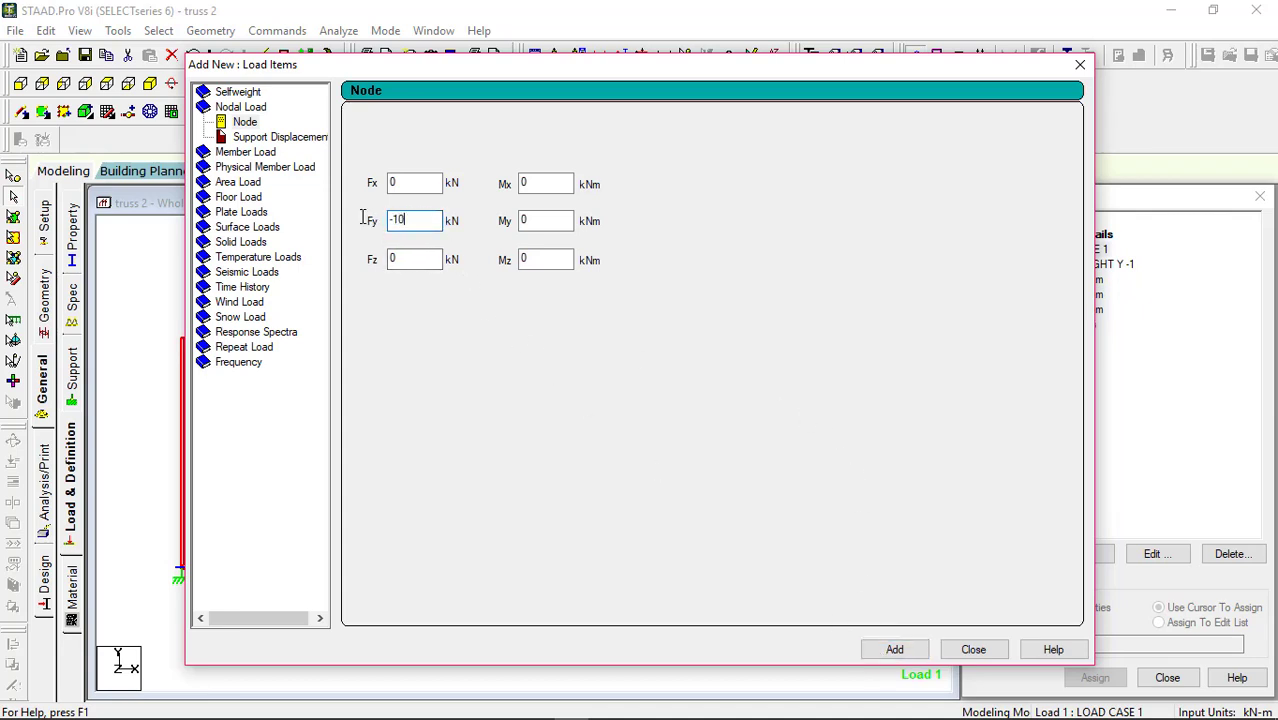
type("-10")
left_click(872, 652)
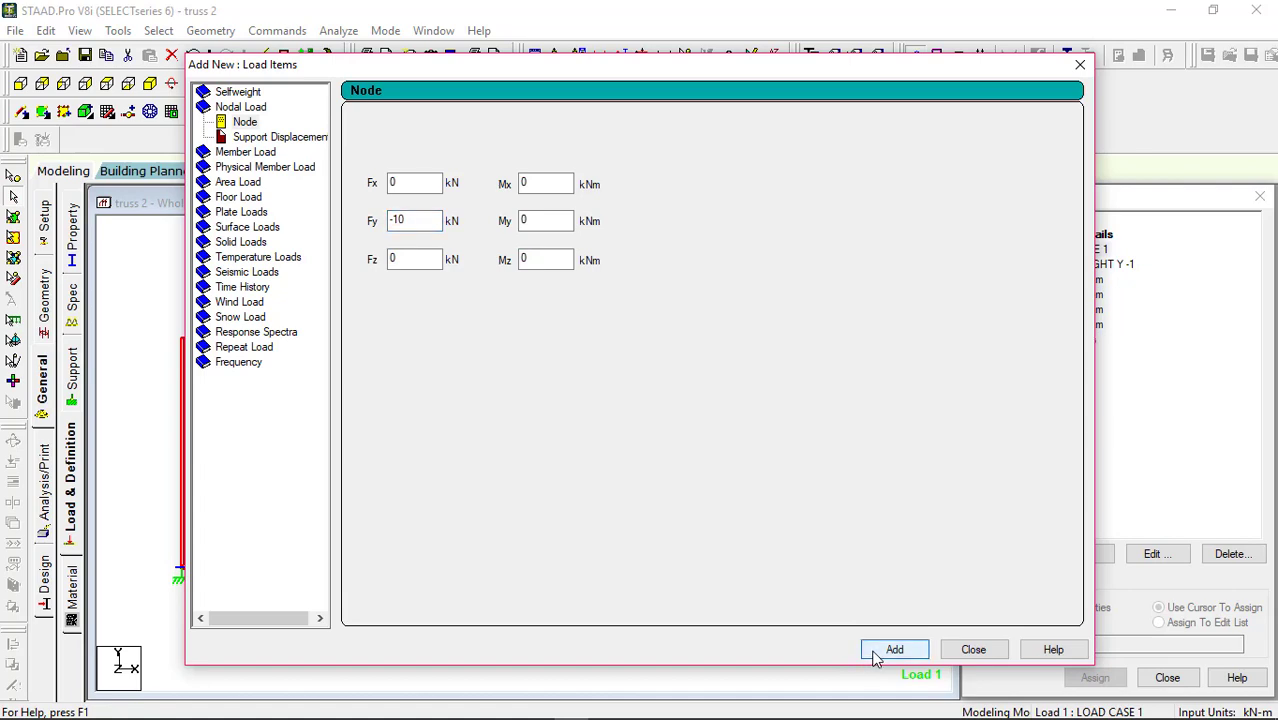
left_click(973, 649)
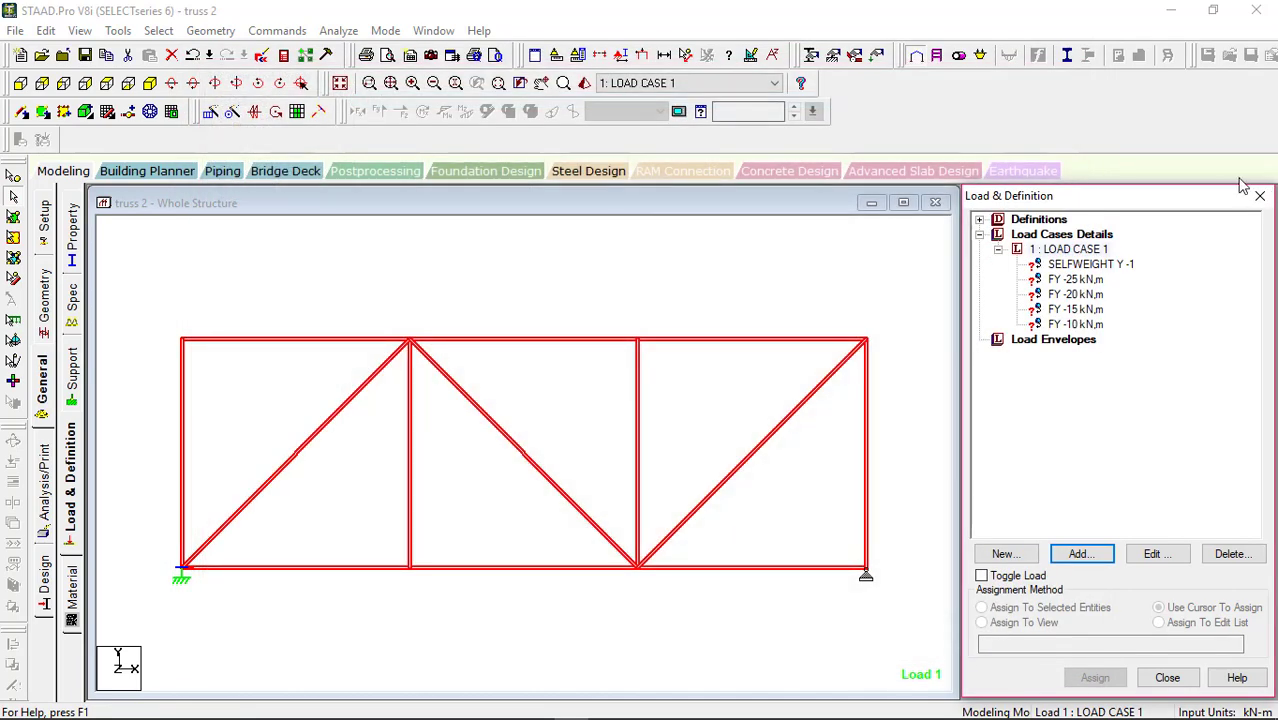
Step: Assign the SELFWEIGHT Y -1 load to all truss members using the Assign To View method
left_click(1056, 266)
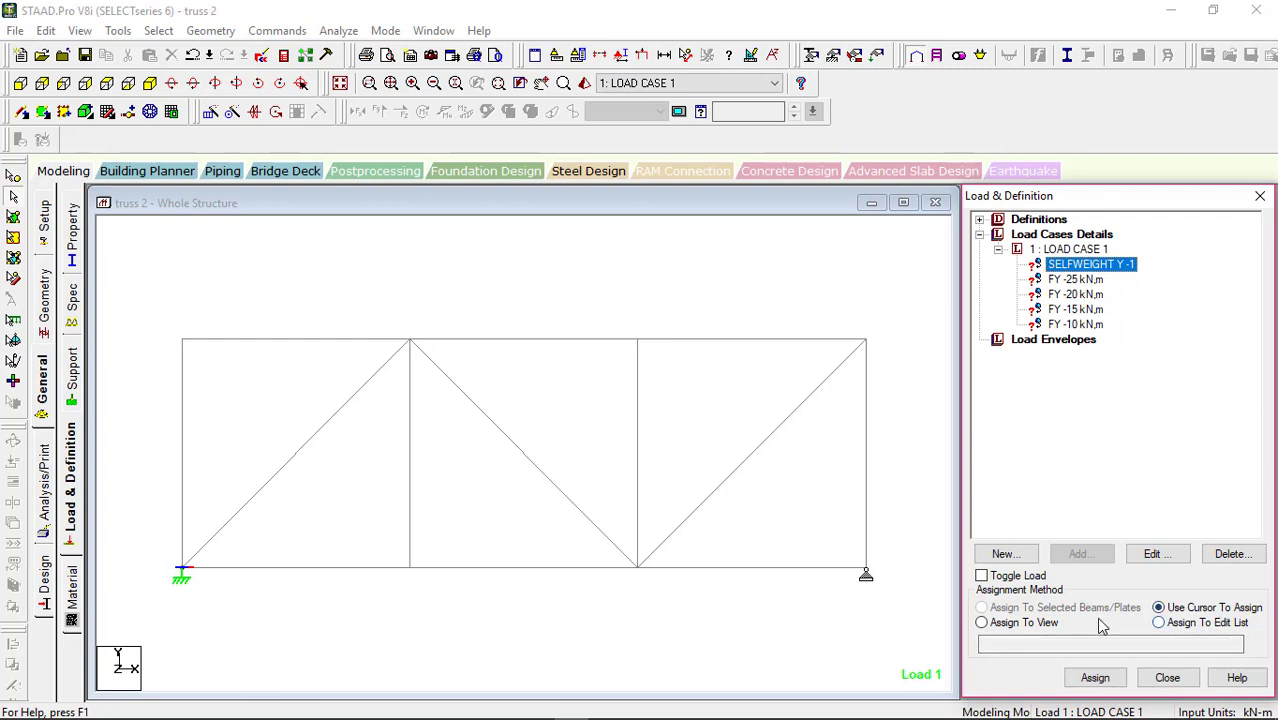
left_click(1012, 628)
left_click(1094, 677)
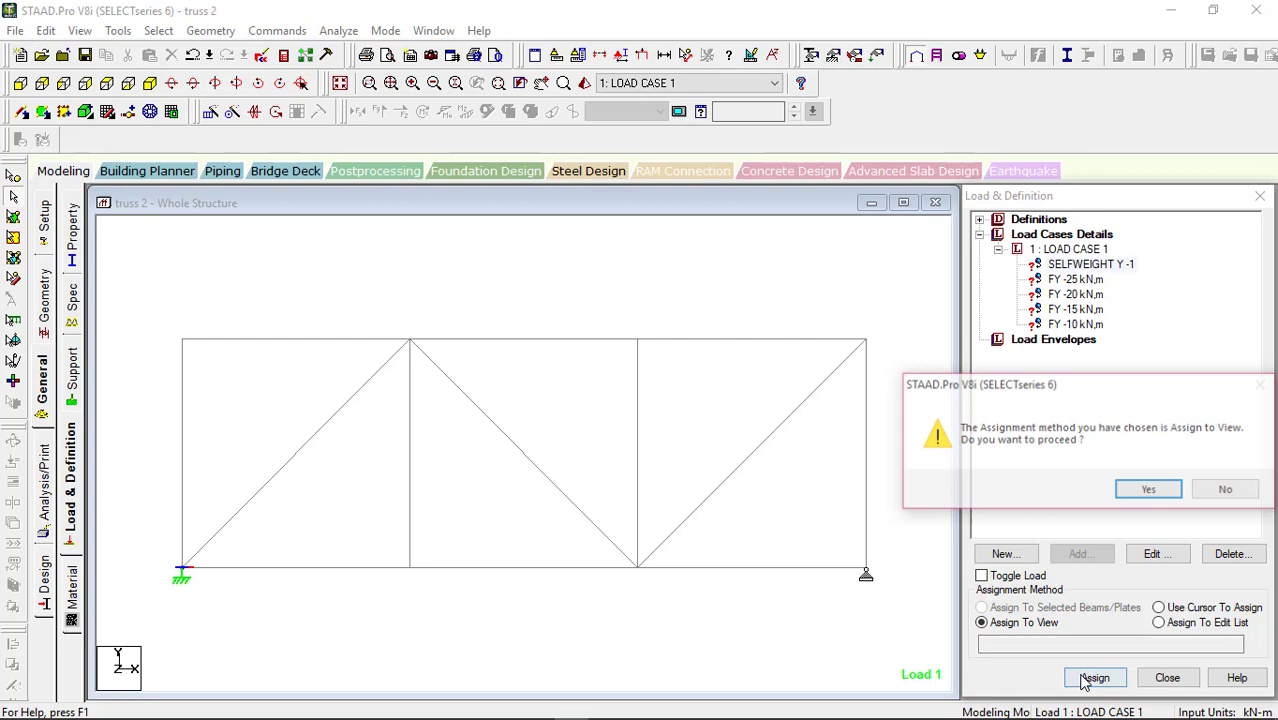
left_click(1145, 489)
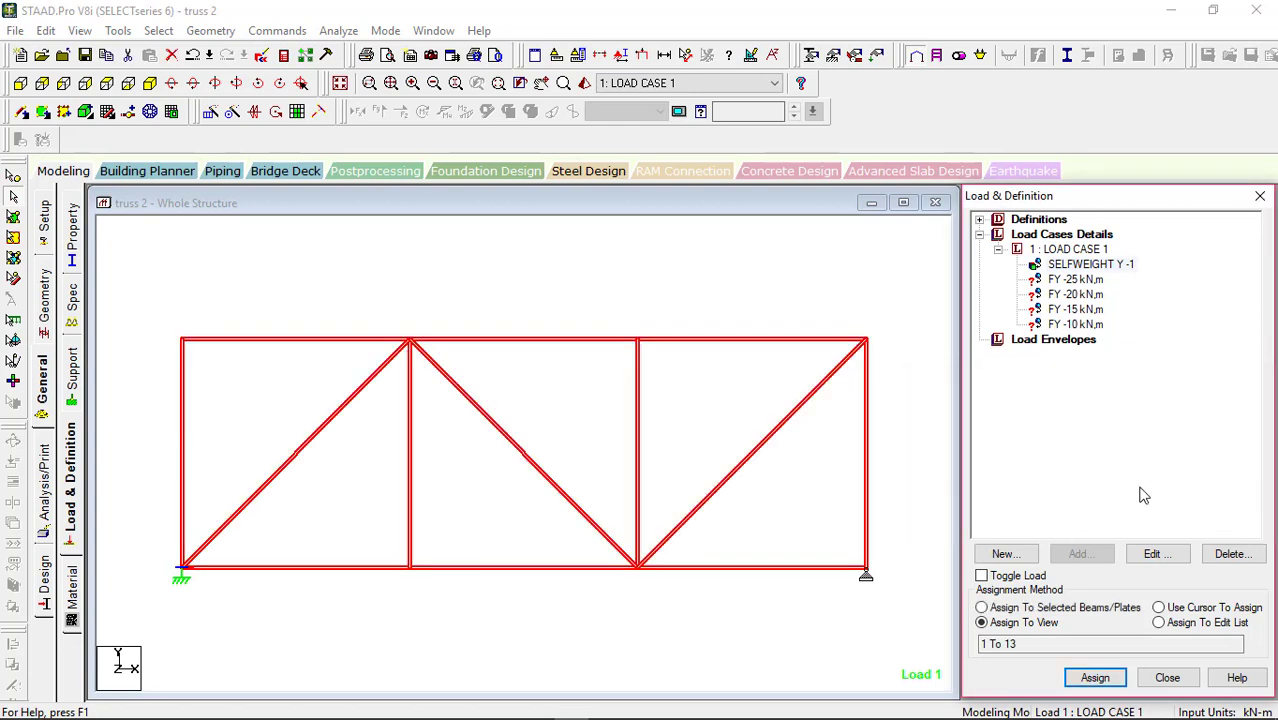
Step: Check the Photos reference image, and assign the FY -25 kN load to the truss's top-left corner node using Assign To Selected Nodes
left_click(1075, 280)
left_click(536, 706)
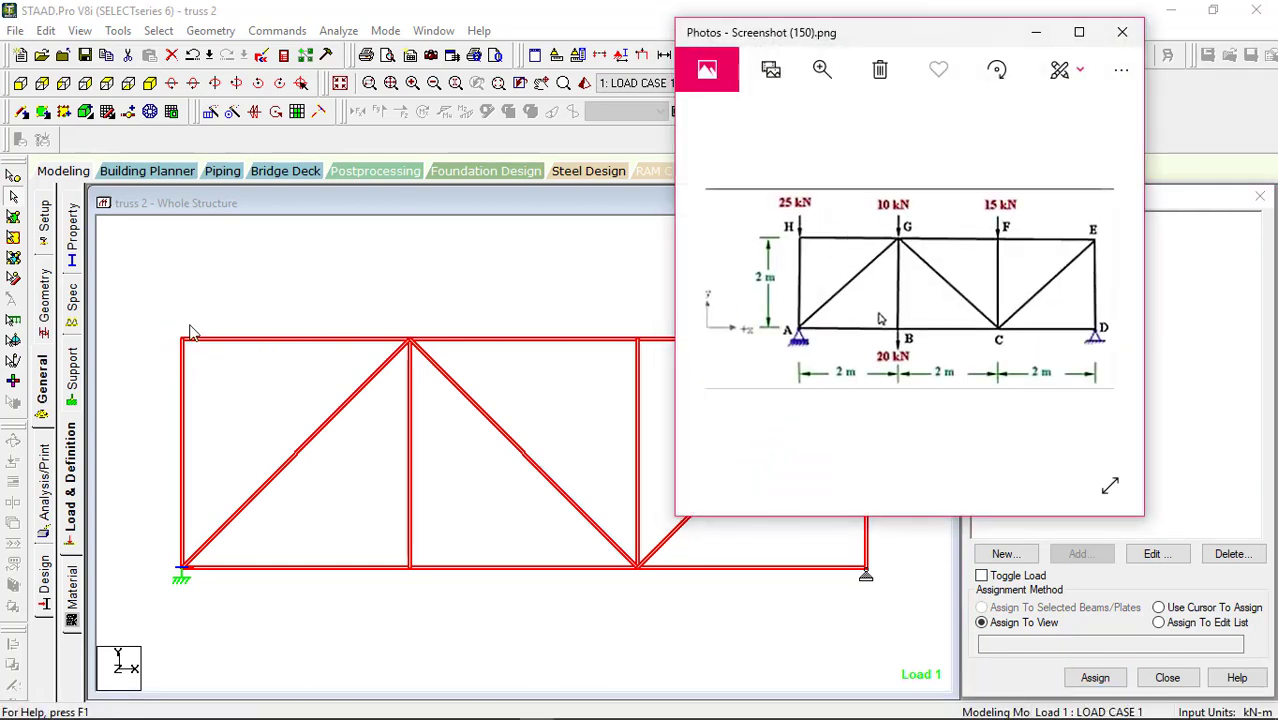
left_click(1038, 34)
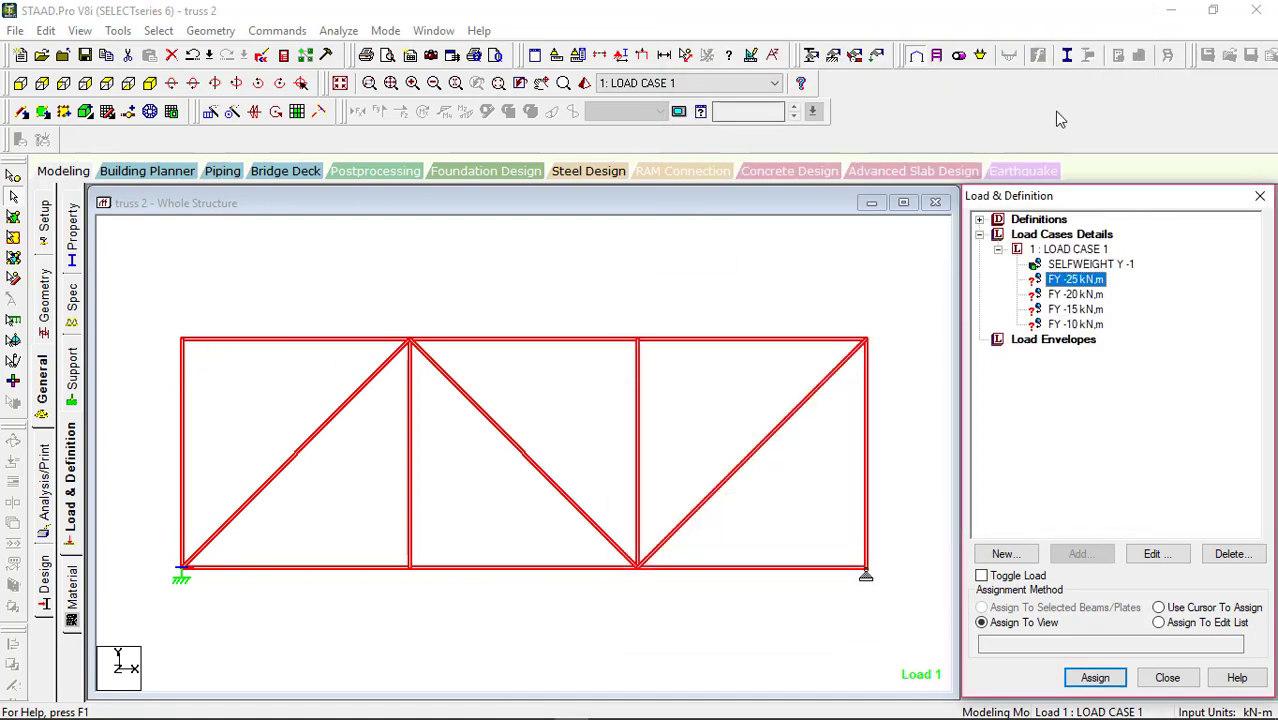
left_click(766, 286)
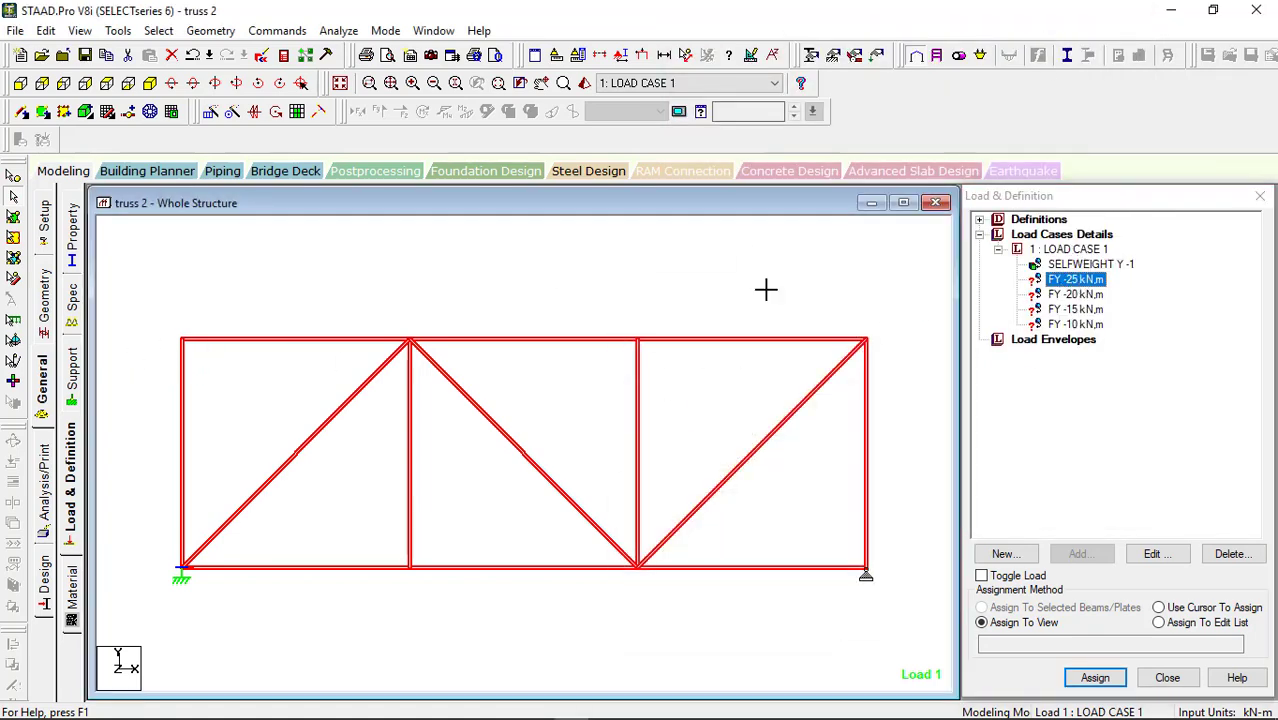
left_click(13, 176)
left_click(1093, 281)
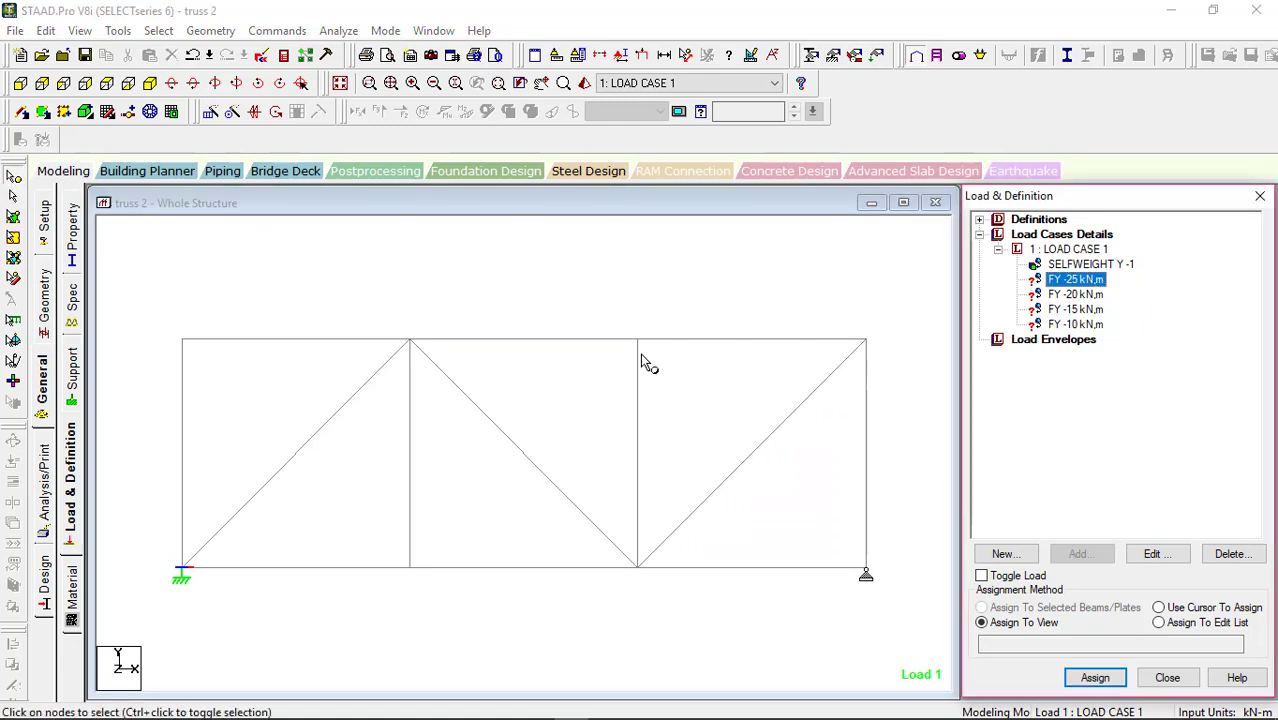
left_click(182, 340)
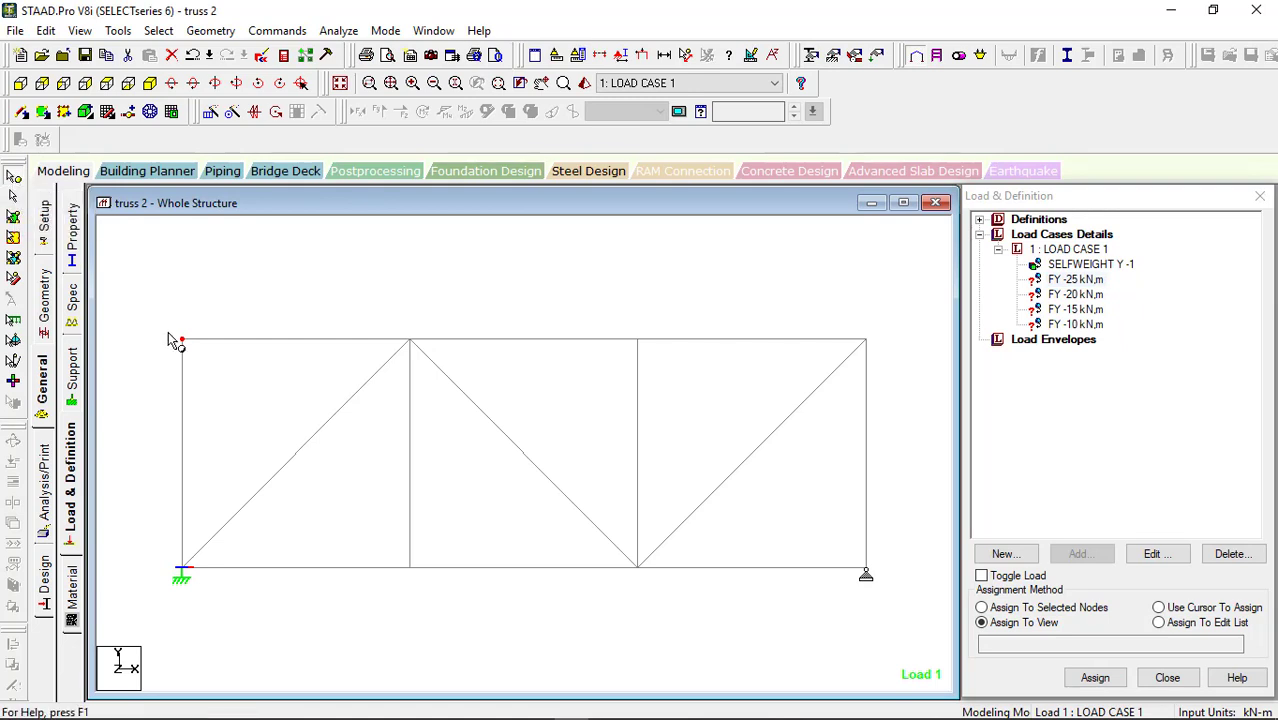
left_click(14, 176)
left_click(1077, 280)
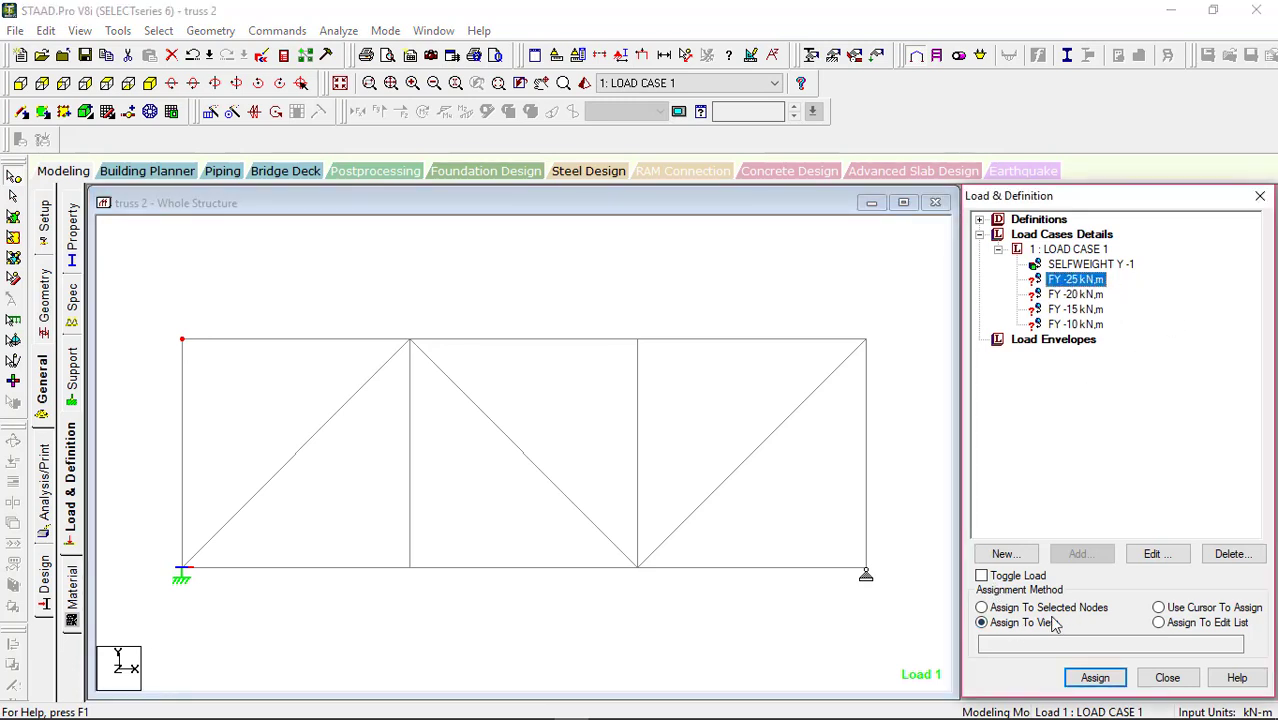
left_click(982, 608)
left_click(1105, 686)
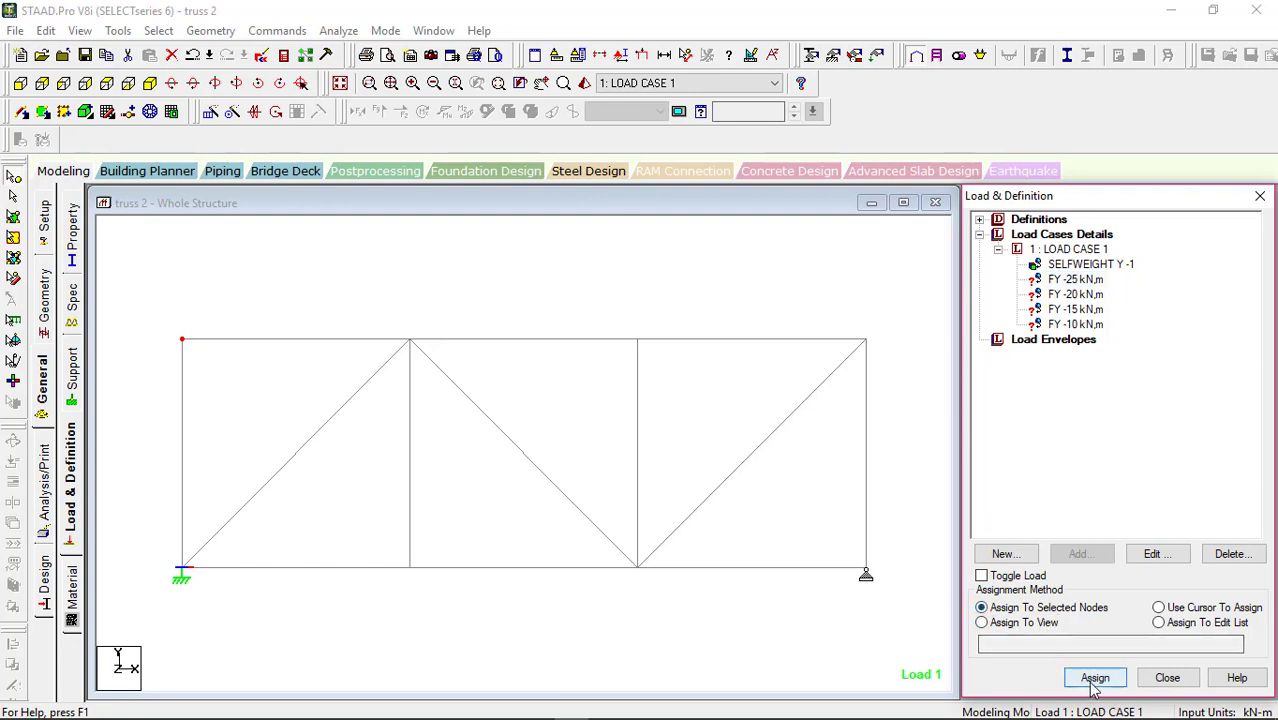
left_click(1122, 494)
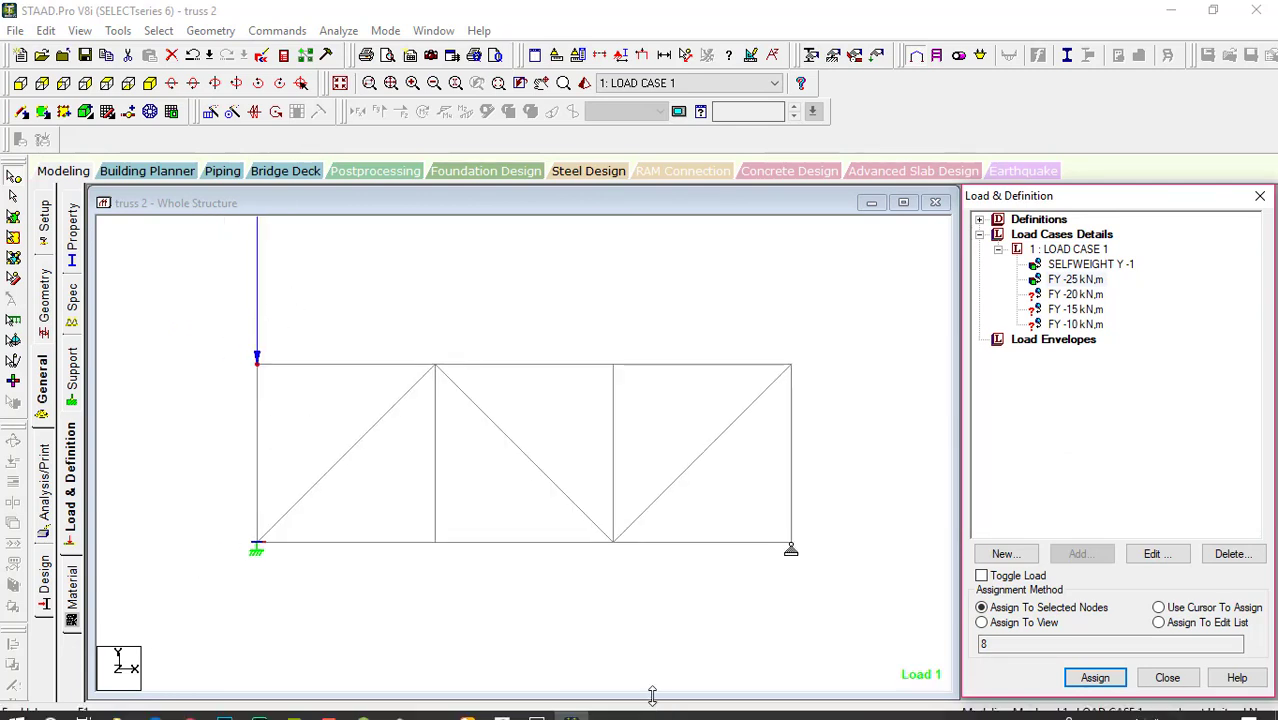
Step: Check the reference image again, and assign the FY -20 kN load to the first interior bottom-chord node using Assign To Selected Nodes
left_click(536, 706)
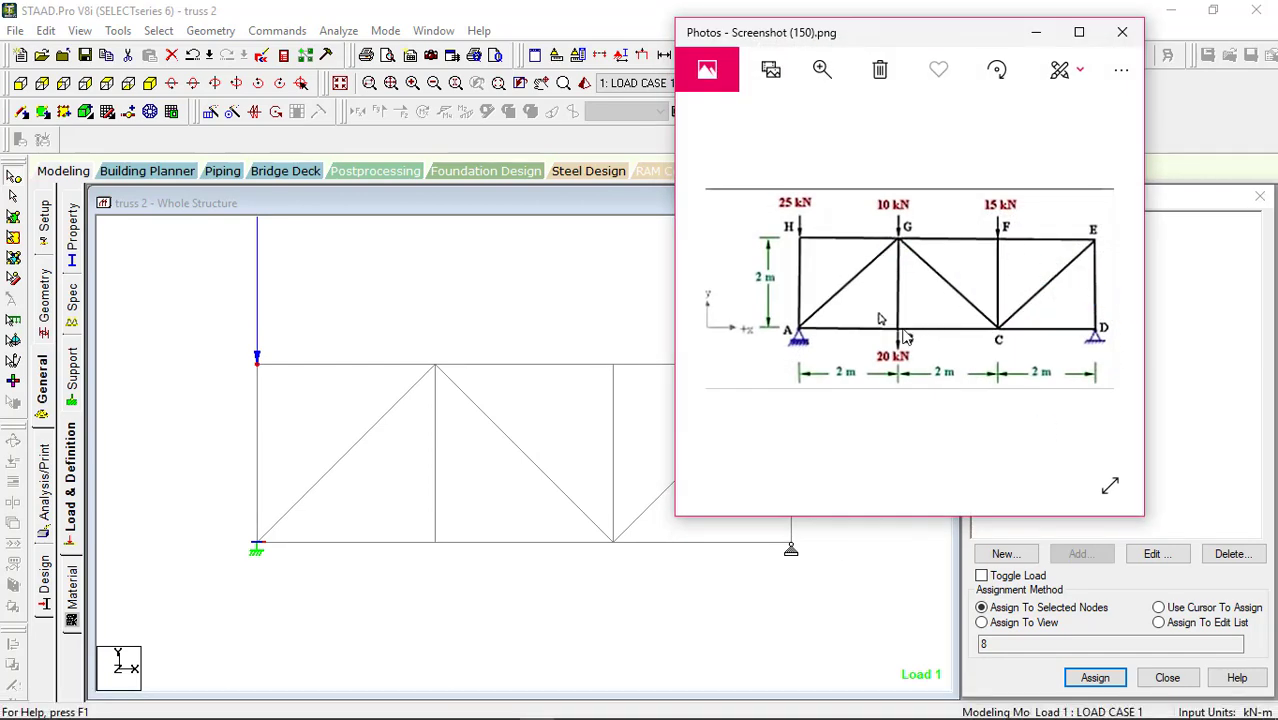
left_click(1038, 36)
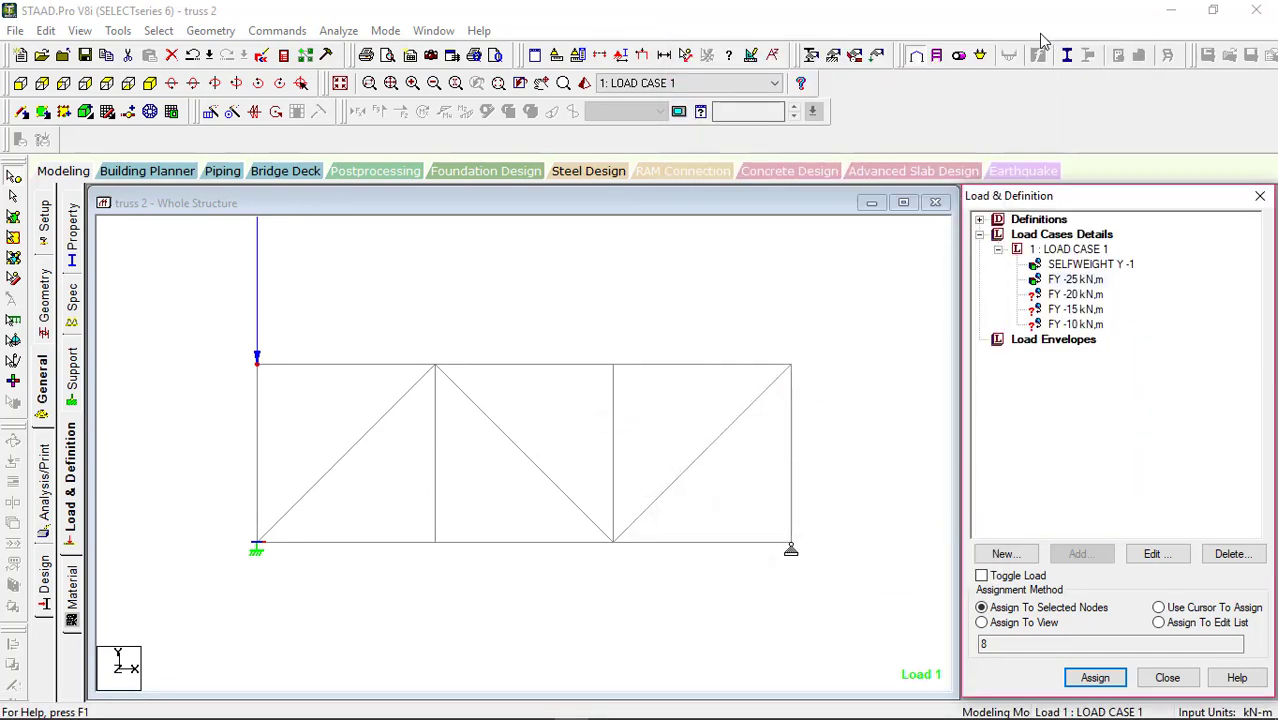
left_click(1076, 295)
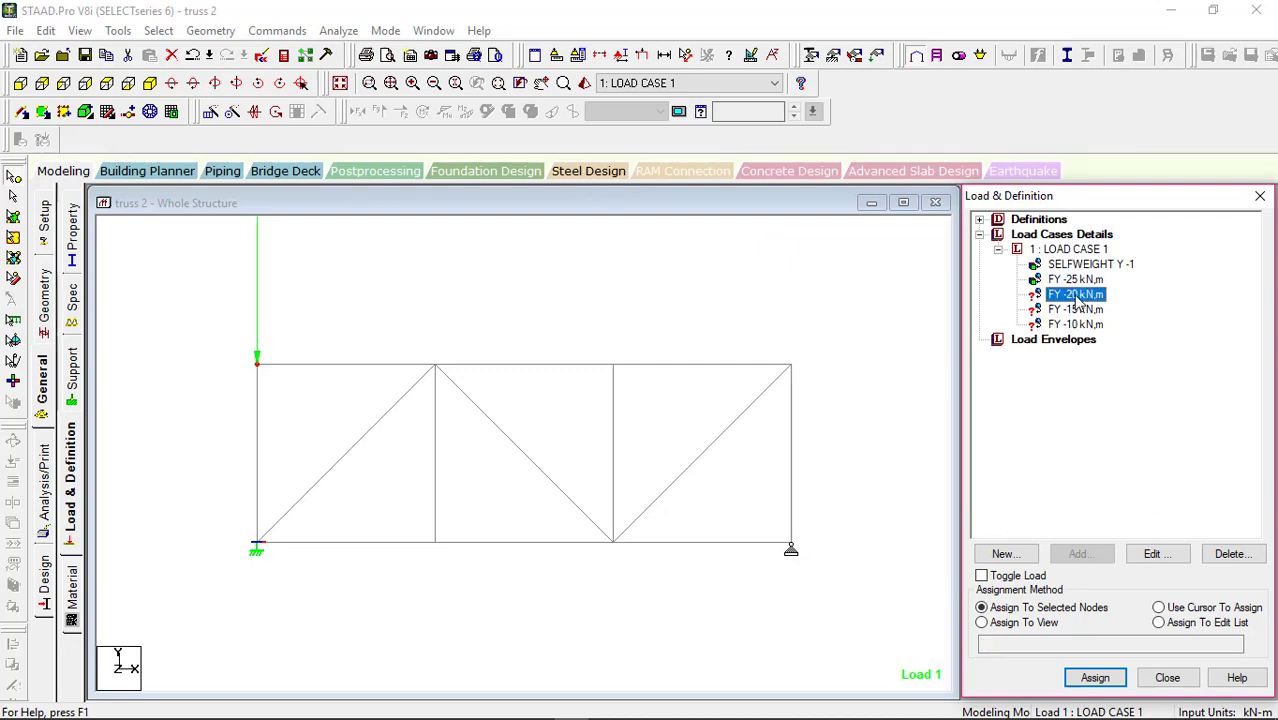
left_click(421, 531)
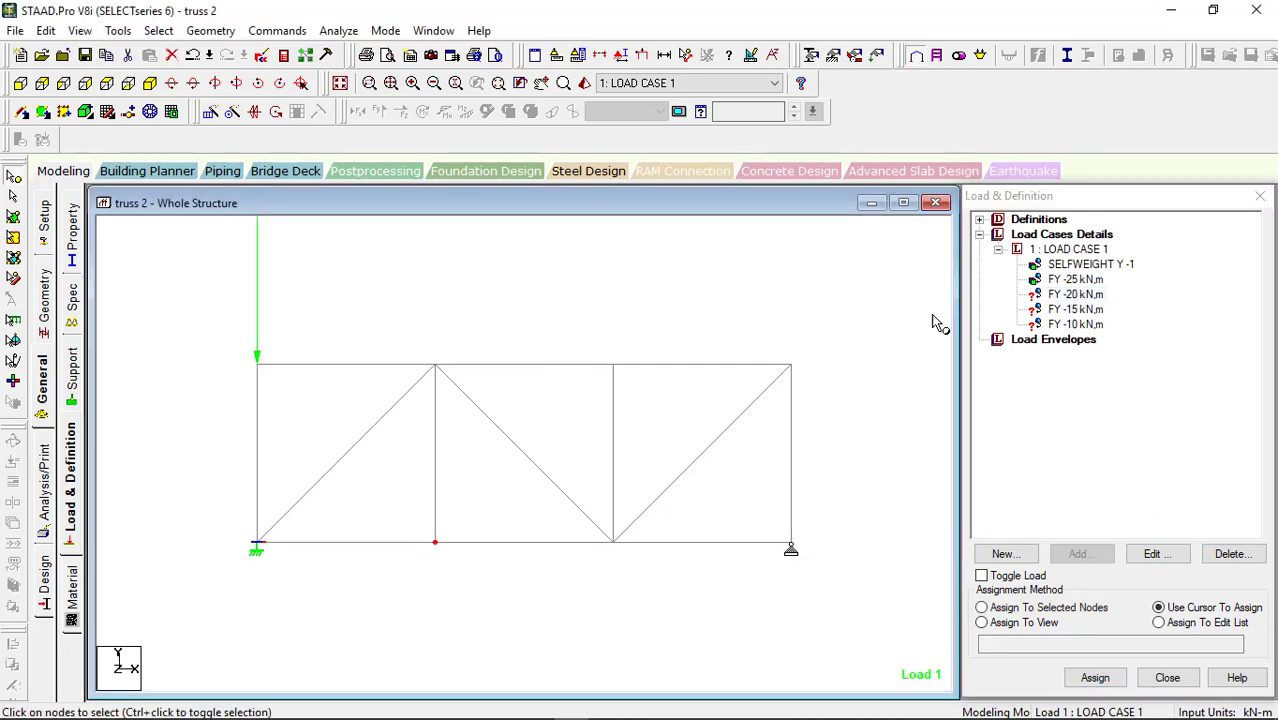
left_click(1065, 296)
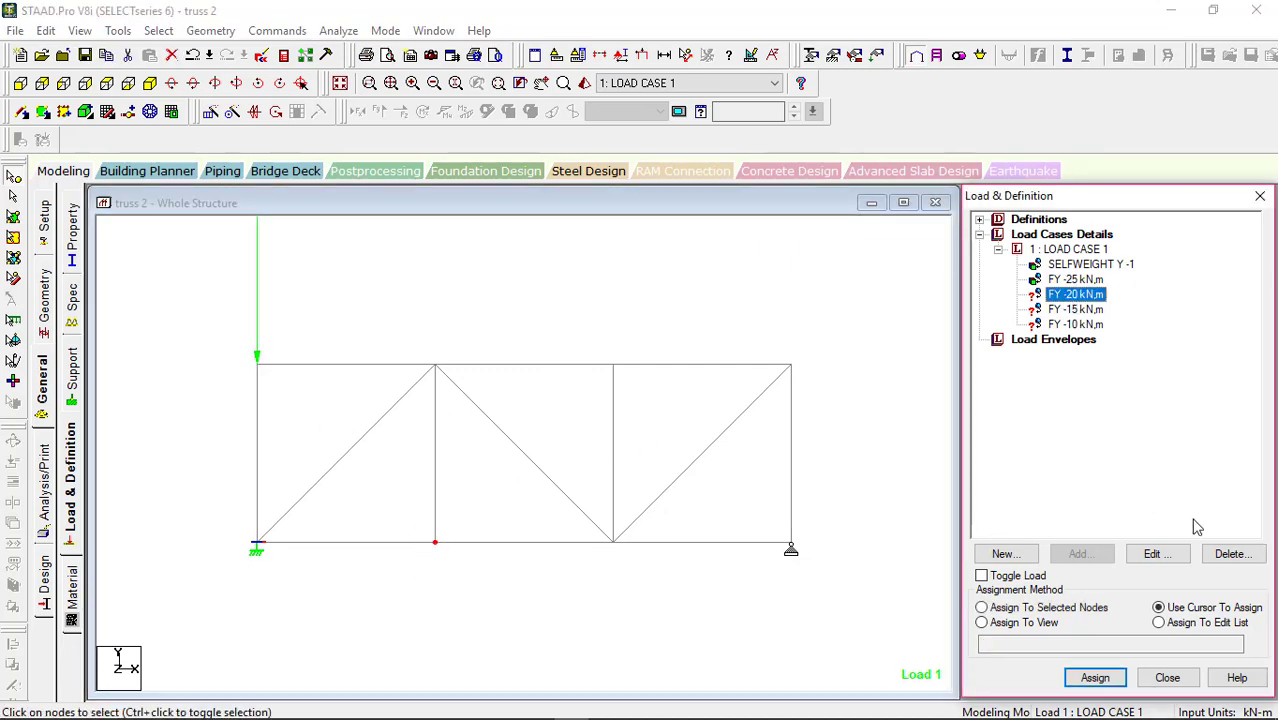
left_click(1005, 609)
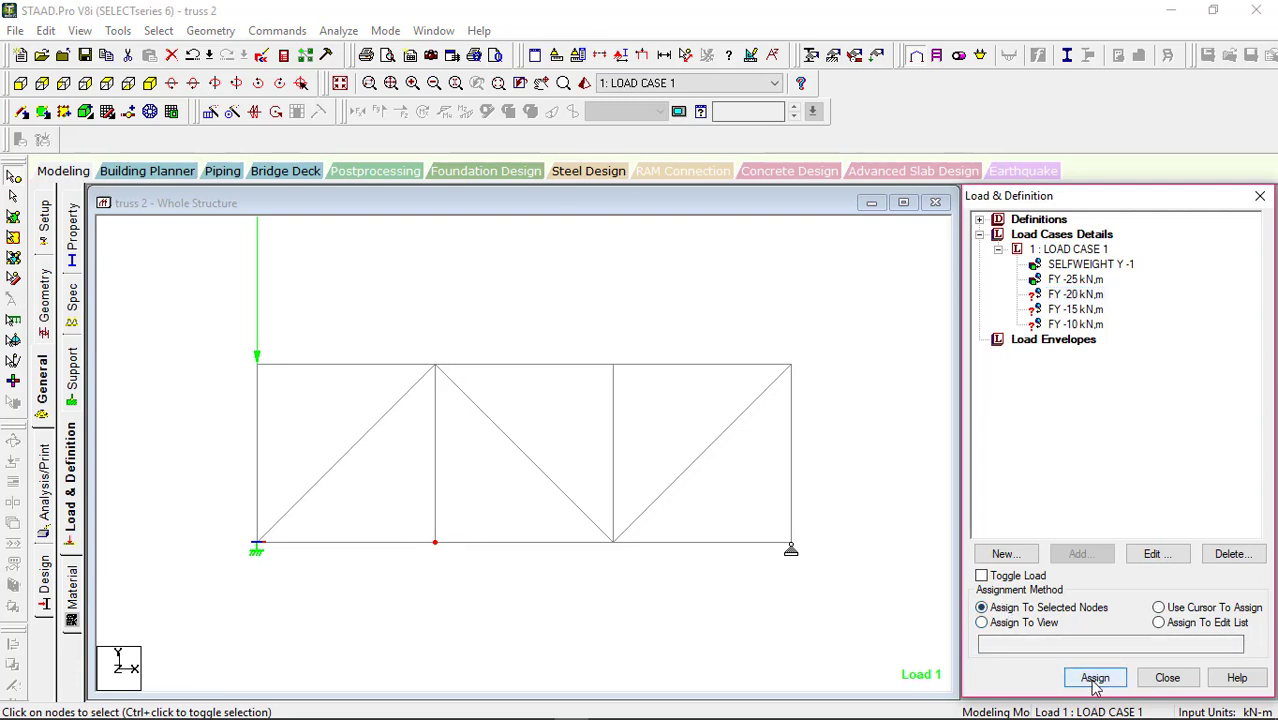
left_click(1095, 677)
left_click(1148, 493)
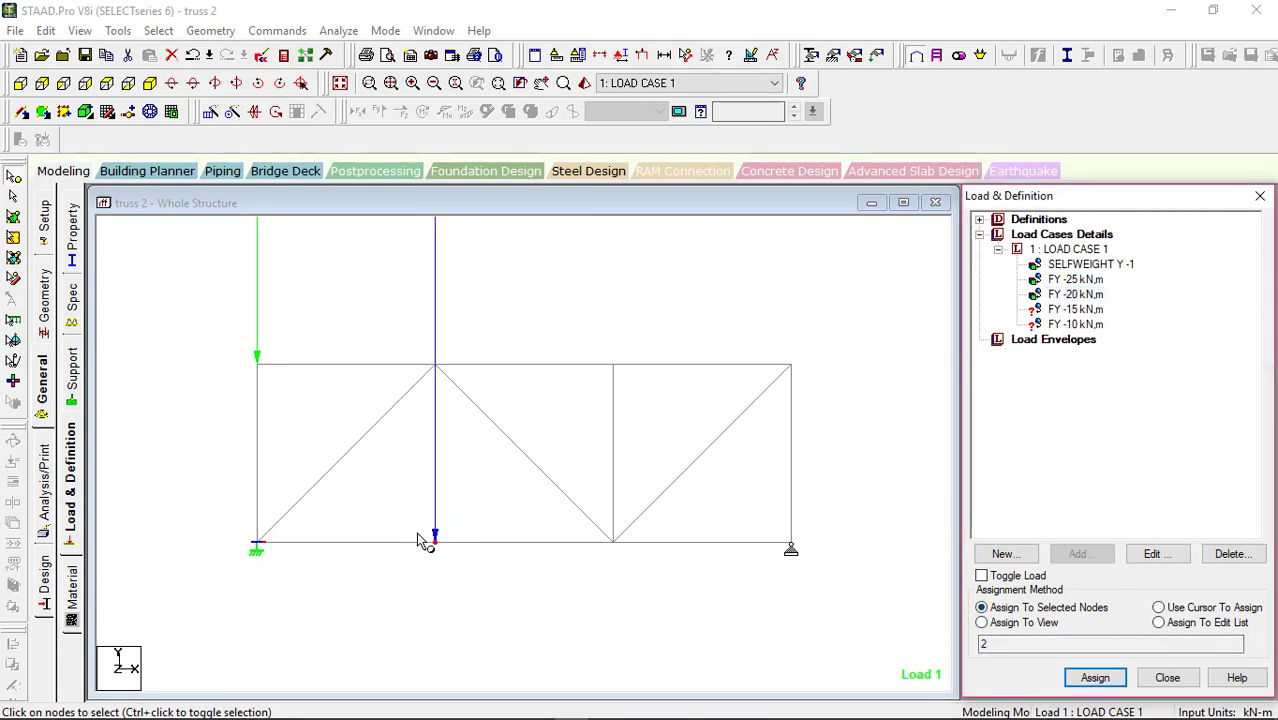
Step: Compare with the reference image, and assign the FY -10 kN load to the top-chord node where the first two diagonals meet
left_click(1074, 324)
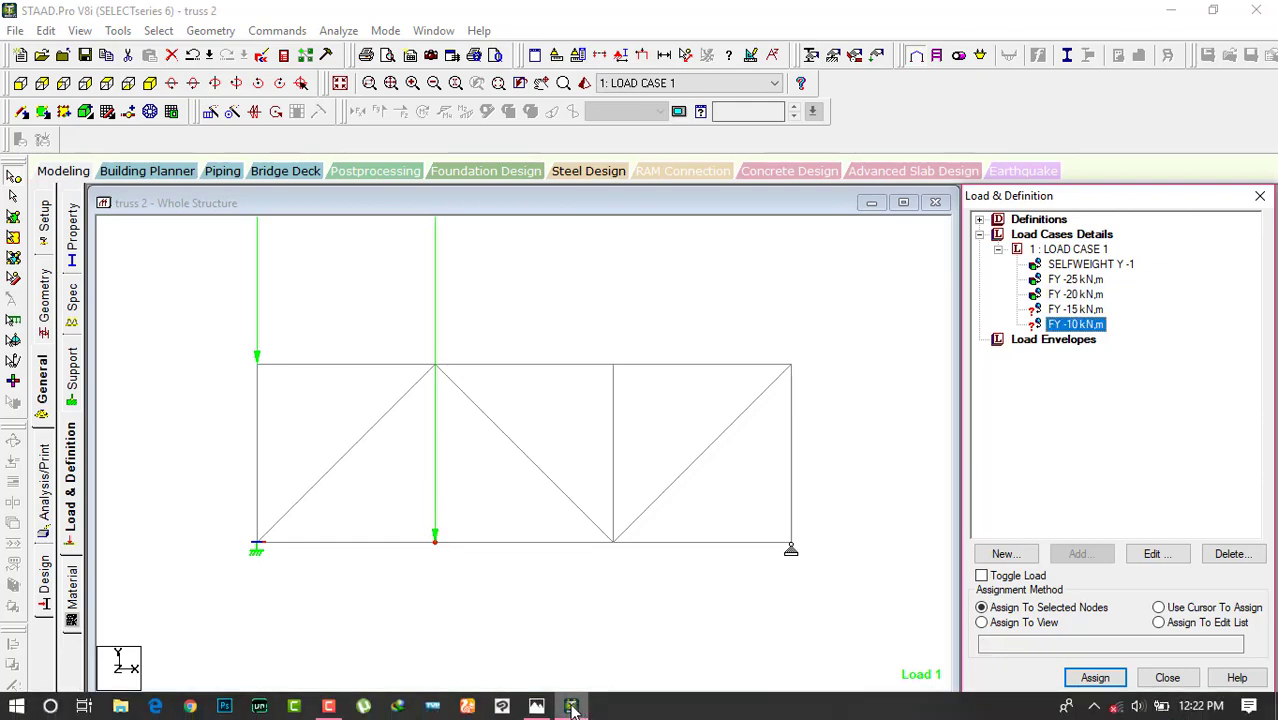
left_click(537, 706)
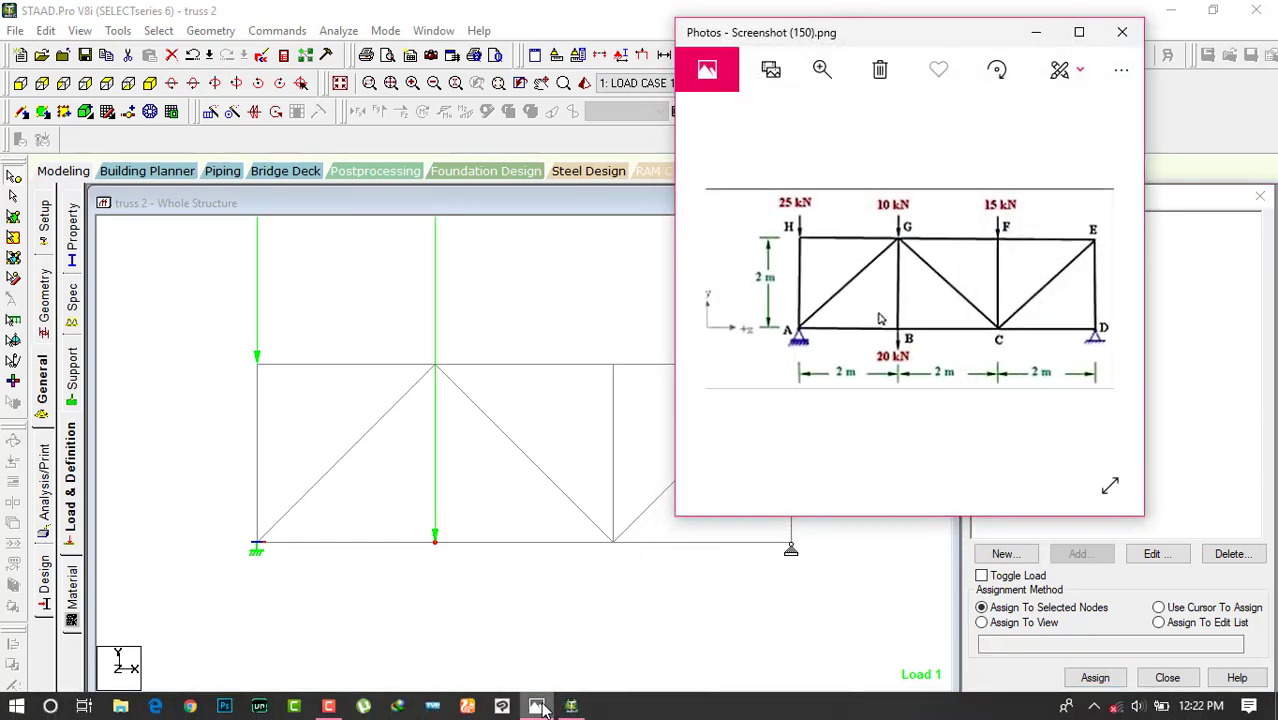
left_click(537, 706)
left_click(473, 407)
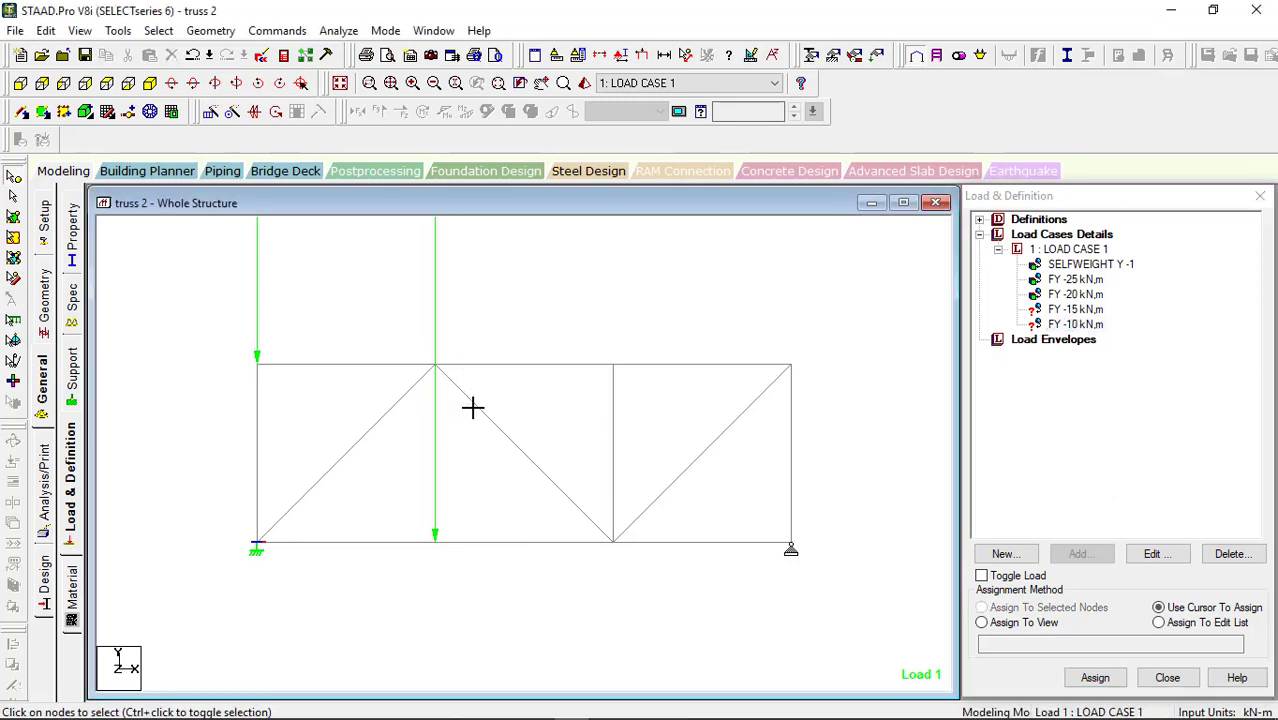
left_click(435, 365)
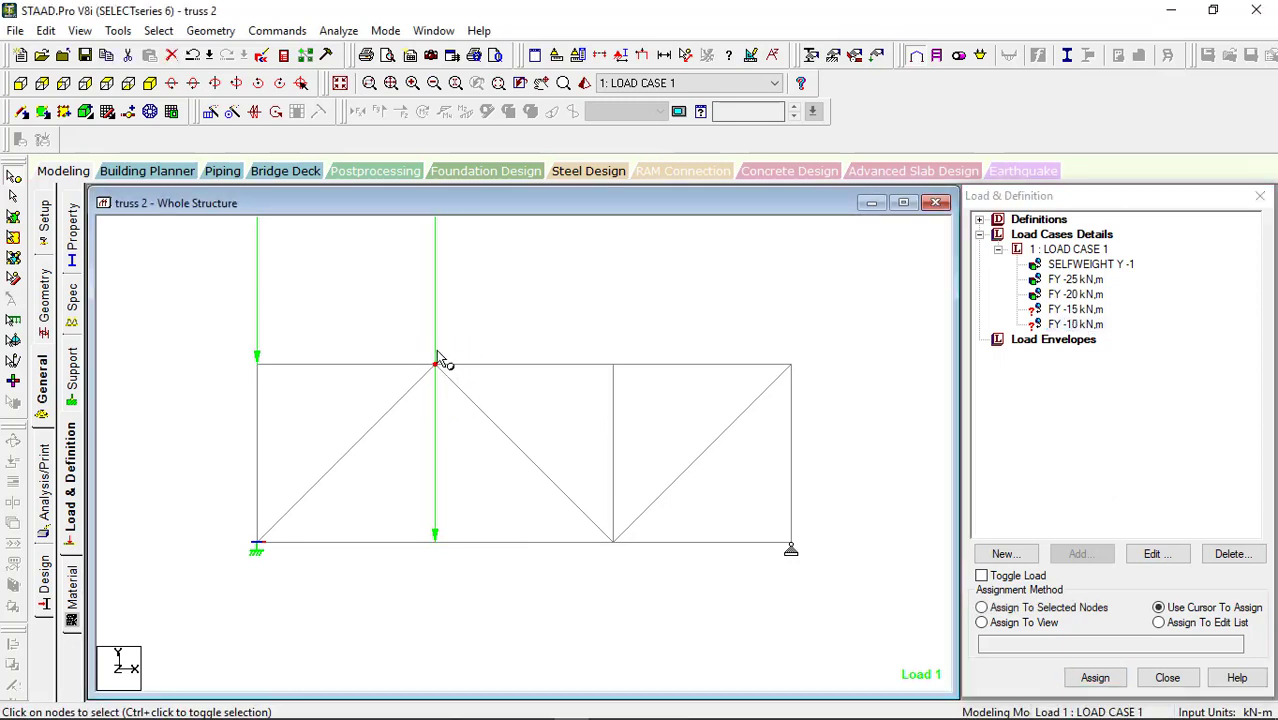
left_click(1080, 327)
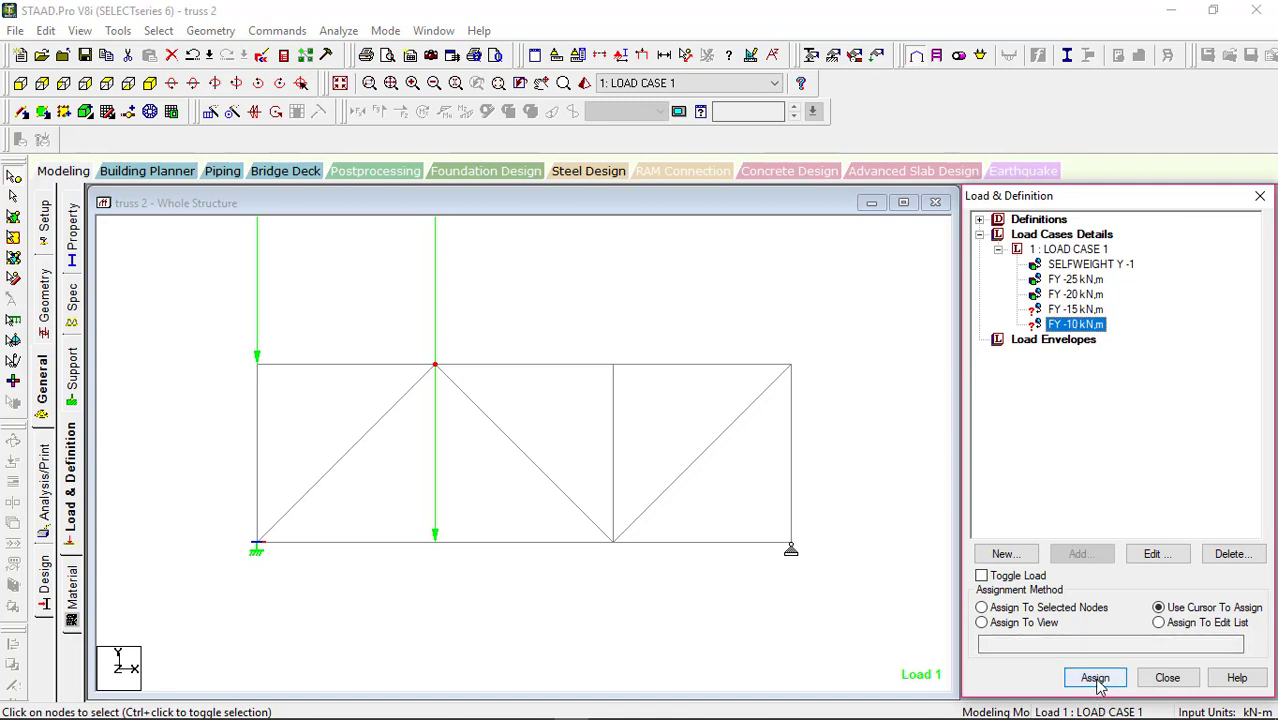
left_click(1040, 608)
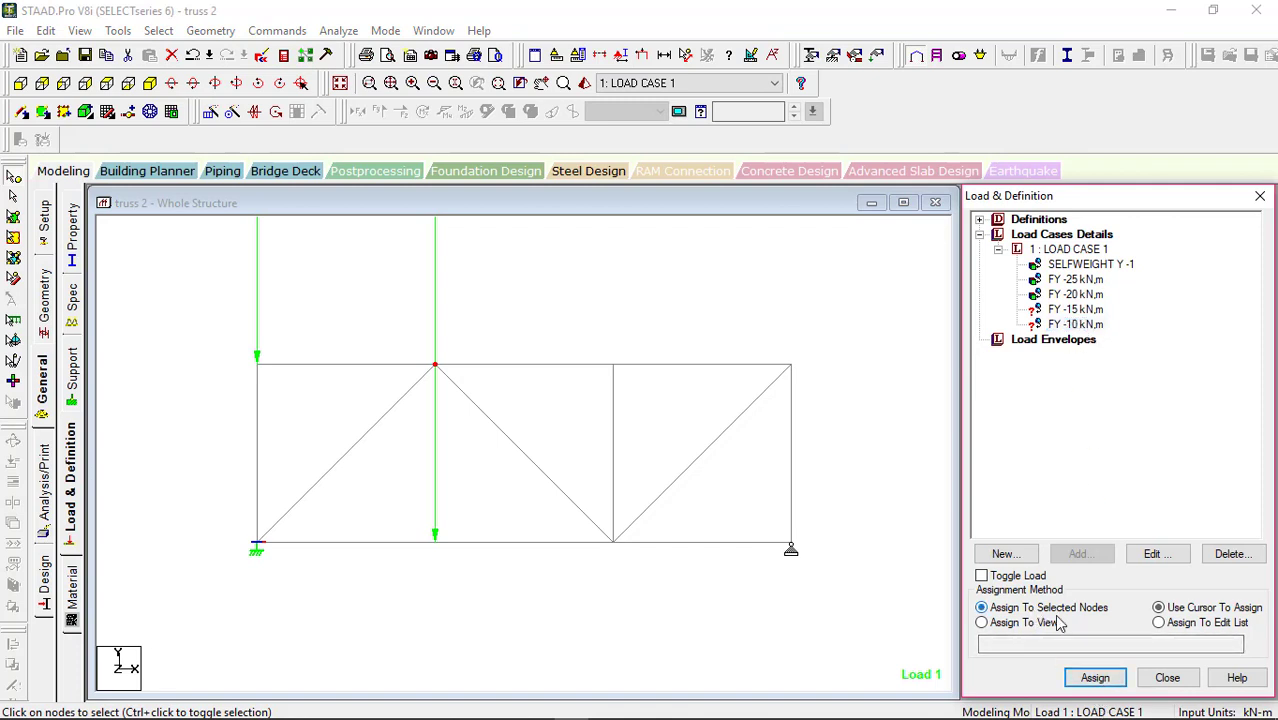
left_click(1095, 678)
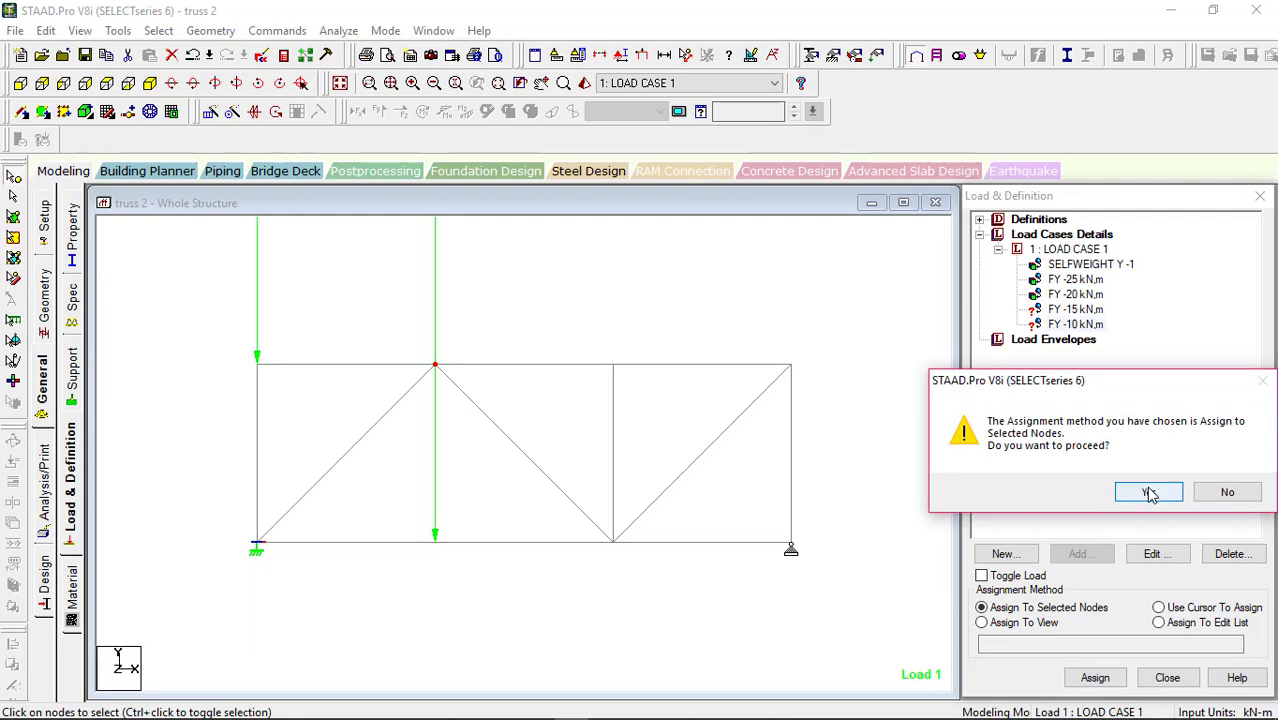
left_click(1062, 490)
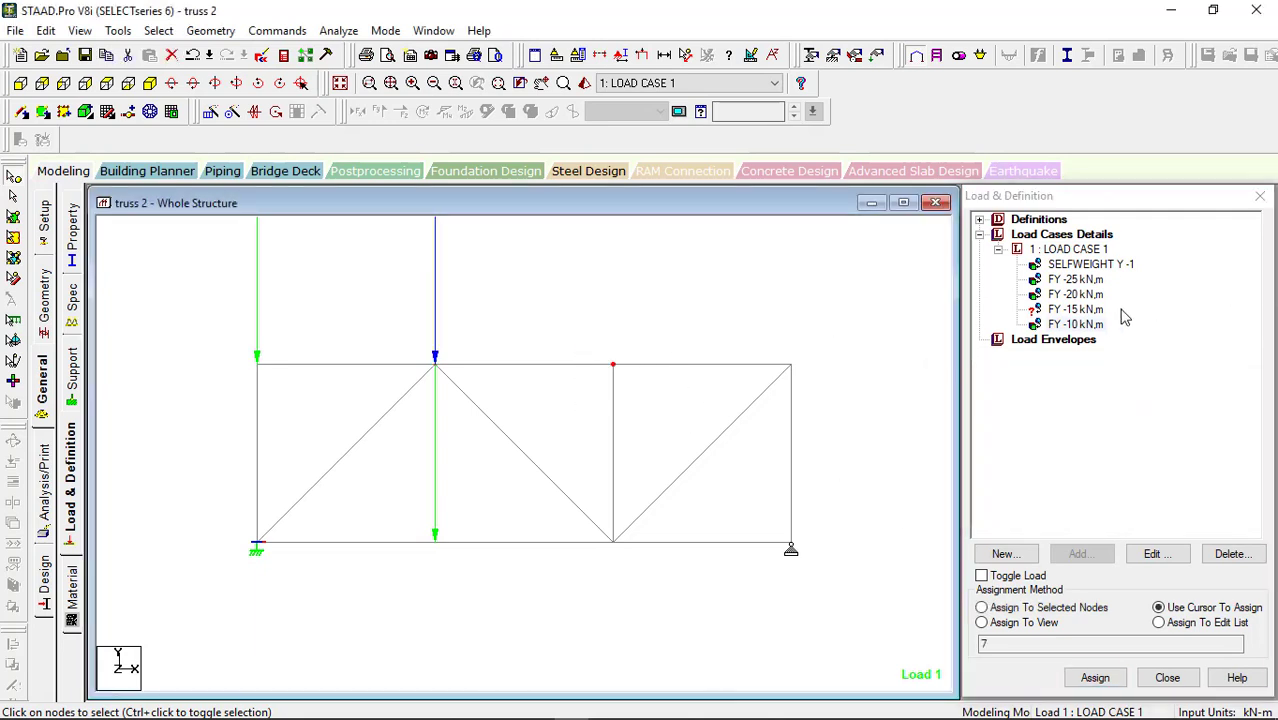
Step: Assign the FY -15 kN load to the second interior top-chord node using Assign To Selected Nodes
left_click(1086, 311)
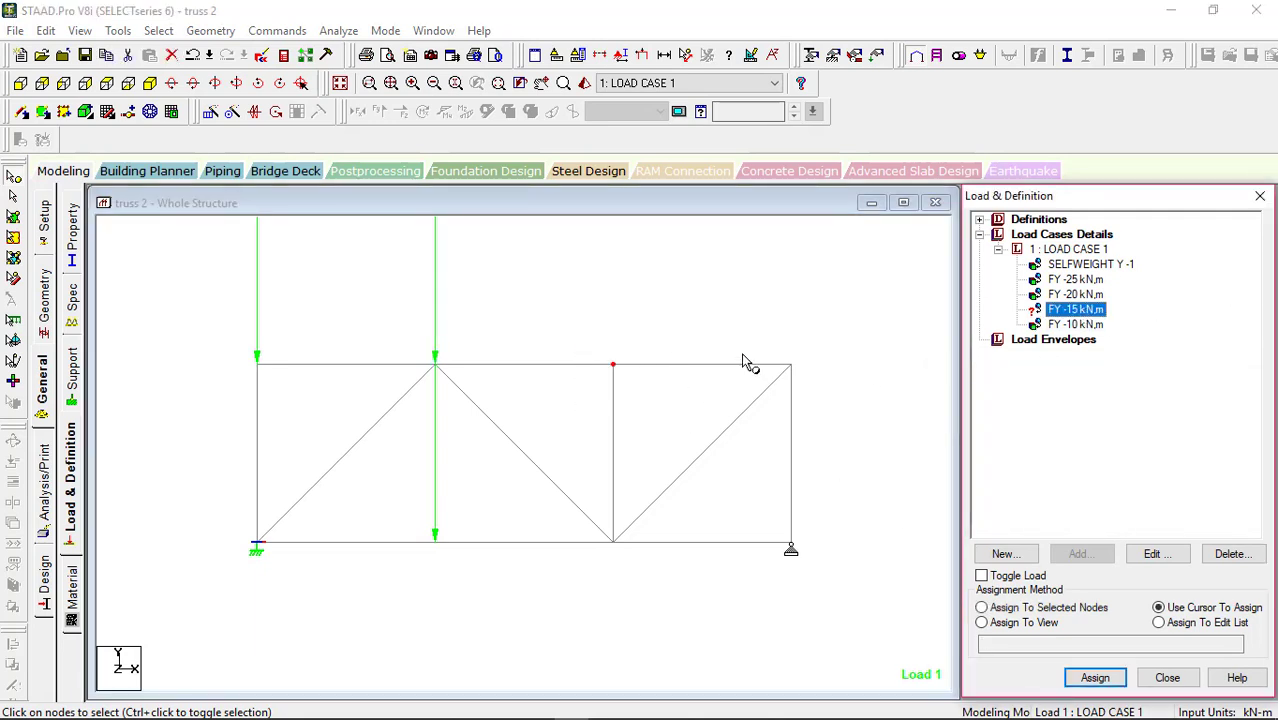
left_click(1030, 607)
left_click(1095, 678)
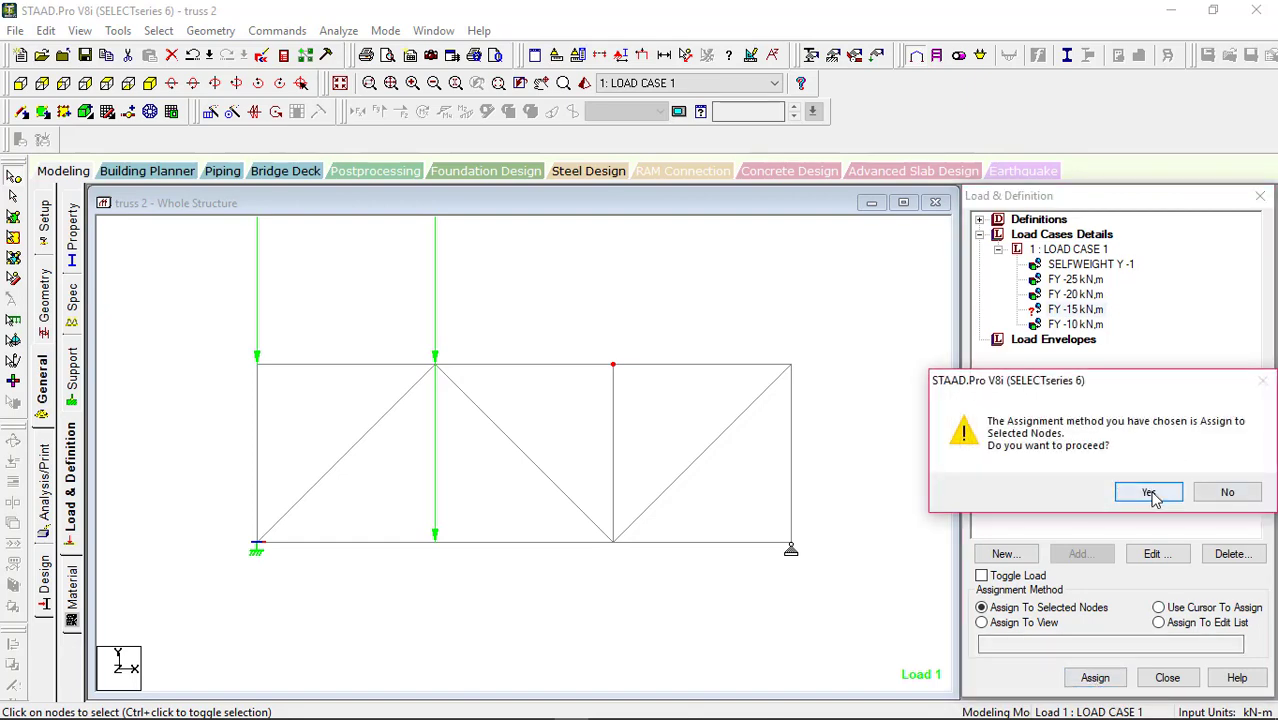
left_click(1148, 490)
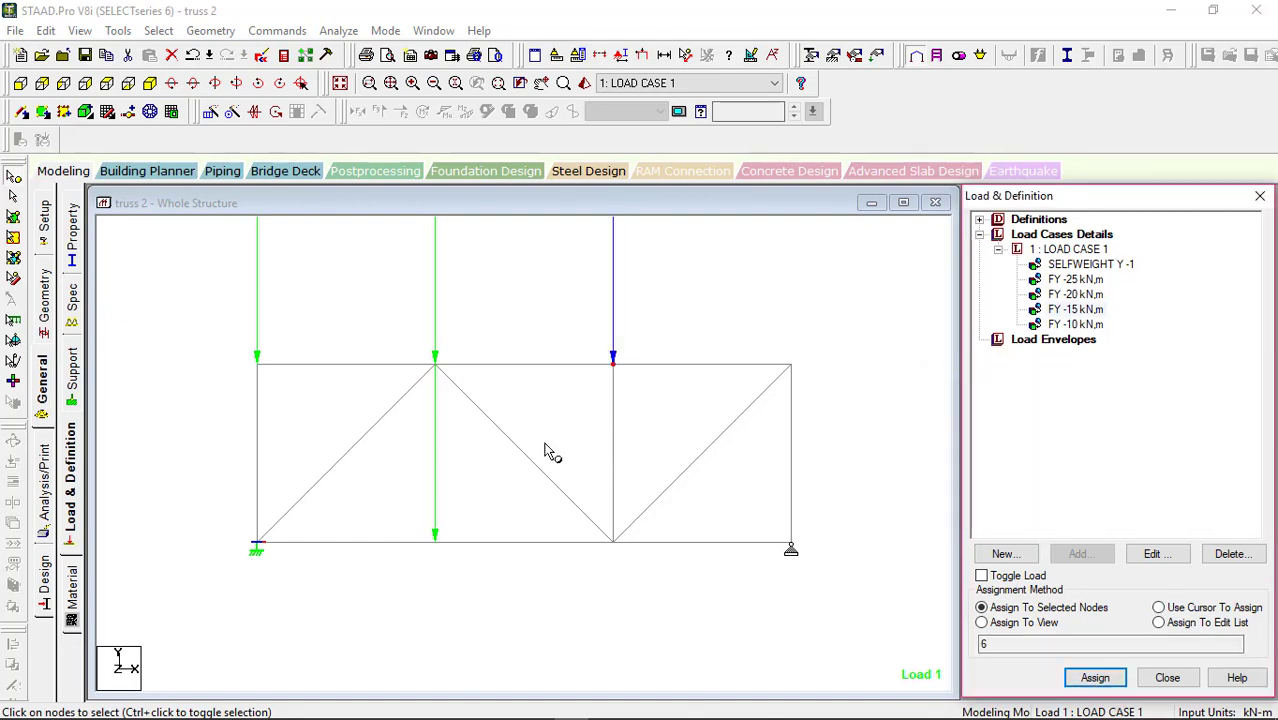
Step: Add a Perform Analysis command with the No Print option
left_click(276, 31)
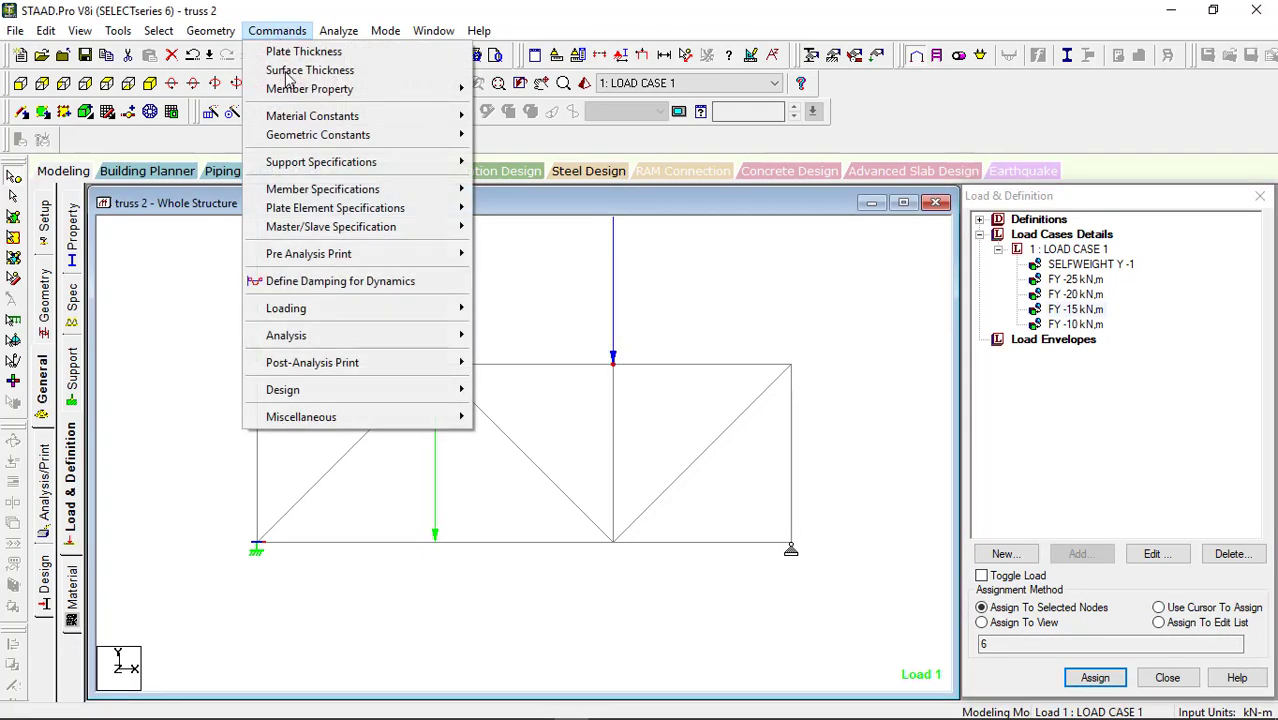
mouse_move(335, 338)
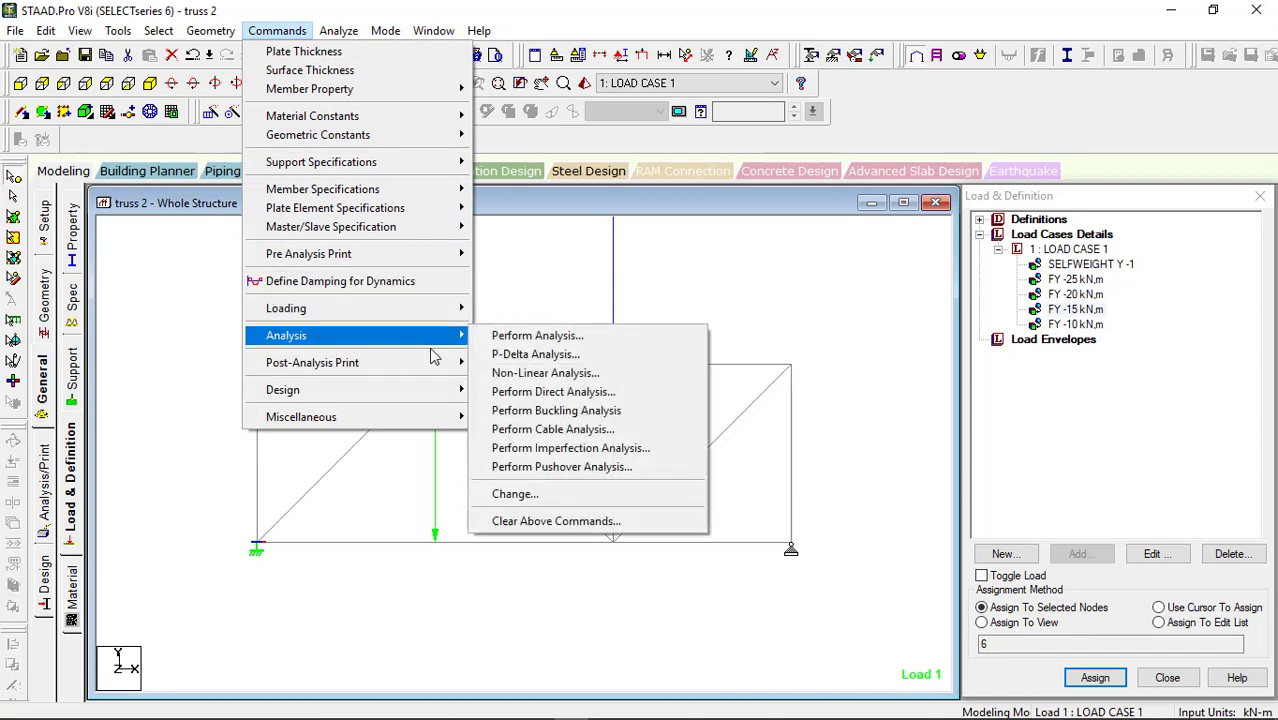
left_click(505, 340)
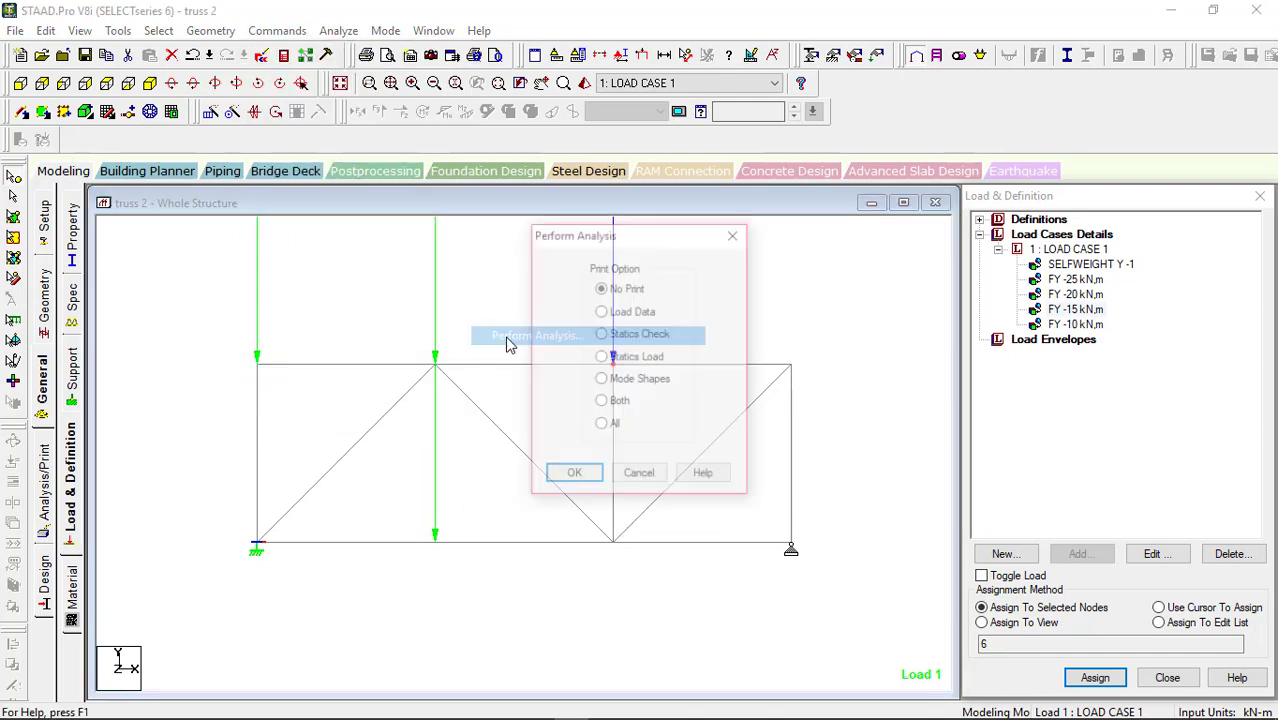
left_click(578, 477)
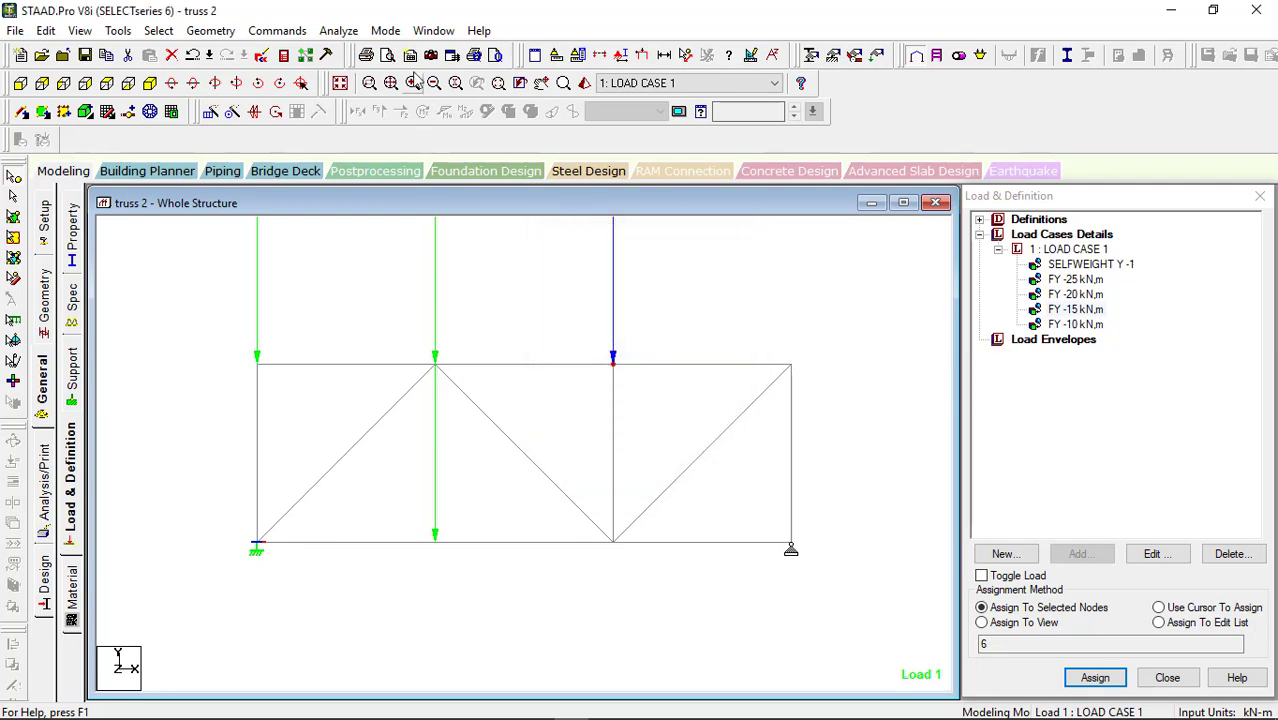
Step: Save the modified structure, run the analysis, and finish with Stay in Modeling Mode
left_click(338, 31)
left_click(365, 52)
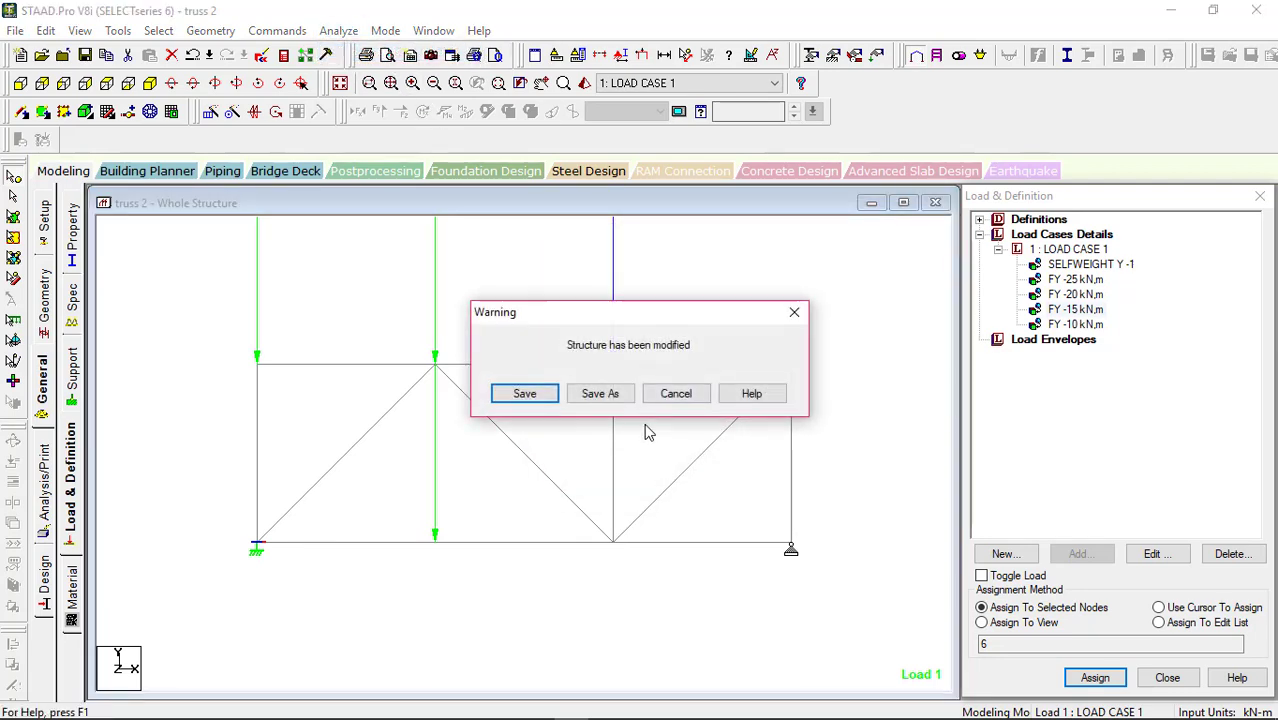
left_click(531, 396)
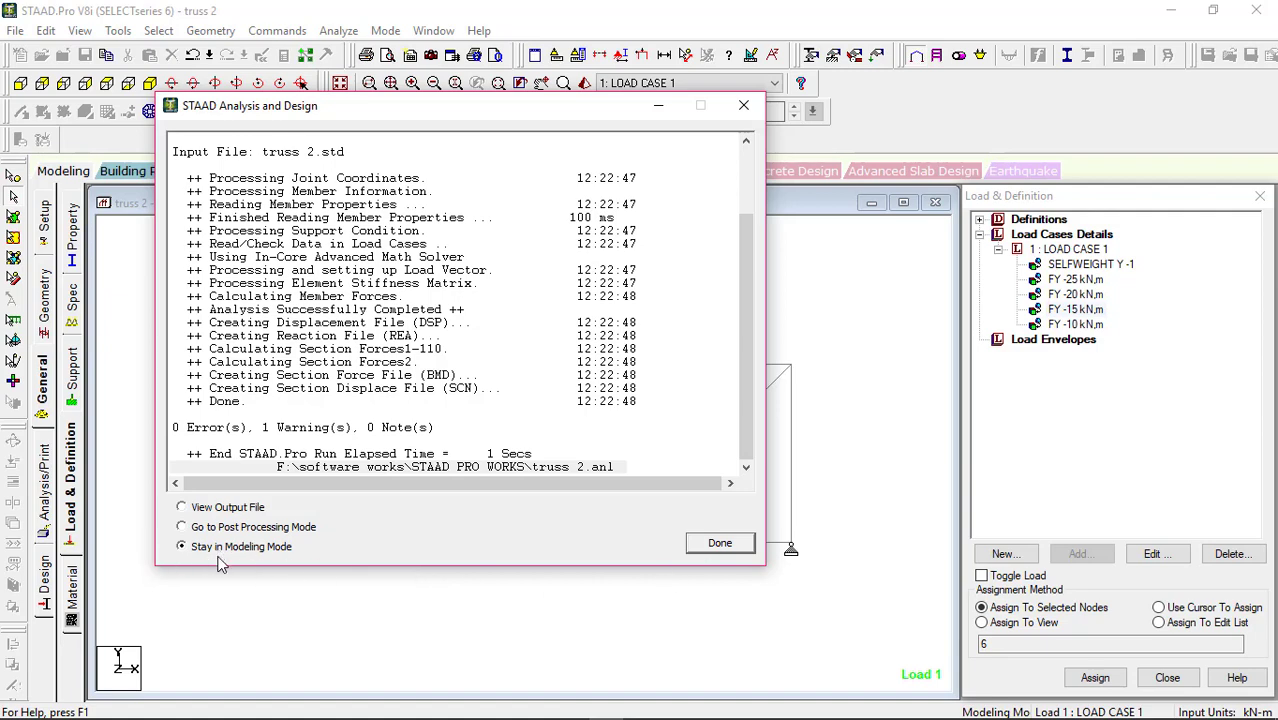
left_click(720, 545)
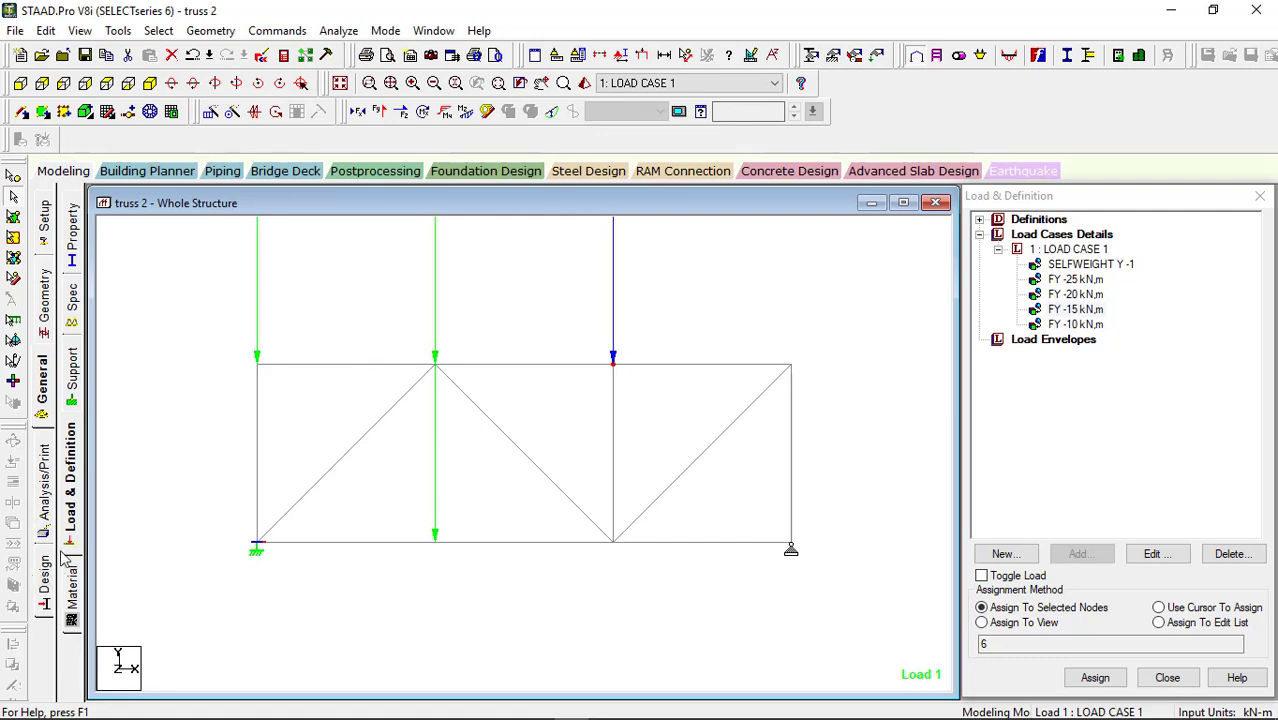
Step: Open steel design for the whole structure and set the design code to IS800
left_click(46, 578)
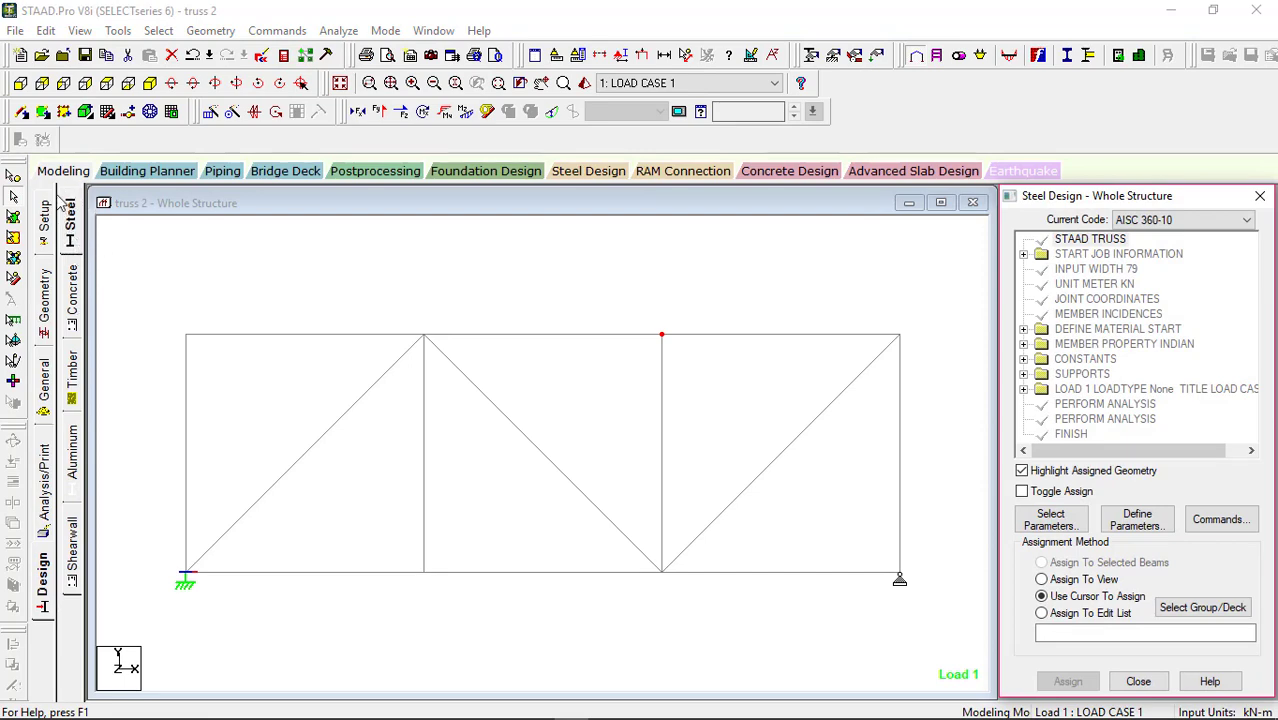
left_click(1208, 220)
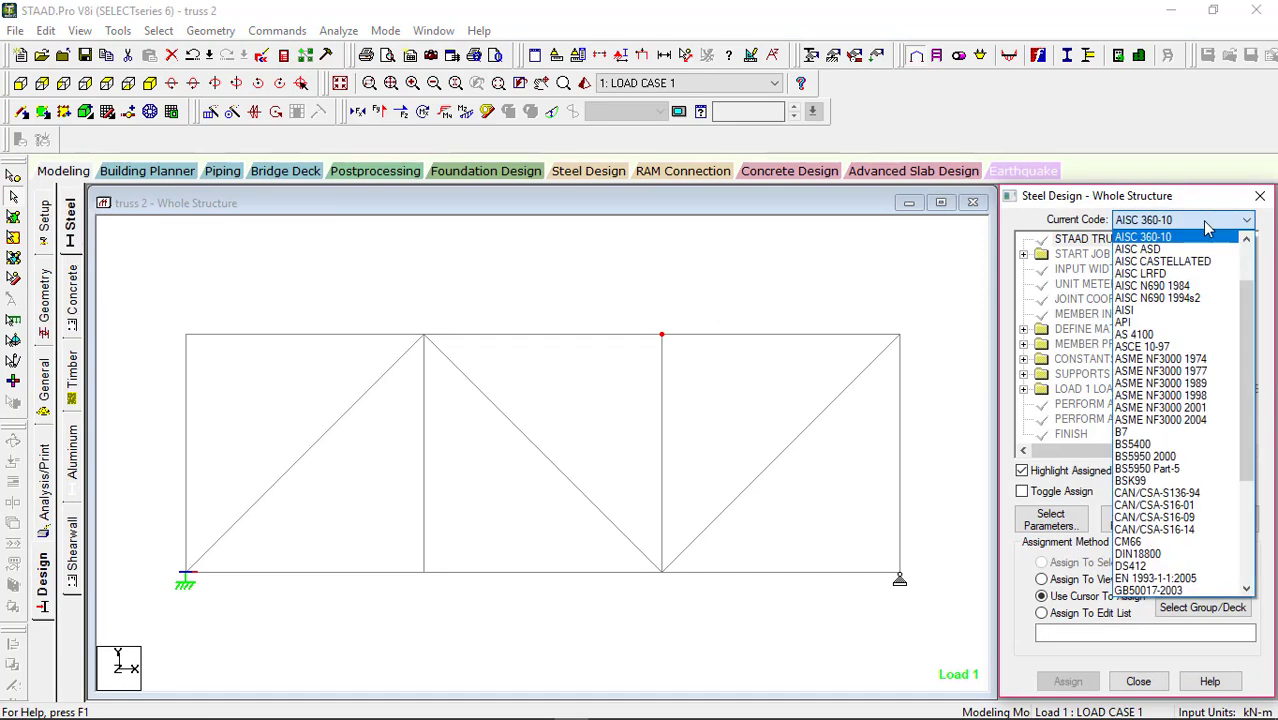
scroll(1190, 505, "down", 3)
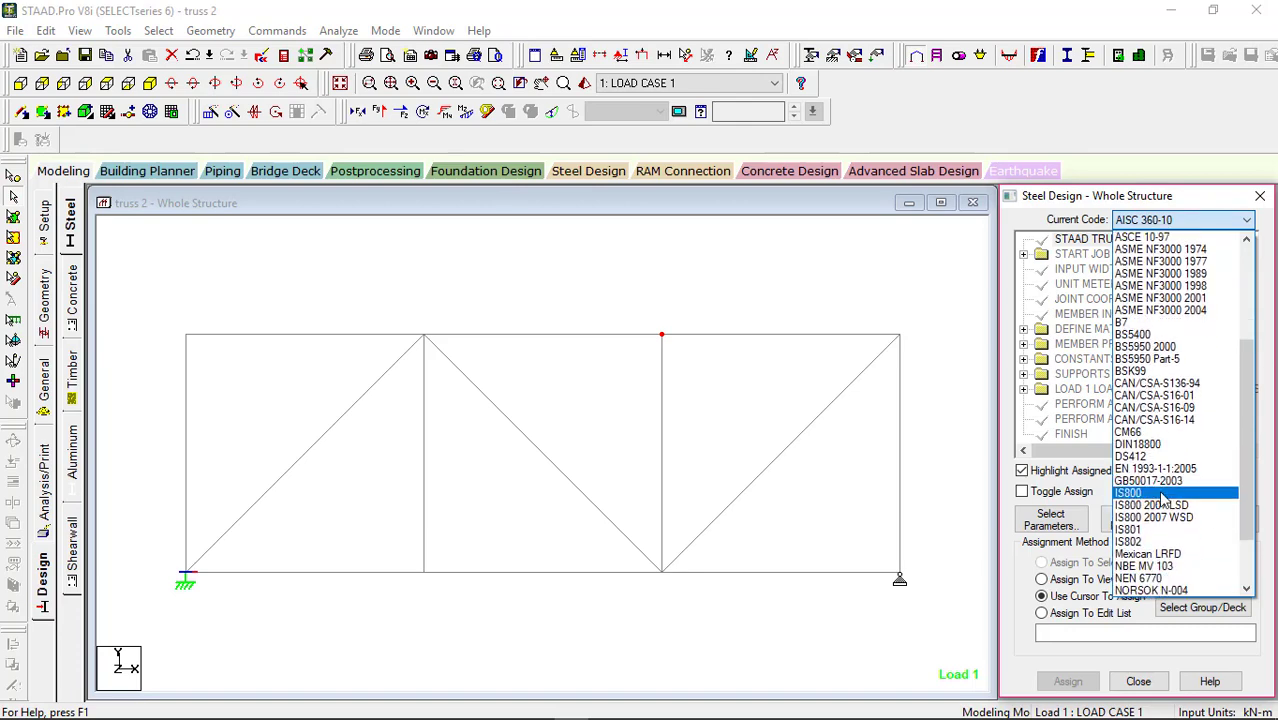
left_click(1157, 494)
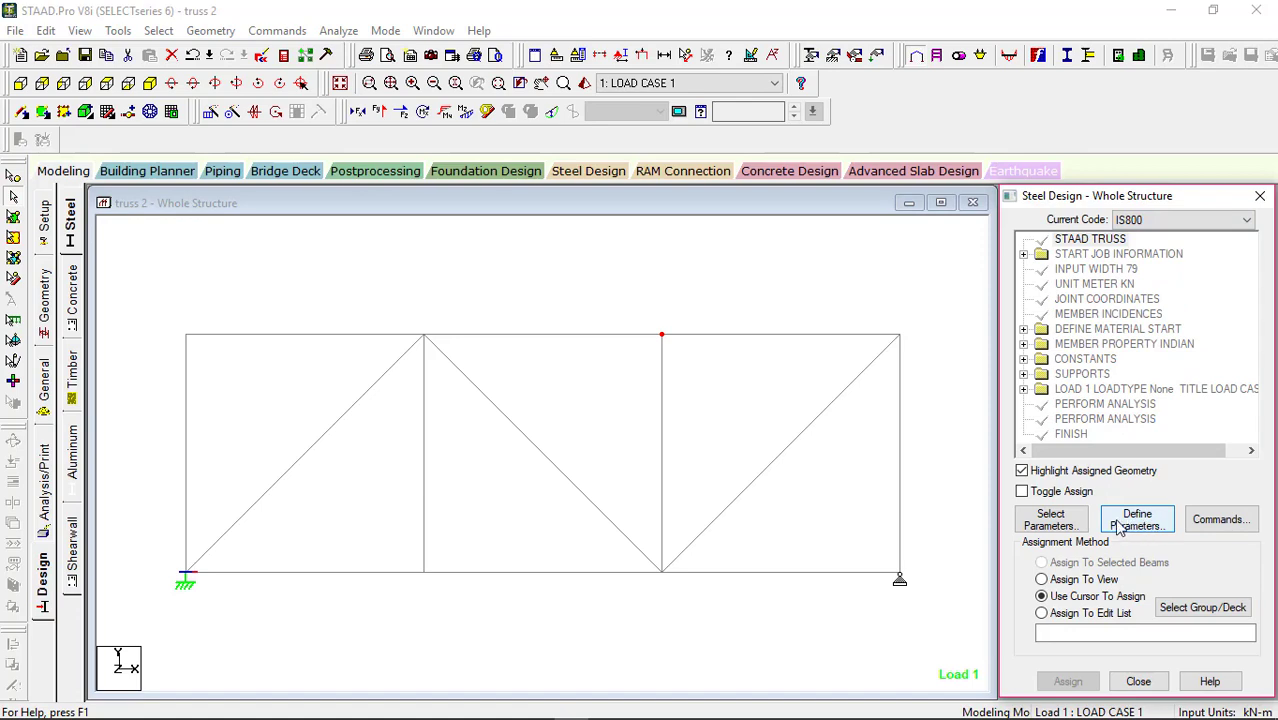
Step: Clear all selected design parameters and keep only Fyld - Yield strength of steel
left_click(1030, 528)
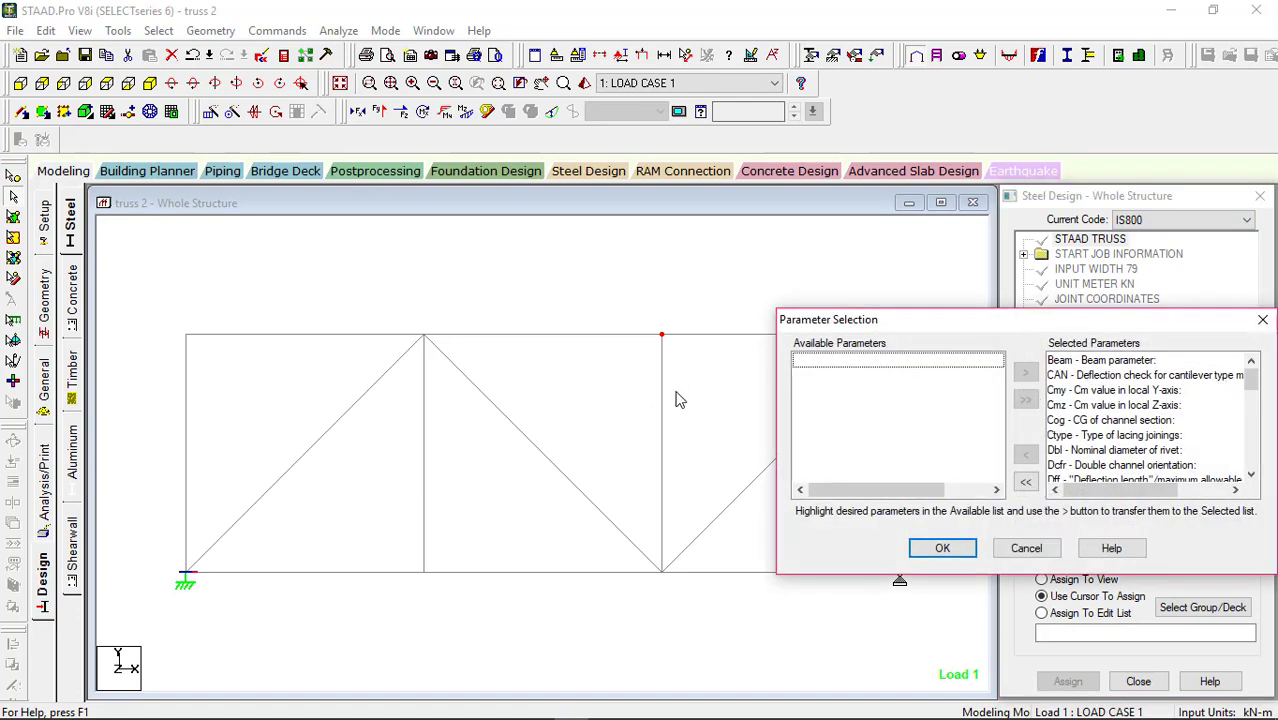
left_click(1025, 481)
scroll(884, 432, "down", 3)
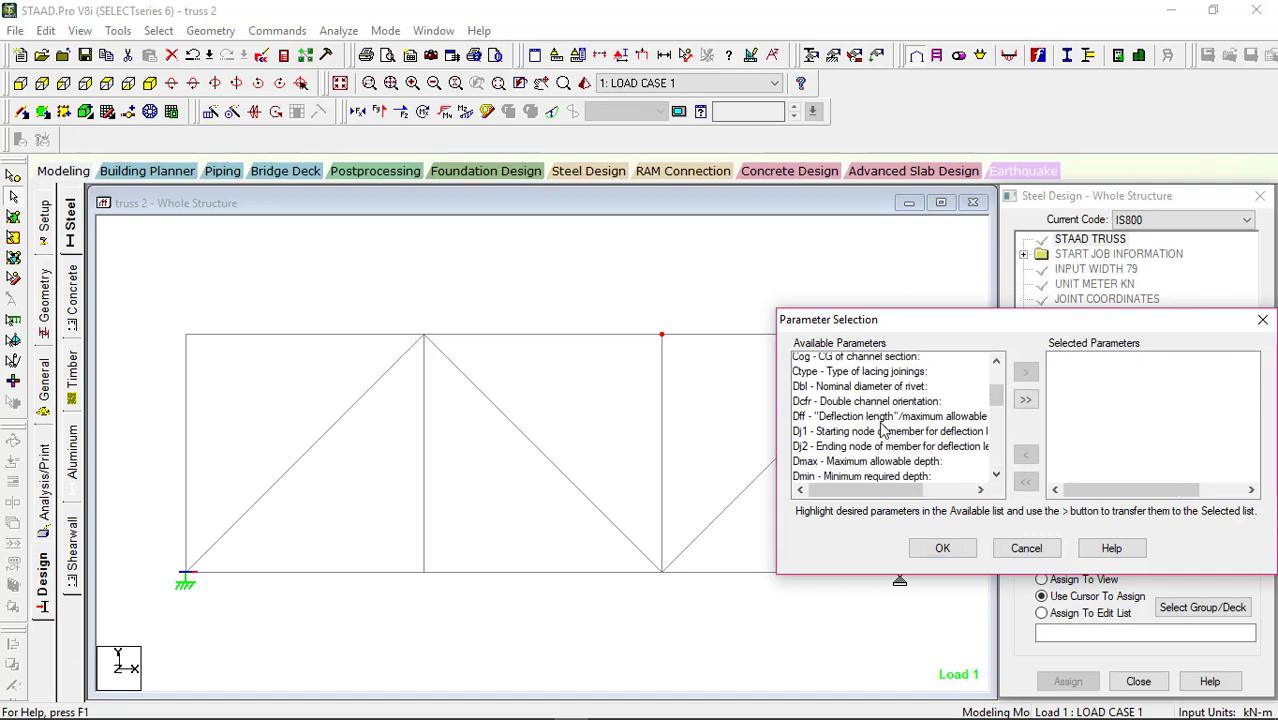
scroll(884, 432, "down", 3)
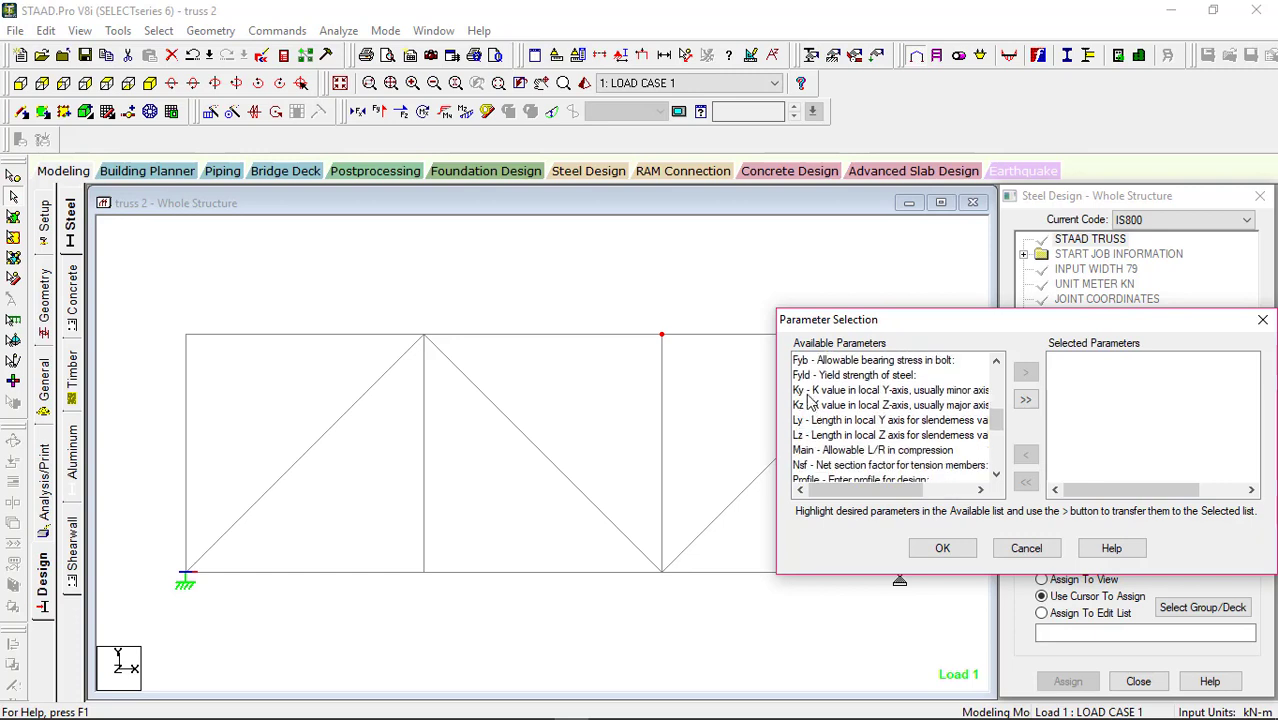
left_click(866, 376)
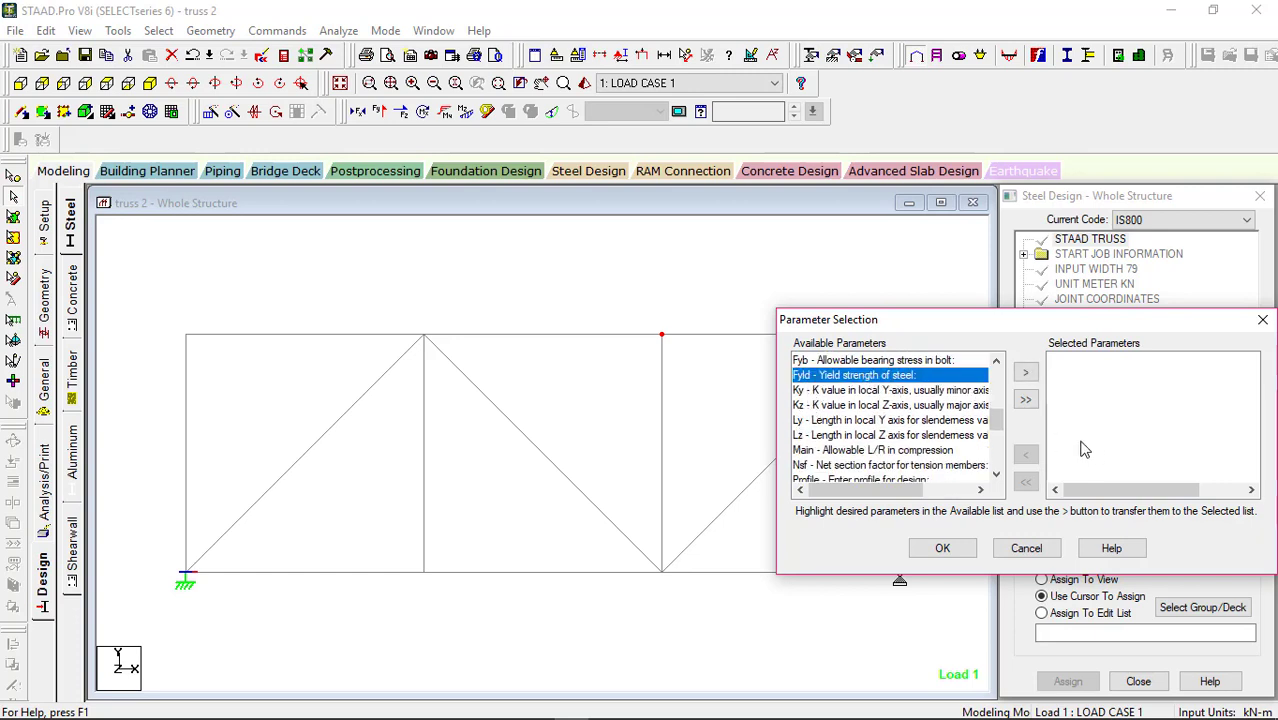
left_click(1025, 372)
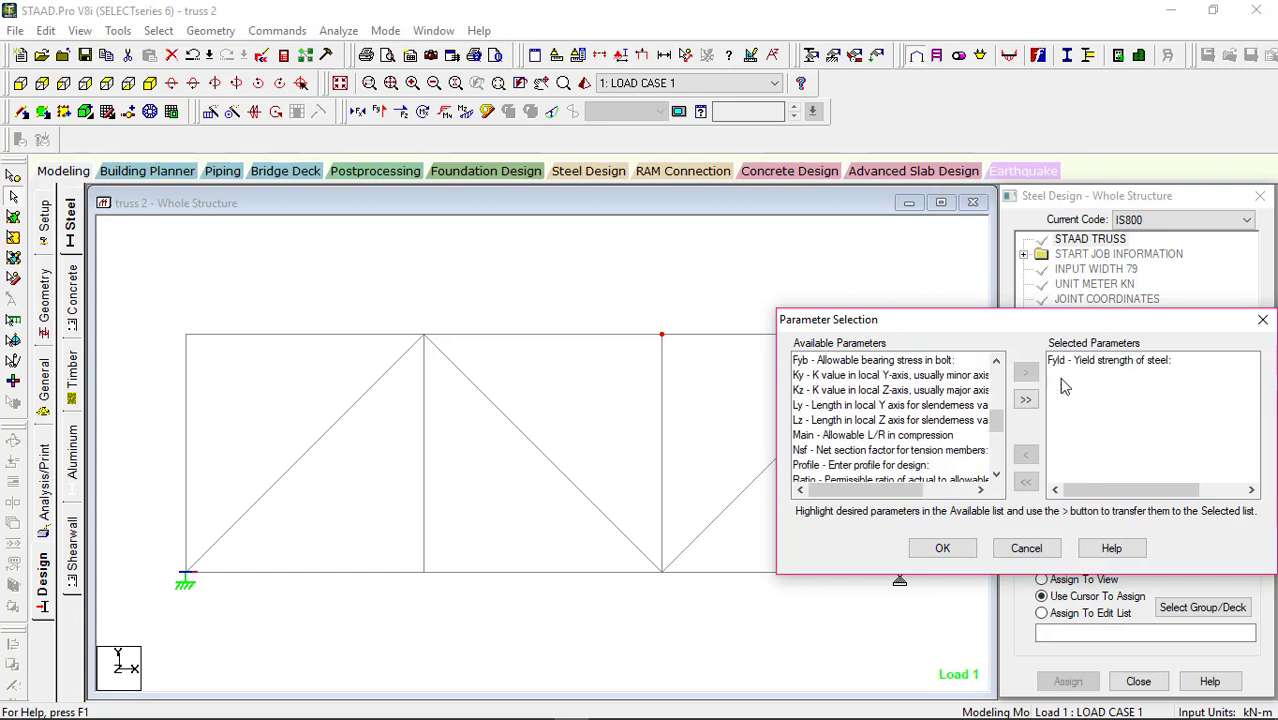
left_click(942, 548)
Step: Define the FYLD parameter with a yield strength of 250000 kN/m2 and add it to the design
left_click(1136, 520)
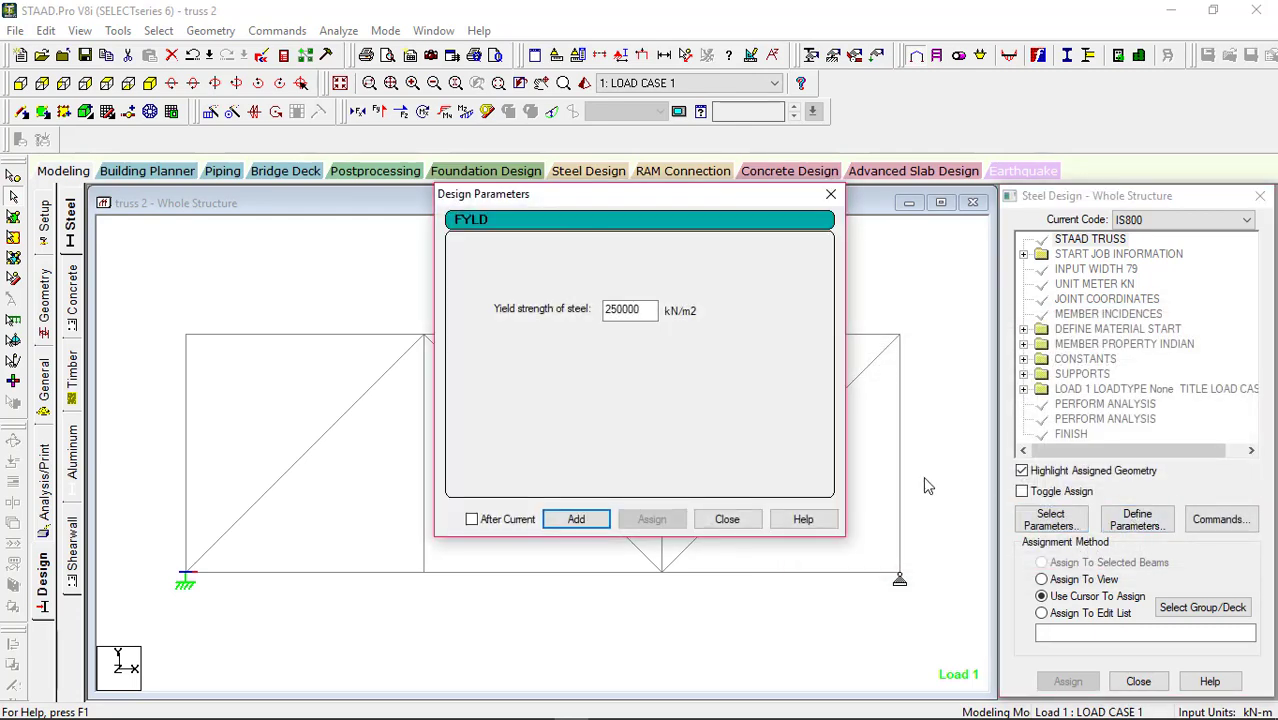
left_click(640, 313)
left_click(576, 521)
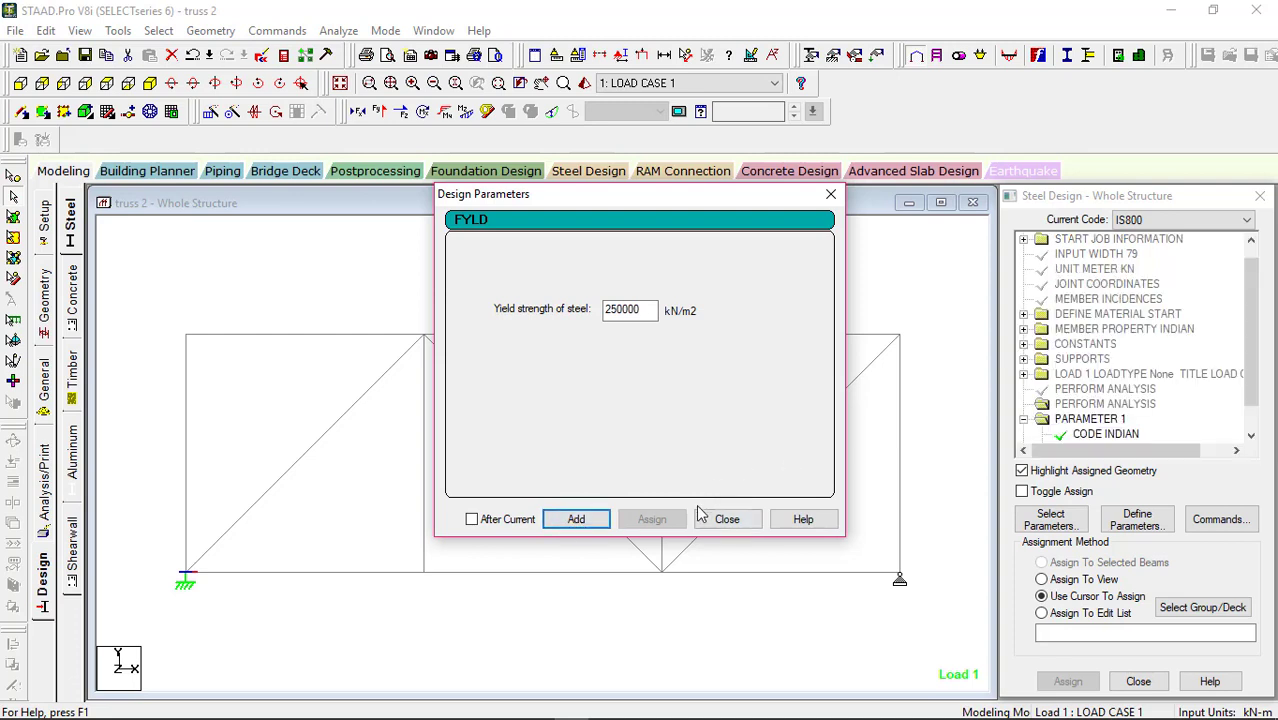
left_click(727, 519)
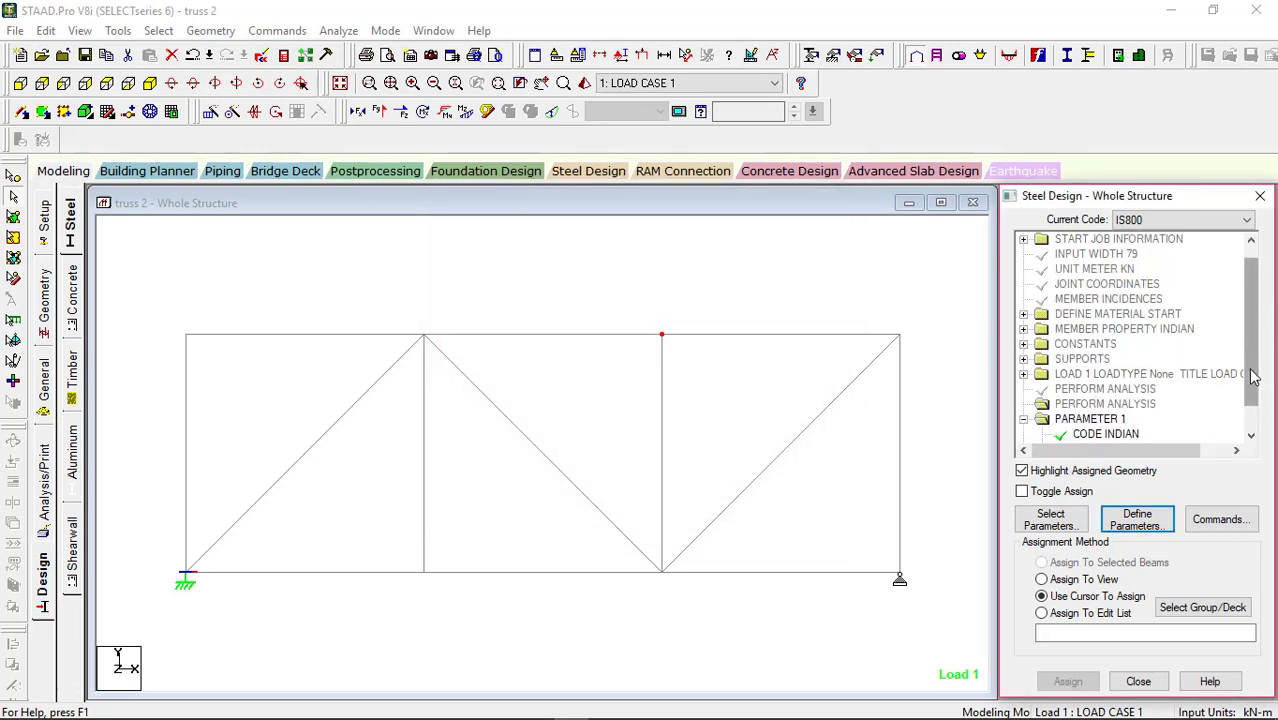
Step: Assign the FYLD 250000 parameter to all truss members using Assign To View
left_click_drag(1247, 377, 1252, 415)
left_click(1213, 521)
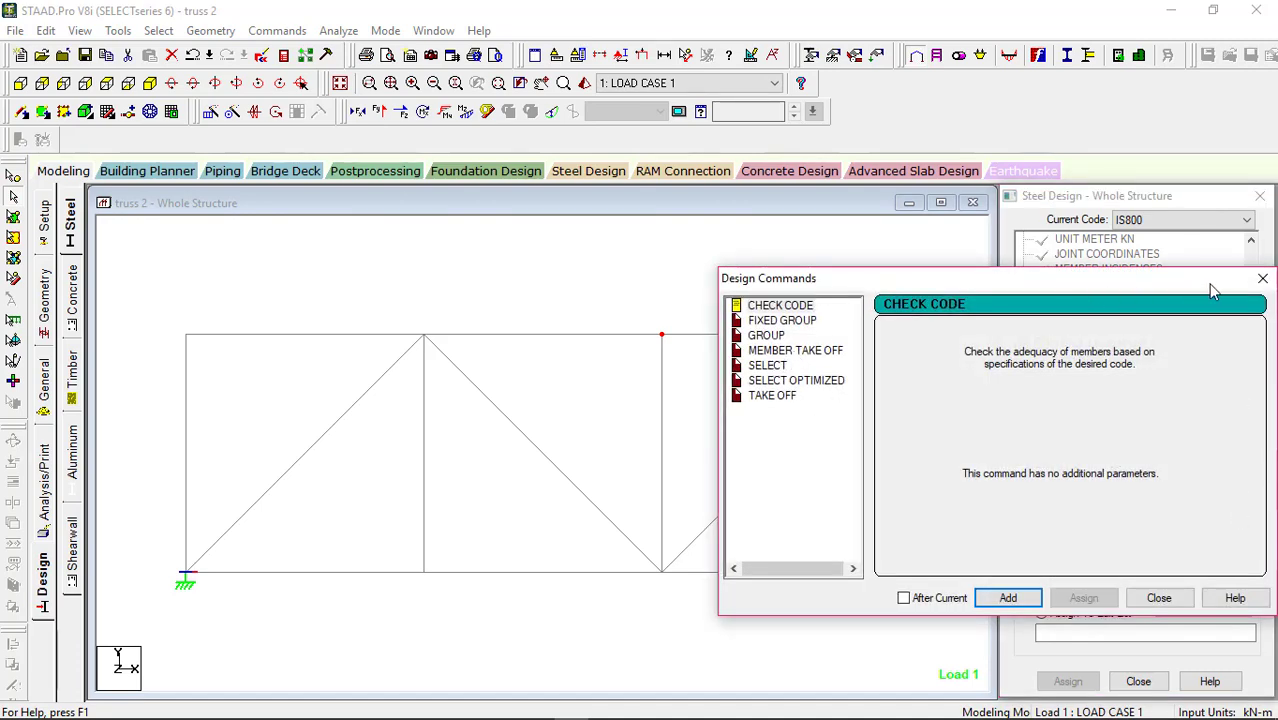
left_click(1160, 598)
left_click(1103, 420)
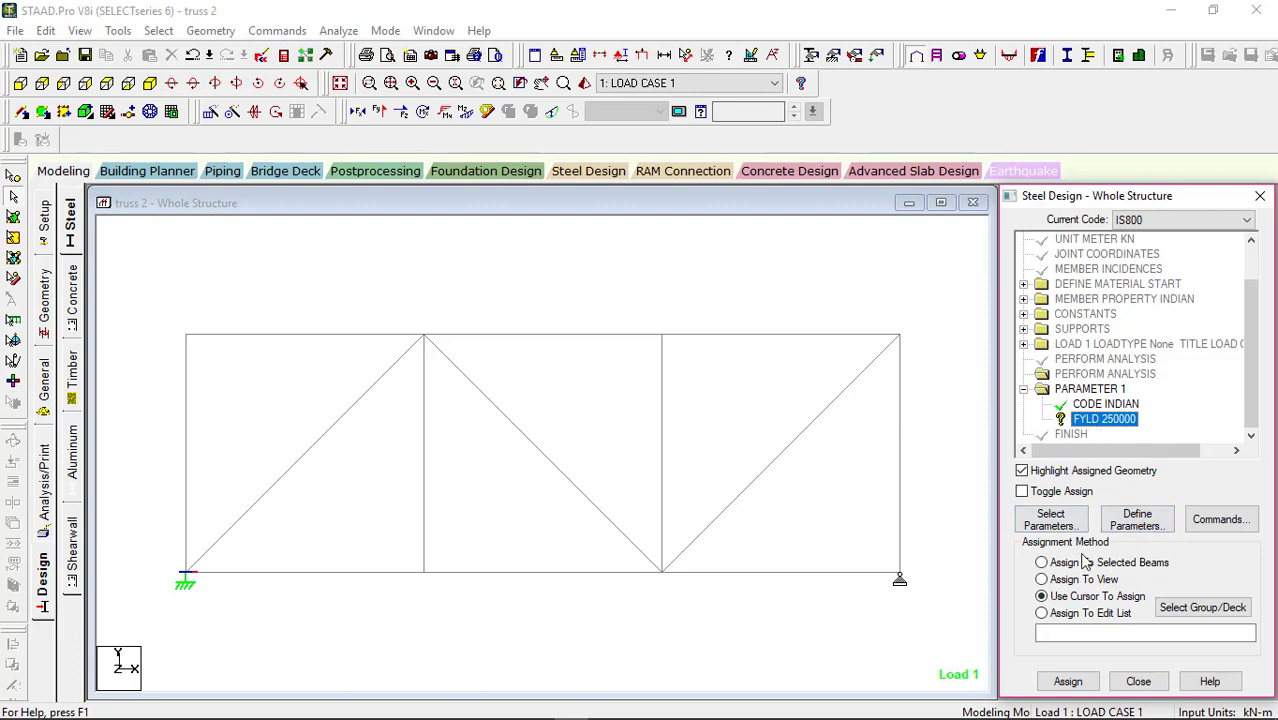
left_click(1059, 580)
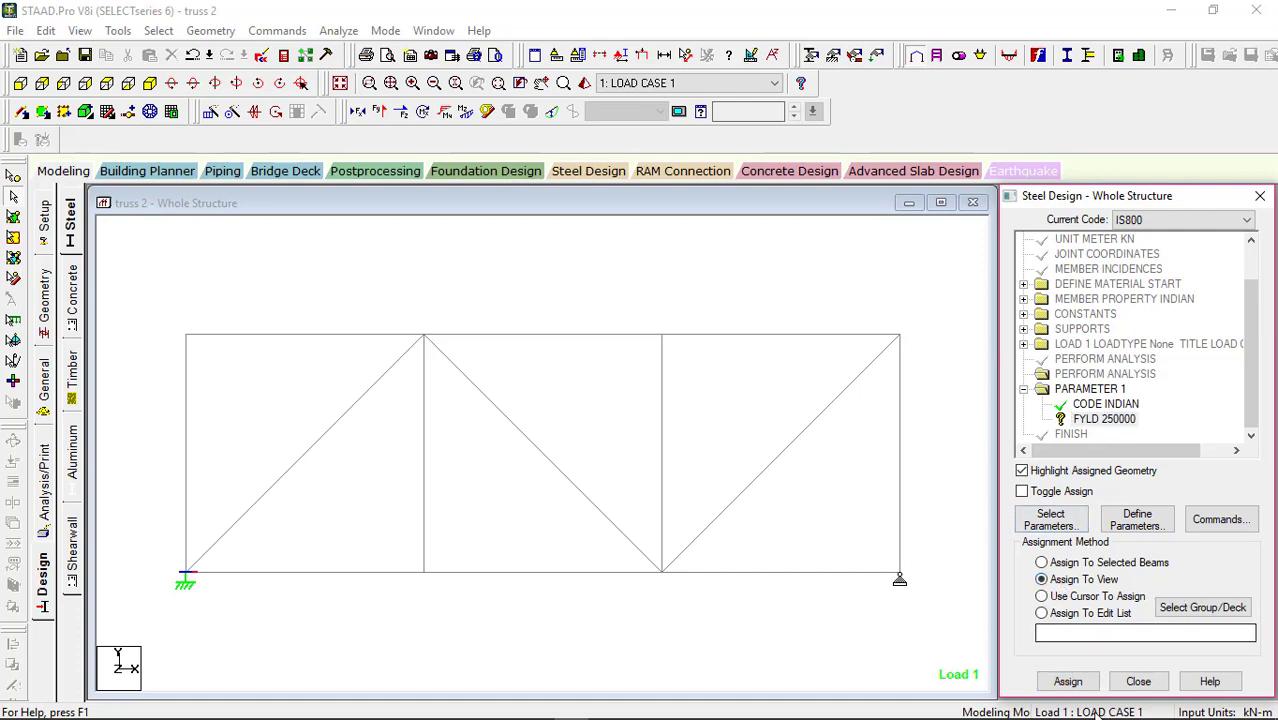
left_click(1065, 682)
left_click(1160, 492)
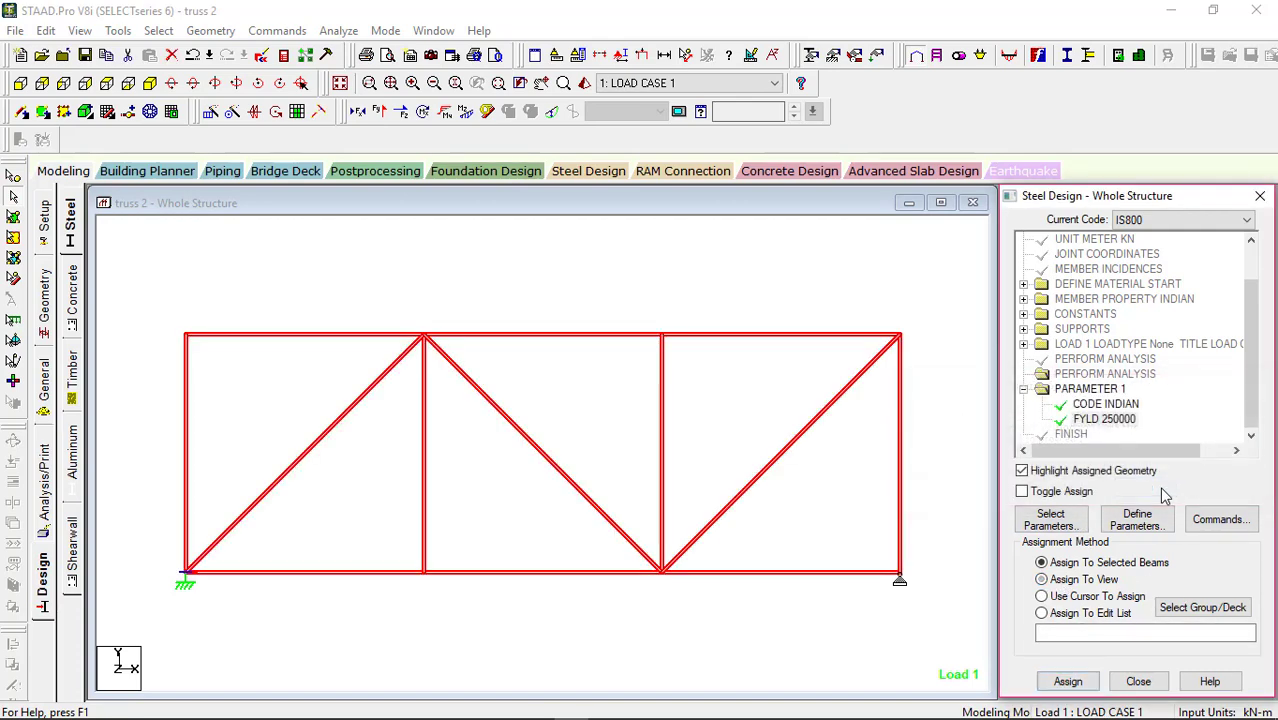
Step: Add the CHECK CODE and MEMBER TAKE OFF design commands
left_click(1220, 521)
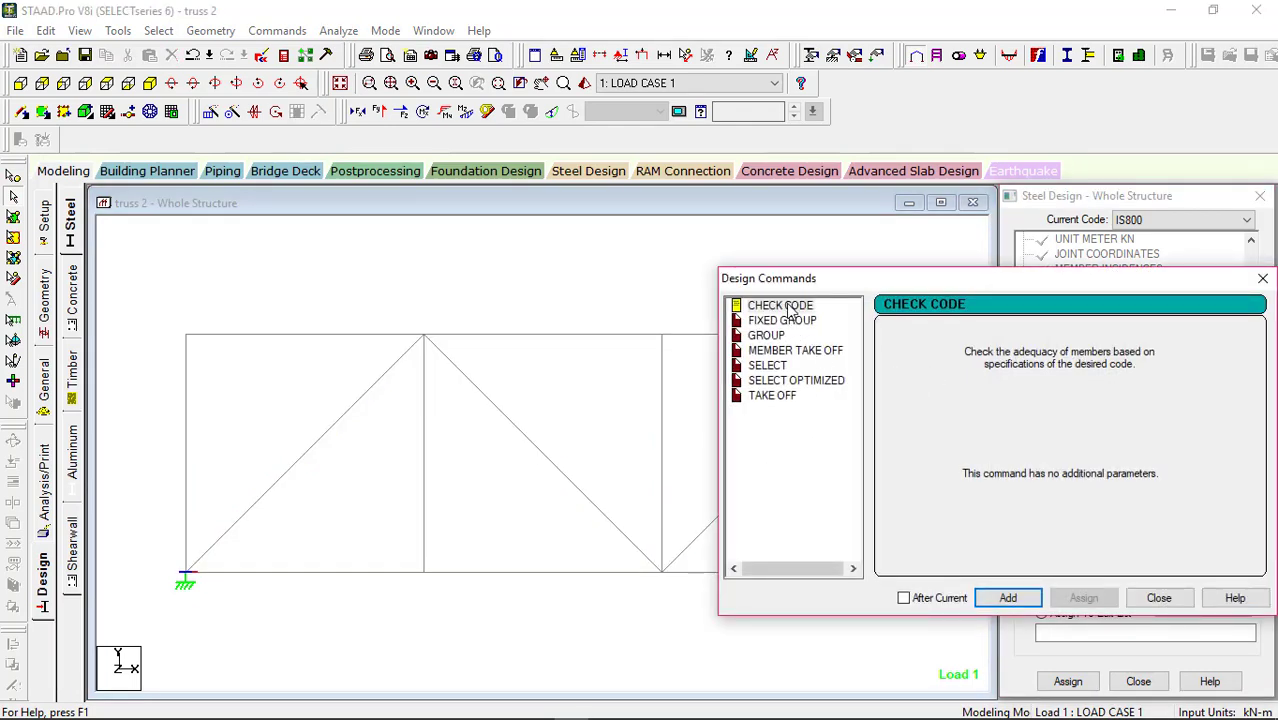
left_click(785, 306)
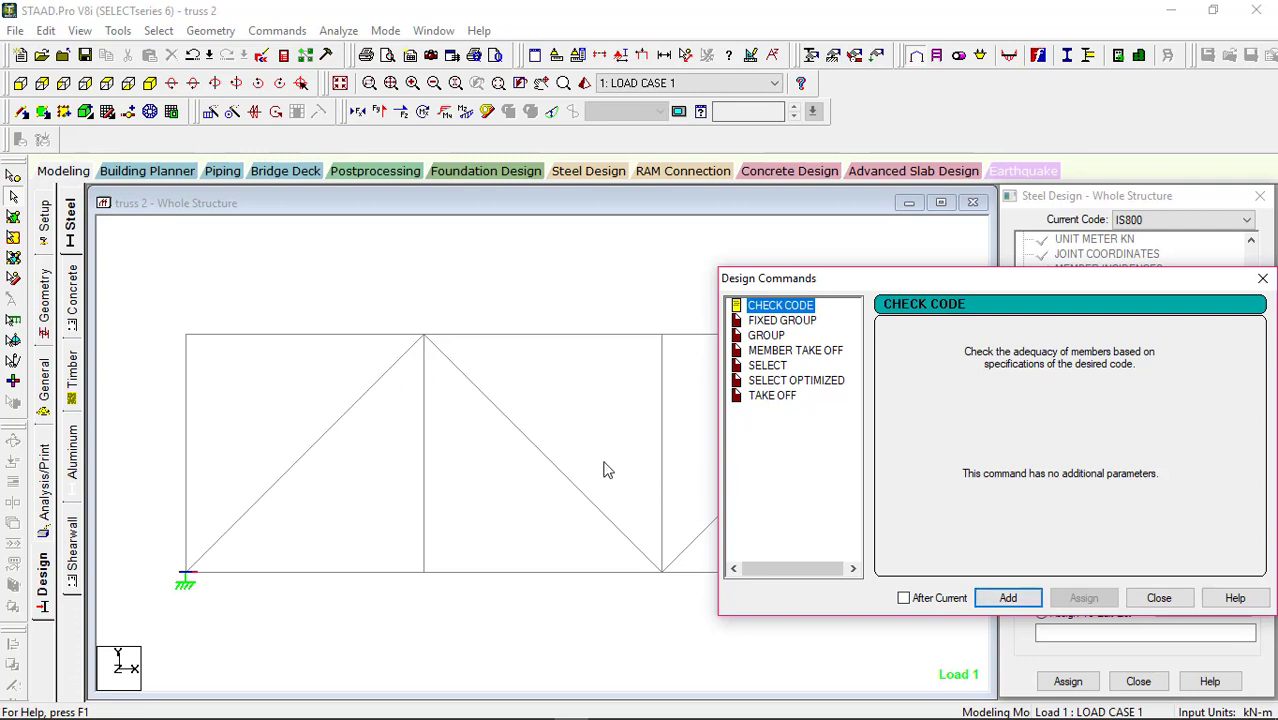
left_click(1007, 600)
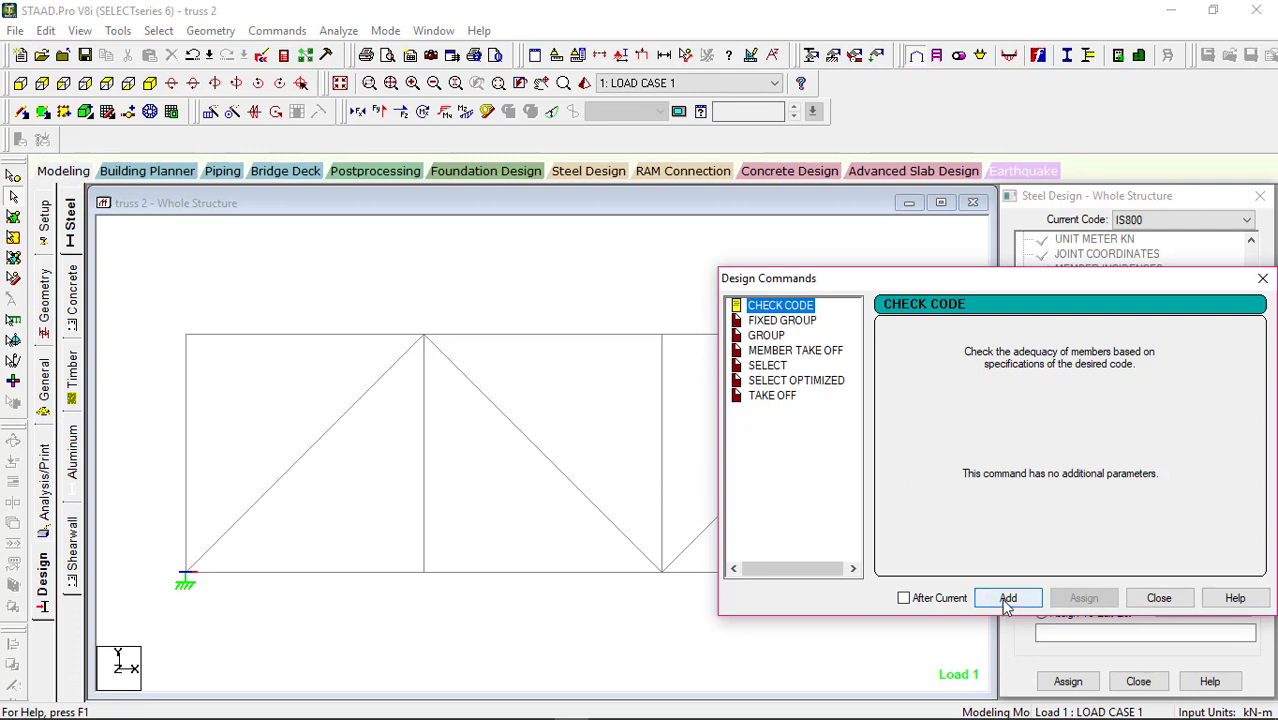
left_click(1007, 600)
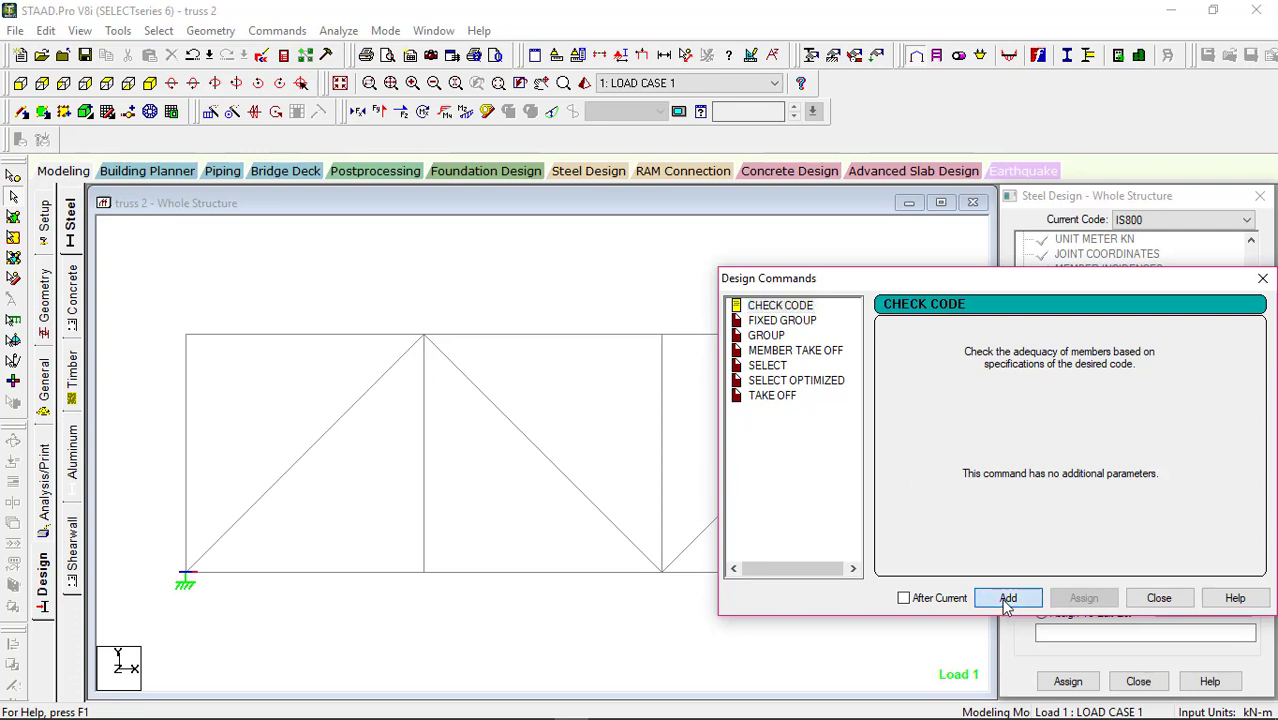
left_click(781, 352)
left_click(1007, 598)
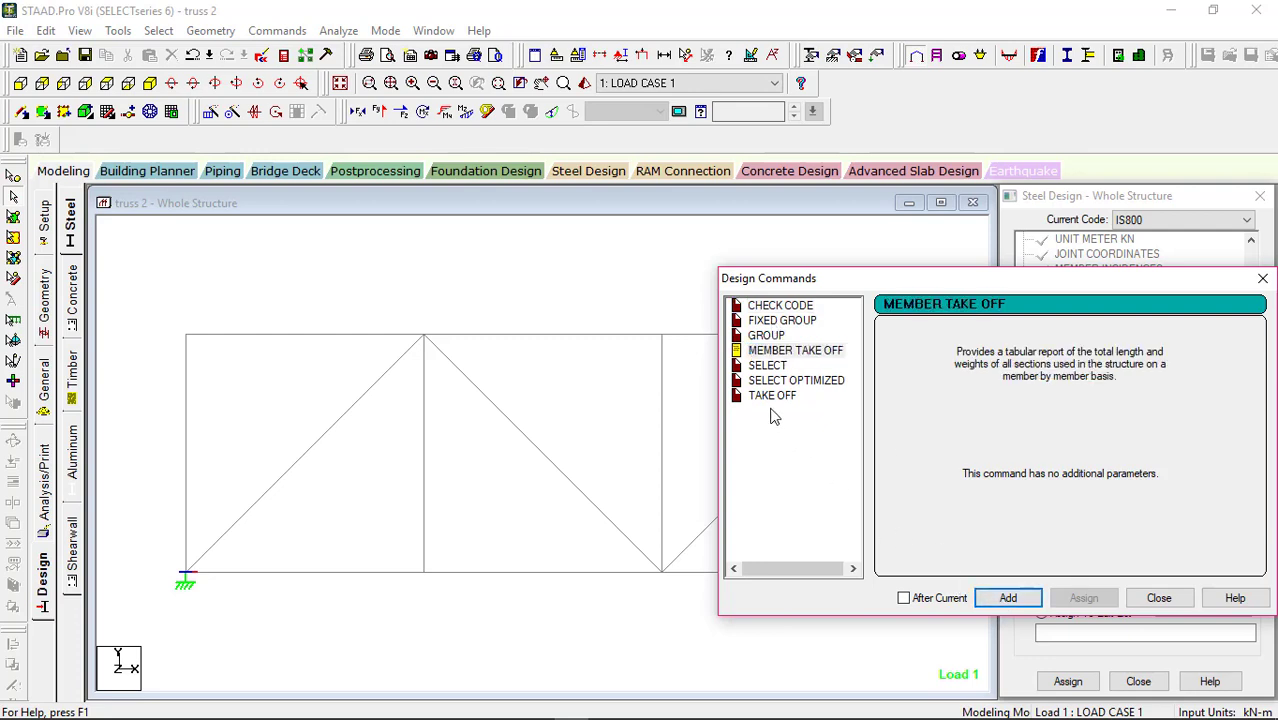
Step: Add the SELECT and TAKE OFF design commands, and finish defining commands
left_click(770, 366)
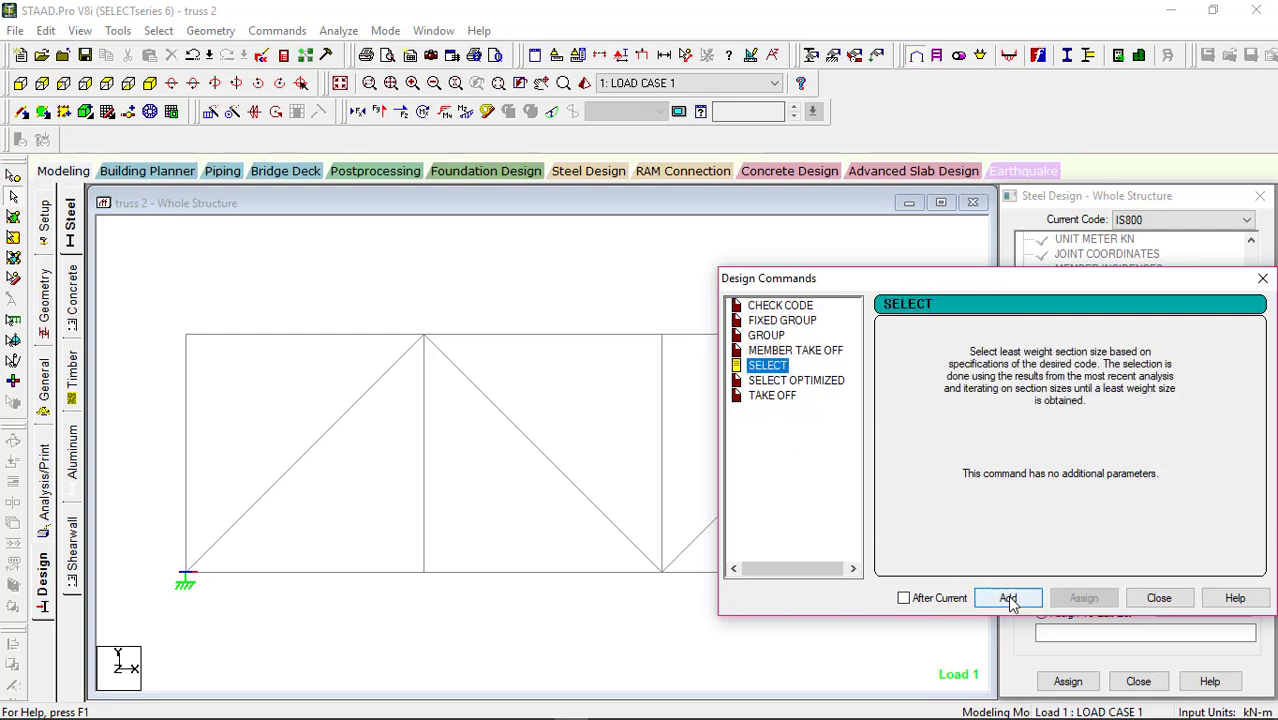
left_click(1007, 598)
left_click(770, 396)
left_click(1007, 598)
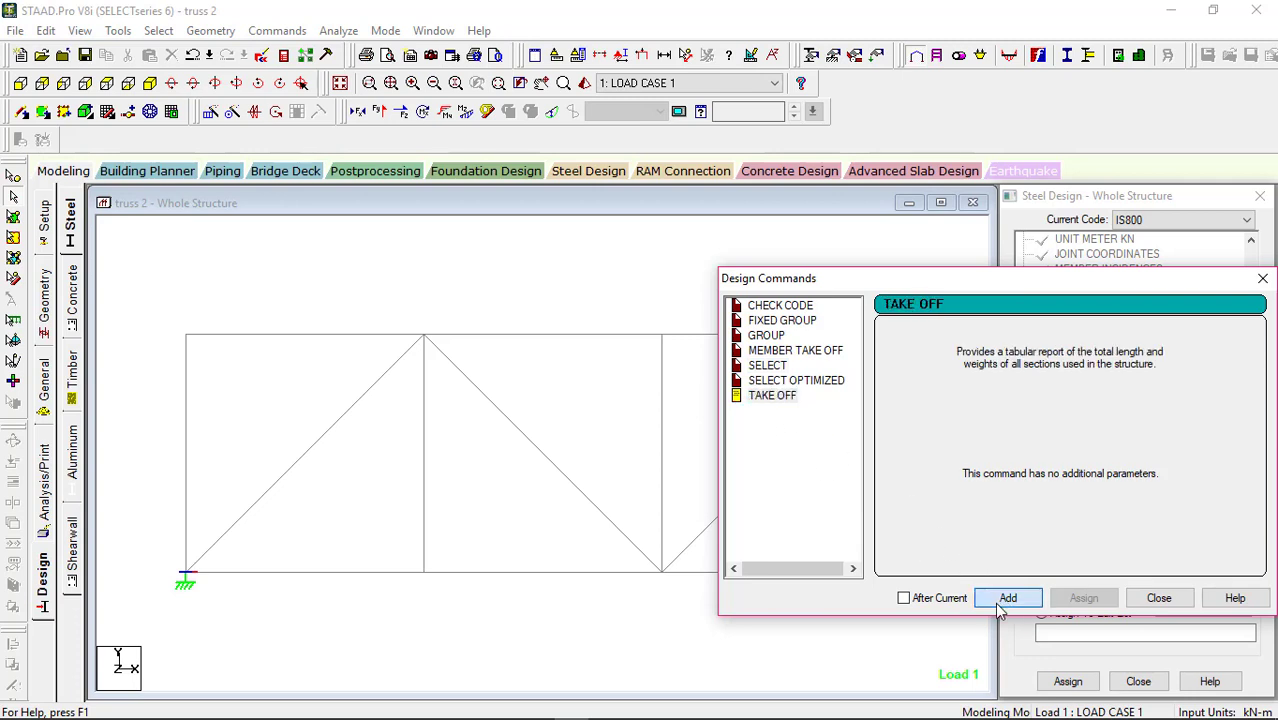
left_click(1004, 597)
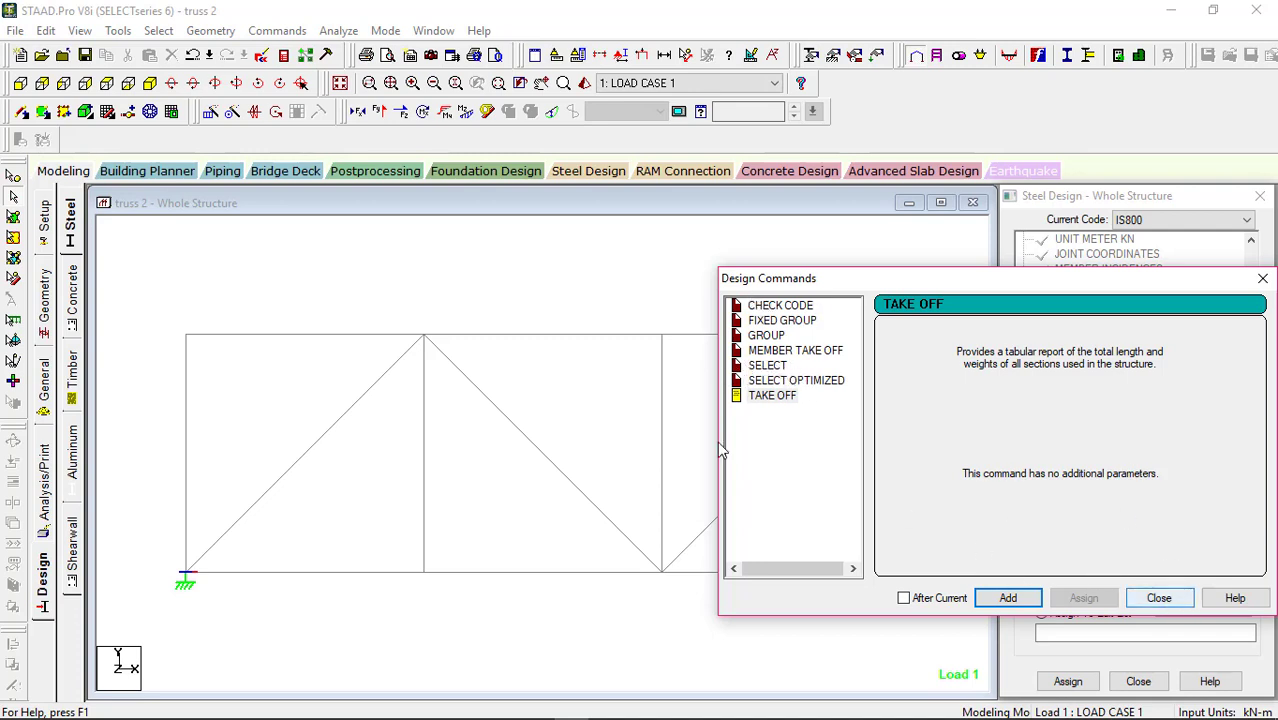
left_click(1175, 603)
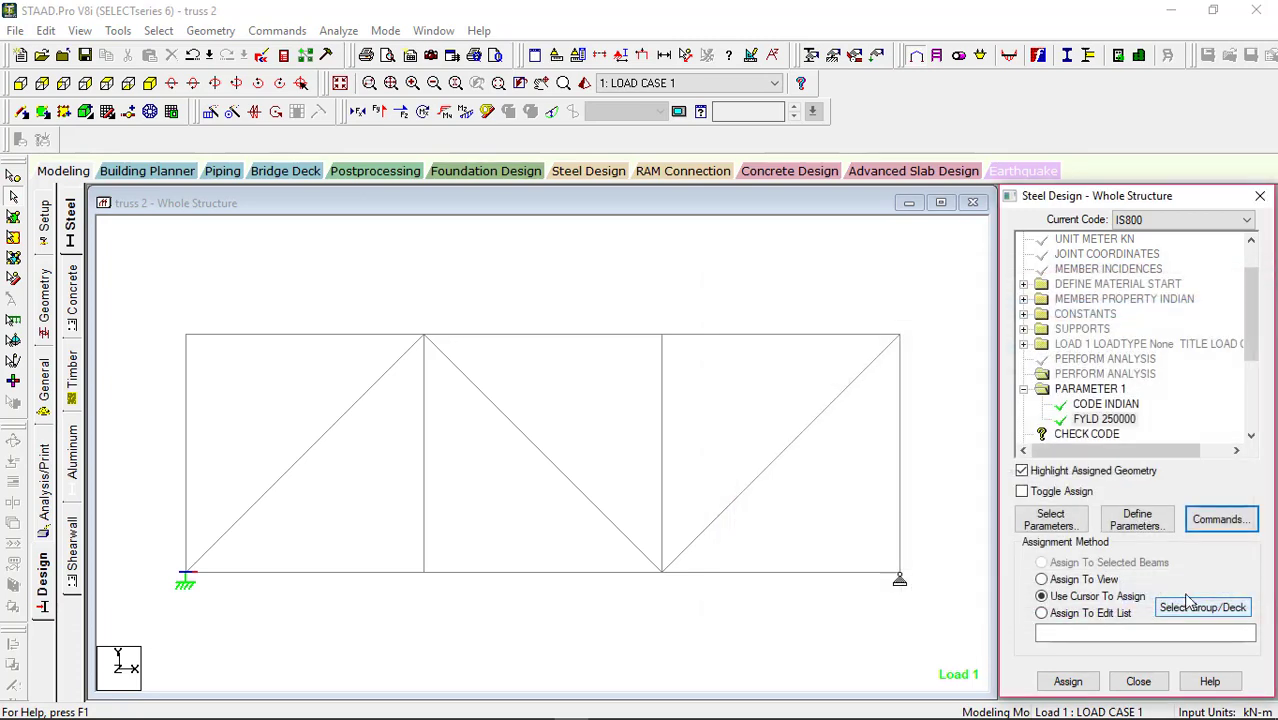
Step: Assign the CHECK CODE command to the entire truss using Assign To View
scroll(1213, 395, "down", 1)
scroll(1213, 395, "down", 1)
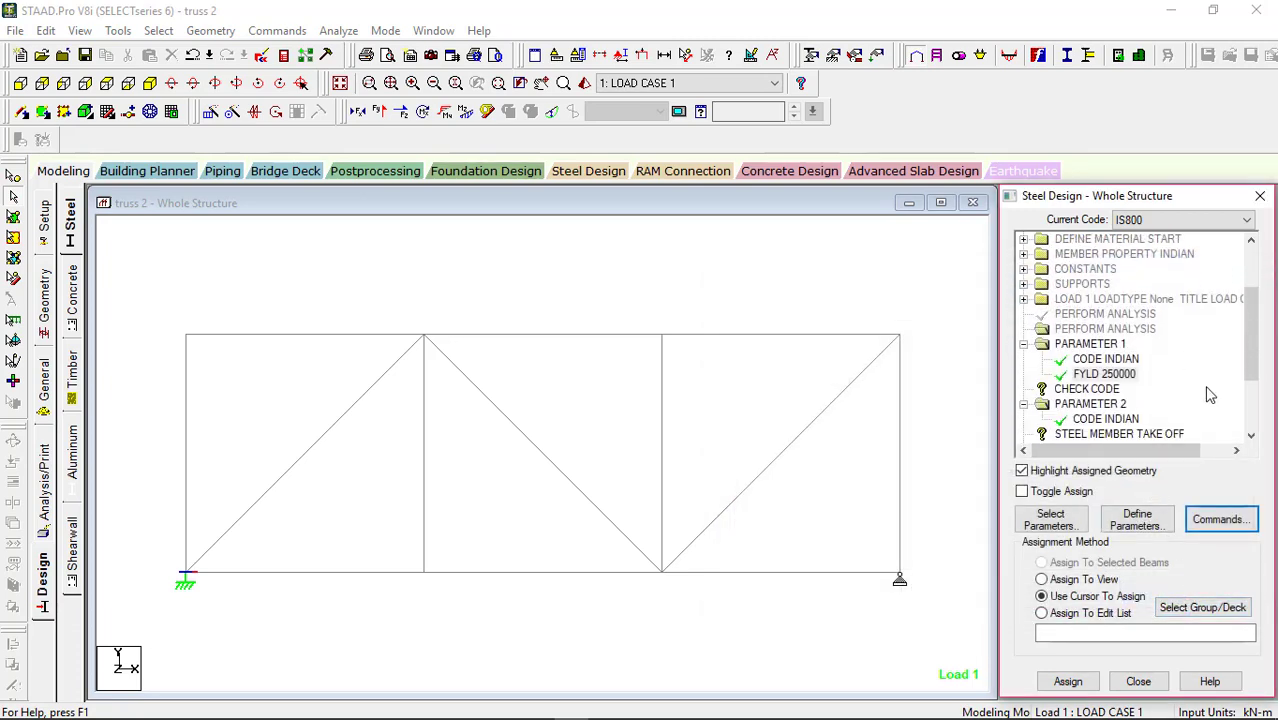
left_click(1088, 391)
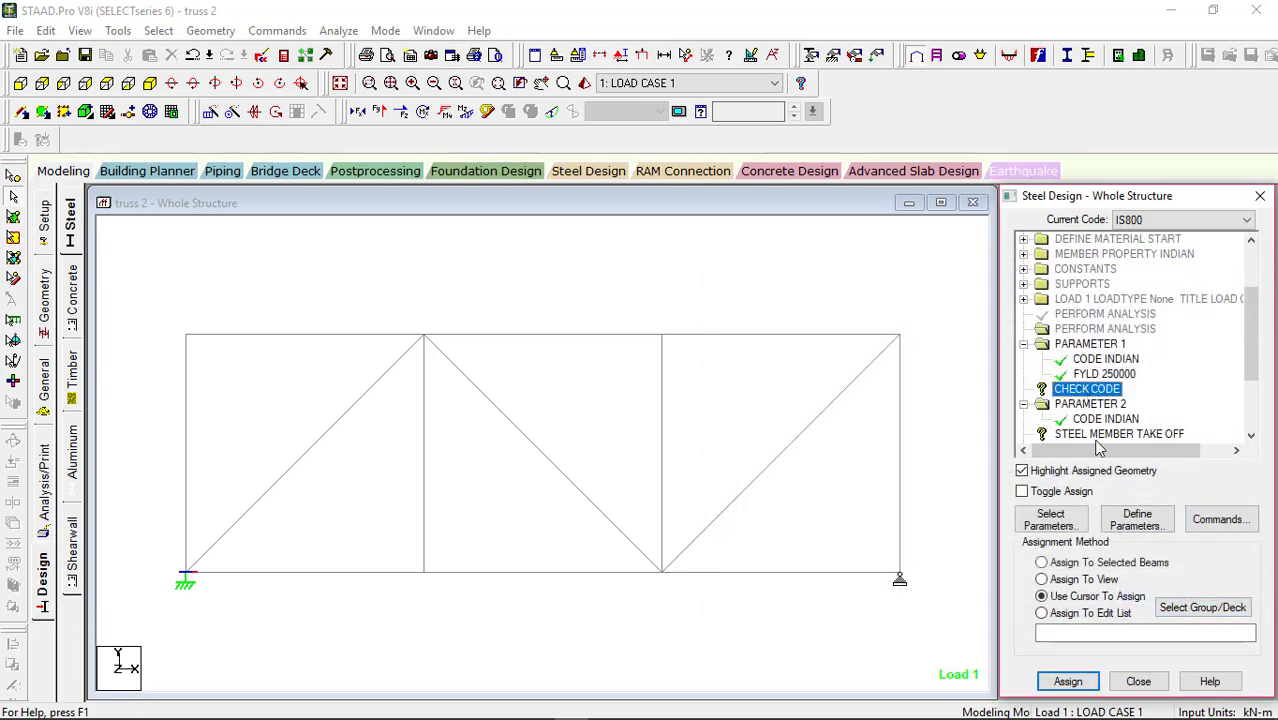
left_click(1042, 580)
left_click(1068, 681)
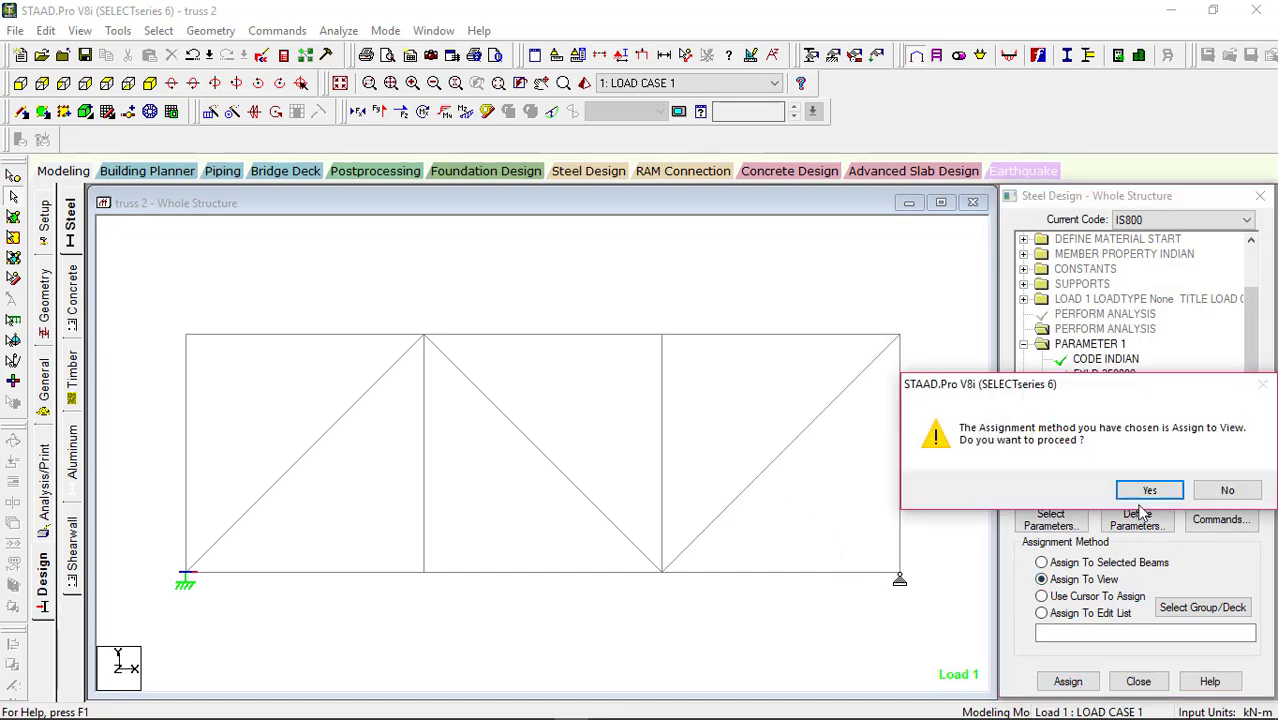
left_click(1149, 490)
Step: Assign the STEEL MEMBER TAKE OFF command to every truss member using Assign To View
scroll(1065, 405, "down", 2)
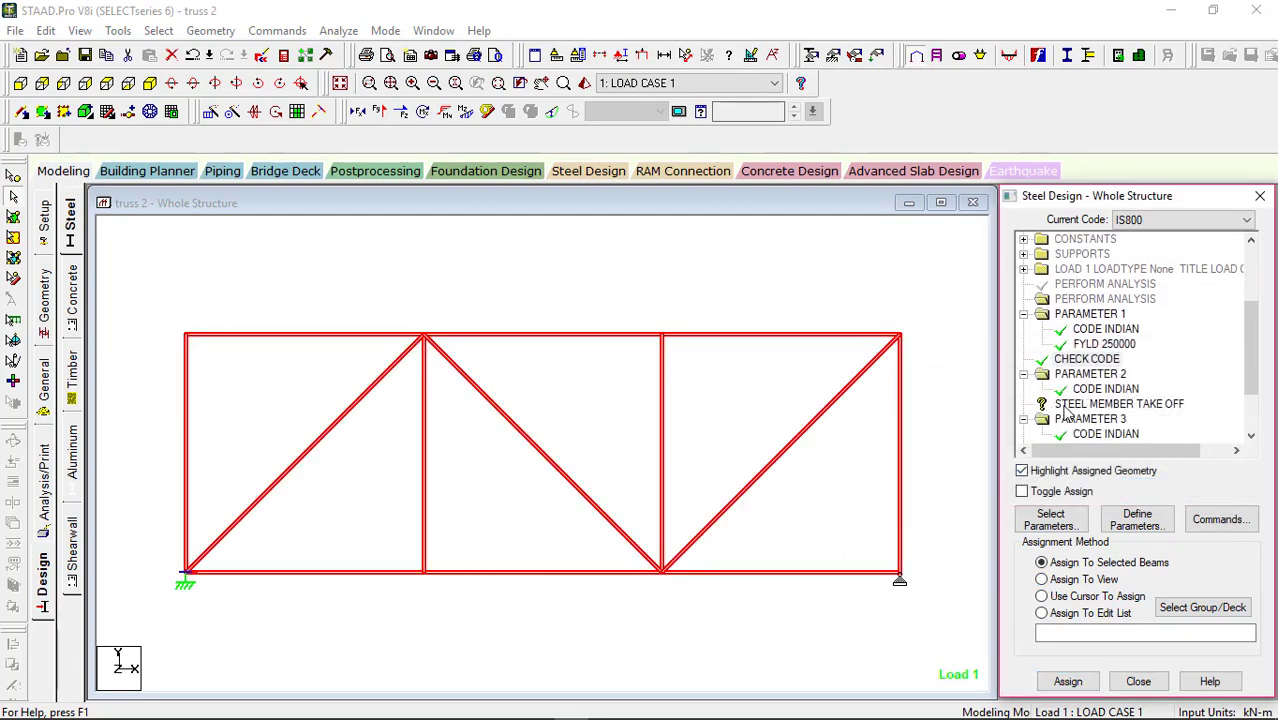
left_click(1100, 406)
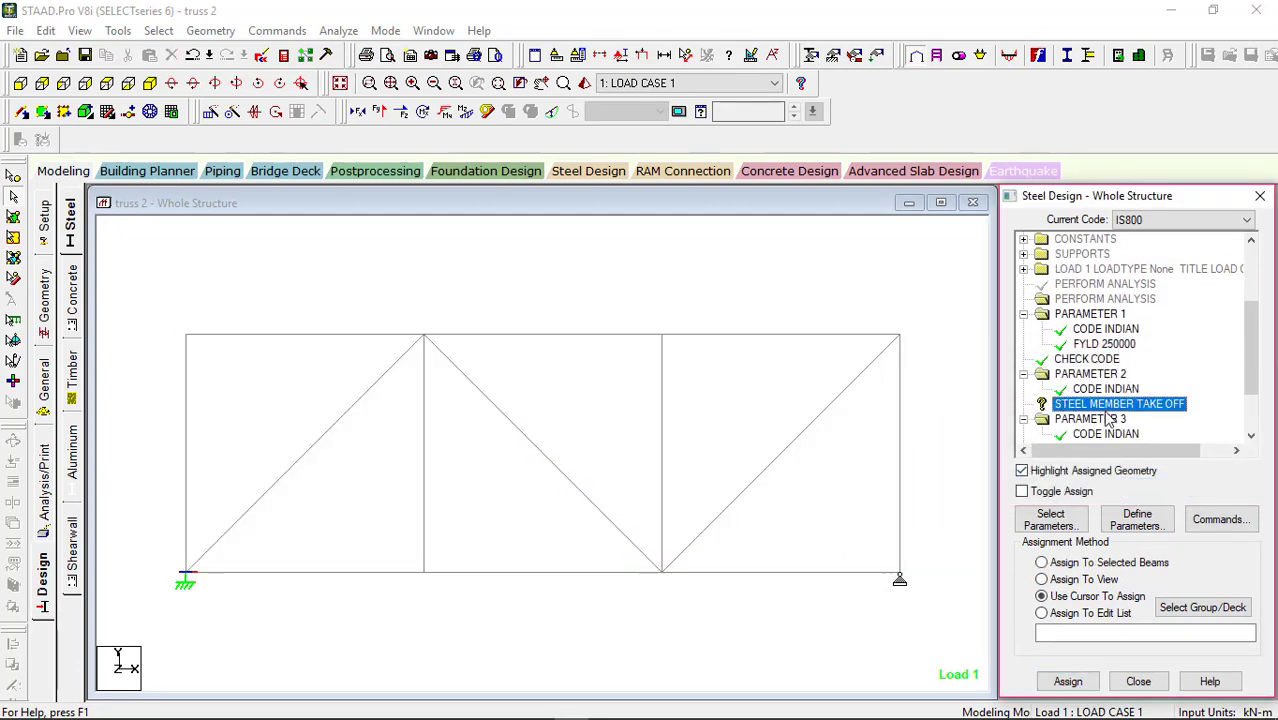
left_click(1068, 580)
left_click(1068, 681)
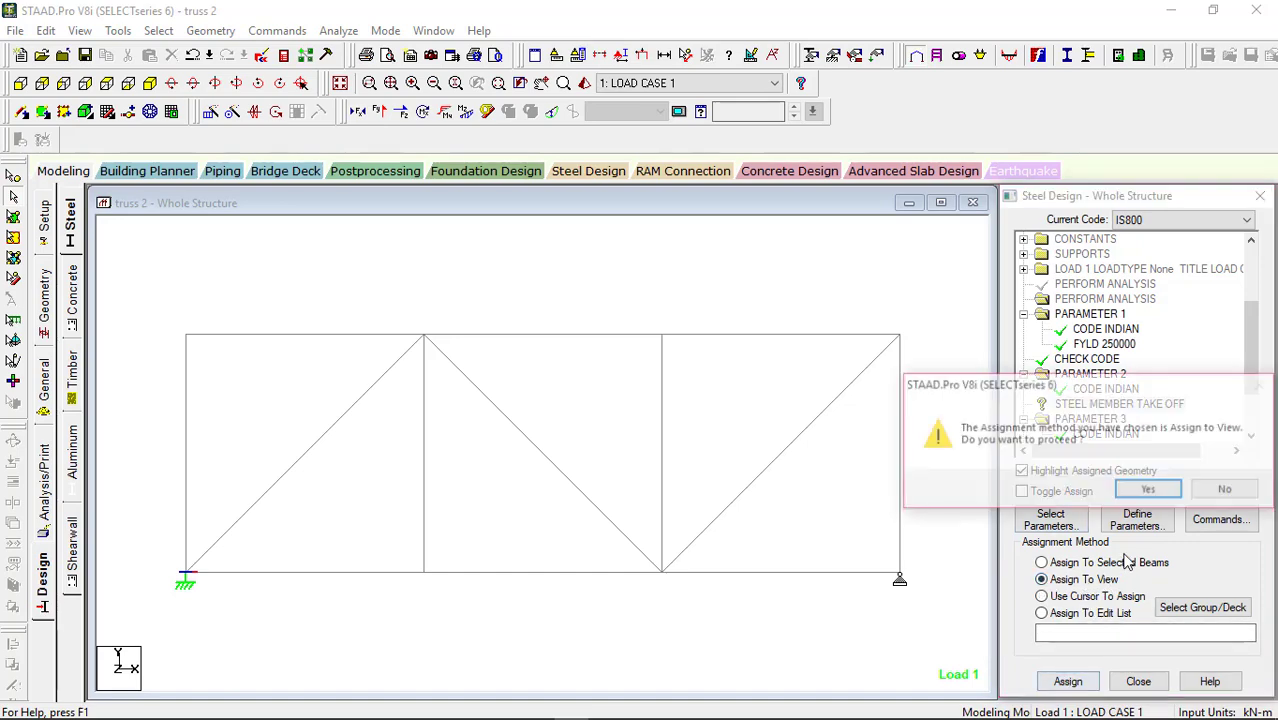
left_click(1149, 490)
Step: Assign the SELECT command to all truss members using Assign To View
scroll(1101, 349, "down", 2)
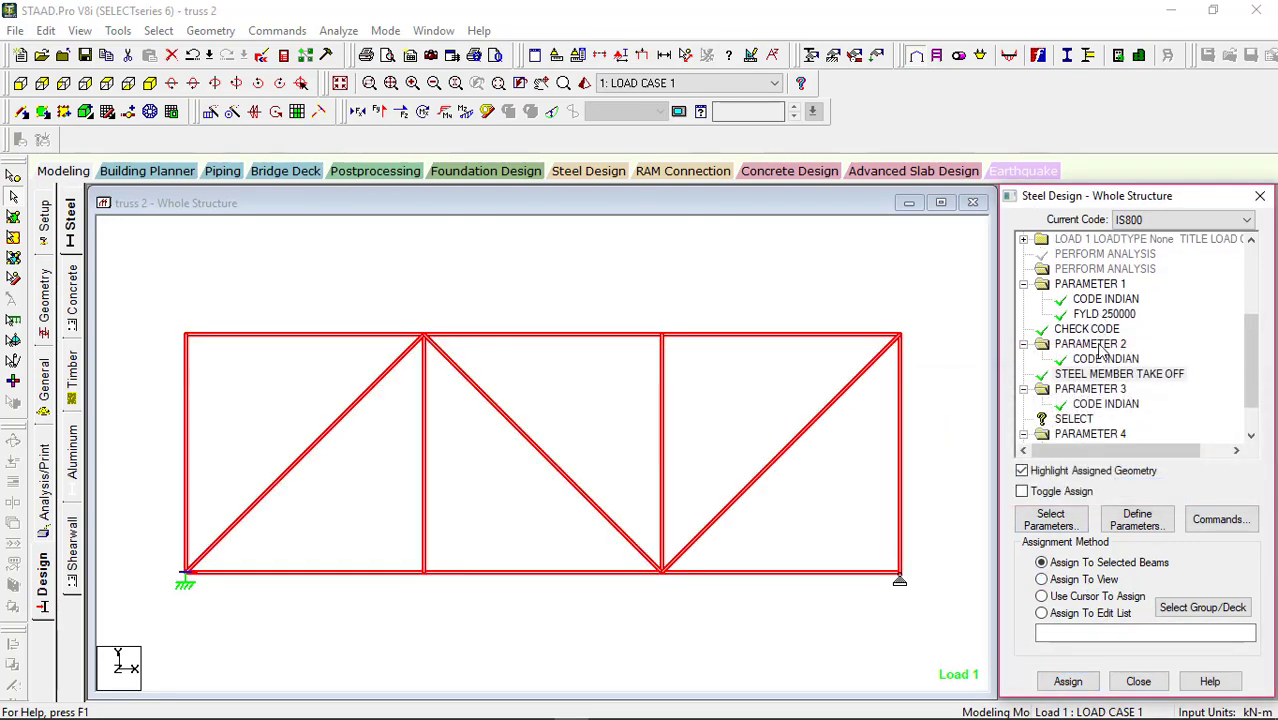
left_click(1074, 418)
scroll(1070, 440, "down", 2)
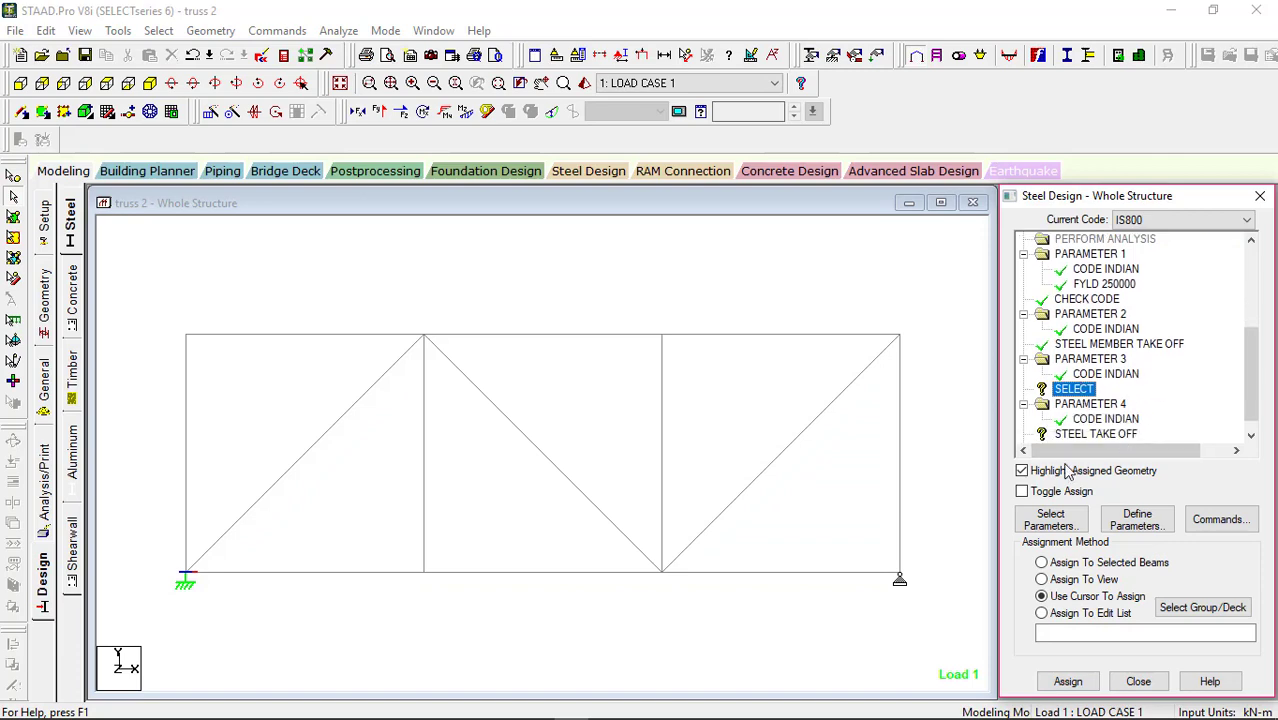
left_click(1056, 580)
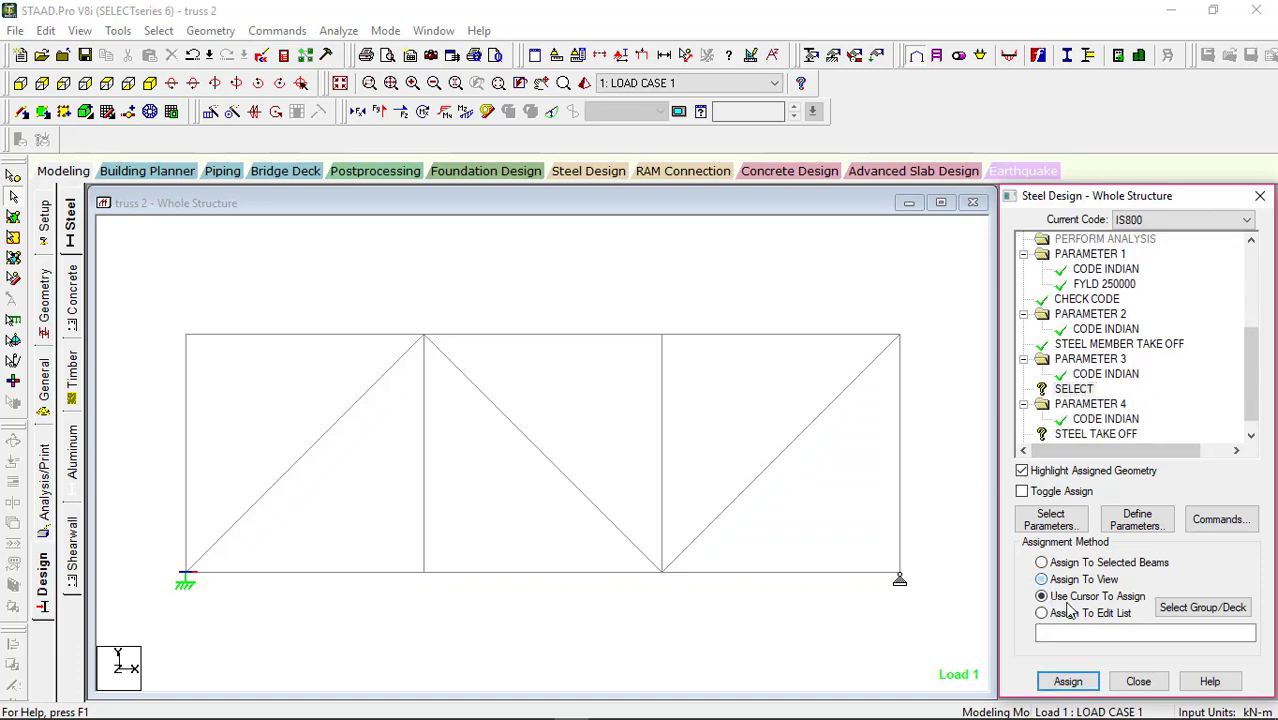
left_click(1066, 681)
left_click(1145, 489)
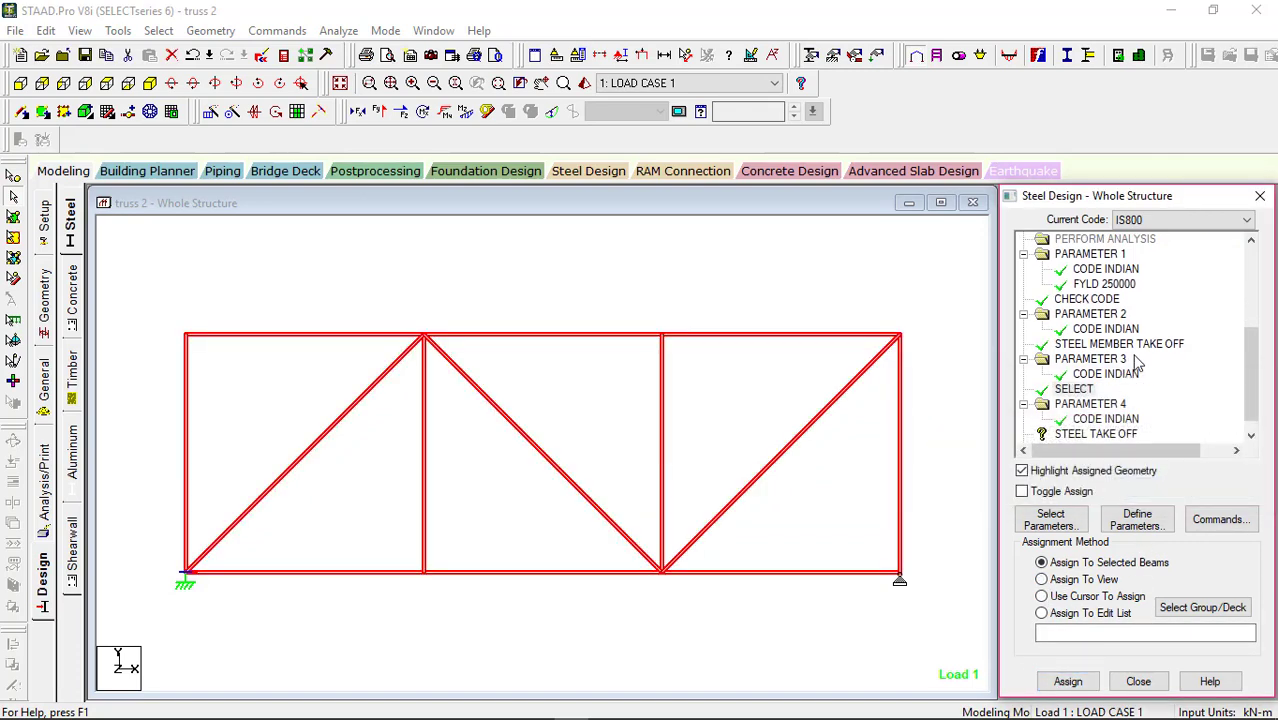
Step: Assign the STEEL TAKE OFF command to the whole truss using Assign To View
left_click(1112, 420)
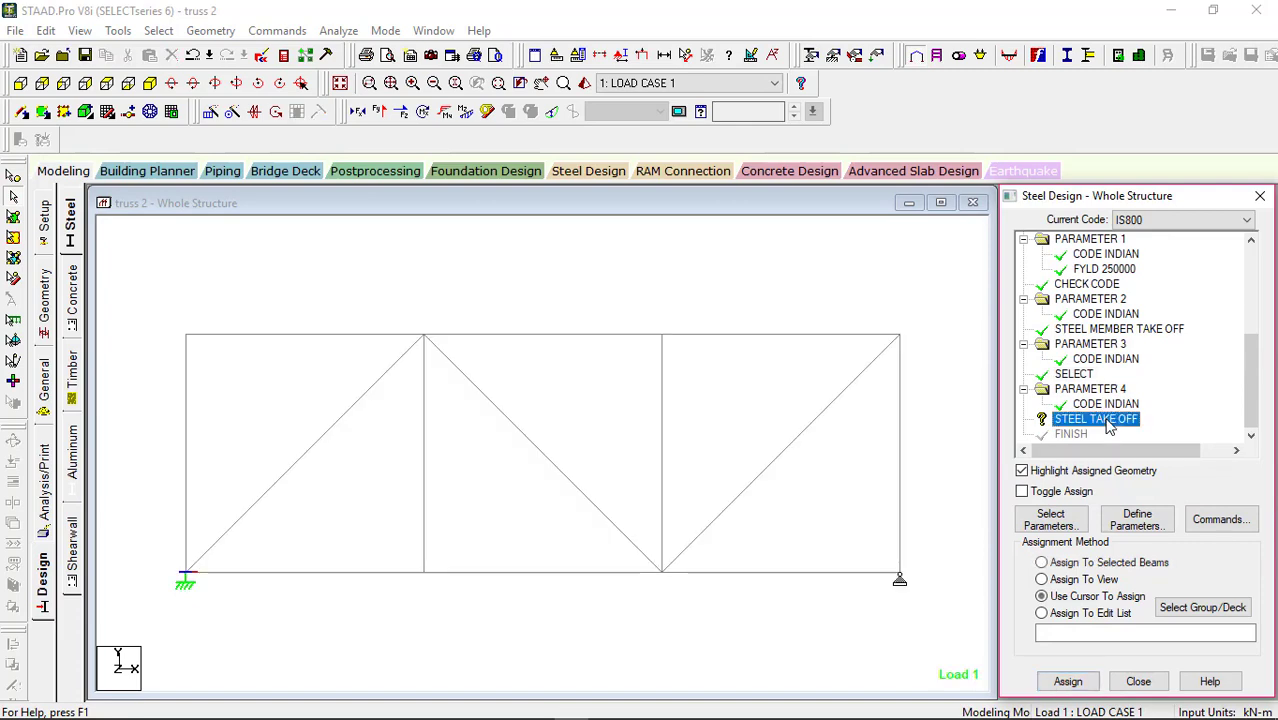
left_click(1043, 580)
left_click(1067, 683)
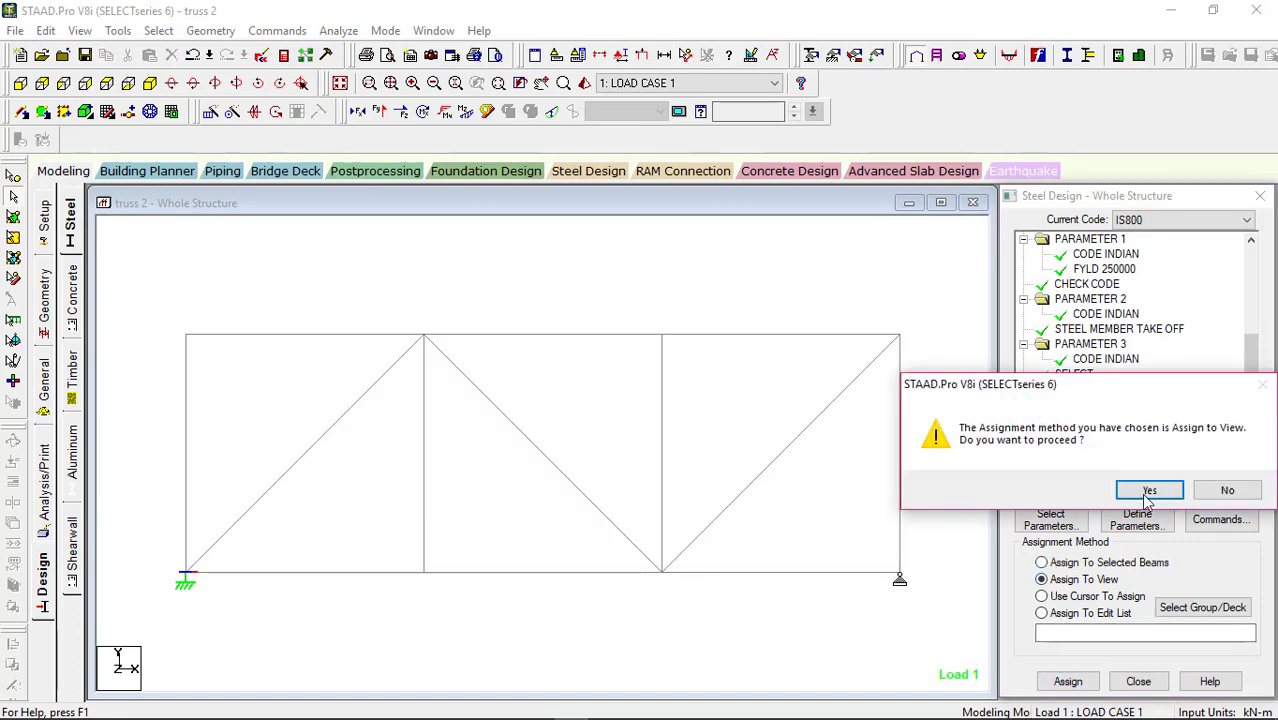
left_click(1145, 489)
scroll(1186, 387, "up", 4)
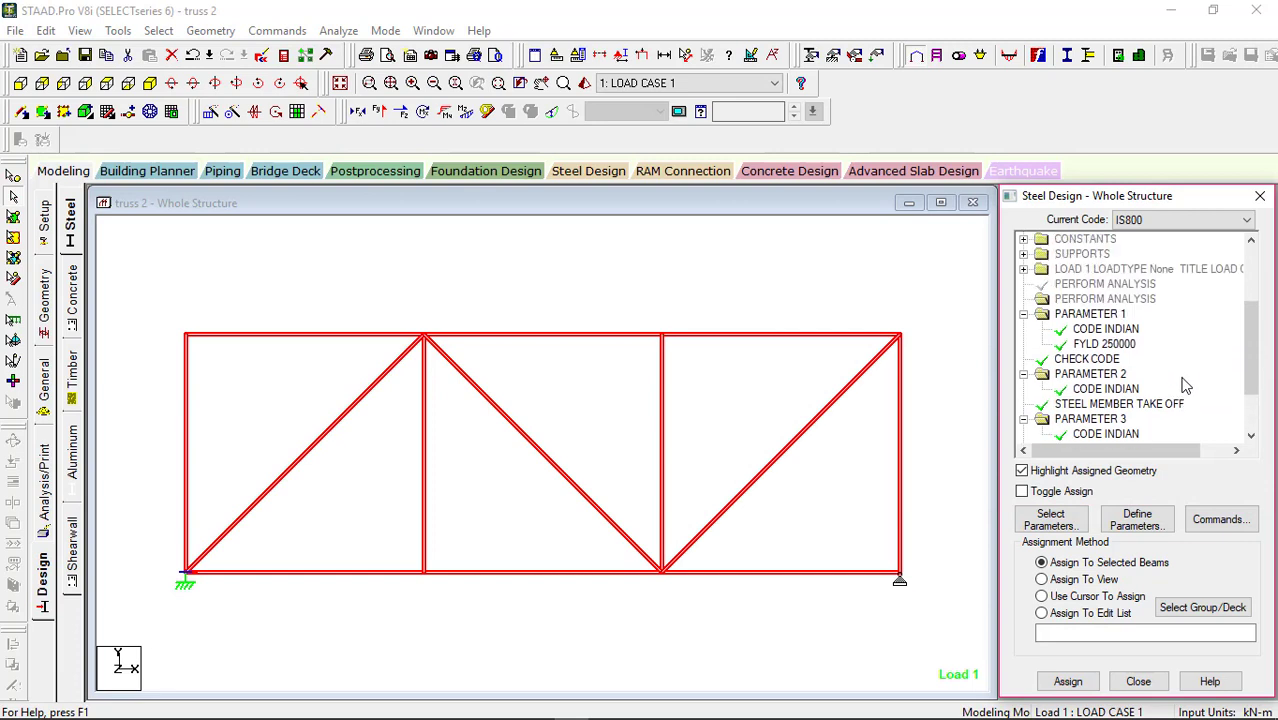
scroll(1185, 385, "down", 4)
scroll(1186, 386, "down", 1)
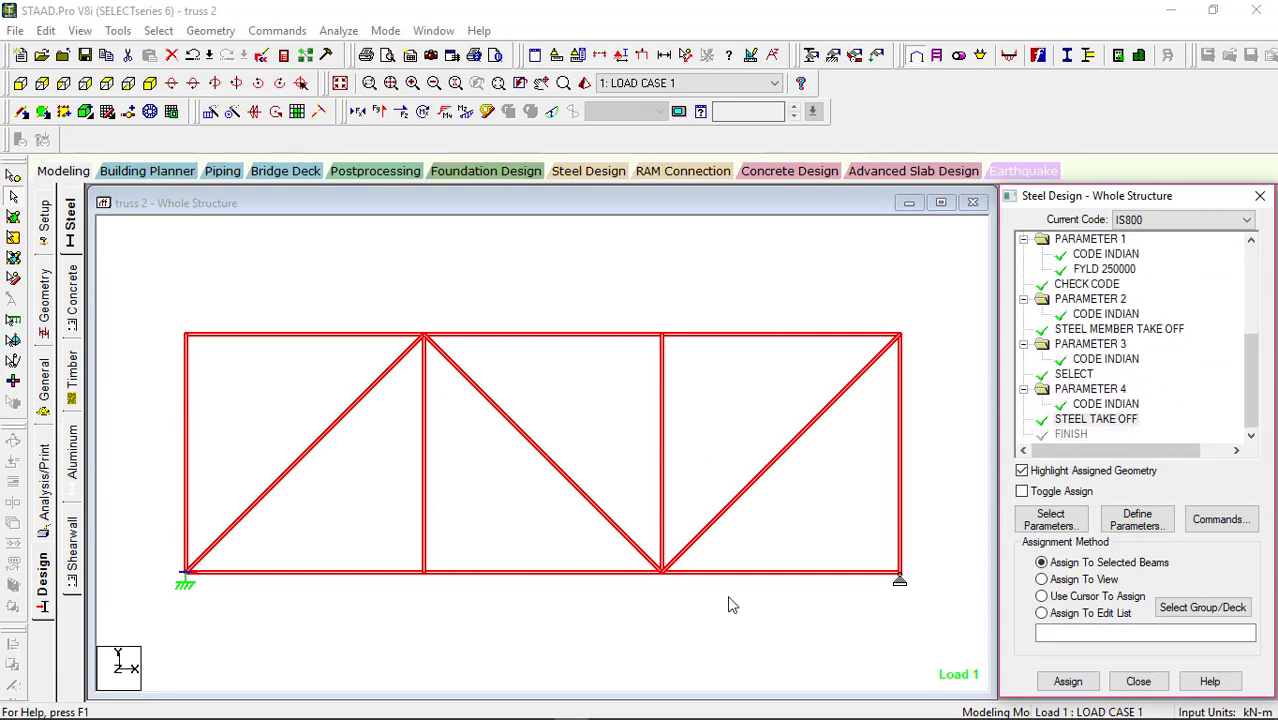
Step: Add another Perform Analysis command with the No Print option
left_click(276, 31)
mouse_move(320, 341)
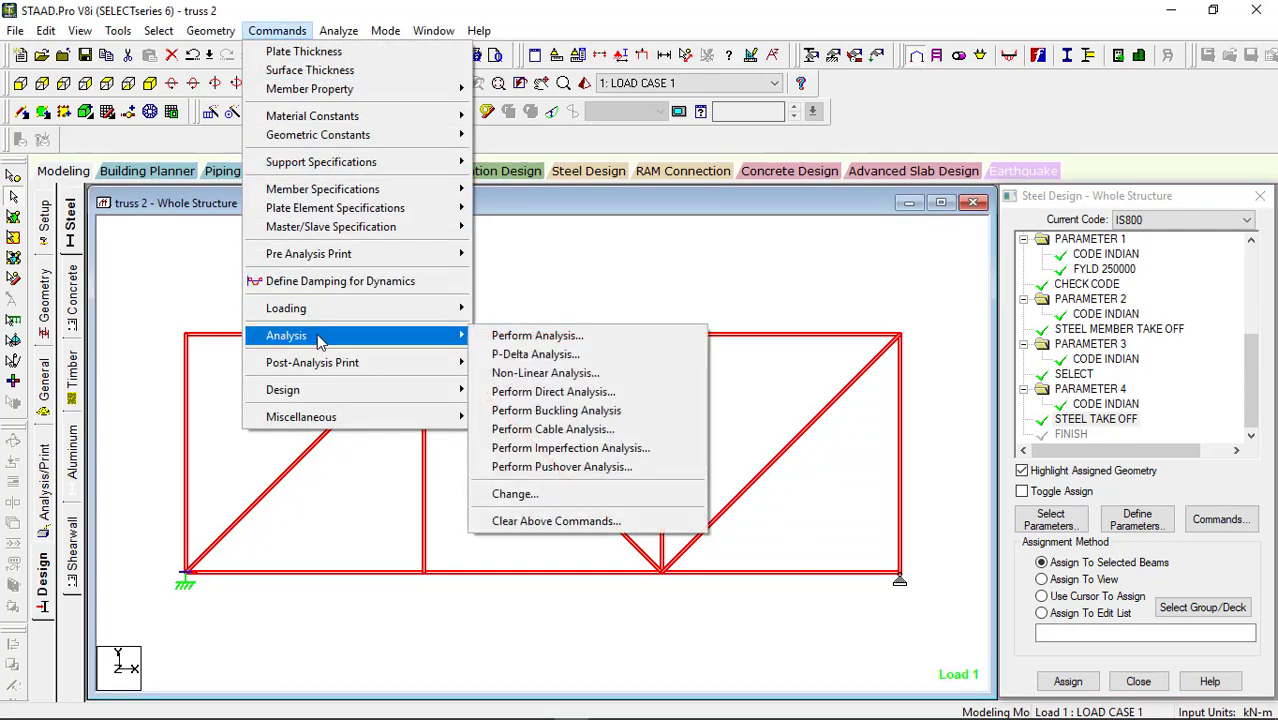
left_click(520, 336)
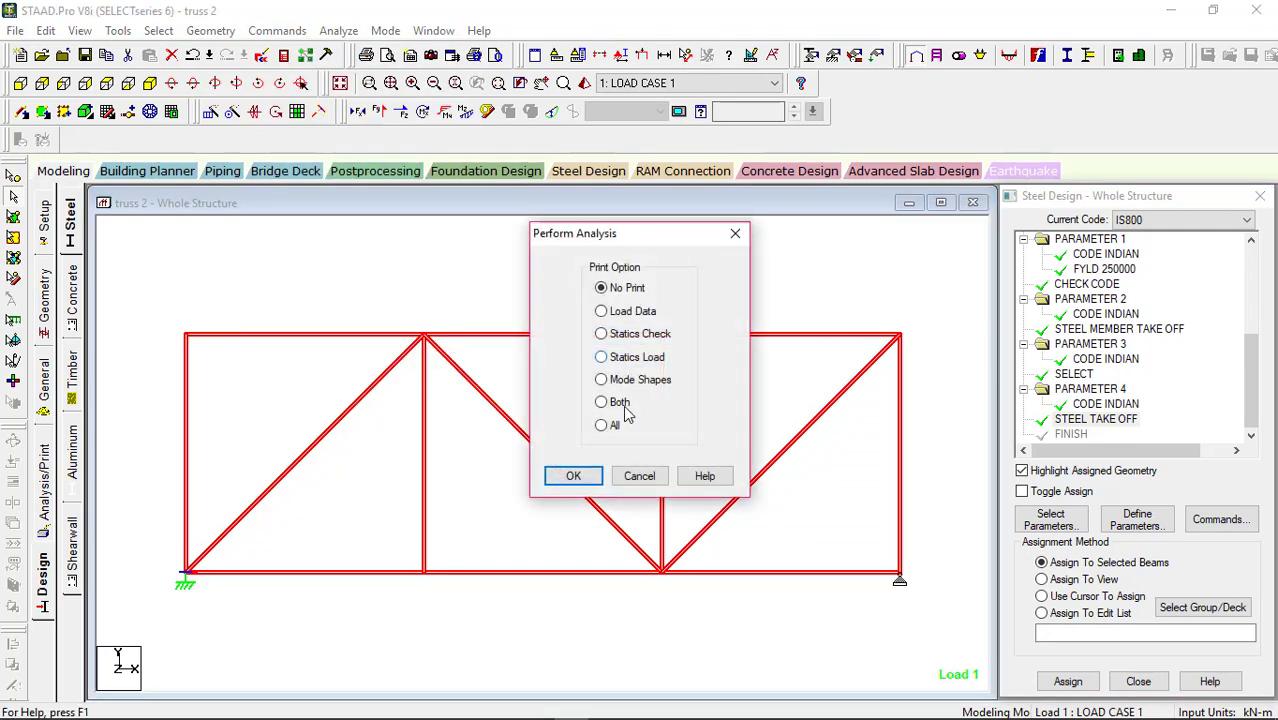
left_click(573, 476)
Step: Run the analysis on the saved structure and open its output file
left_click(338, 30)
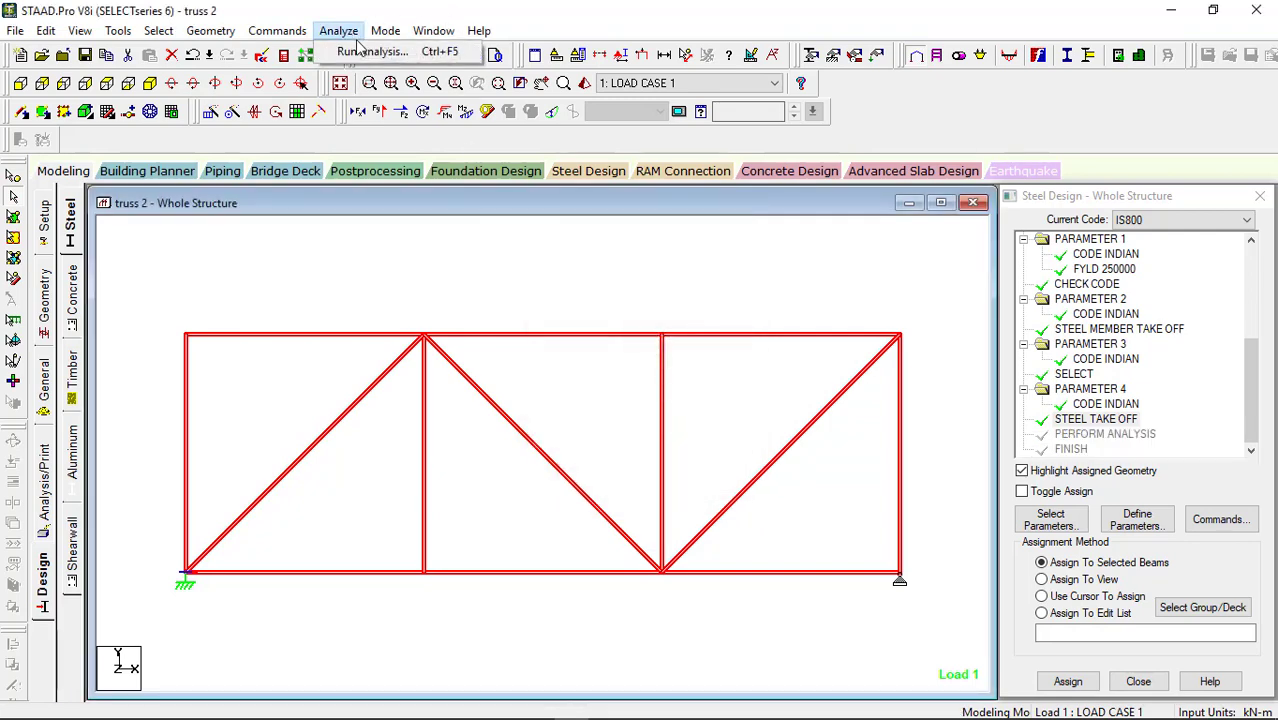
left_click(368, 51)
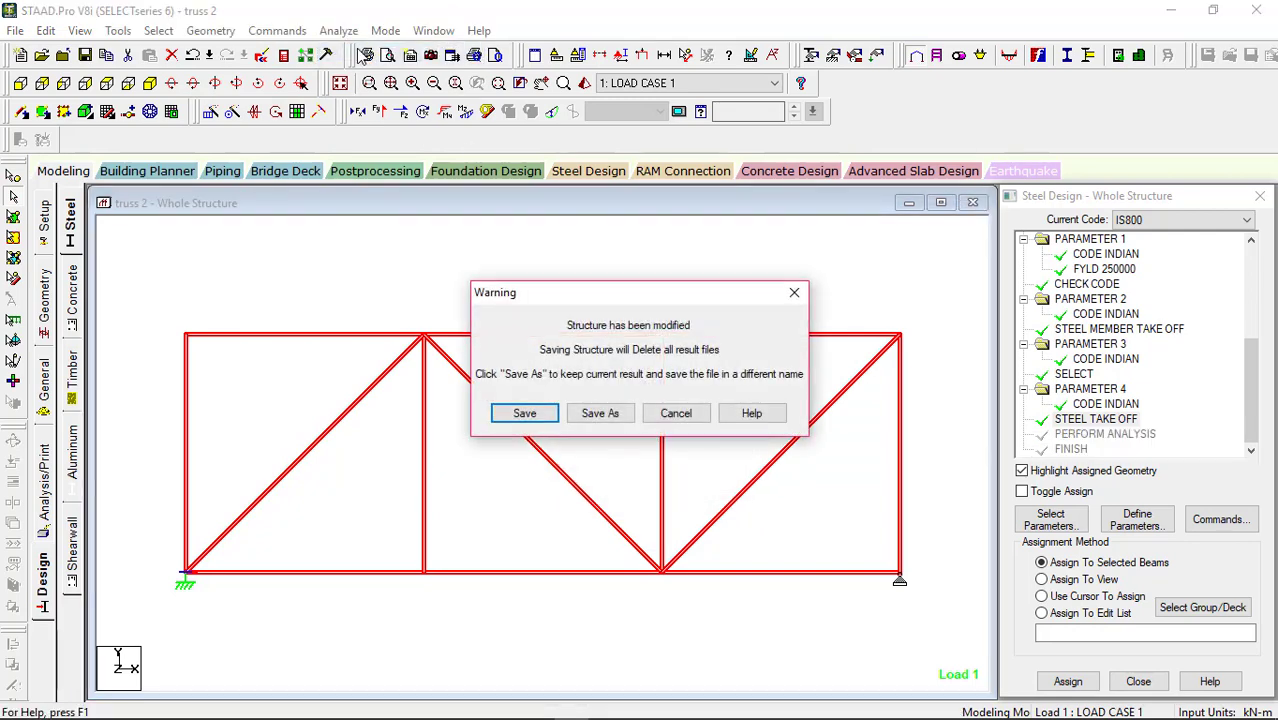
left_click(514, 418)
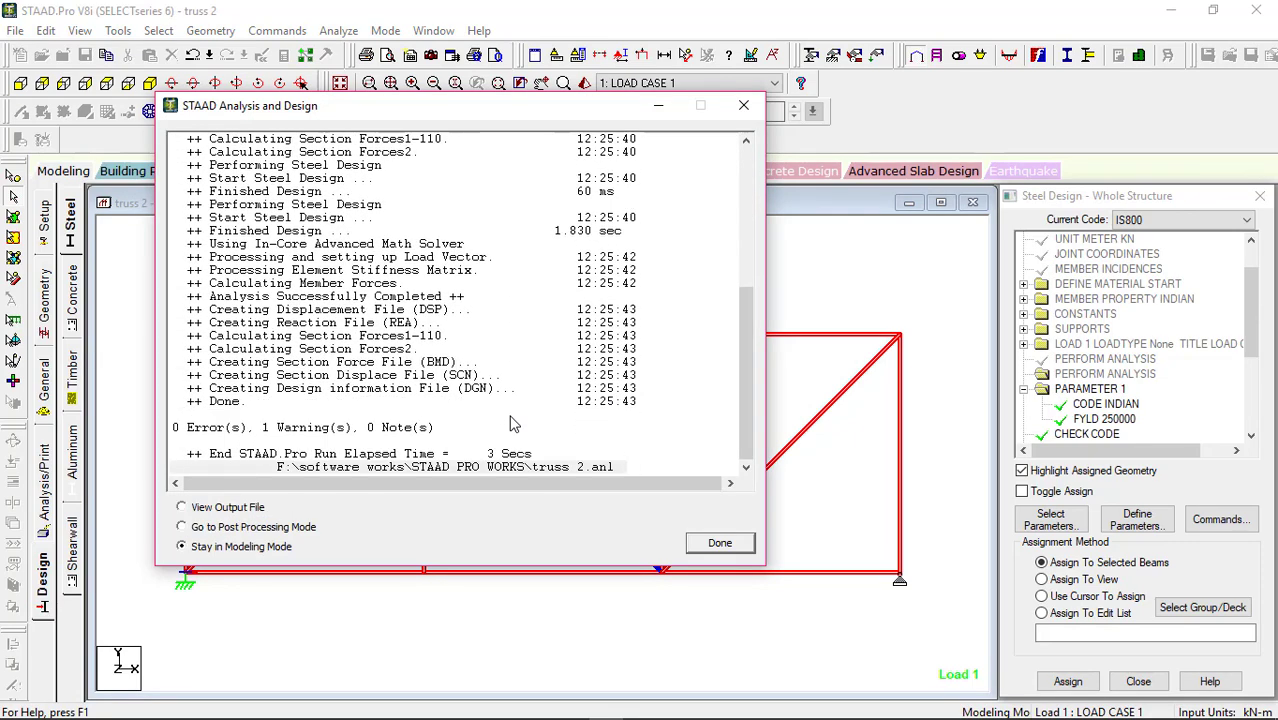
left_click(208, 508)
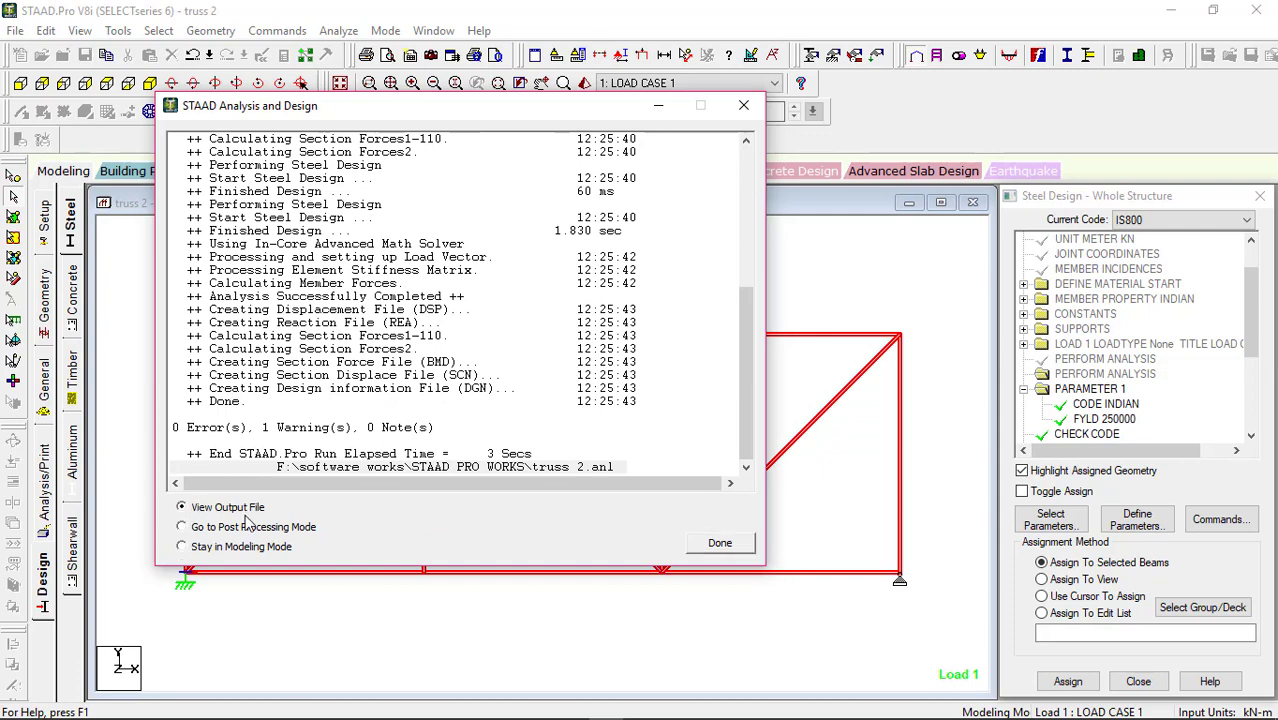
left_click(719, 543)
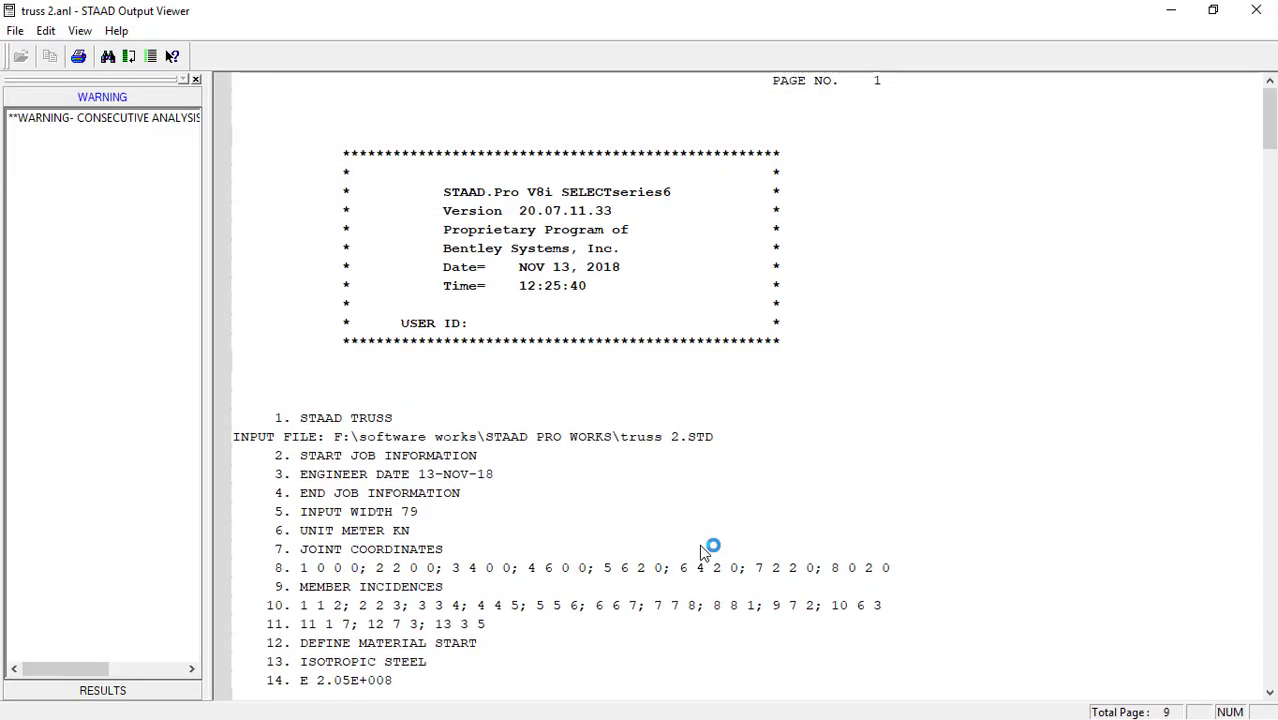
Step: Examine the IS-800 code checking results for the truss members in the output's first STEEL DESIGN section
left_click(124, 690)
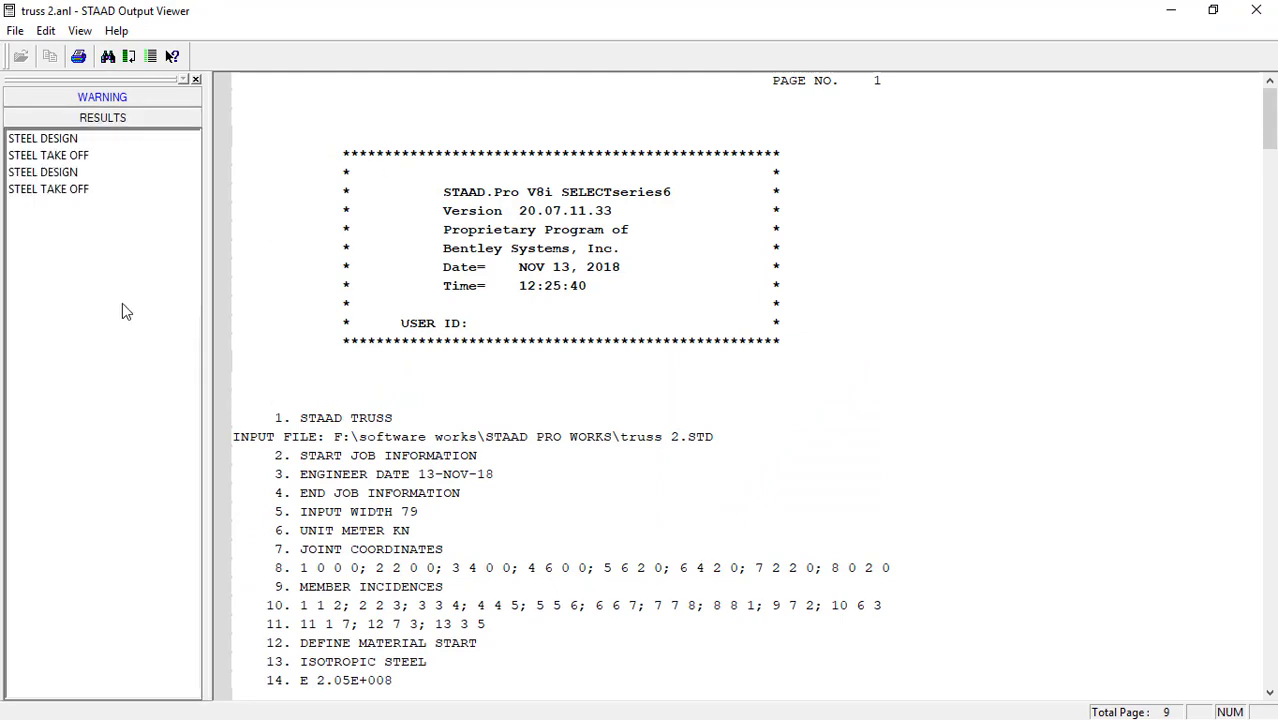
left_click(42, 139)
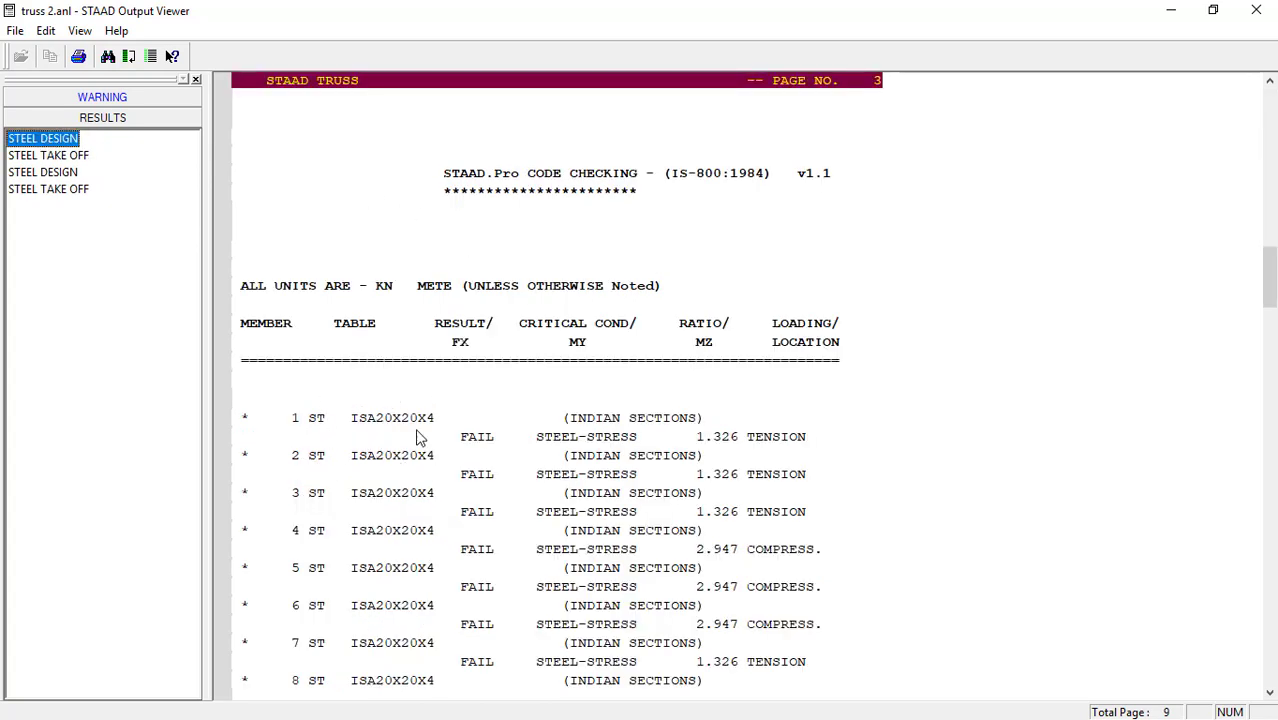
scroll(400, 430, "down", 2)
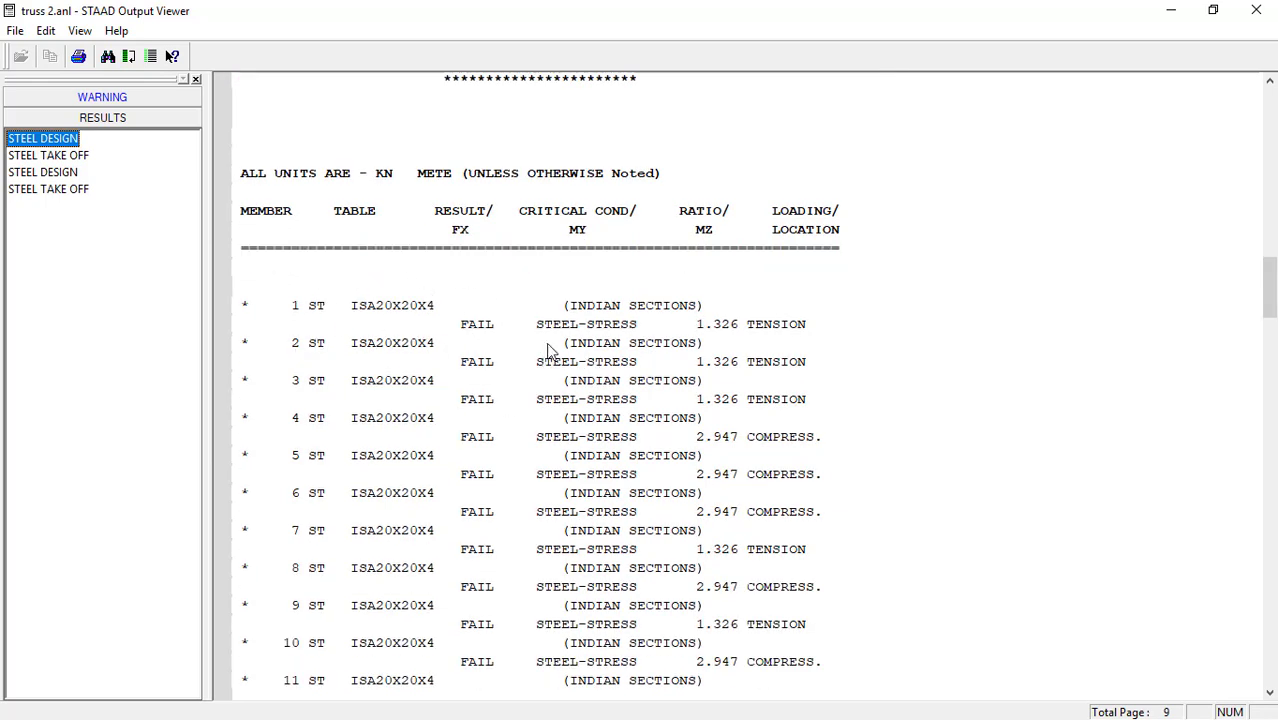
scroll(575, 388, "down", 2)
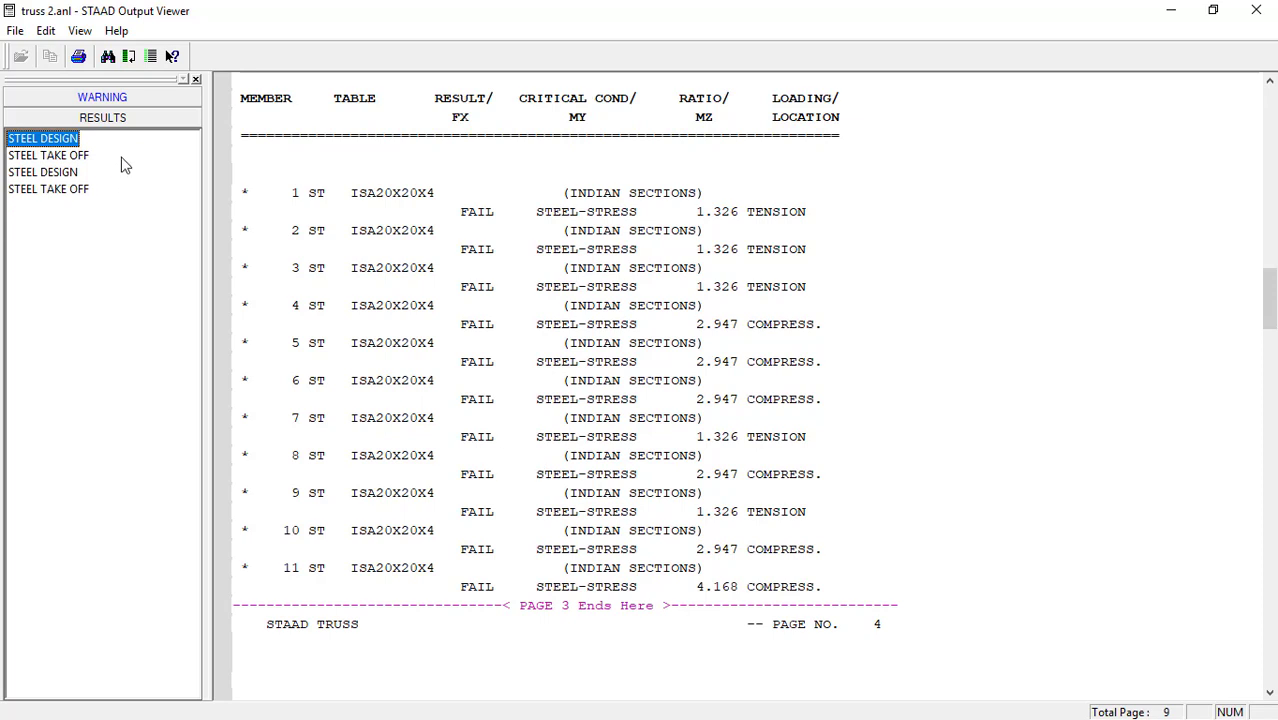
Step: Examine the first STEEL TAKE OFF section for each member's profile, length and weight
left_click(79, 156)
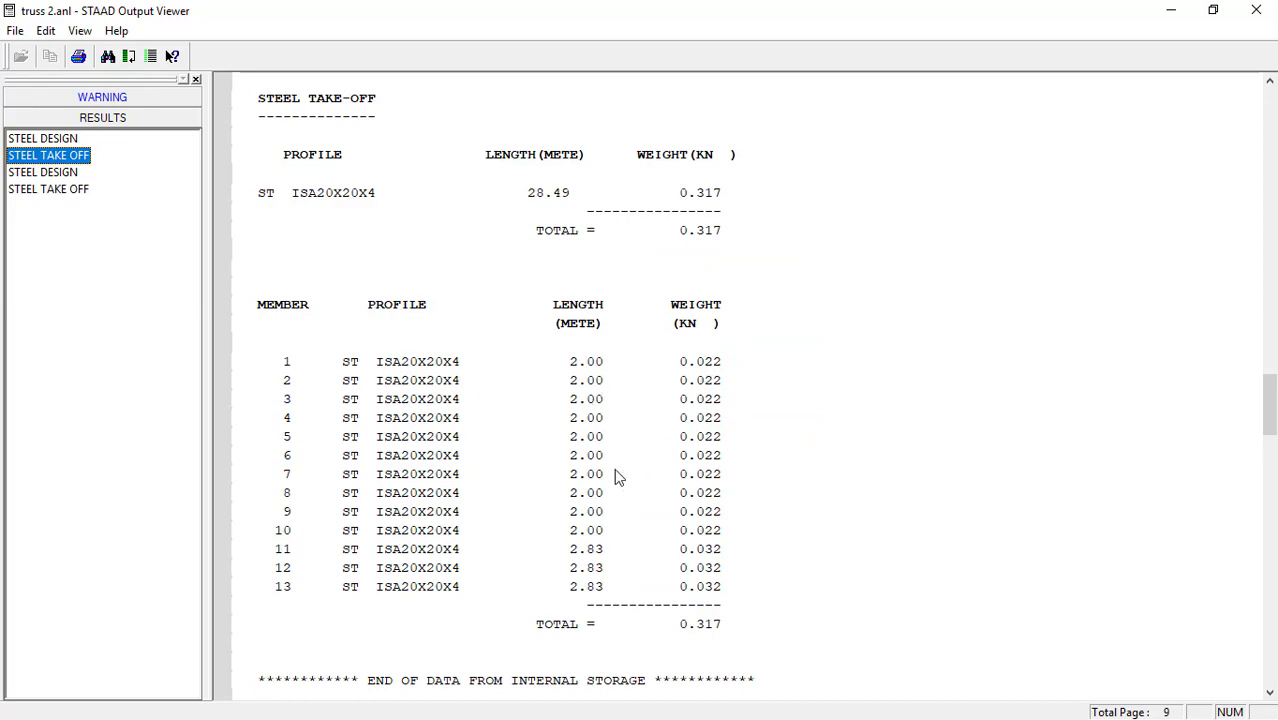
scroll(677, 457, "down", 3)
scroll(676, 456, "up", 13)
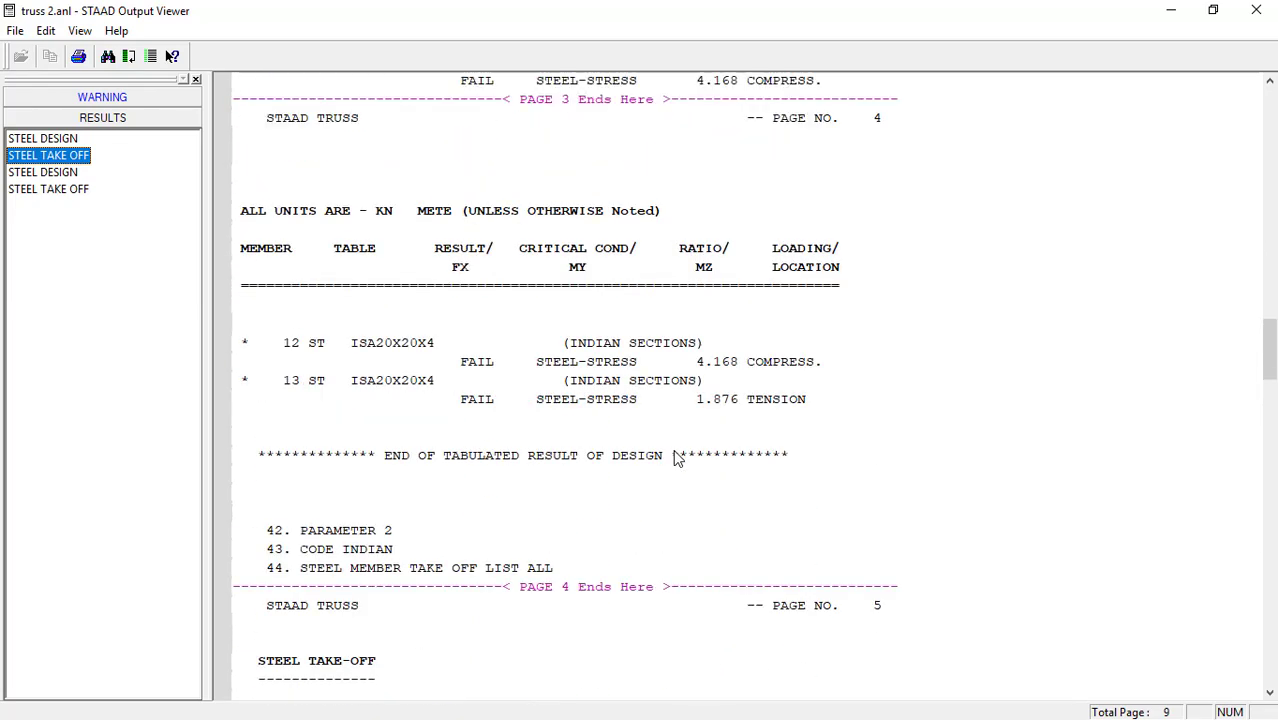
scroll(525, 288, "up", 4)
scroll(528, 330, "down", 11)
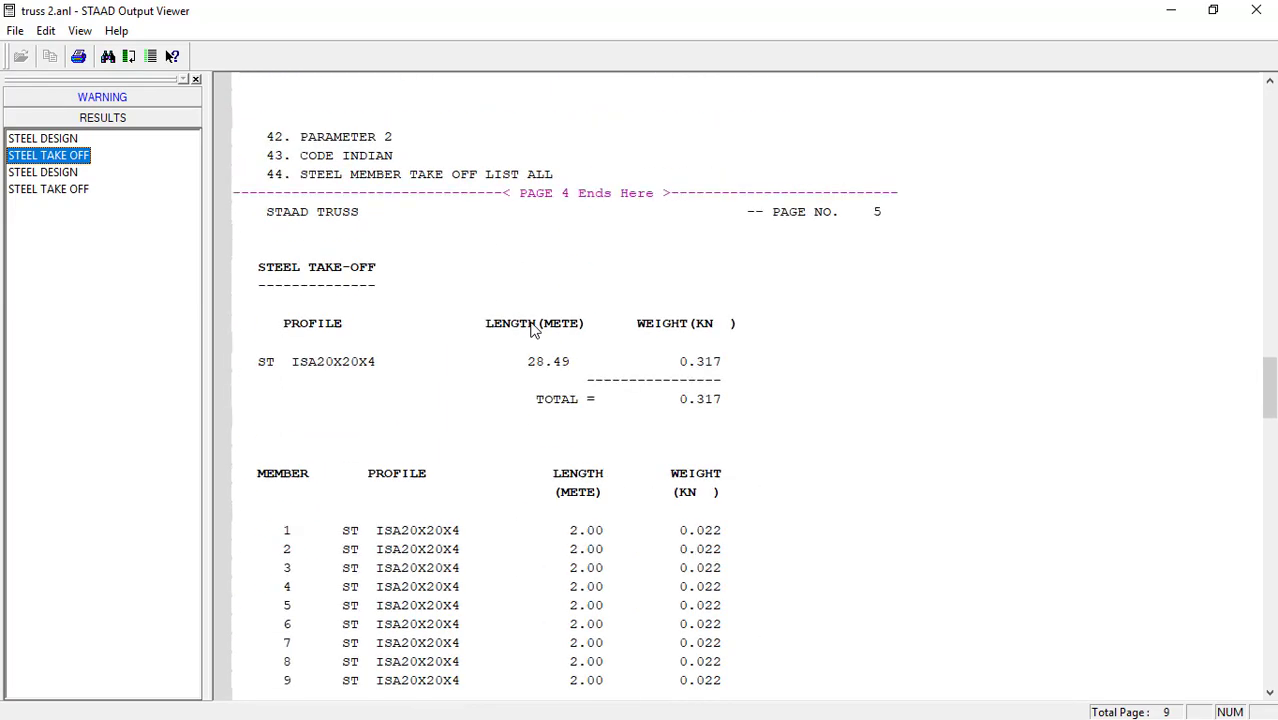
Step: Examine the member selection results in the second STEEL DESIGN section for the chosen sections and their ratios
left_click(57, 173)
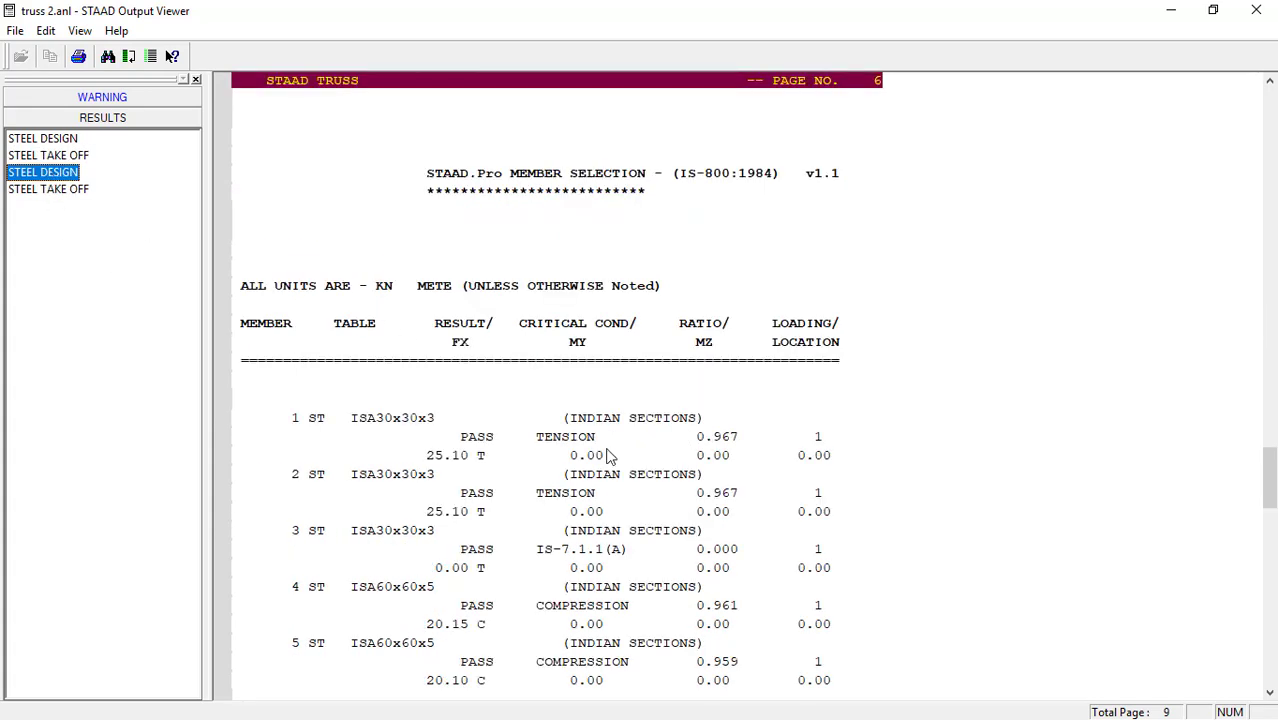
scroll(551, 453, "down", 2)
scroll(551, 453, "down", 3)
scroll(470, 352, "up", 3)
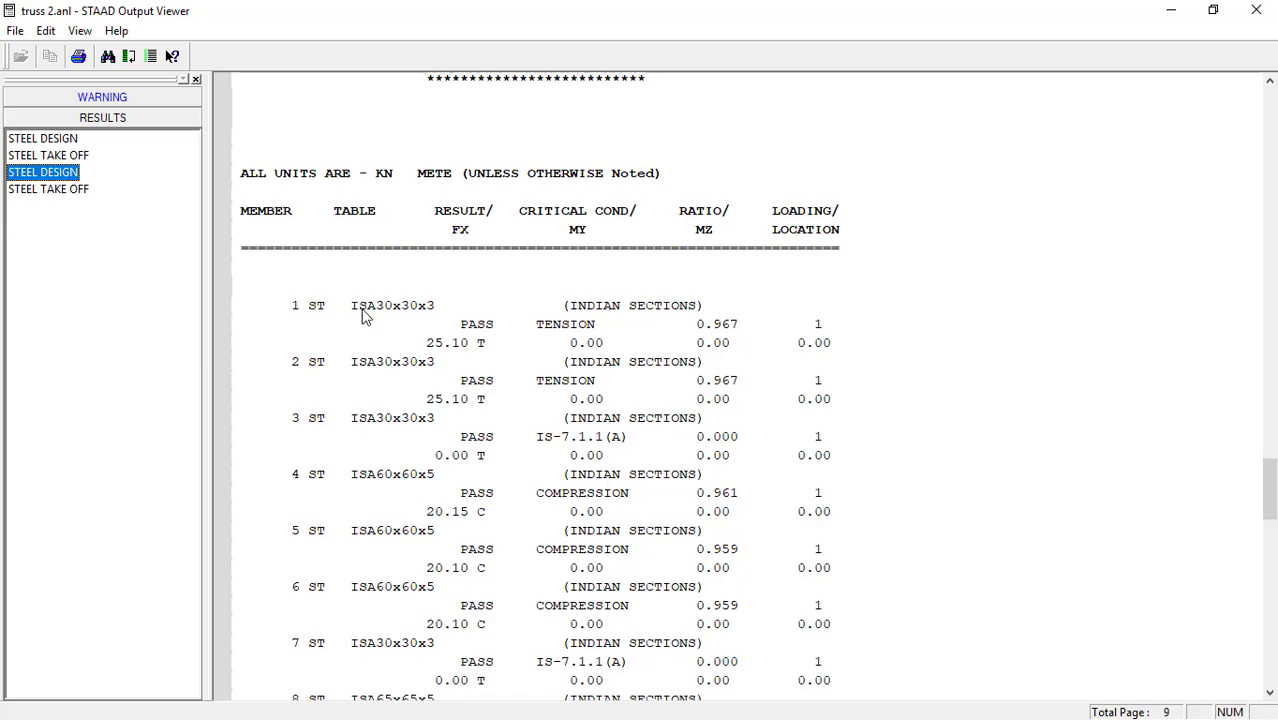
scroll(668, 372, "up", 1)
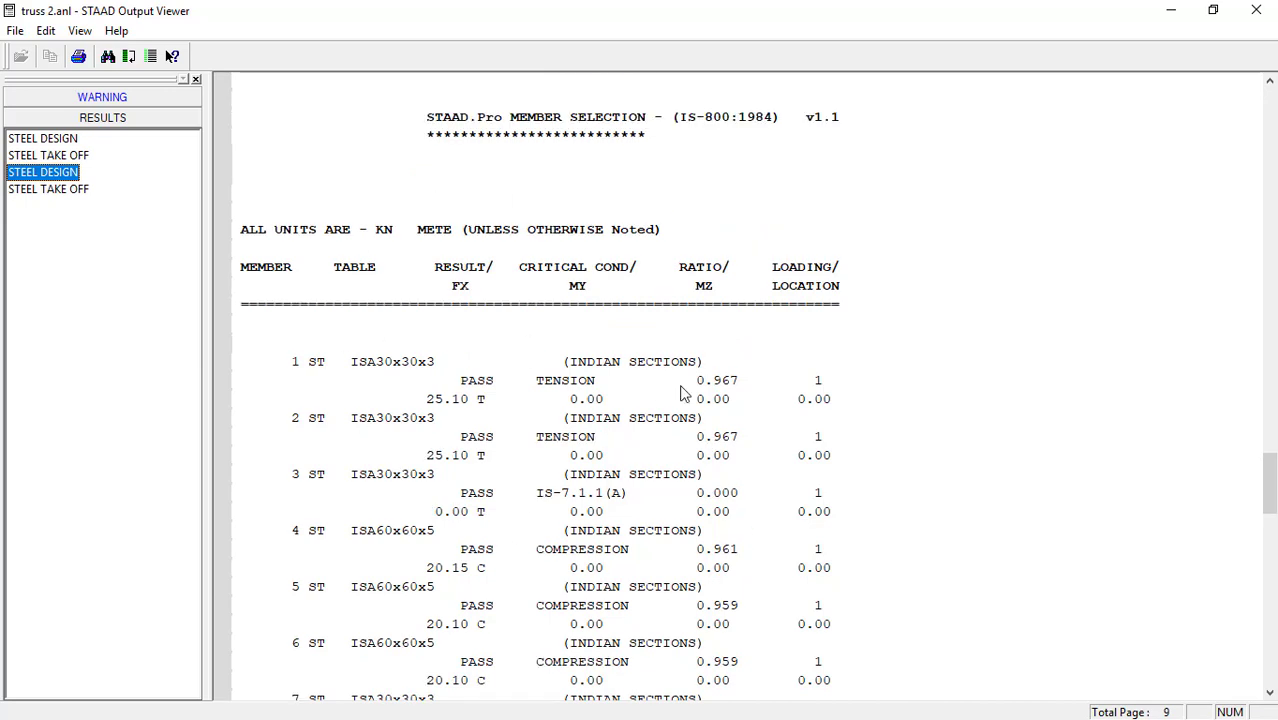
scroll(683, 393, "down", 2)
scroll(600, 387, "down", 1)
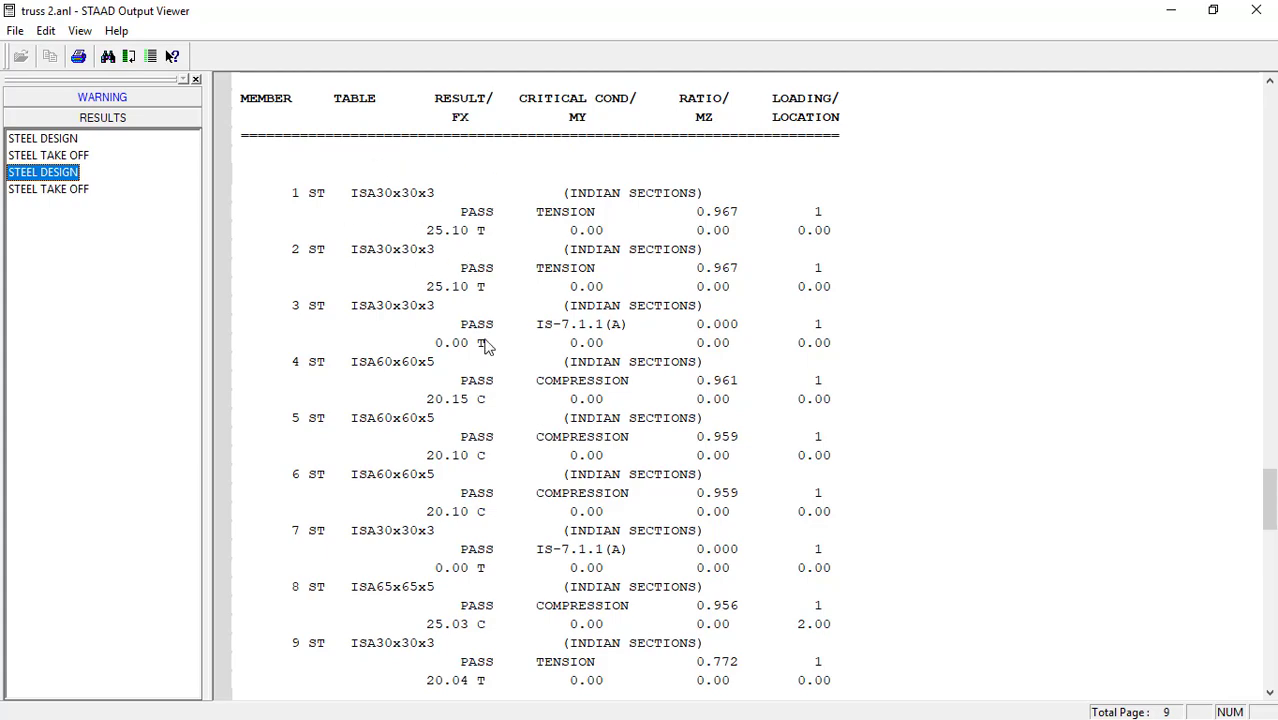
scroll(653, 246, "down", 12)
scroll(651, 246, "down", 7)
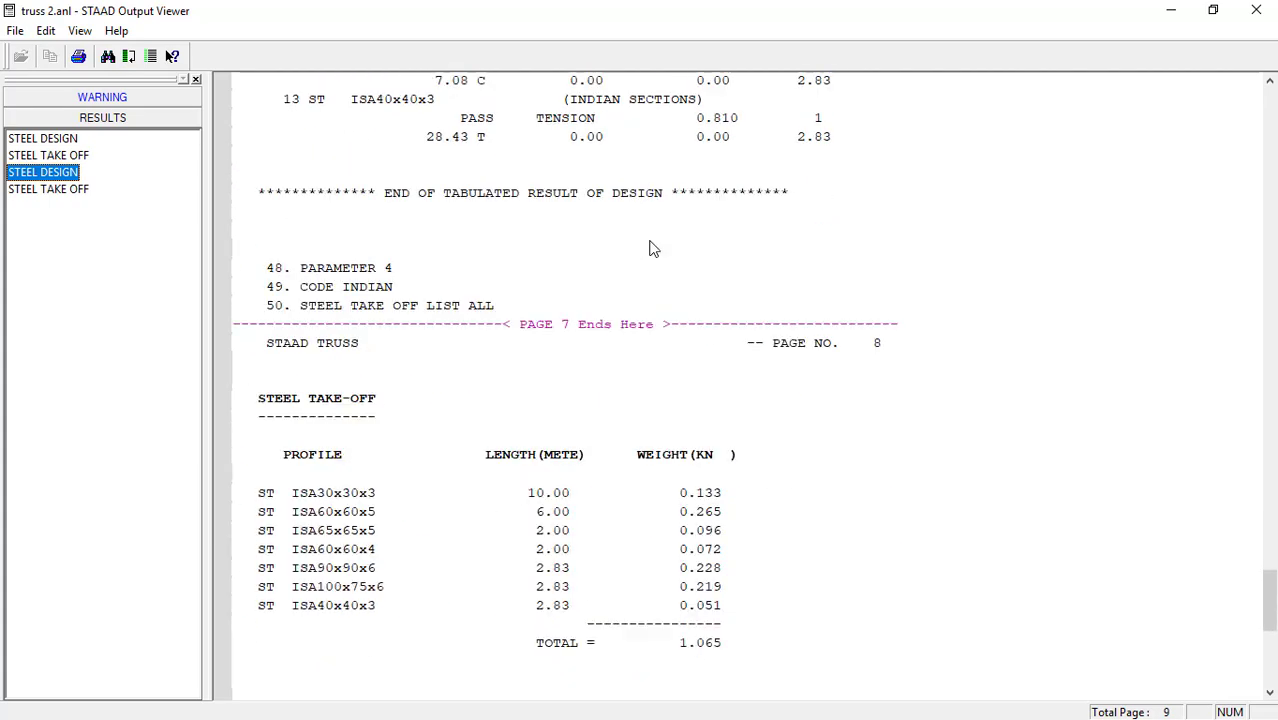
Step: Examine the final STEEL TAKE OFF table for the length and weight of each selected profile
left_click(44, 190)
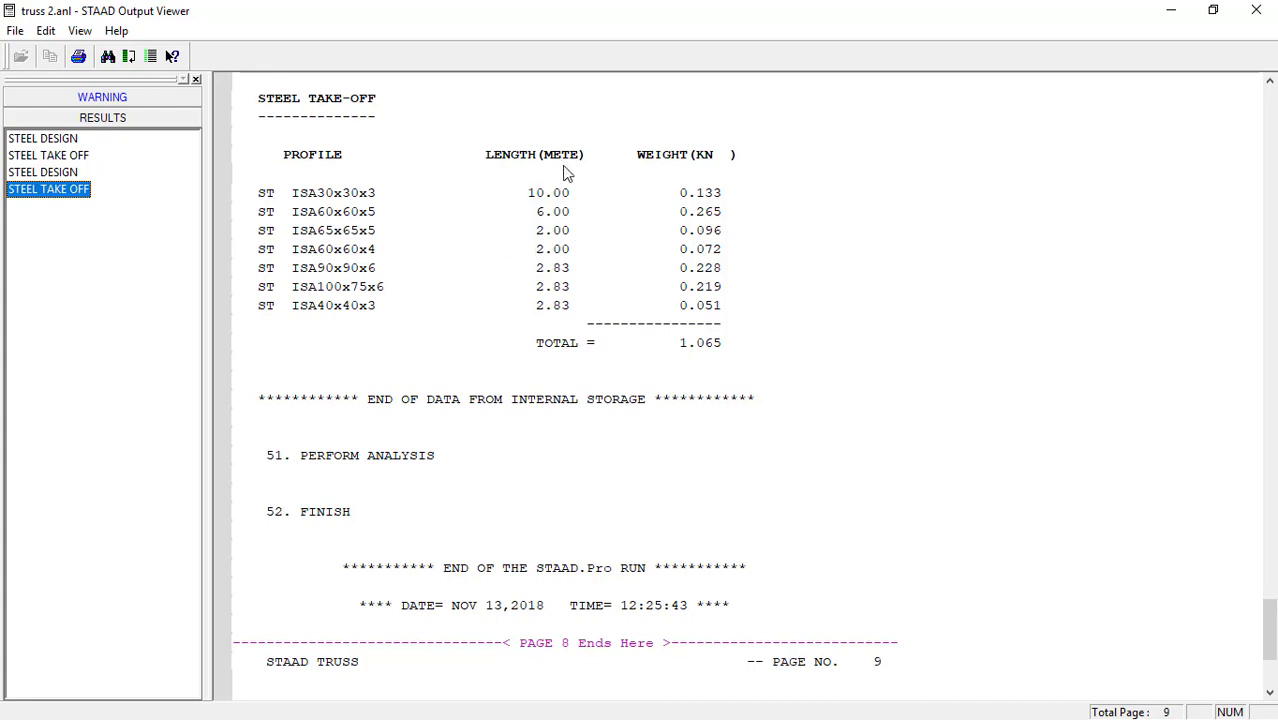
scroll(594, 297, "up", 5)
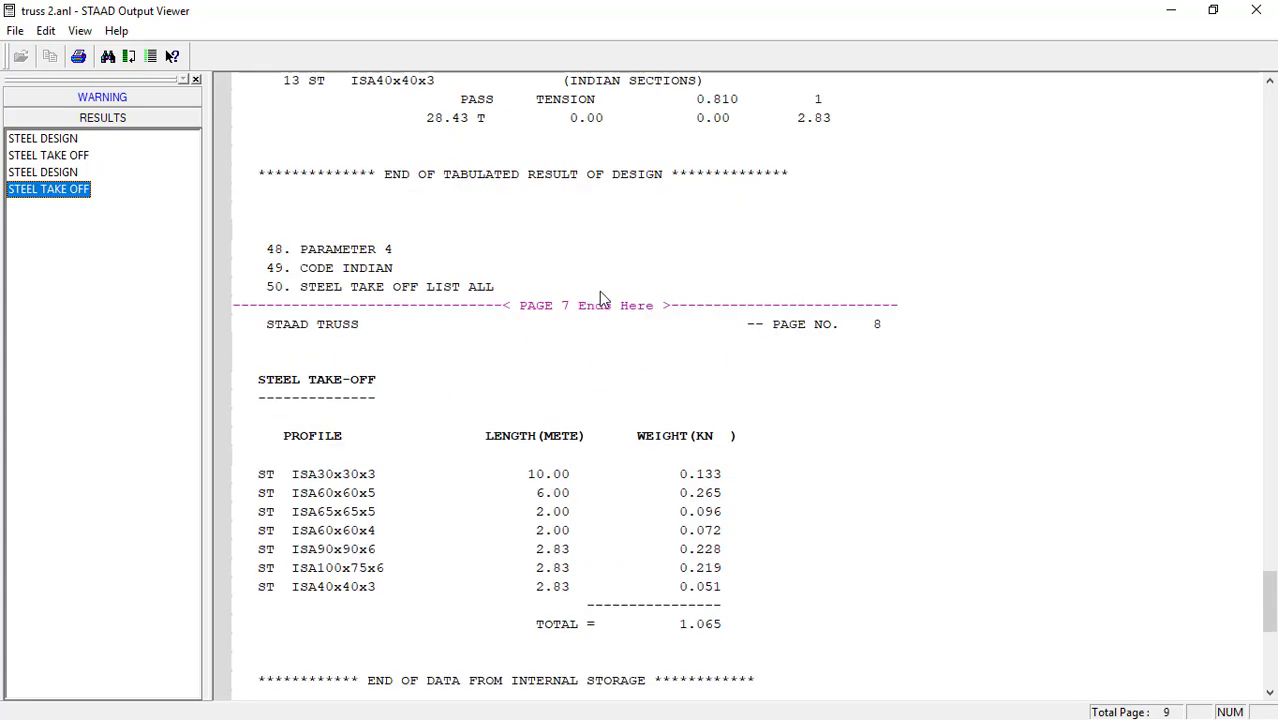
scroll(733, 425, "up", 2)
scroll(654, 506, "down", 3)
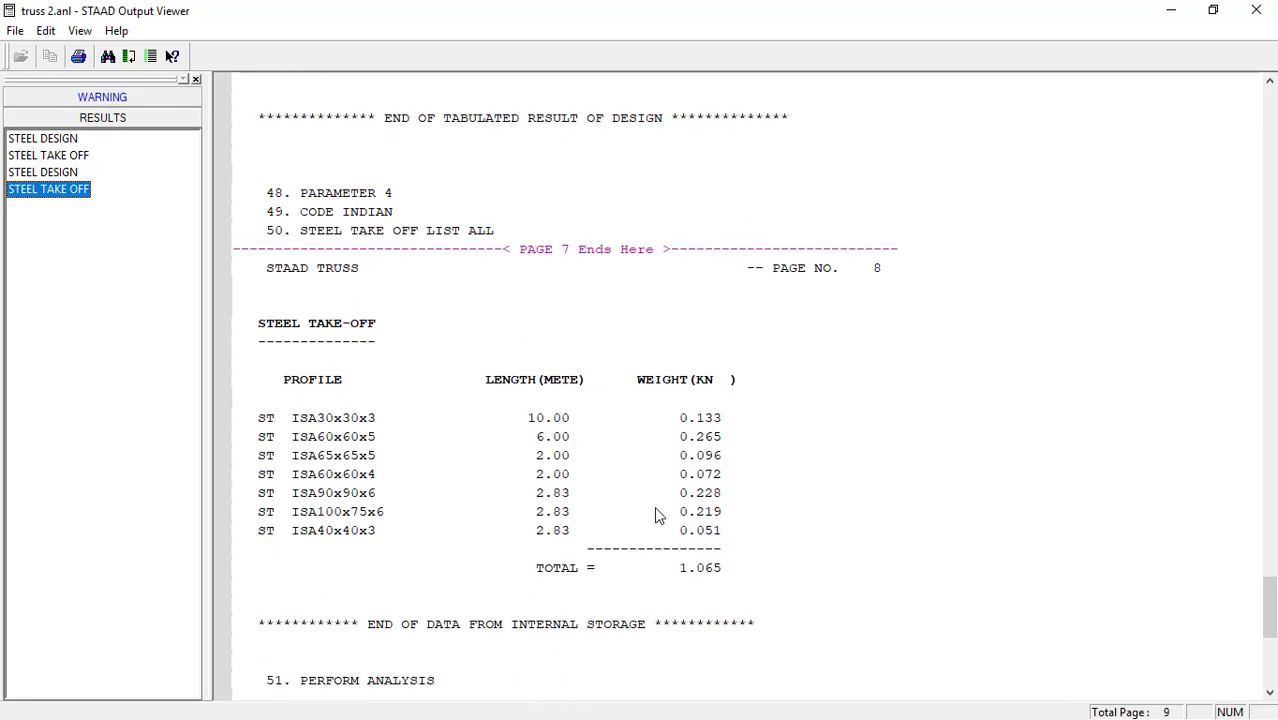
Step: Review the selected sections and design ratios of all members again, comparing them with the original member take-off
scroll(654, 506, "up", 13)
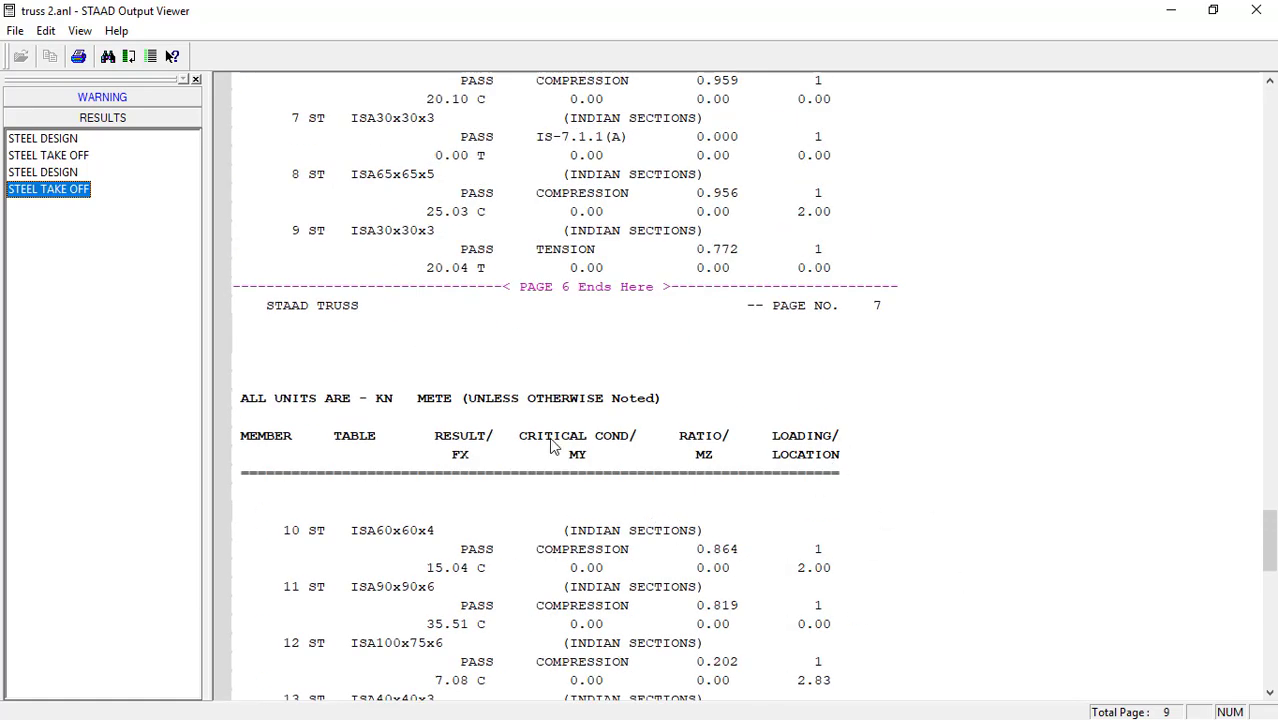
scroll(870, 395, "up", 2)
scroll(850, 390, "down", 9)
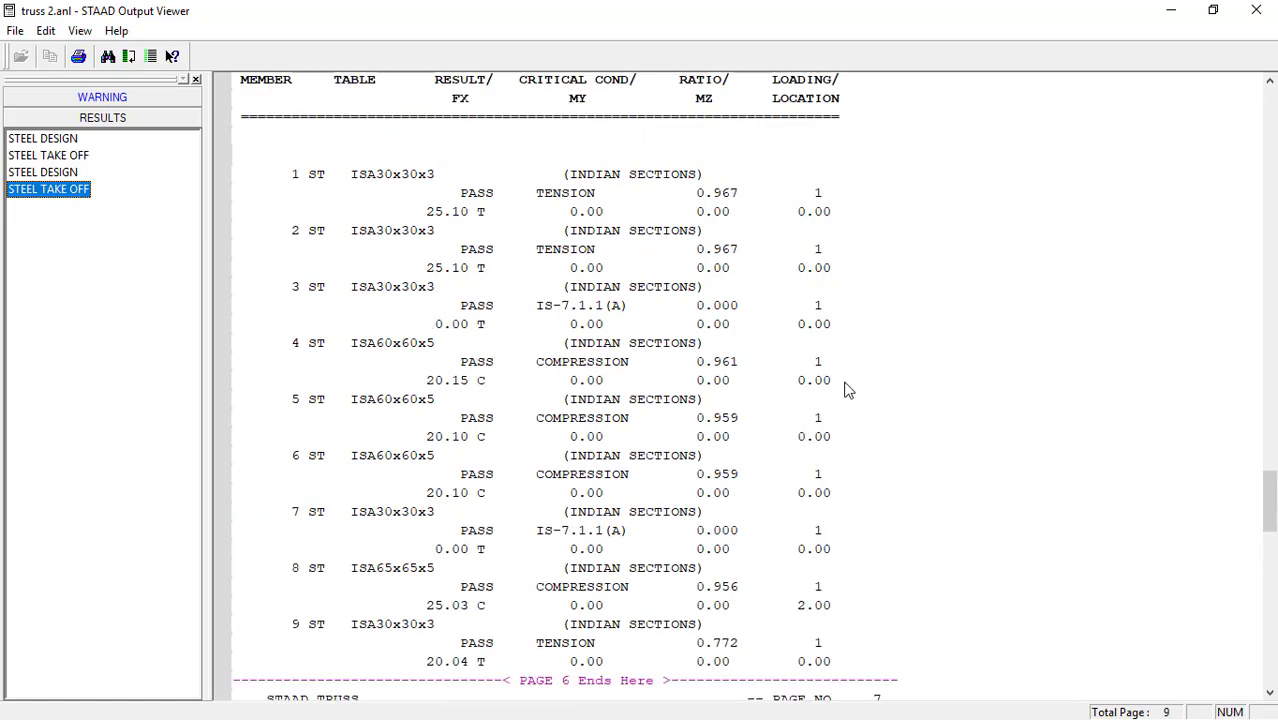
scroll(1083, 357, "up", 3)
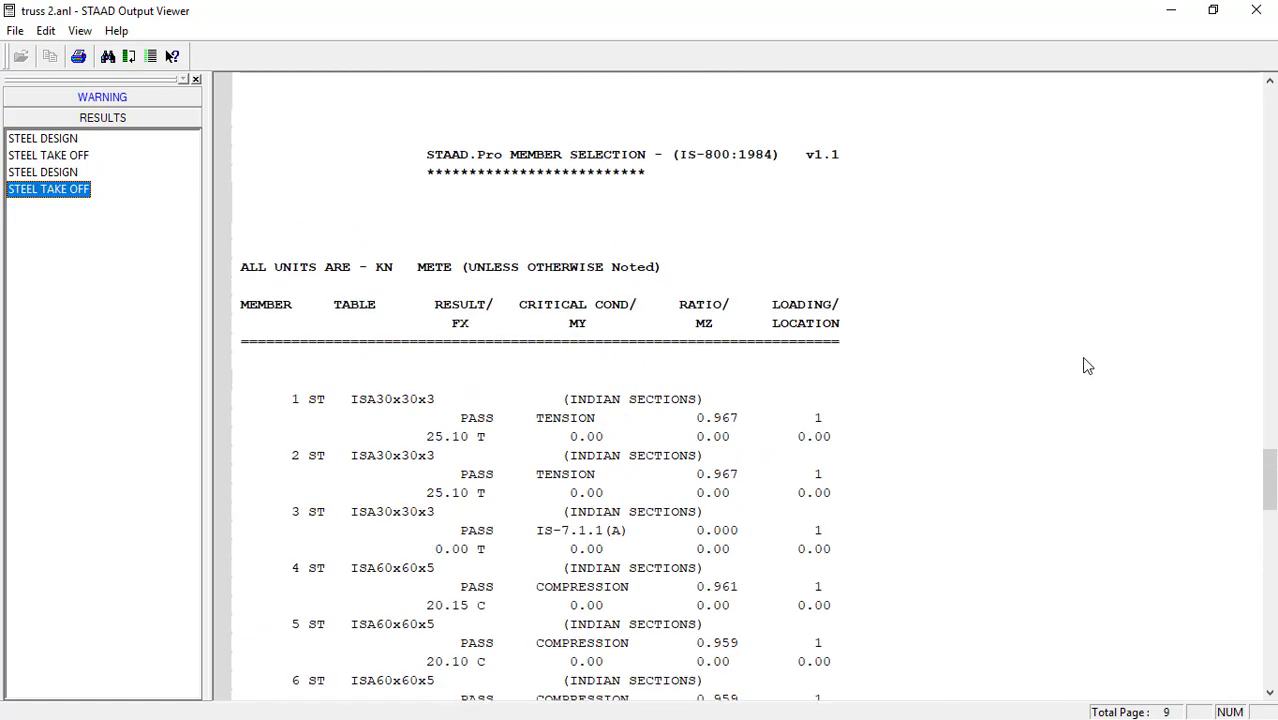
scroll(915, 395, "up", 4)
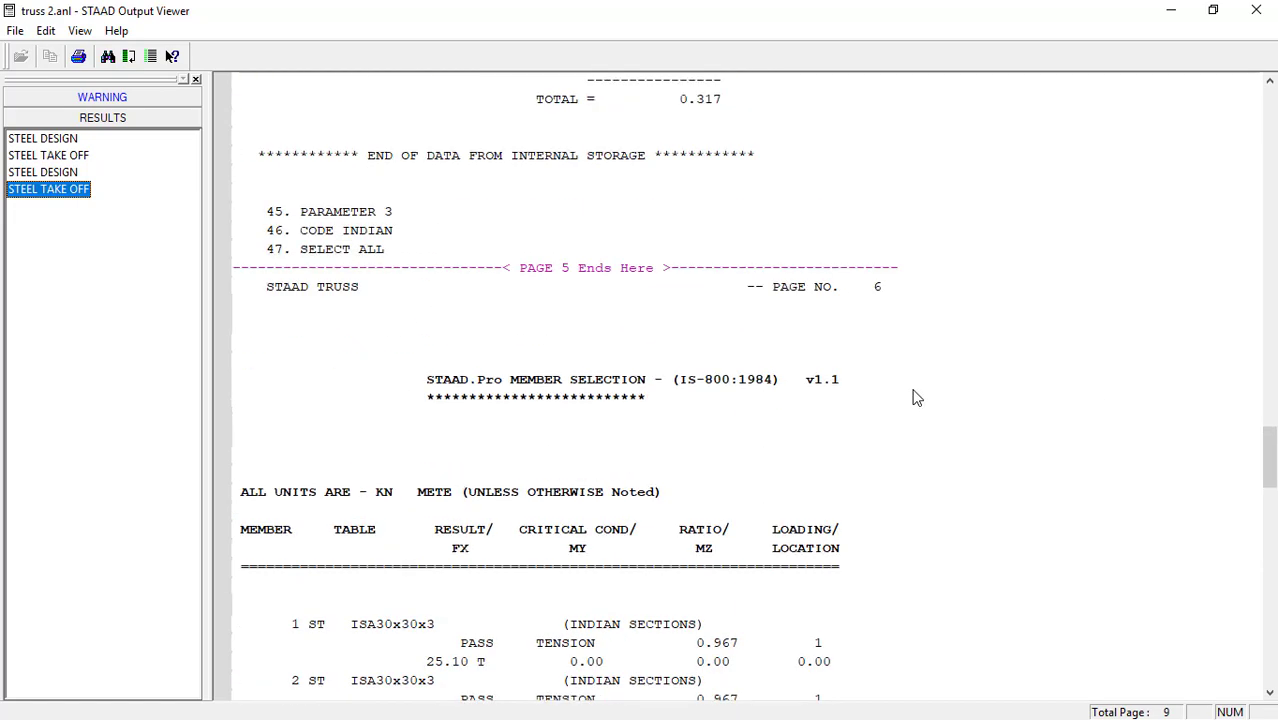
scroll(858, 444, "up", 6)
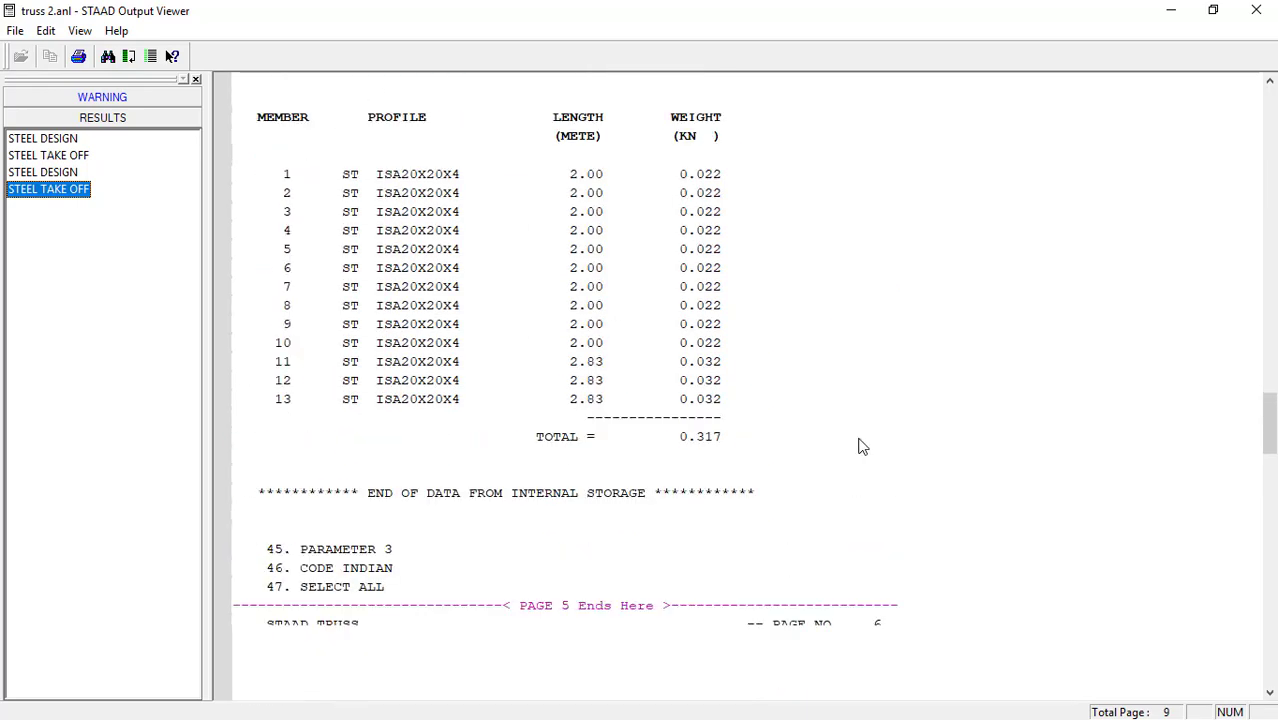
scroll(860, 448, "down", 10)
scroll(862, 450, "down", 9)
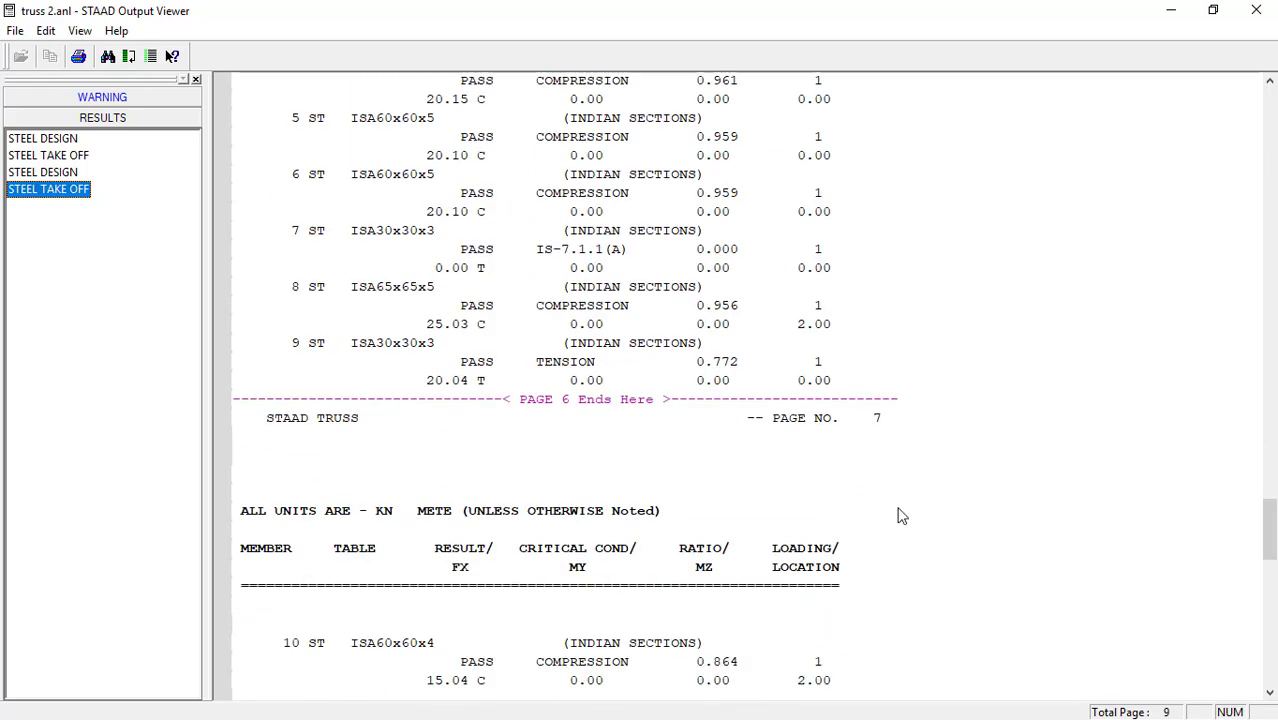
scroll(812, 530, "down", 9)
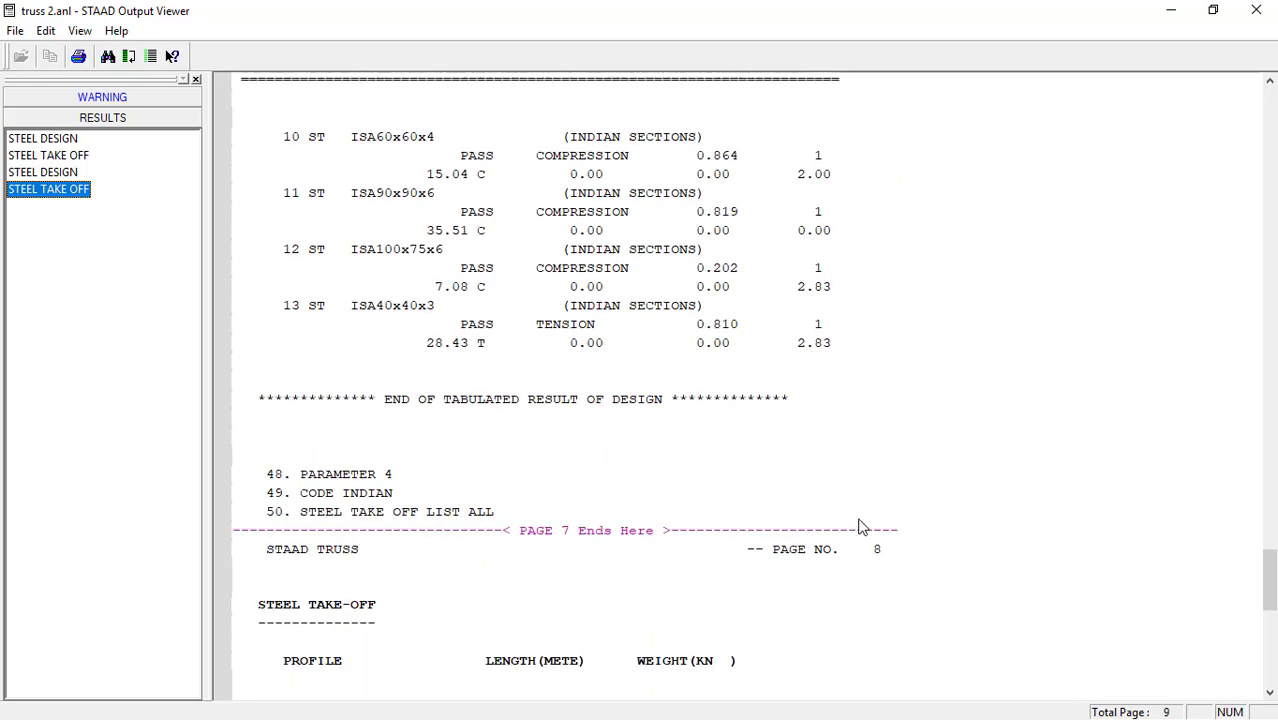
scroll(840, 447, "up", 3)
scroll(840, 447, "up", 9)
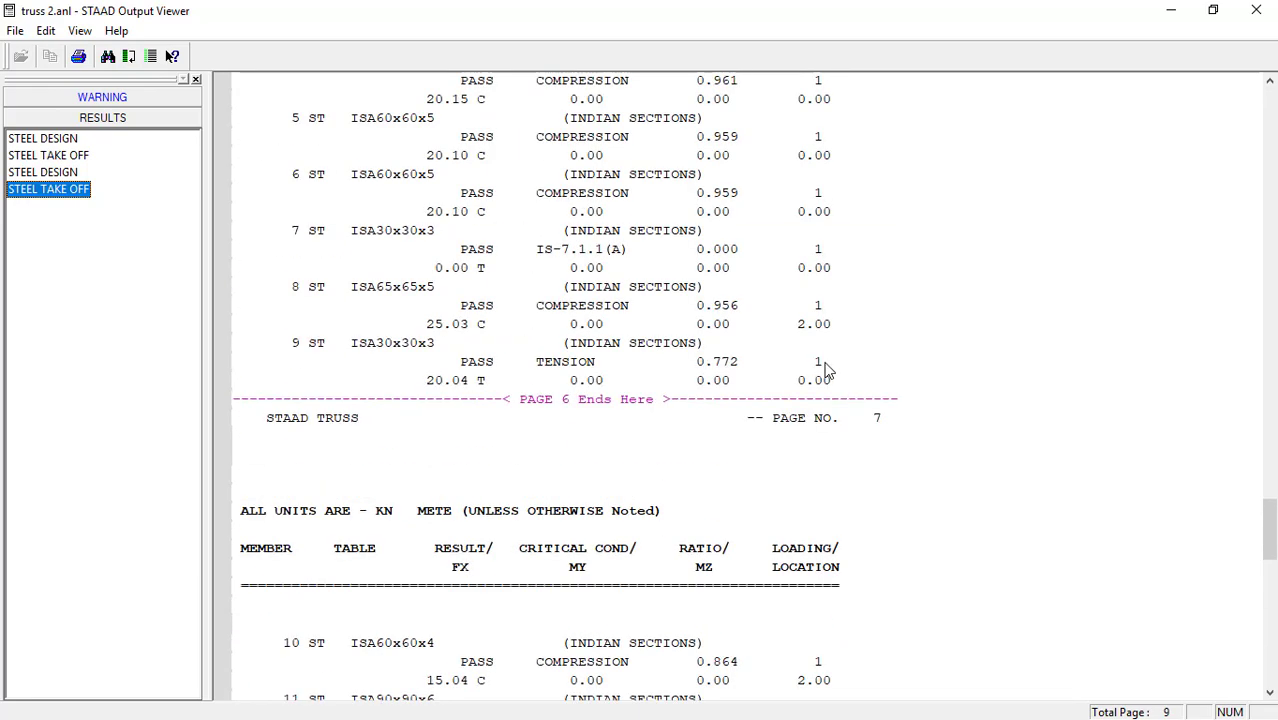
scroll(890, 373, "up", 1)
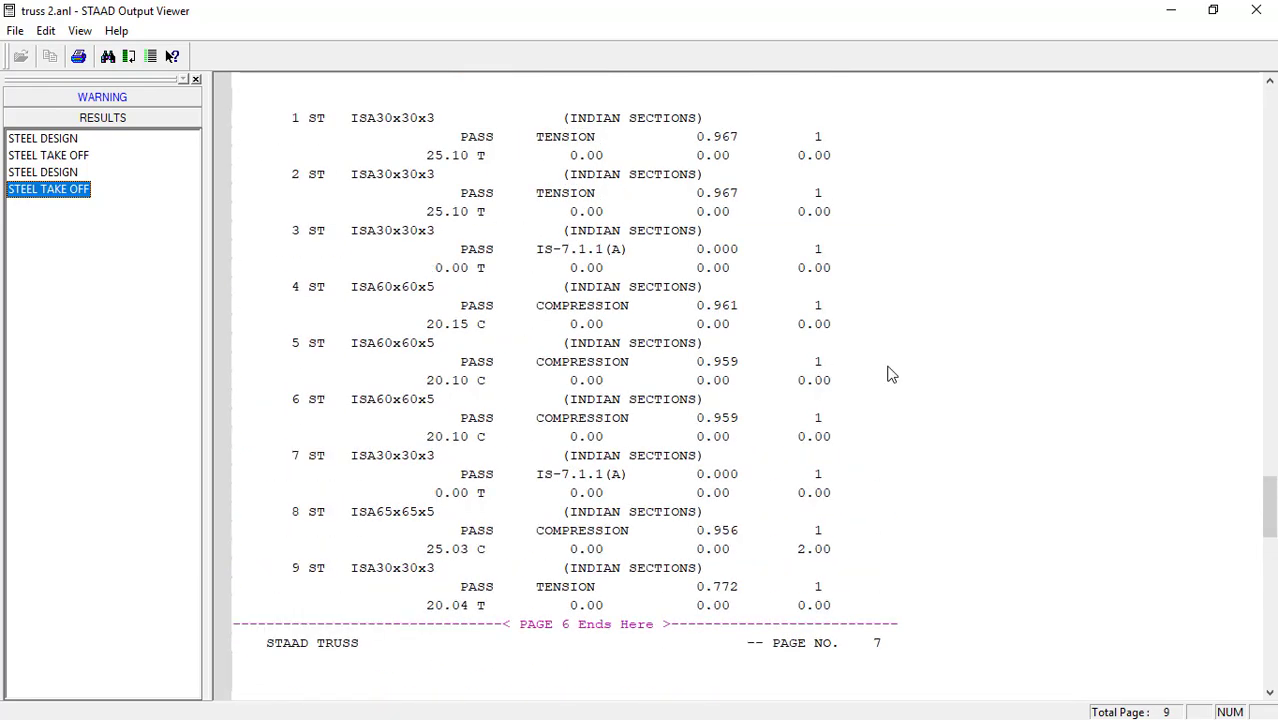
Step: Examine the first code check results and the member take-off table for the original ISA20X20X4 sections
scroll(890, 373, "up", 20)
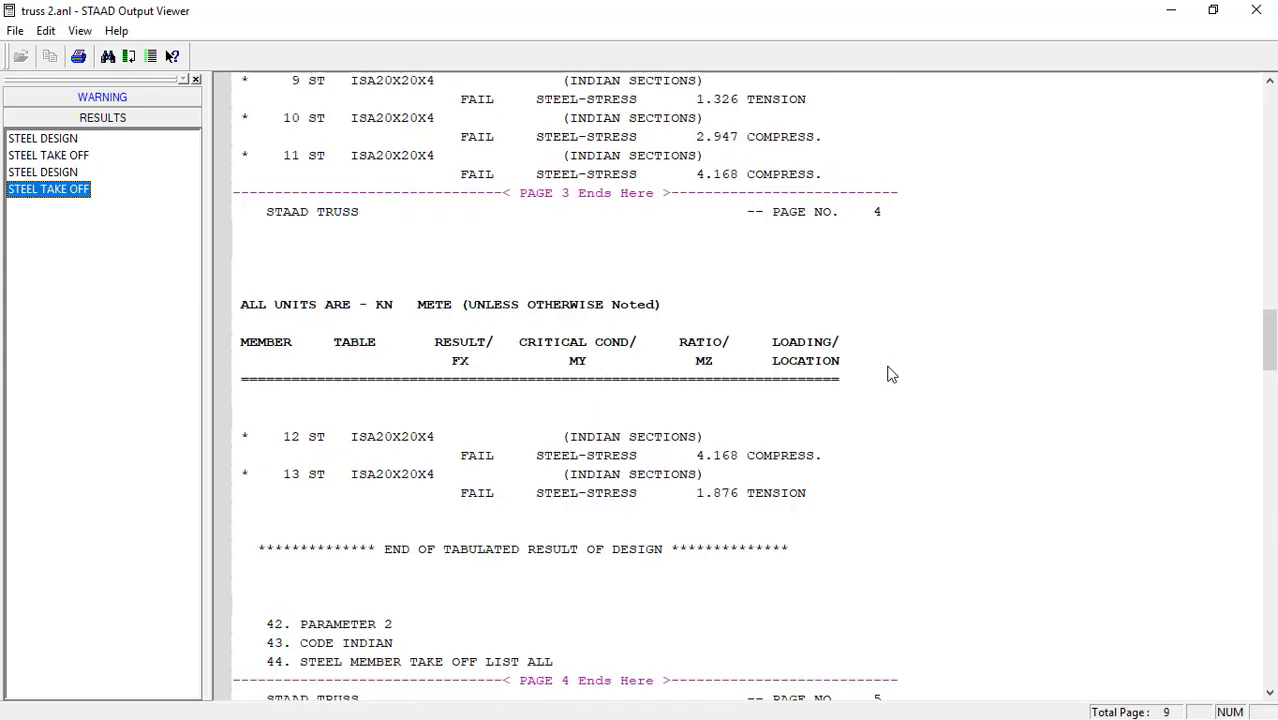
scroll(890, 373, "up", 12)
scroll(893, 377, "down", 5)
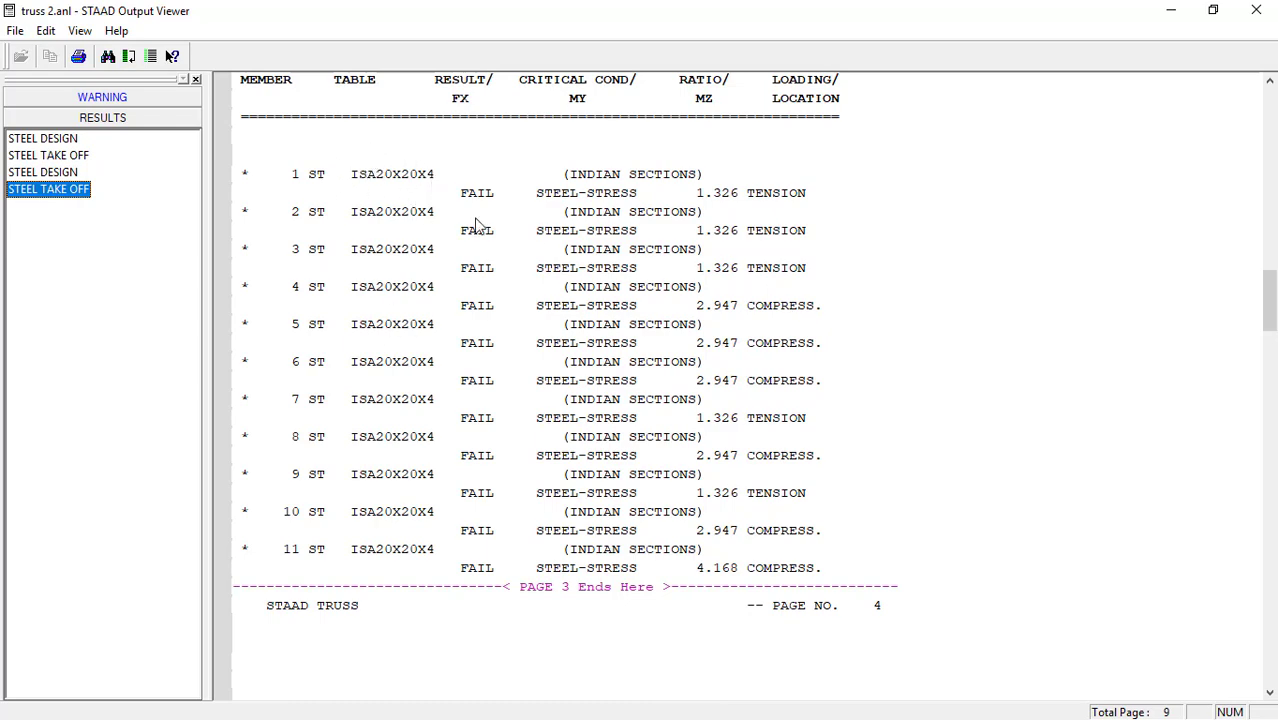
scroll(488, 518, "down", 20)
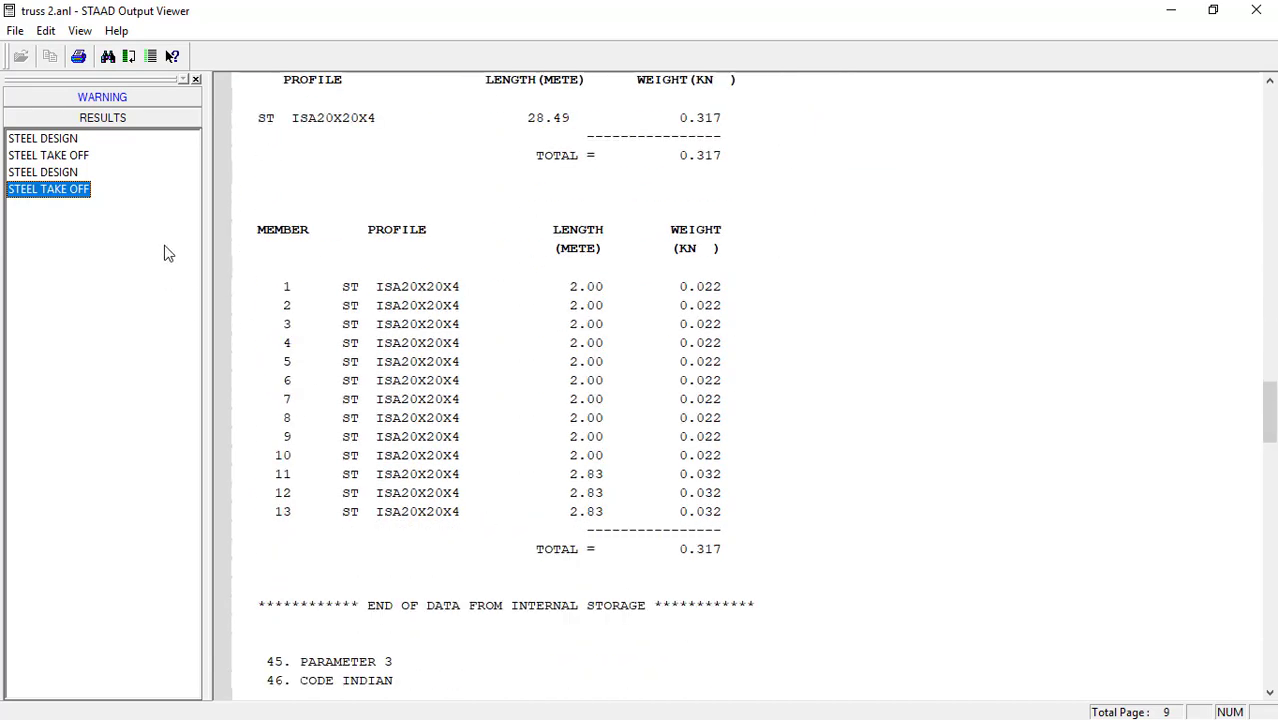
Step: Examine the IS-800 member selection results for all 13 members and the steel take-off by profile
left_click(48, 172)
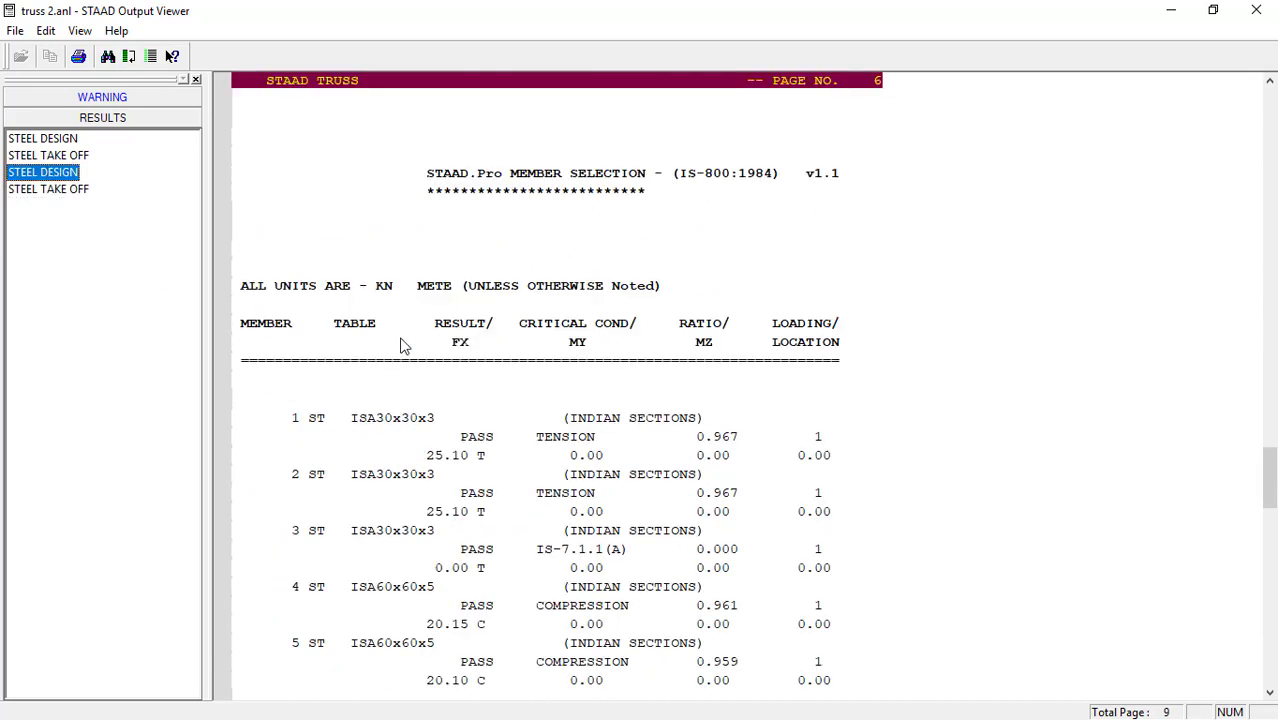
scroll(430, 362, "down", 3)
scroll(430, 365, "down", 1)
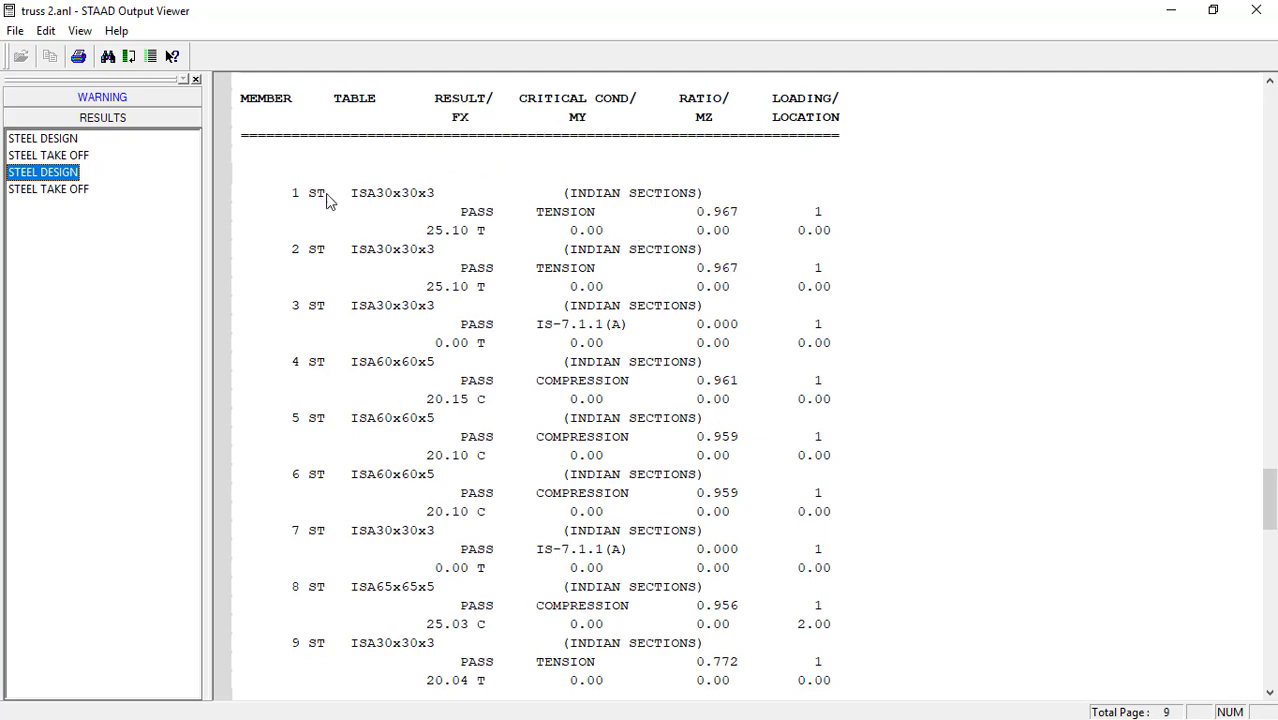
scroll(490, 558, "down", 2)
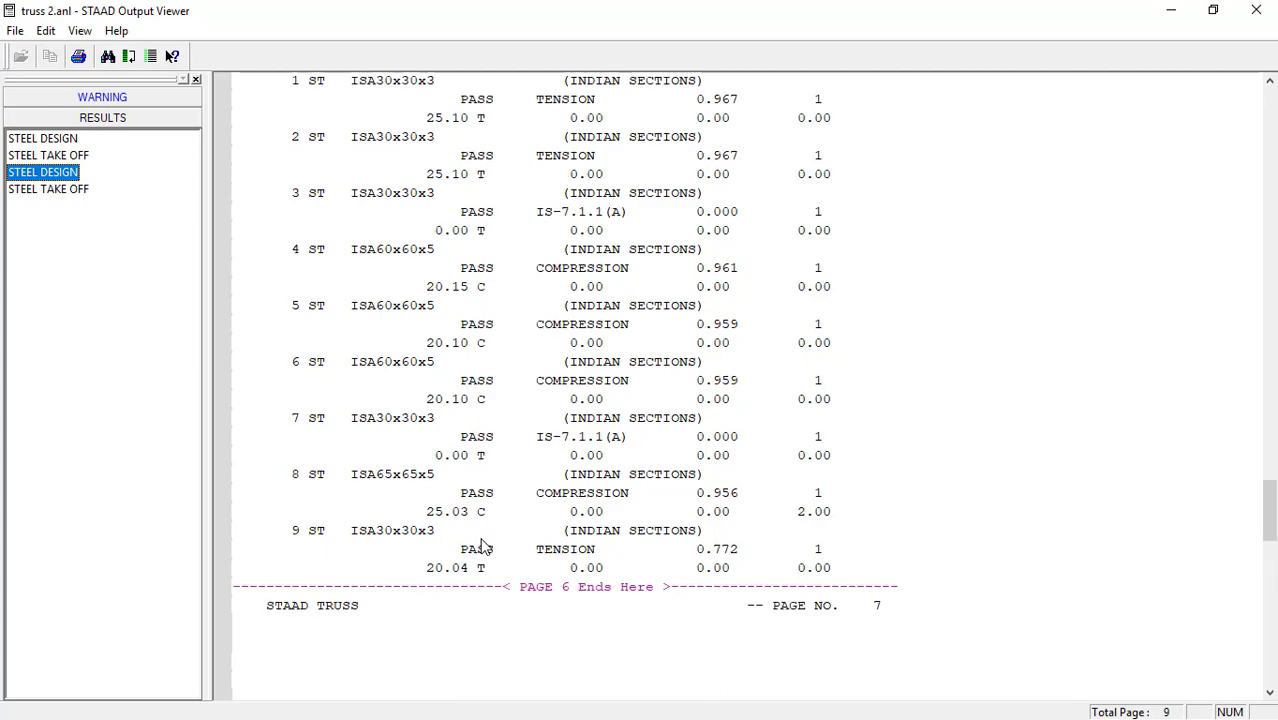
scroll(485, 546, "up", 3)
scroll(470, 440, "down", 2)
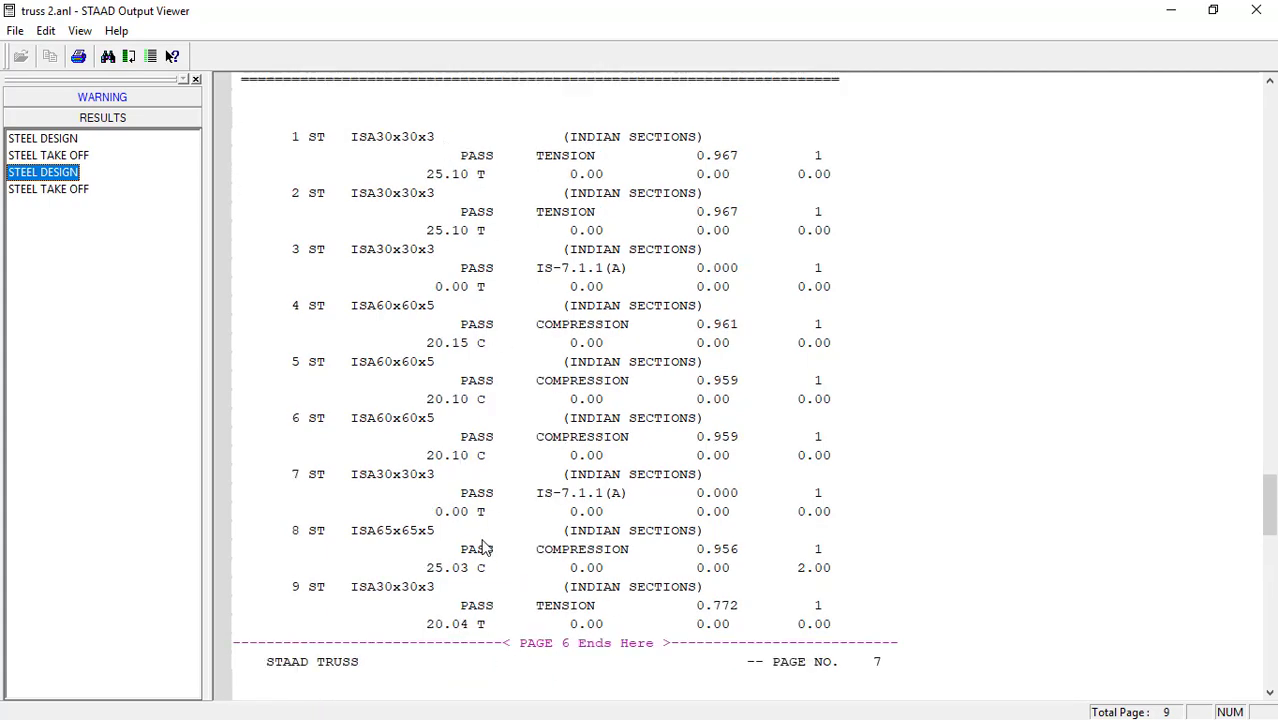
scroll(485, 552, "down", 12)
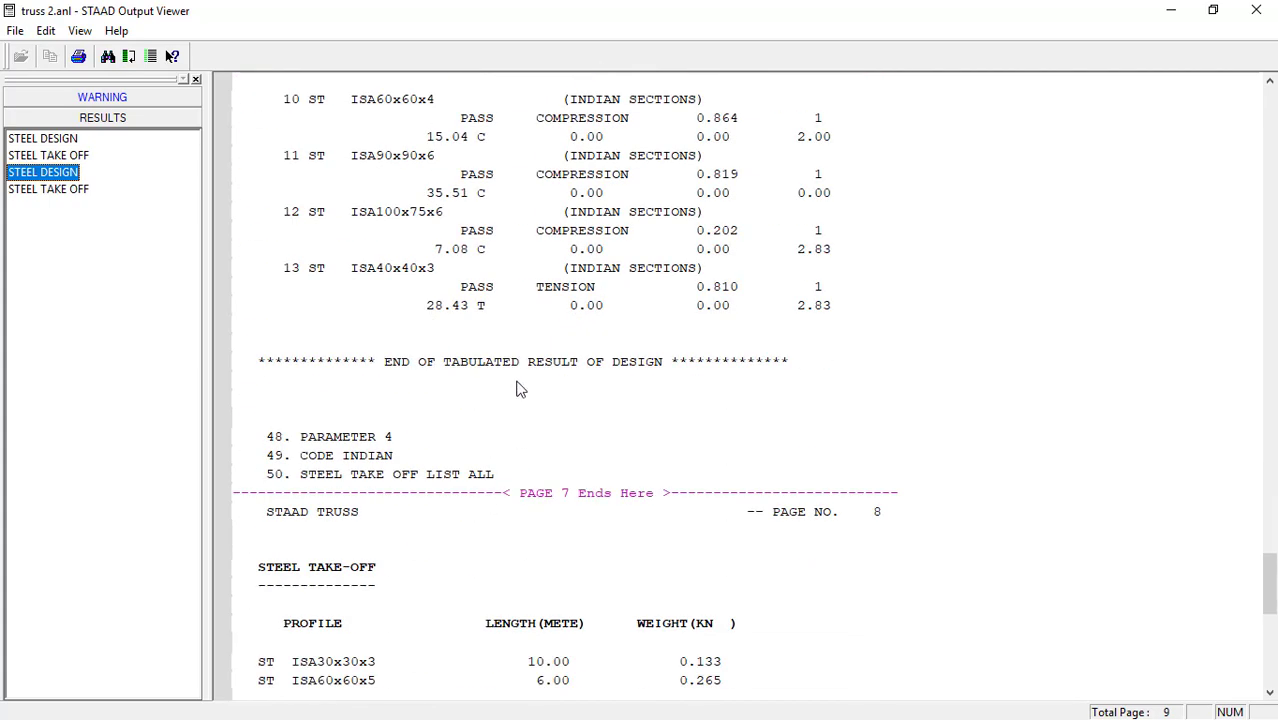
scroll(533, 502, "down", 3)
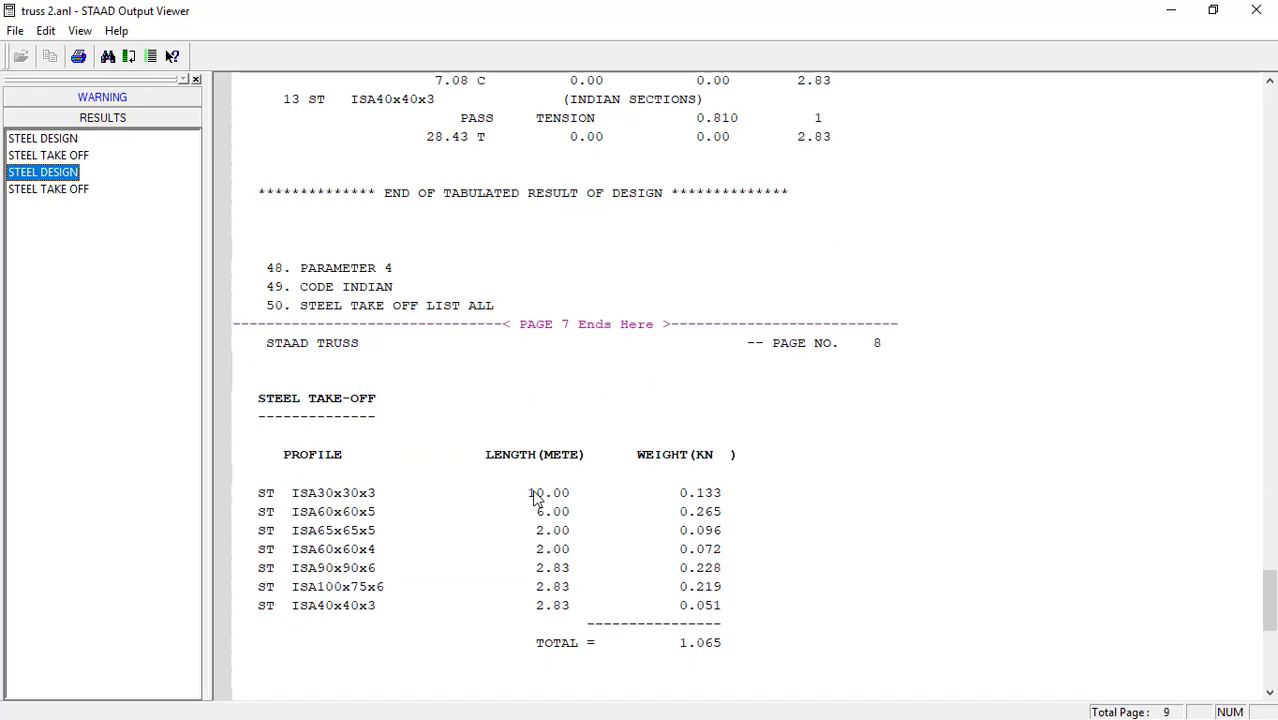
scroll(372, 521, "down", 2)
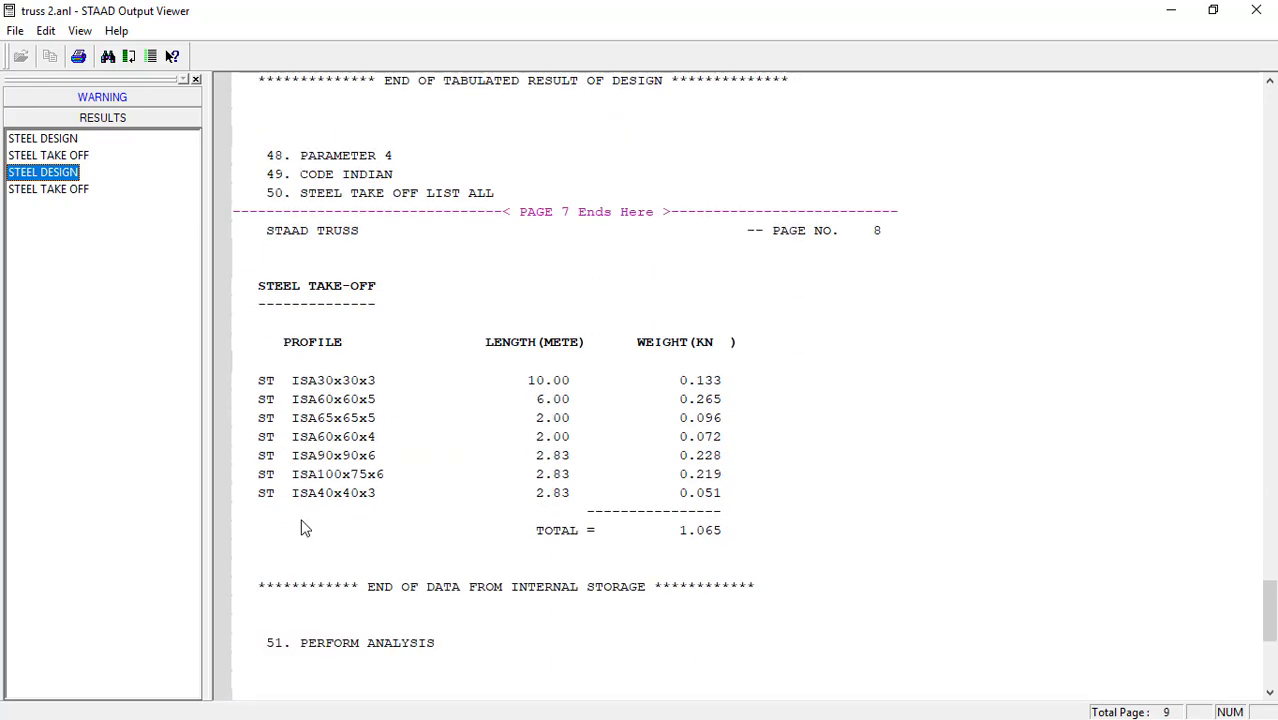
scroll(762, 508, "down", 7)
Step: Recheck the members' design ratios in the member selection tables and close the output viewer
scroll(766, 508, "up", 12)
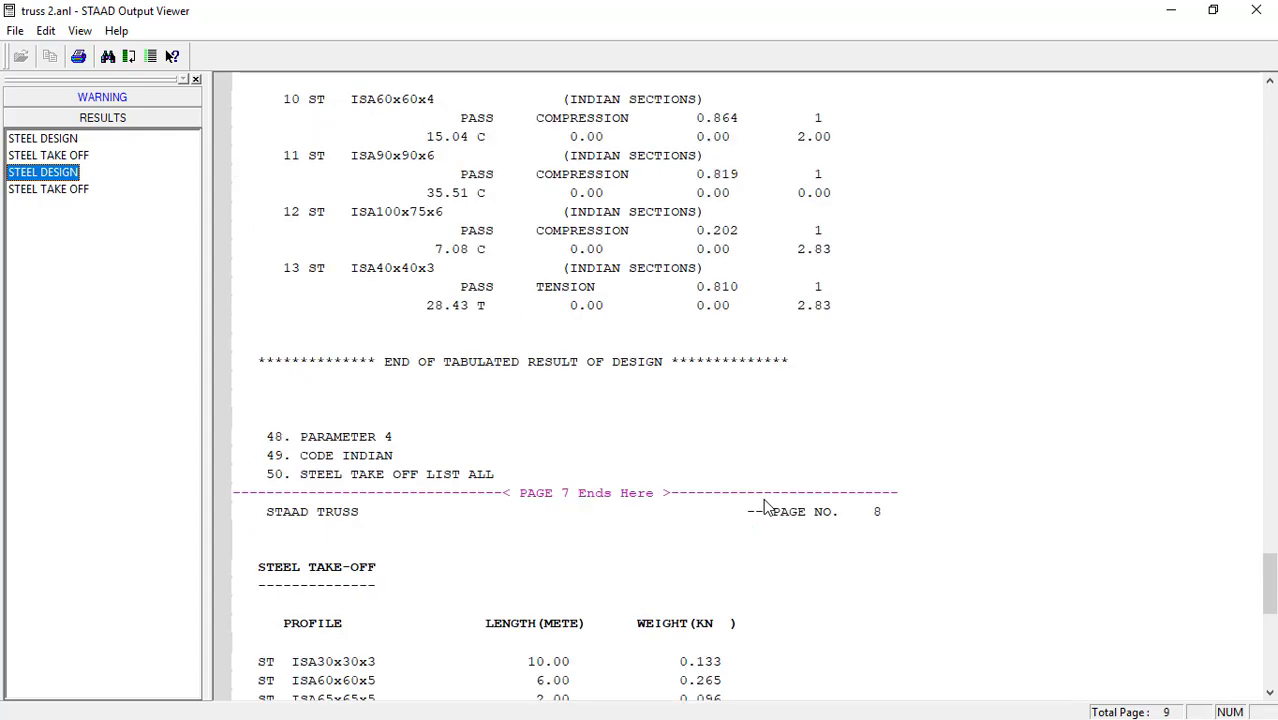
scroll(765, 505, "up", 9)
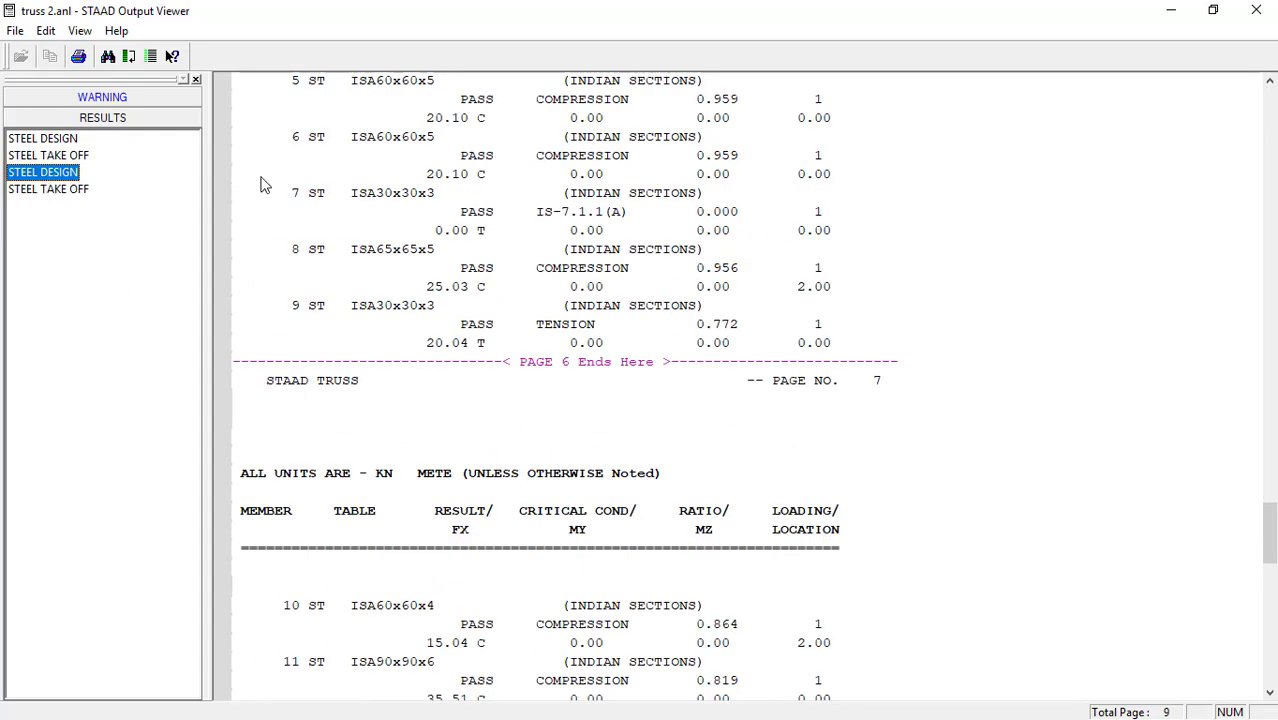
scroll(575, 330, "up", 13)
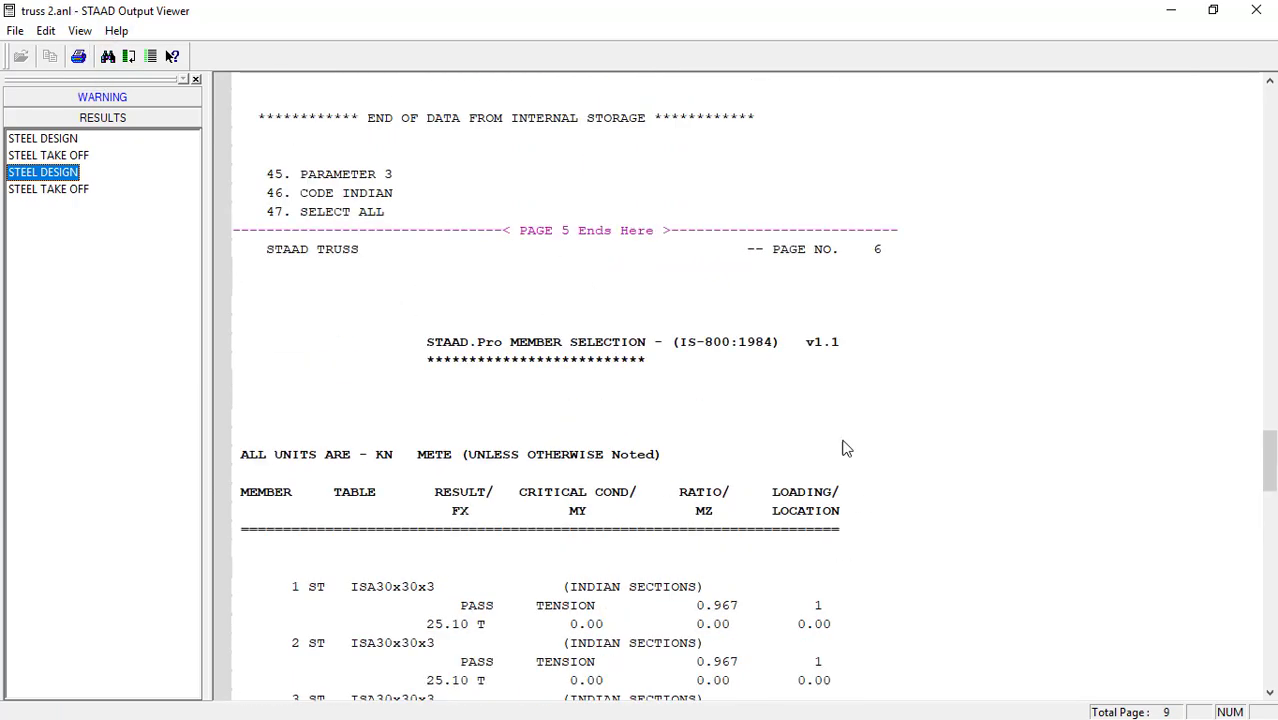
scroll(722, 444, "down", 3)
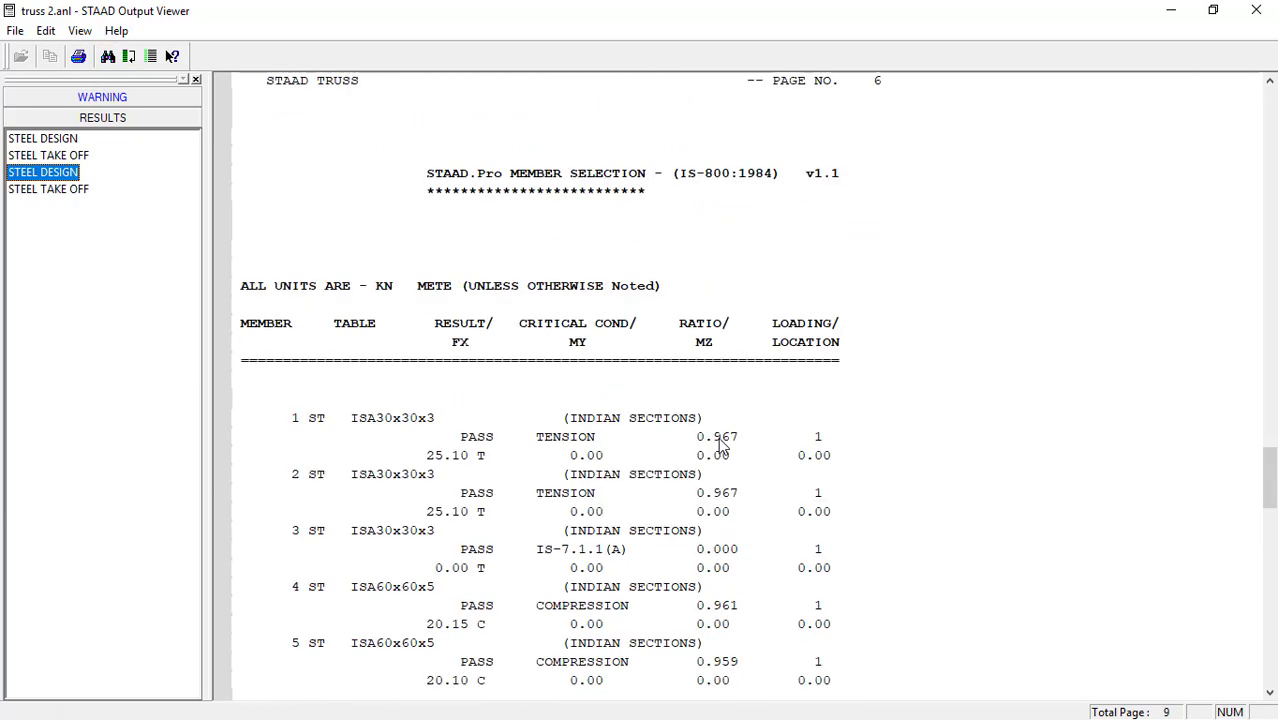
scroll(586, 424, "down", 19)
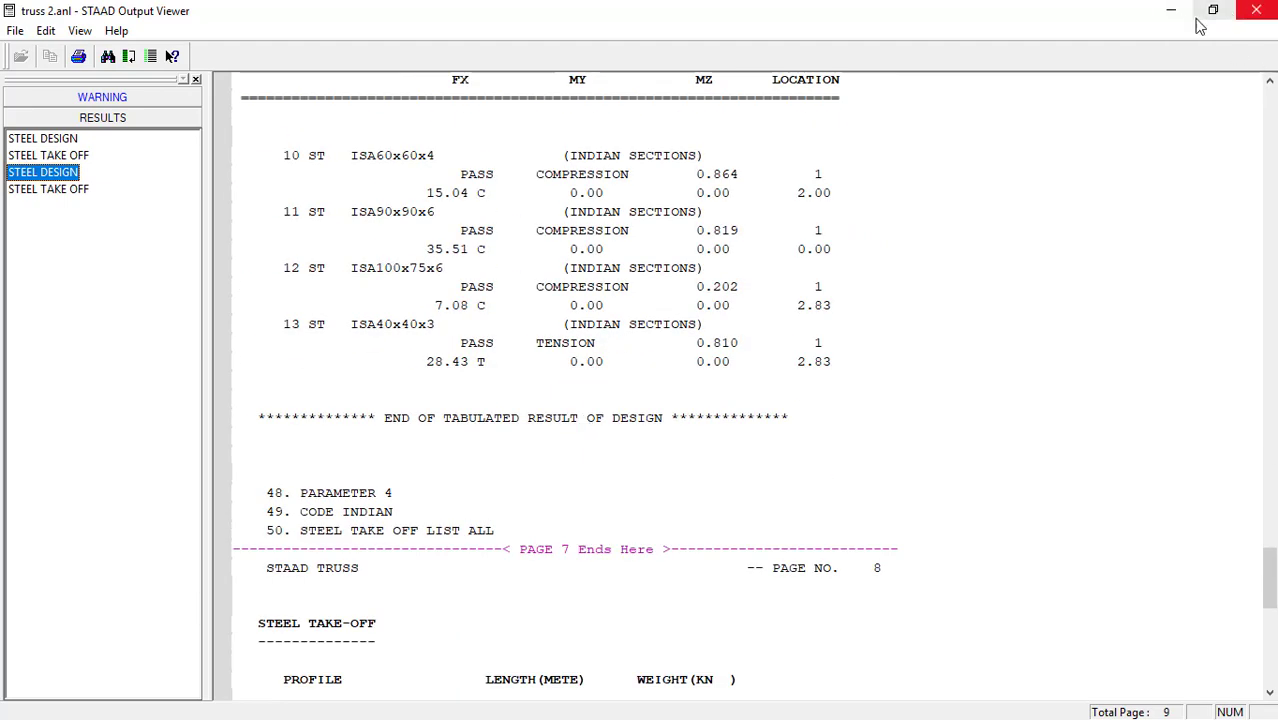
left_click(1254, 12)
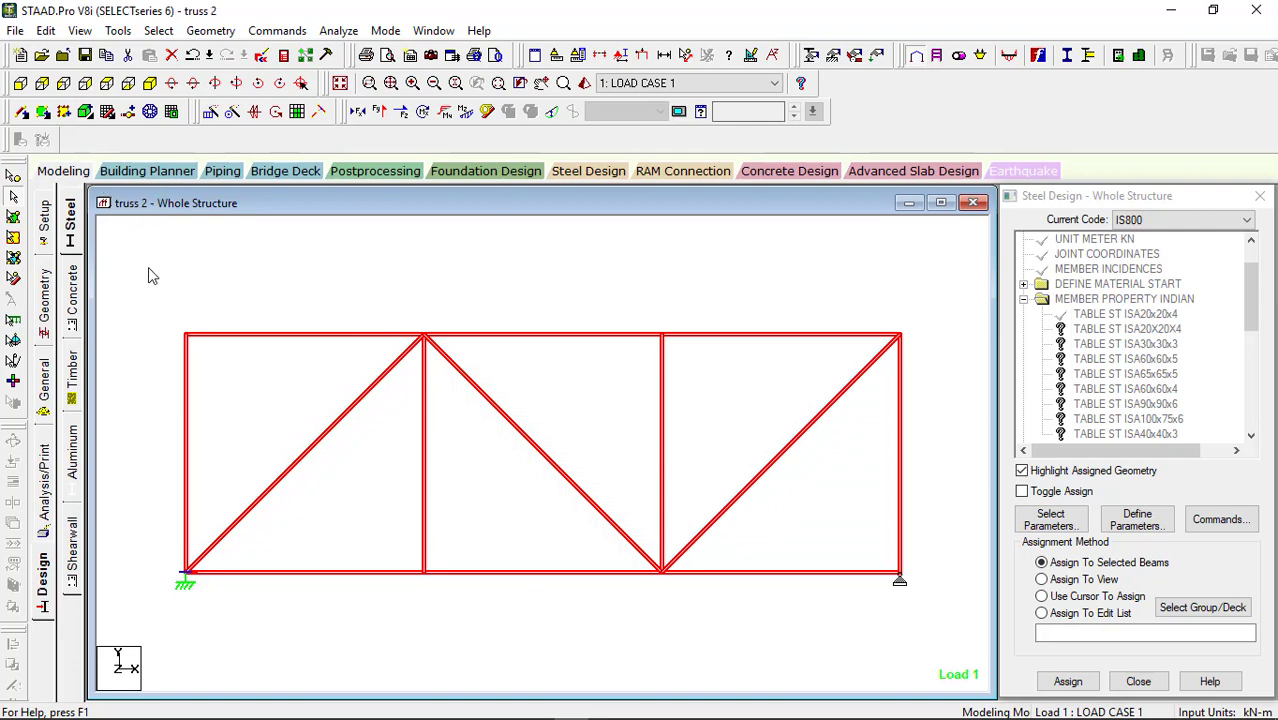
Step: Enter Postprocessing mode with LOAD CASE 1 selected and display the beam force results
left_click(376, 171)
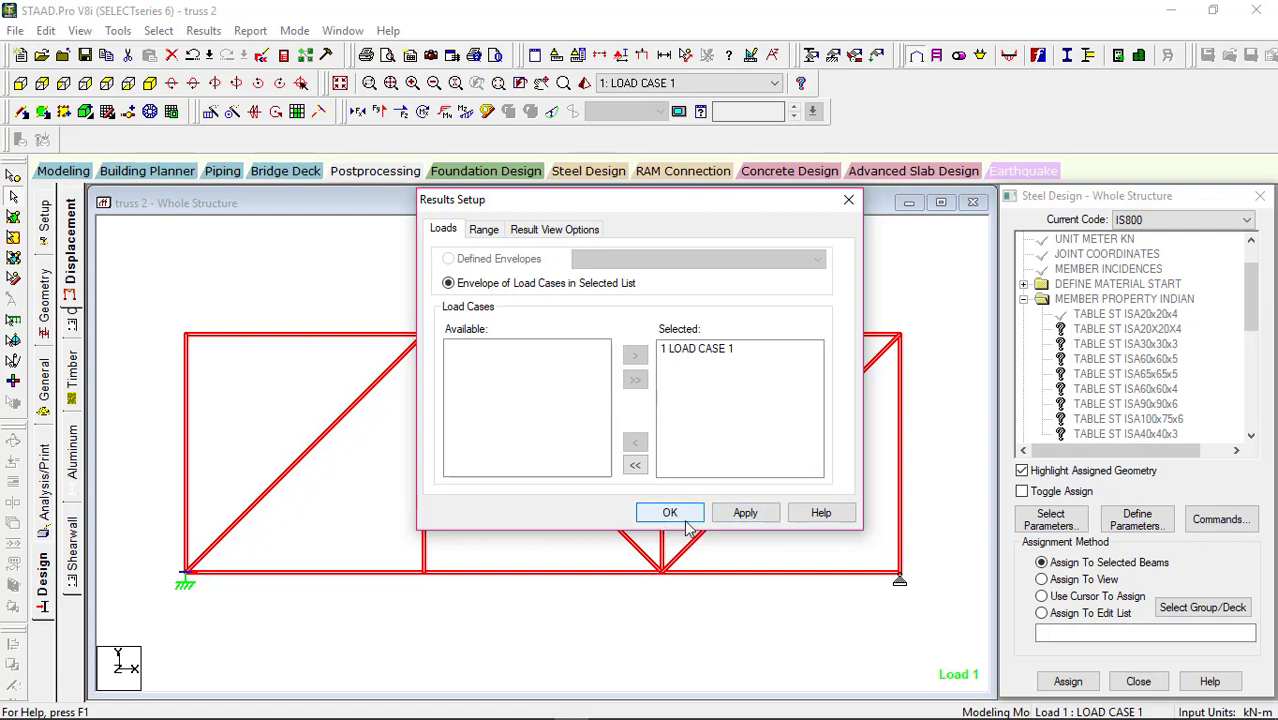
left_click(669, 513)
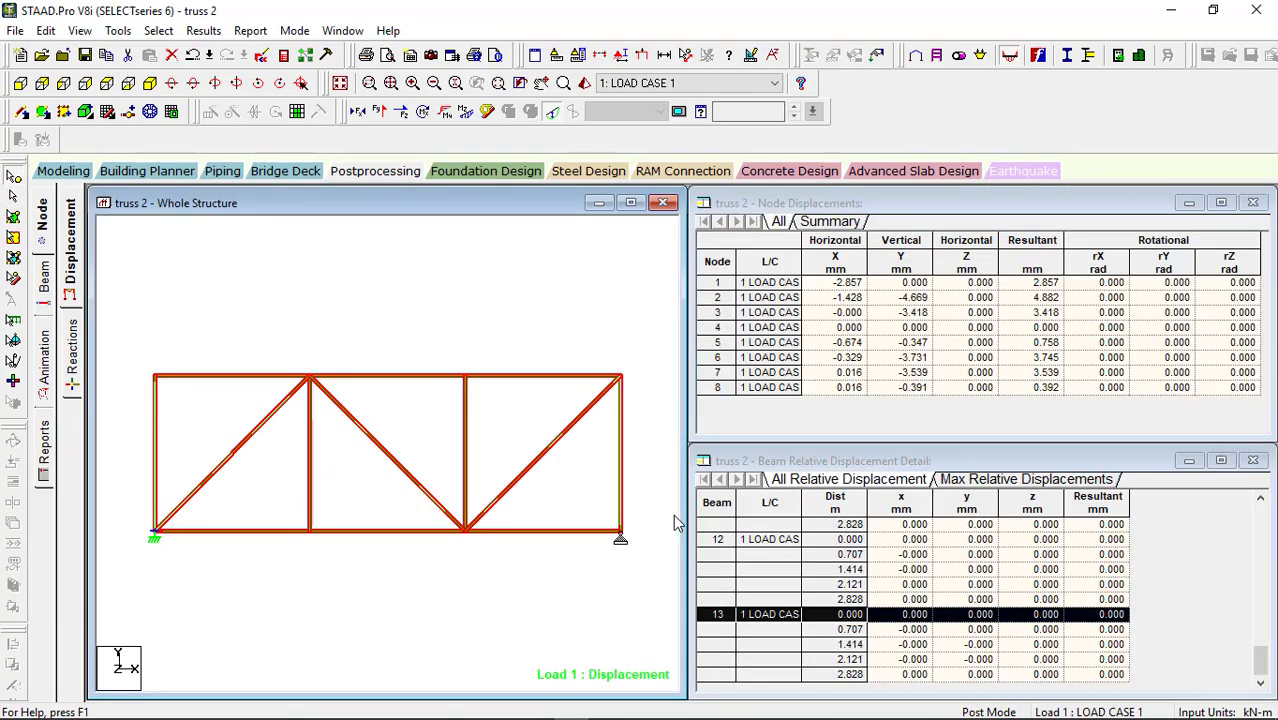
left_click(45, 285)
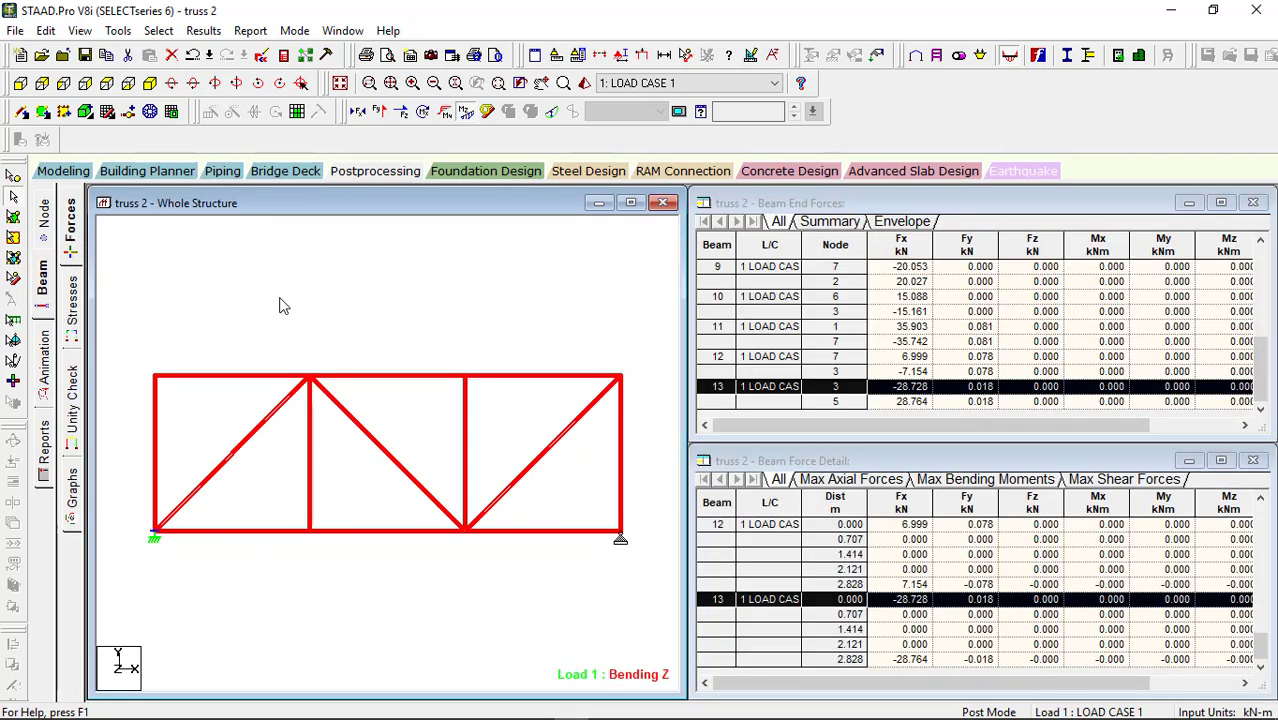
Step: Inspect the shear bending, deflection, design property and steel design results of the truss's middle top chord member
double_click(358, 379)
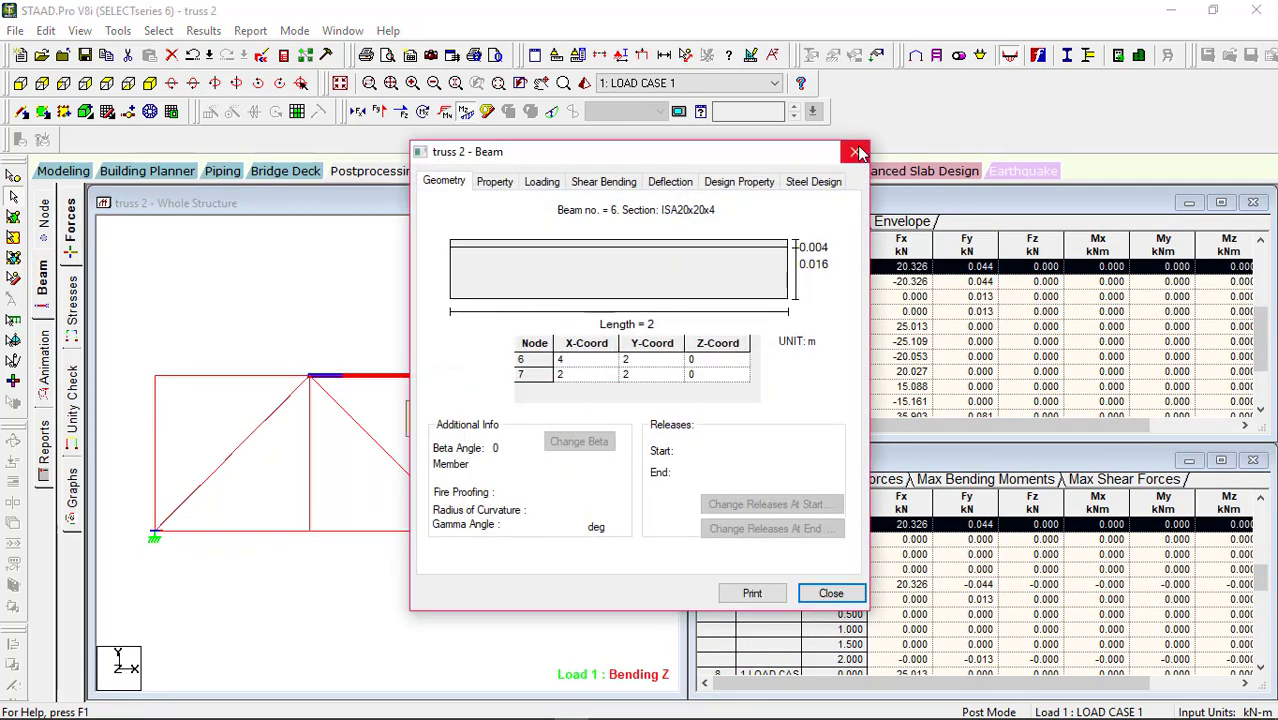
left_click(605, 183)
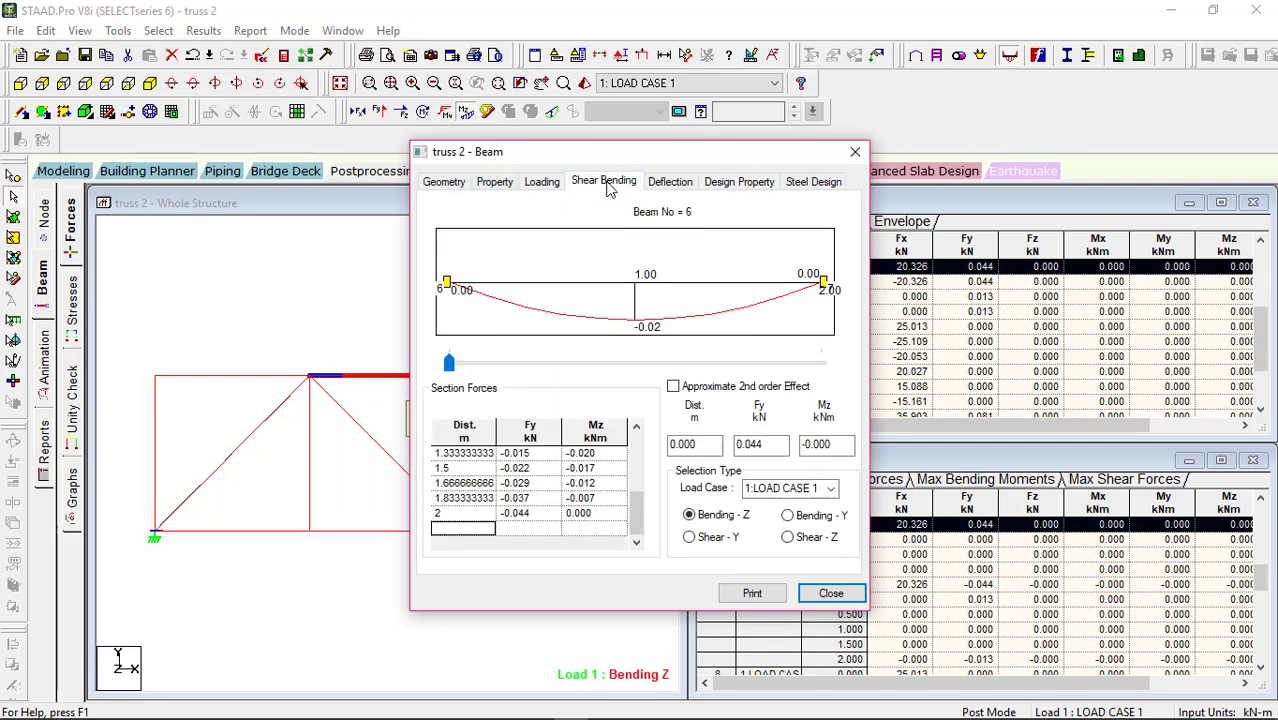
left_click(684, 186)
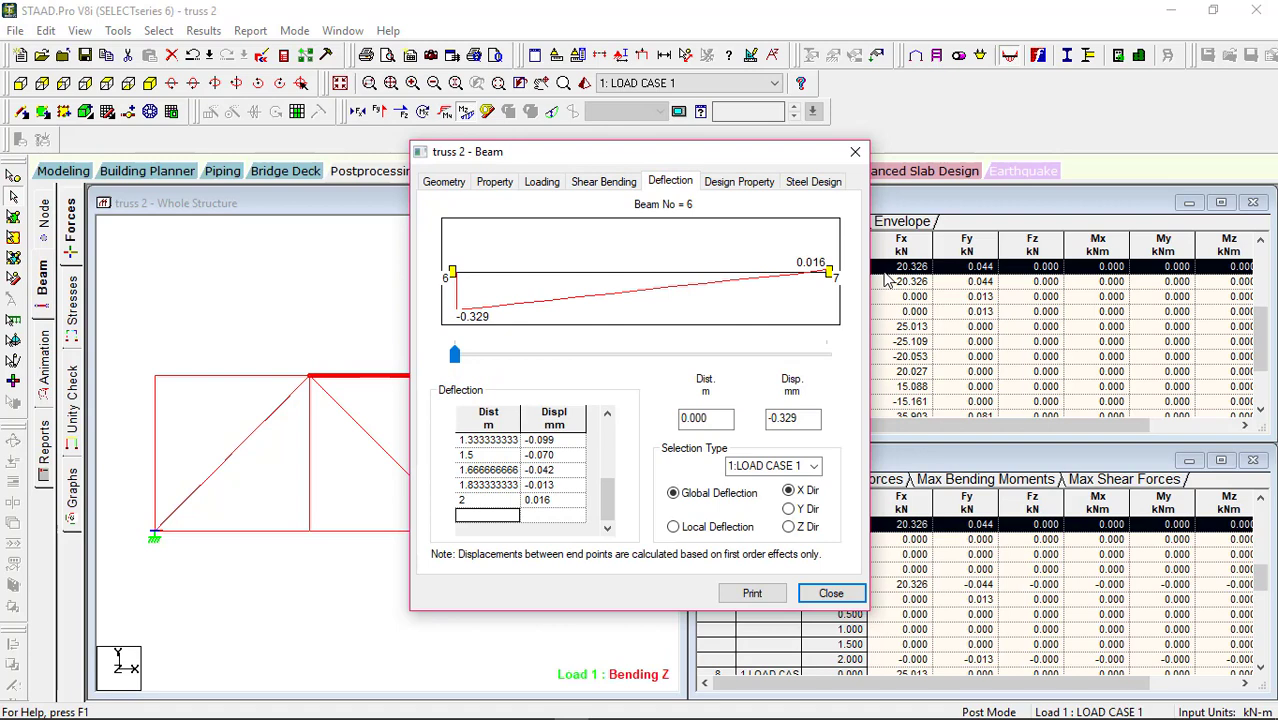
left_click(738, 186)
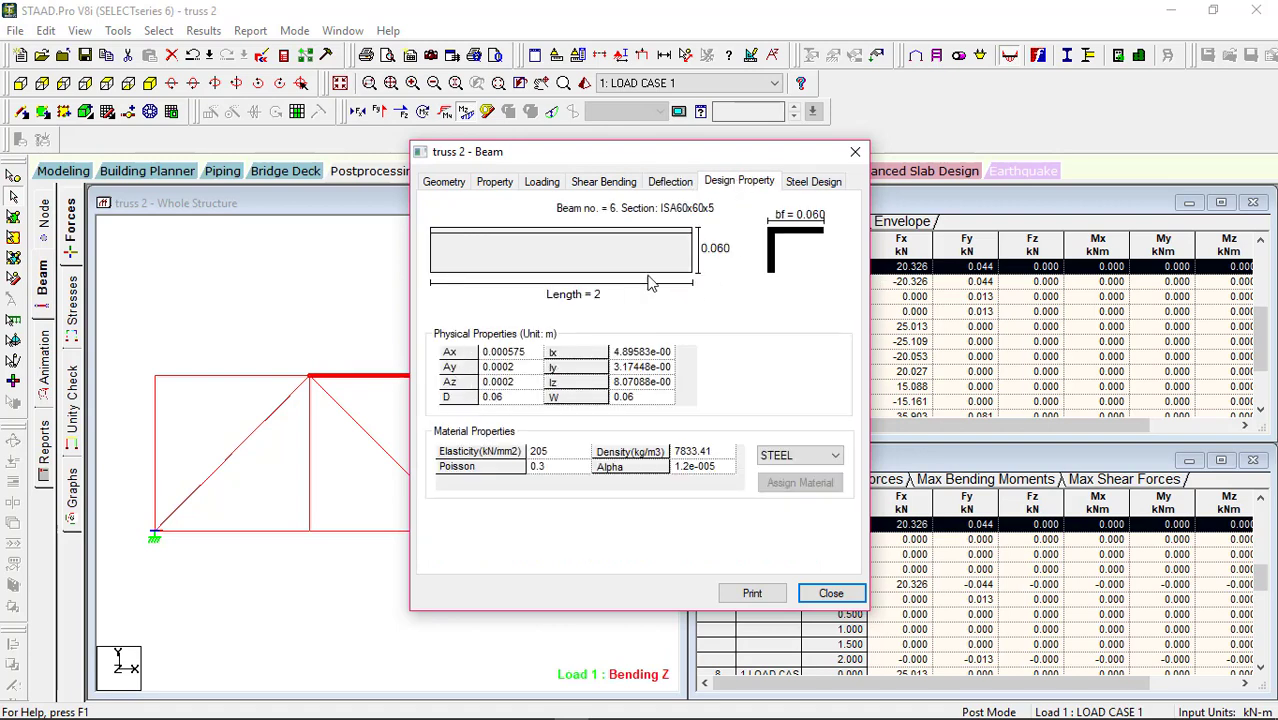
left_click(805, 186)
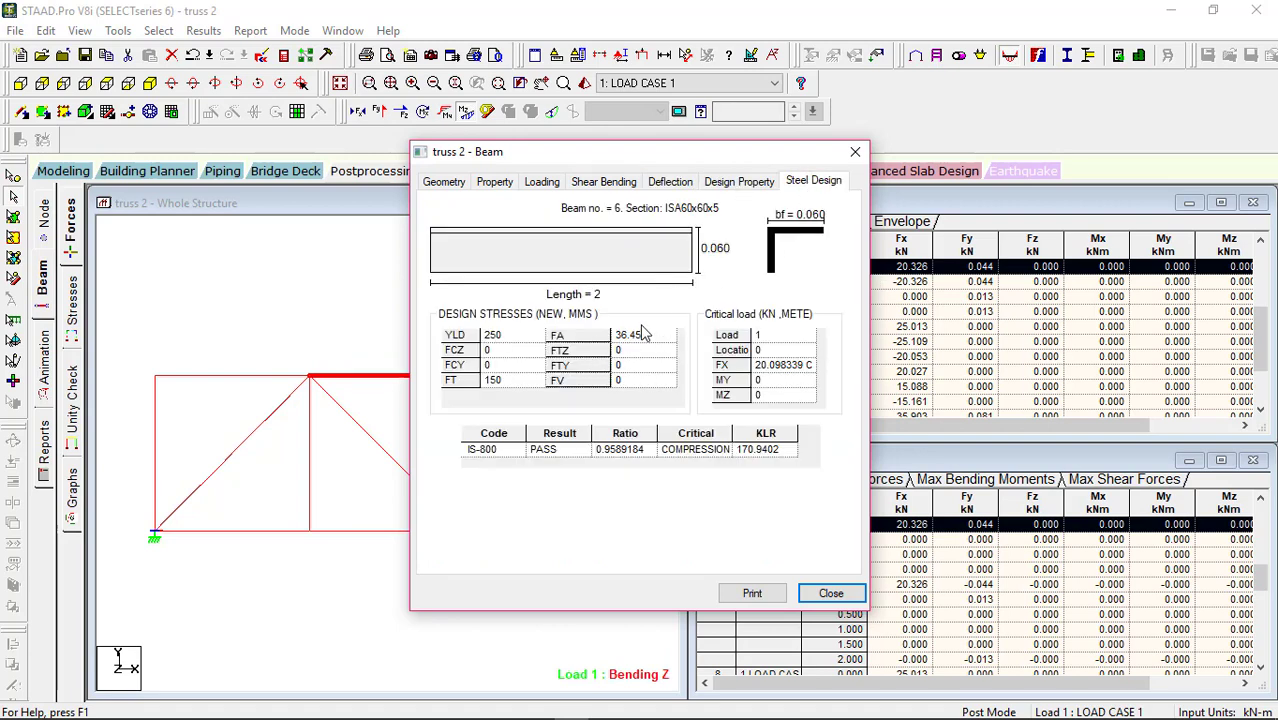
left_click(855, 151)
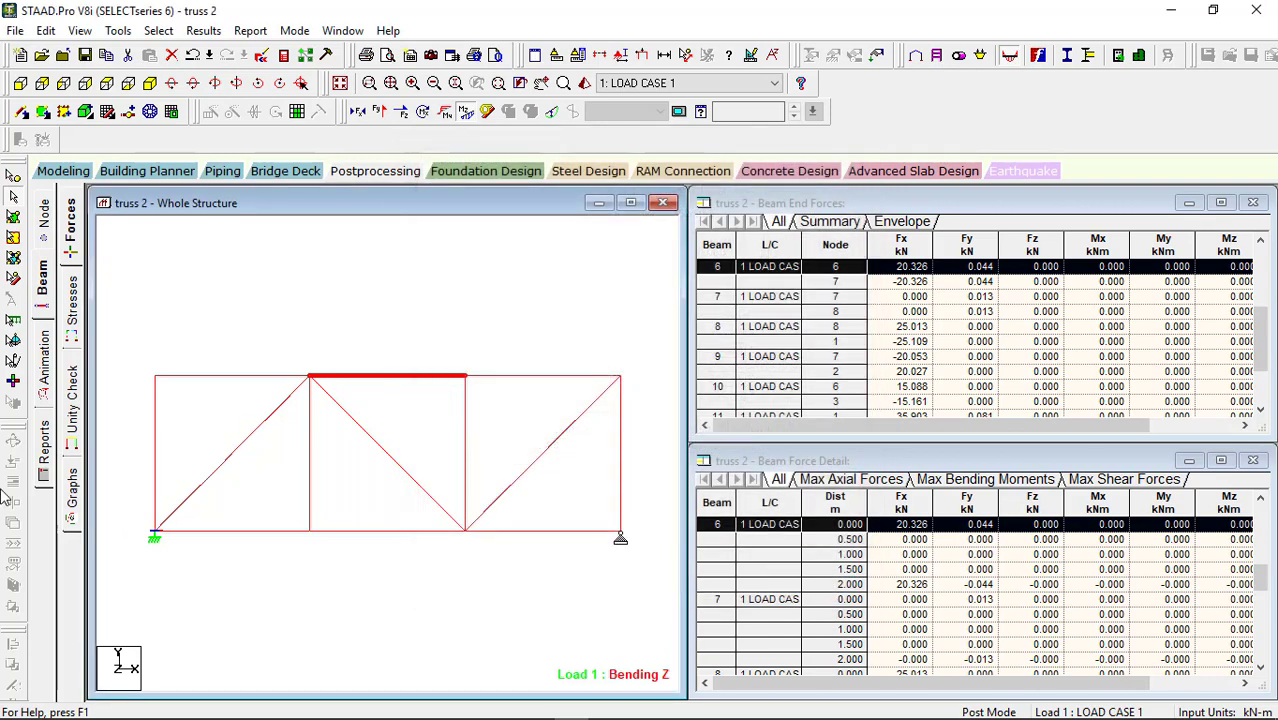
Step: Animate the truss's Deflection diagram and move the Diagrams dialog off the model
left_click(45, 384)
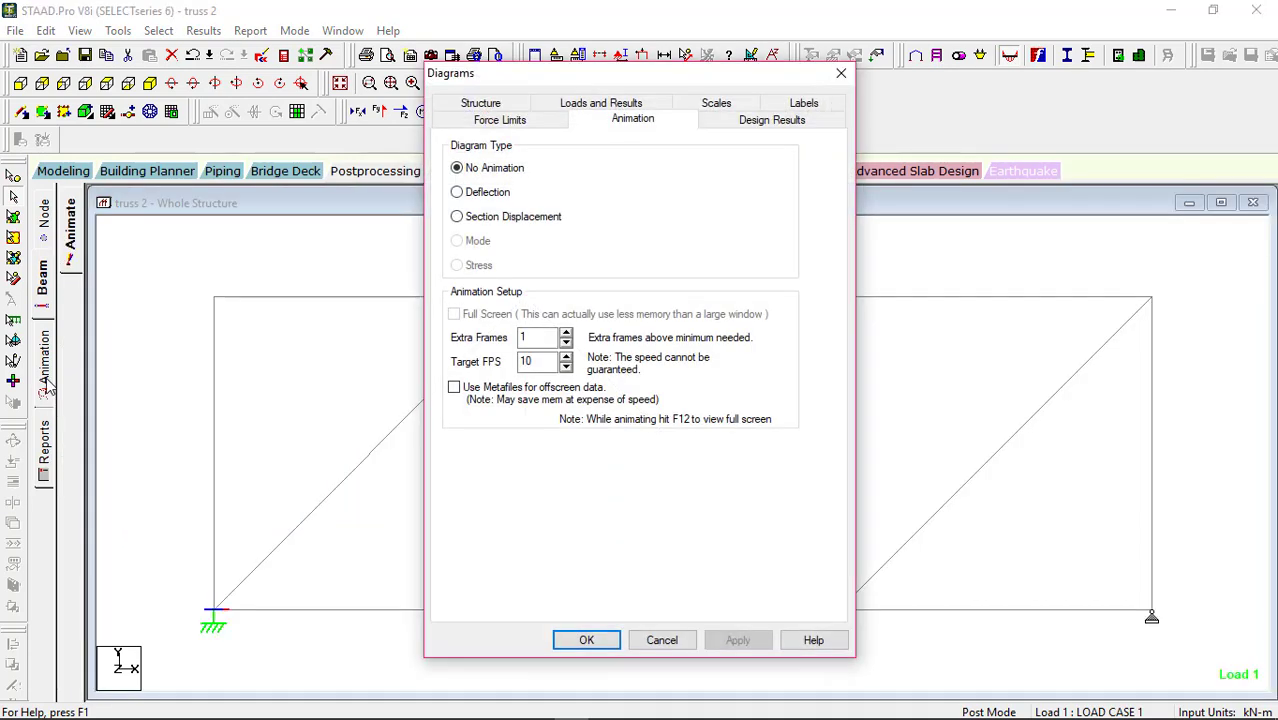
left_click(488, 194)
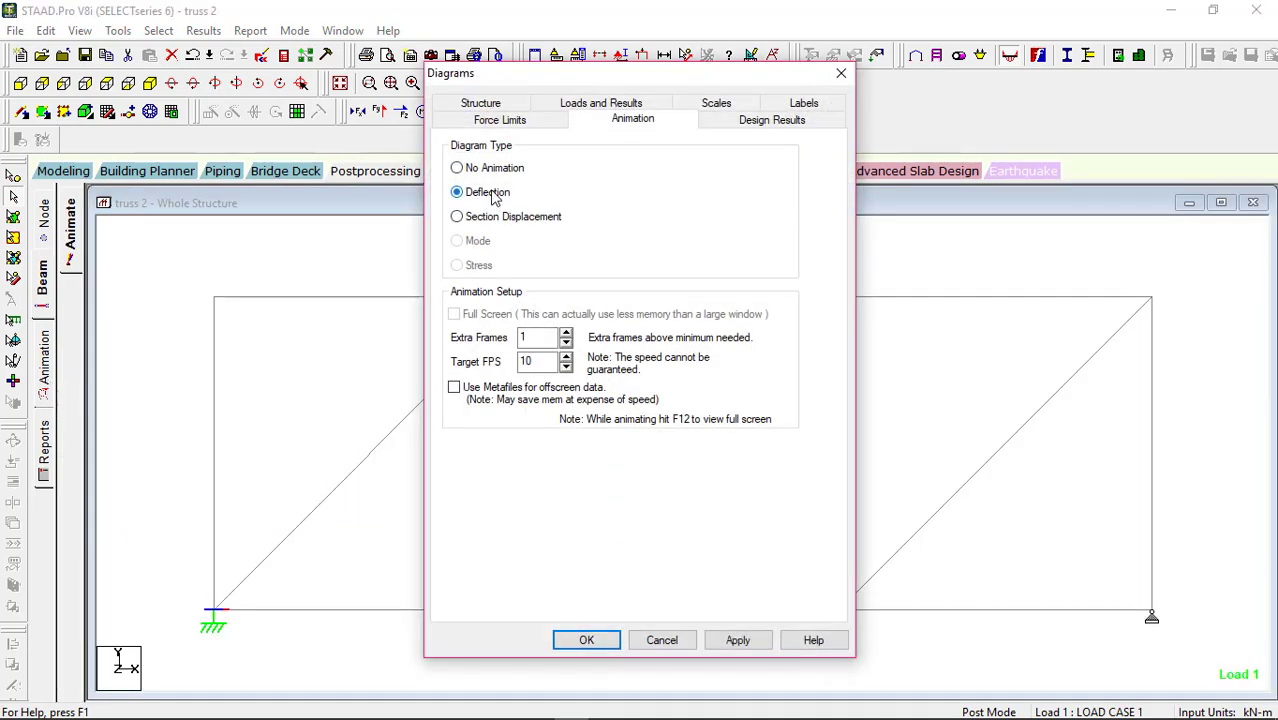
left_click(737, 640)
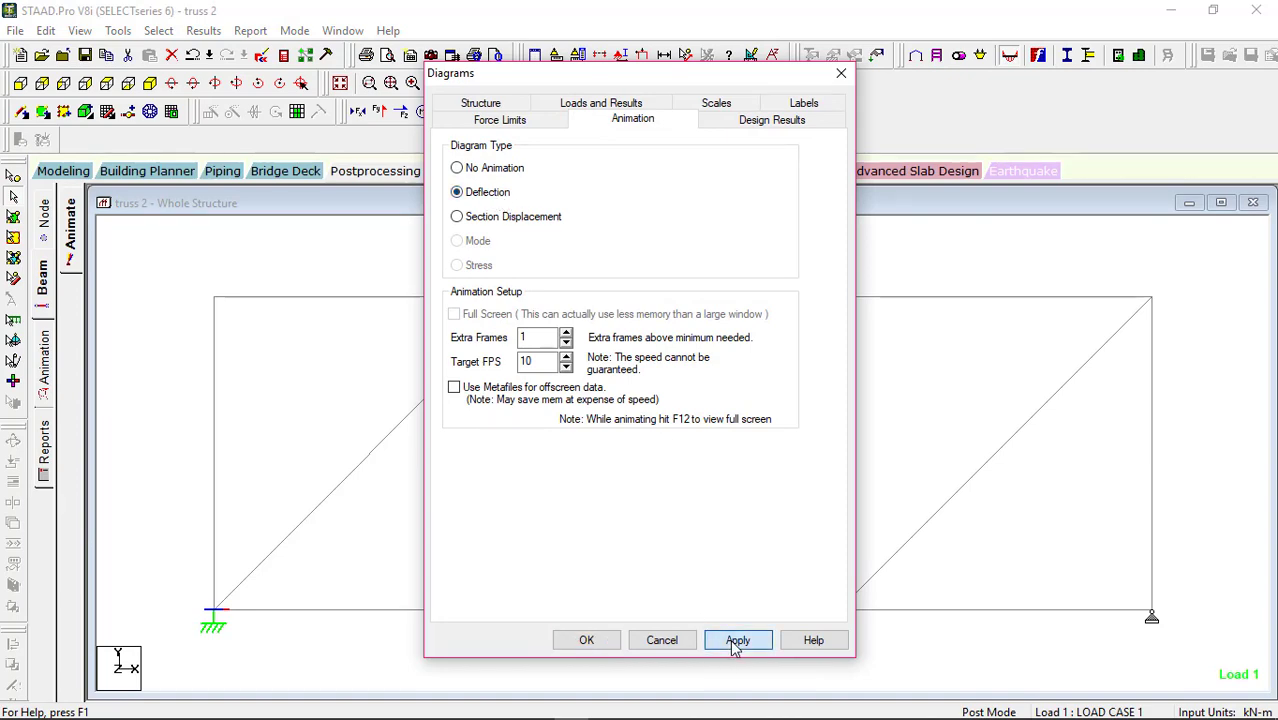
left_click_drag(633, 75, 1272, 62)
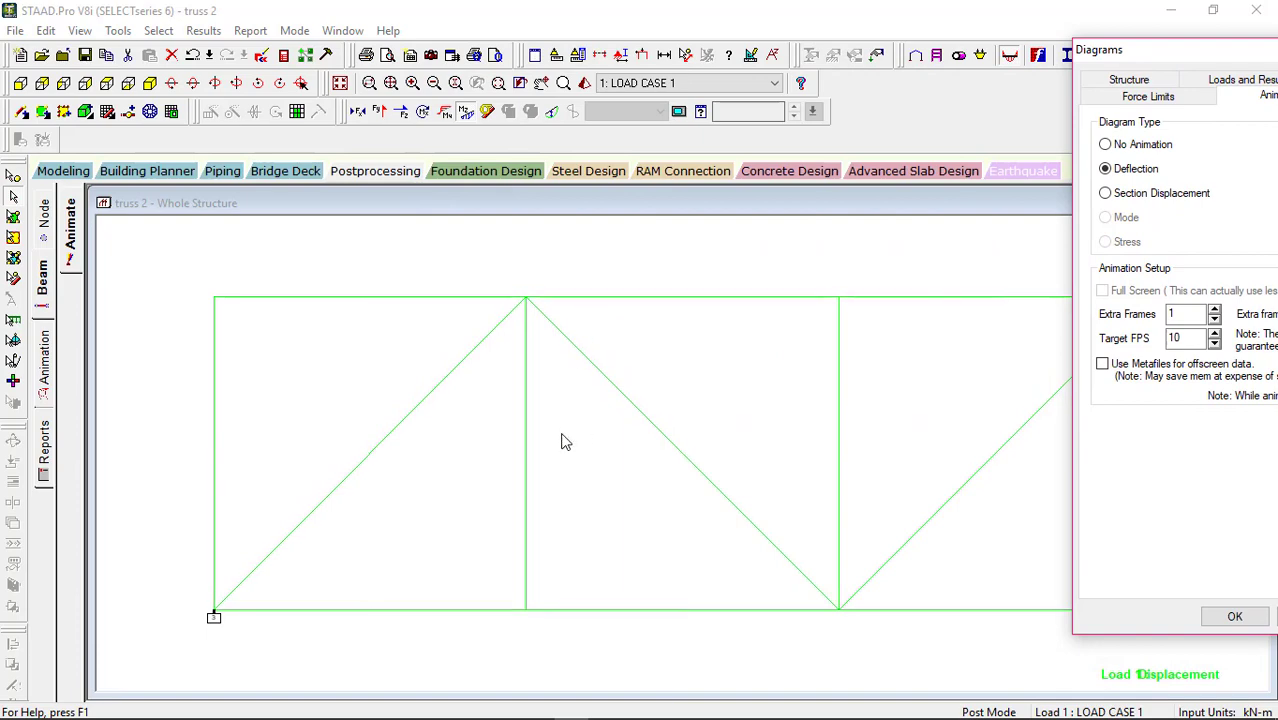
Step: Change the truss animation to Section Displacement and close the diagram settings
left_click(1150, 193)
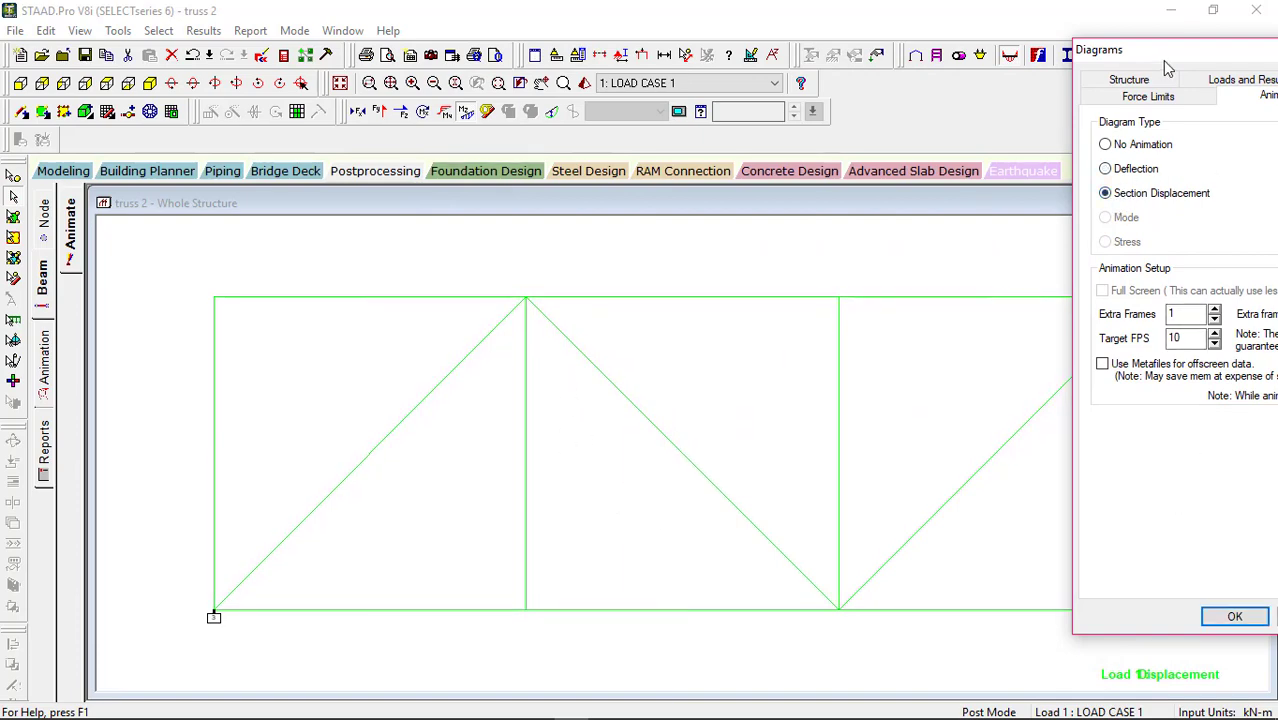
left_click_drag(1162, 58, 942, 88)
left_click(1165, 646)
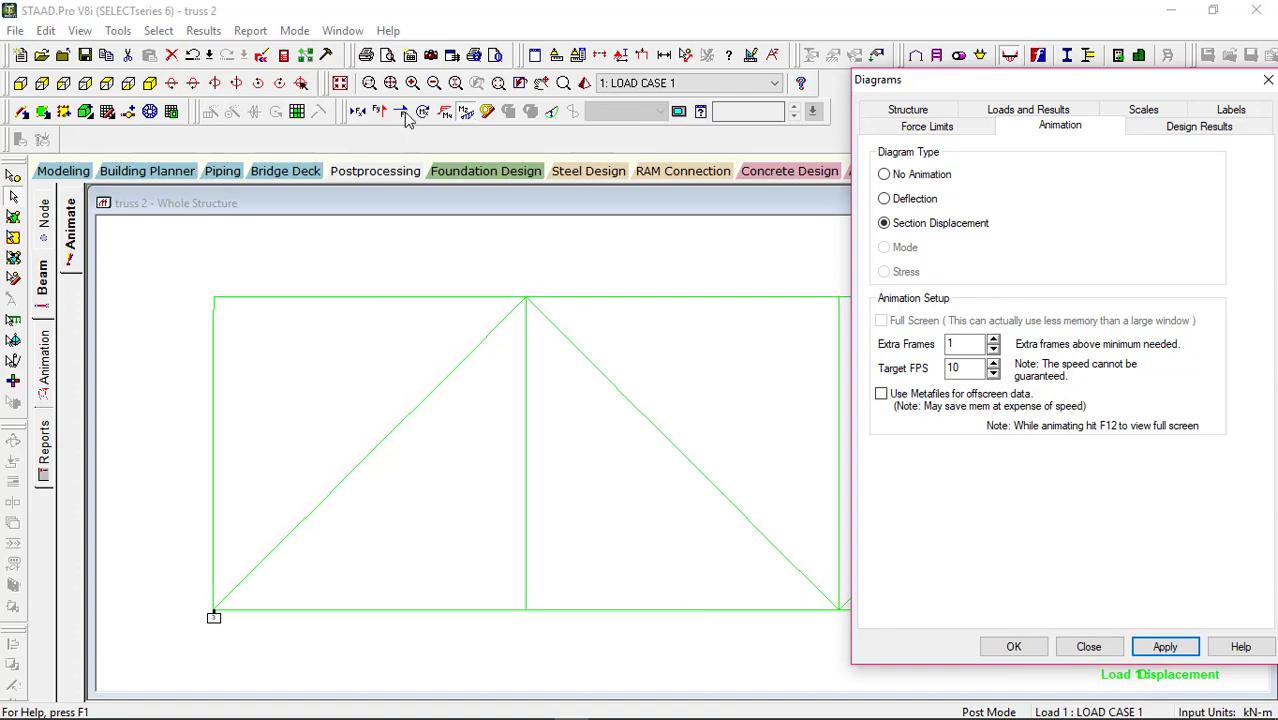
left_click(1005, 647)
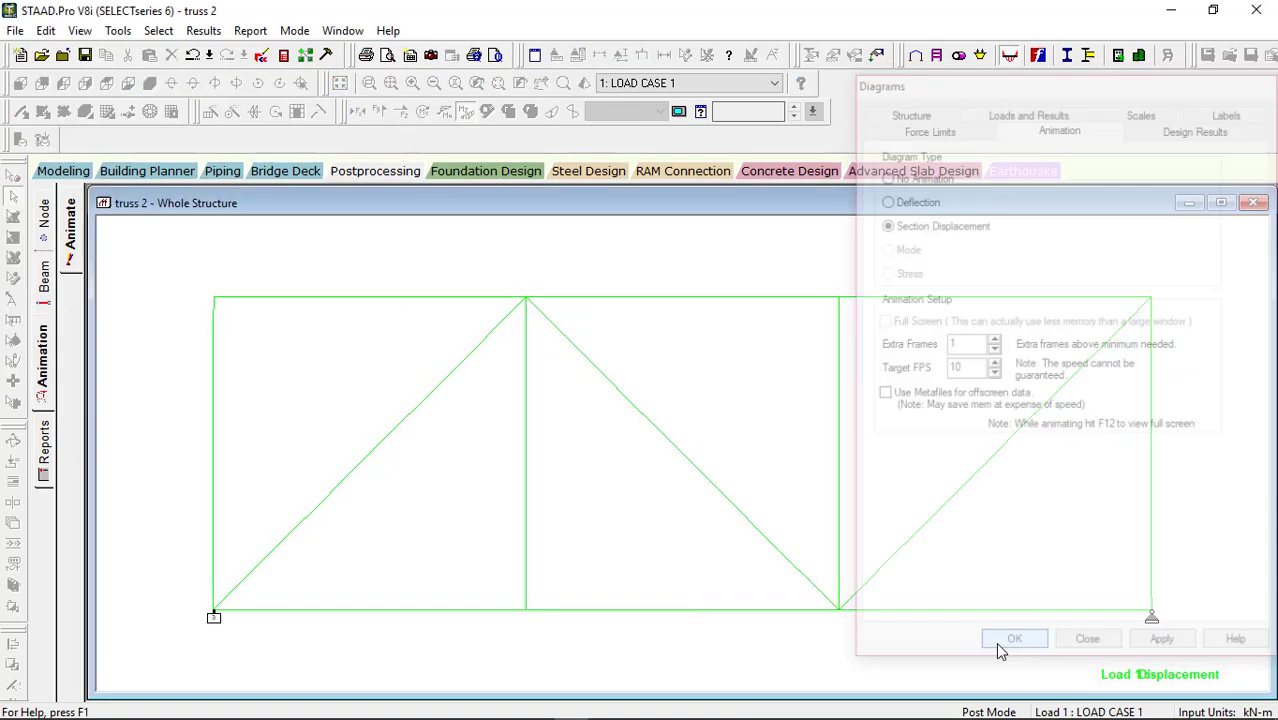
Step: Return to the beam force results and display the axial force and shear Y diagrams on the truss
left_click(45, 283)
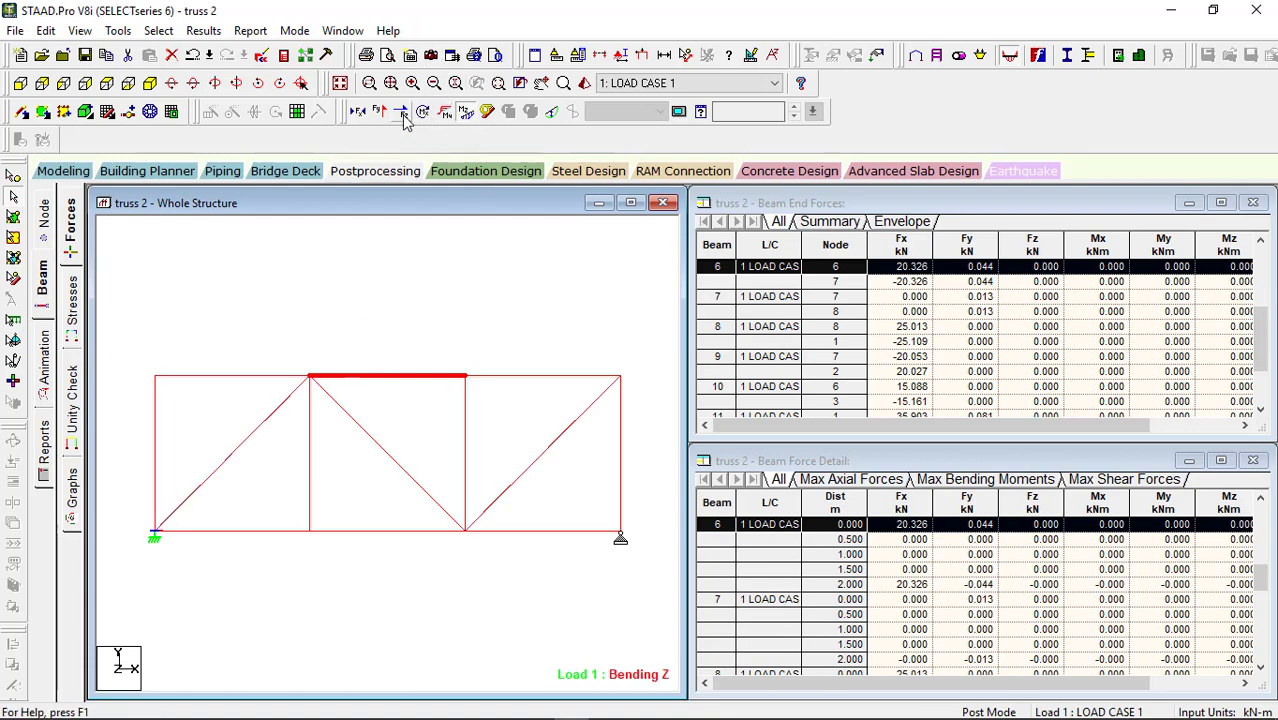
left_click(357, 113)
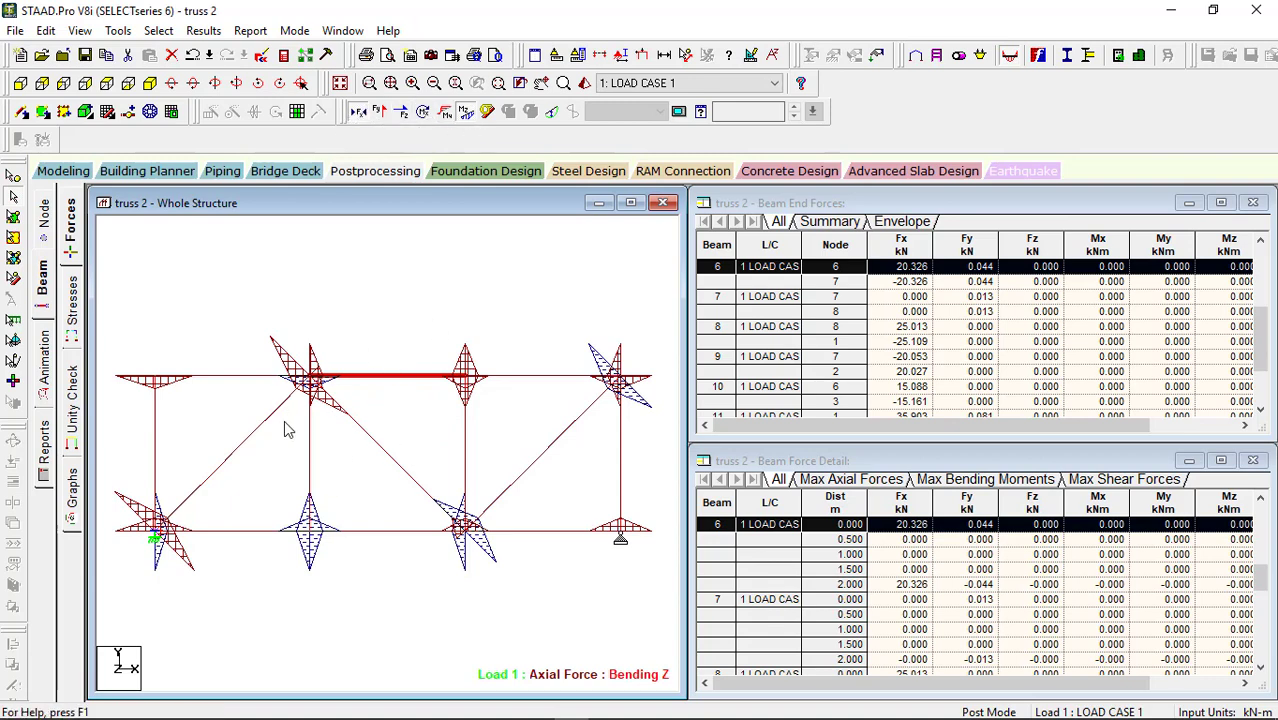
left_click(385, 113)
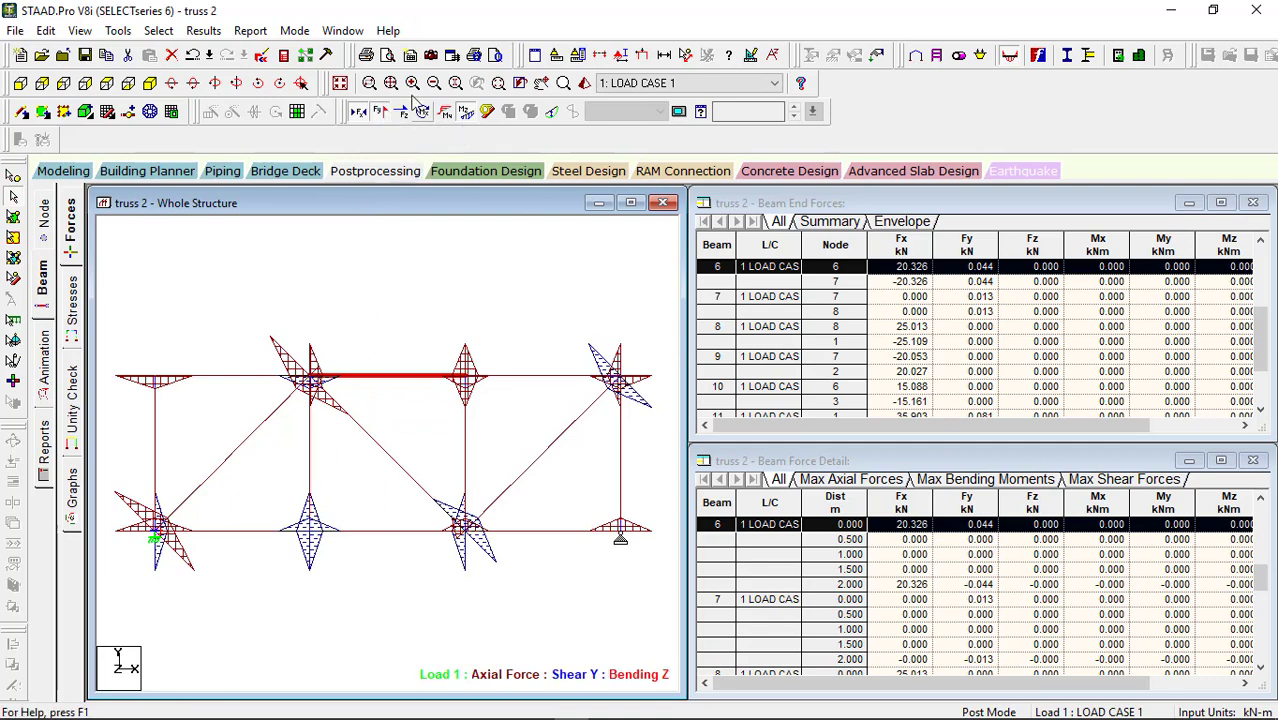
Step: Add the shear Z, torsion and bending Y diagrams to the force diagrams shown on the truss
left_click(403, 113)
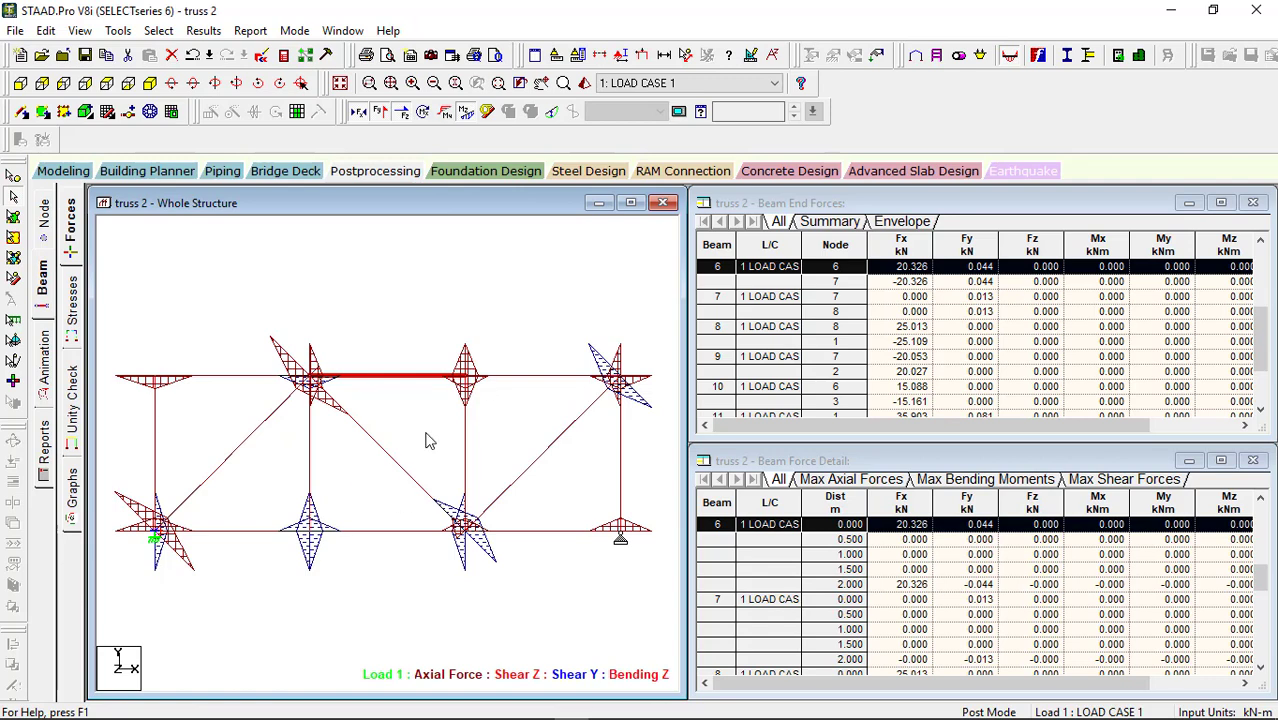
left_click(423, 112)
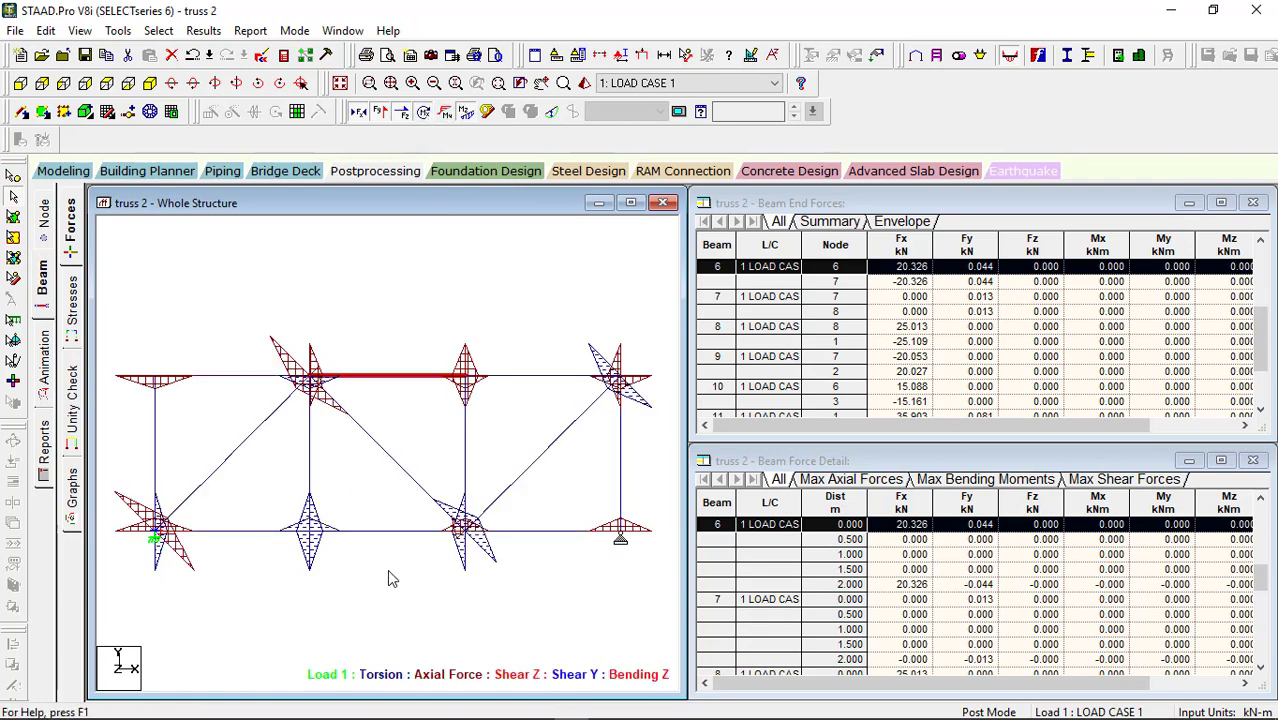
left_click(446, 113)
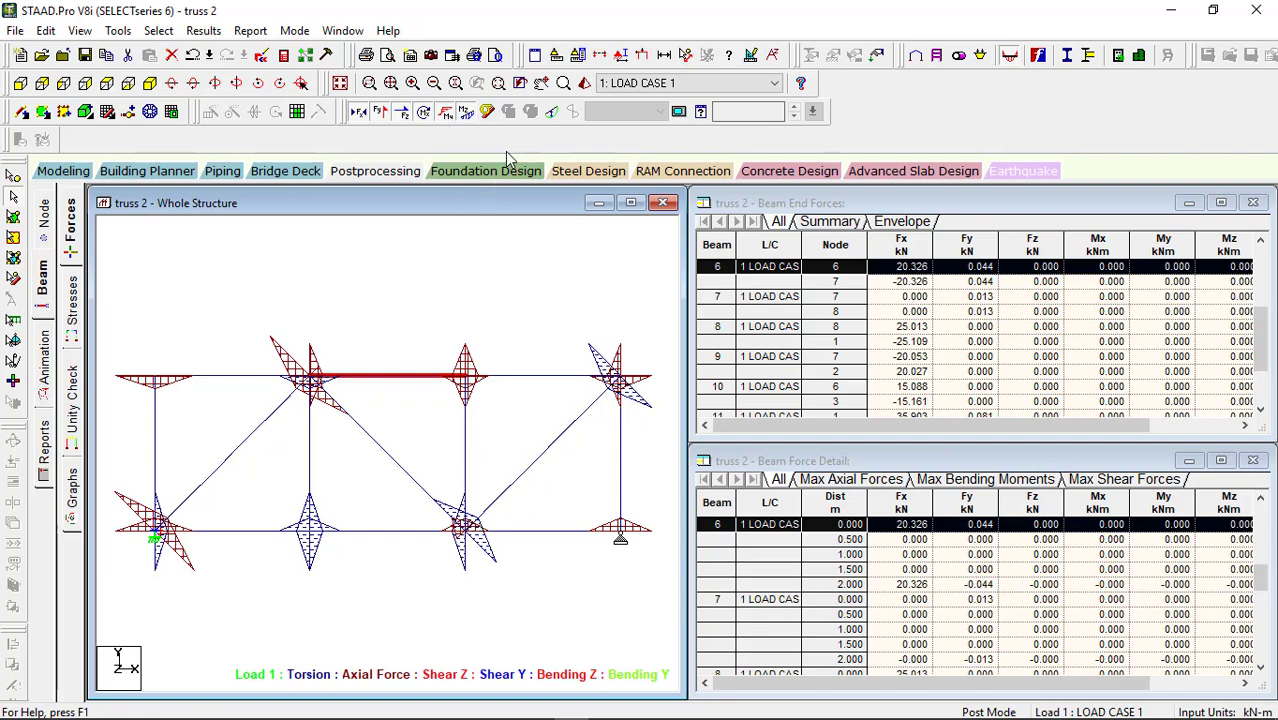
Step: Turn off all axial force, shear, torsion and bending diagrams on the truss
left_click(445, 111)
left_click(423, 111)
left_click(401, 111)
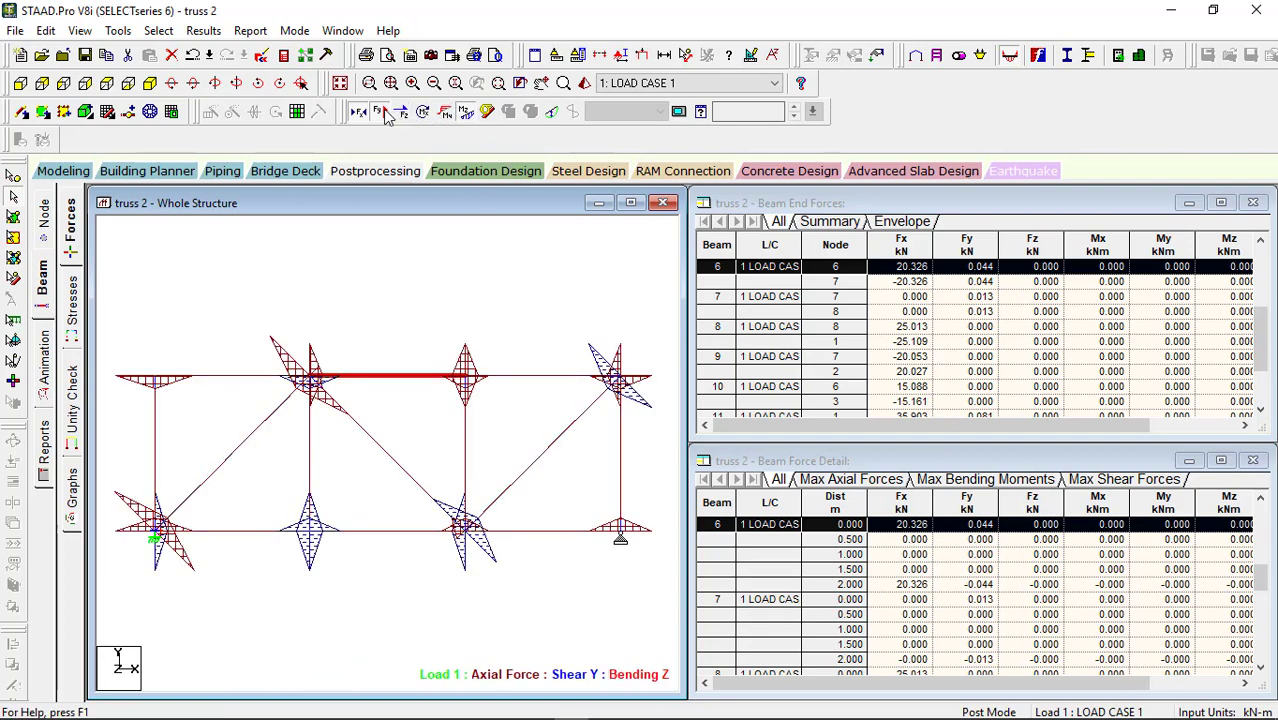
left_click(379, 111)
left_click(359, 112)
left_click(466, 112)
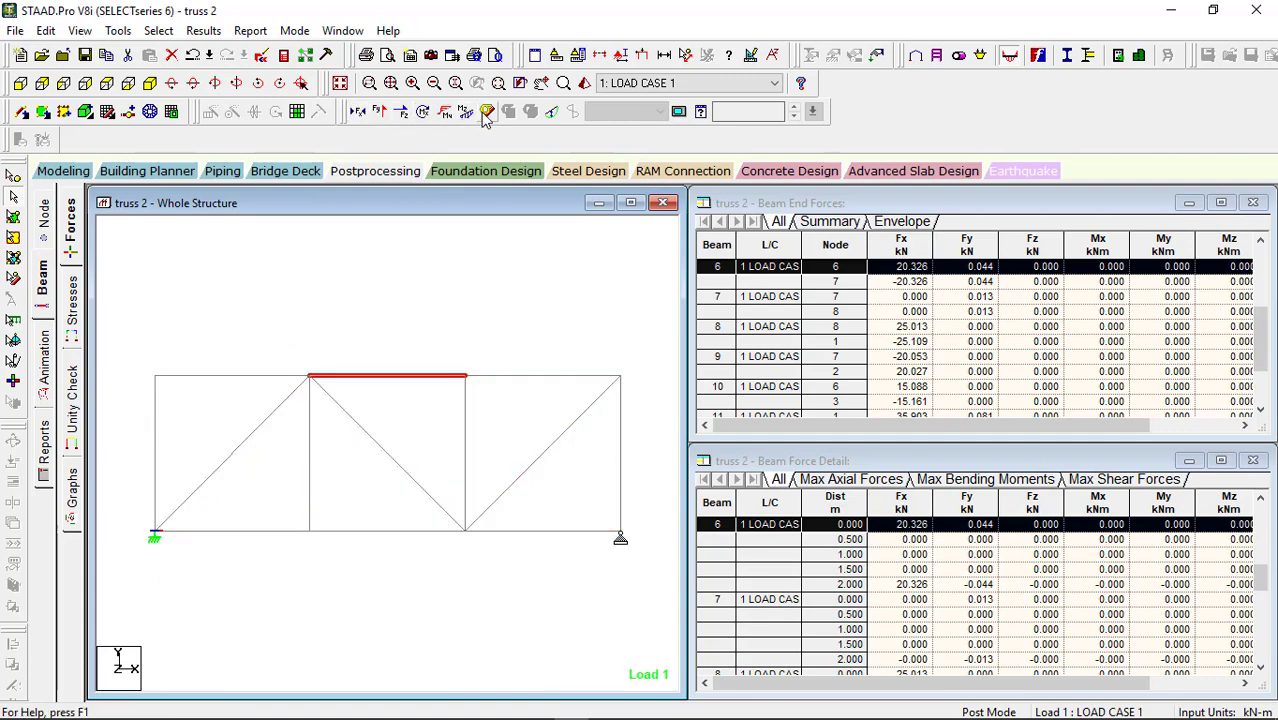
Step: Display the beam stress diagram on the whole truss to examine it, and hide it again
left_click(486, 113)
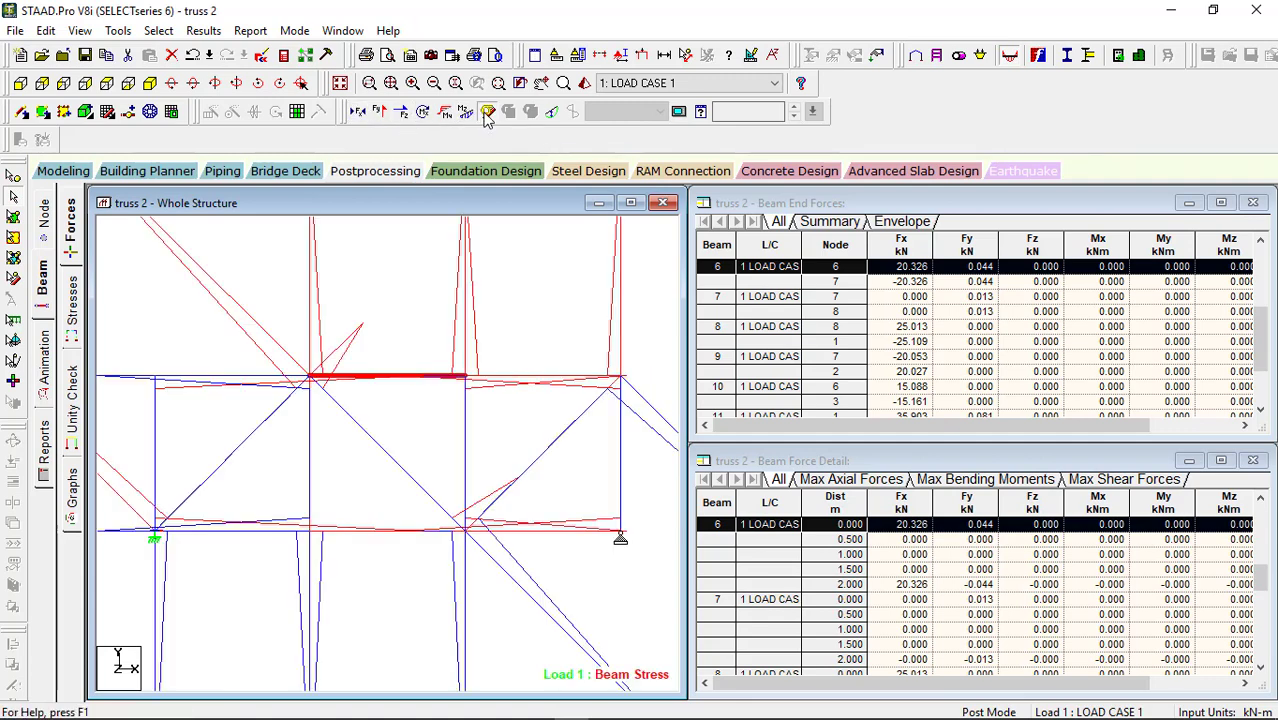
scroll(456, 374, "down", 1)
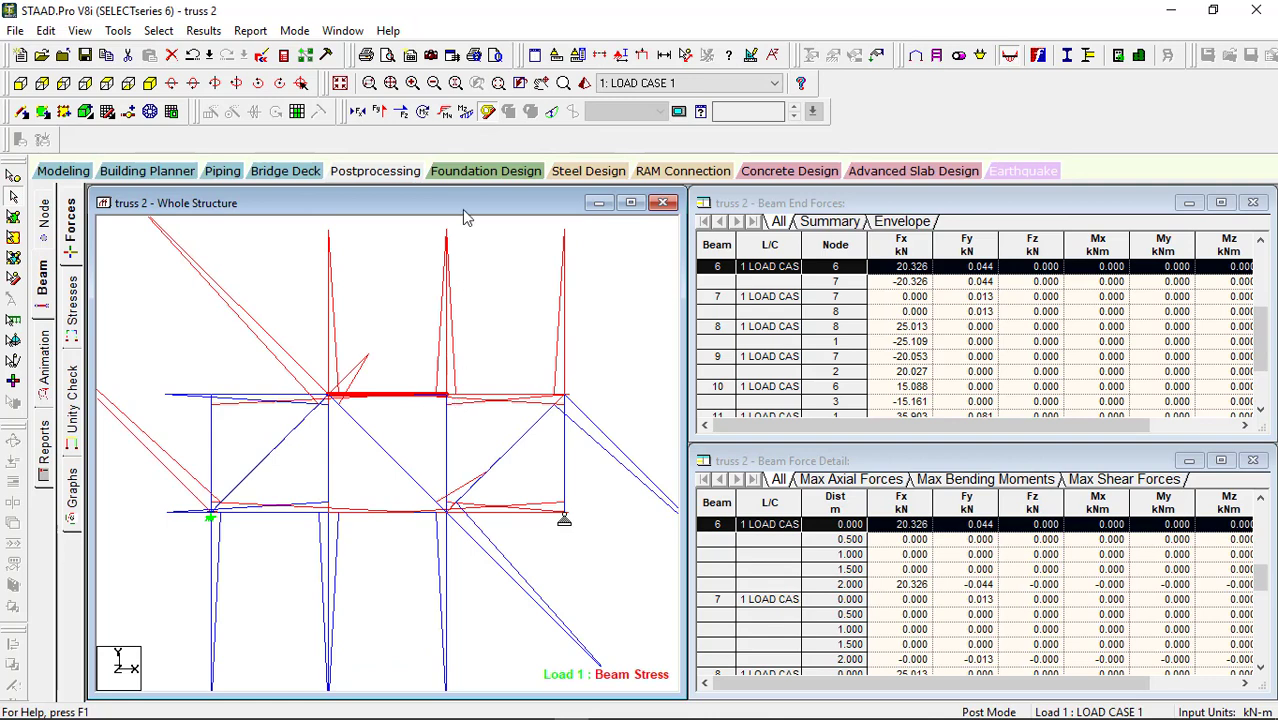
left_click(489, 111)
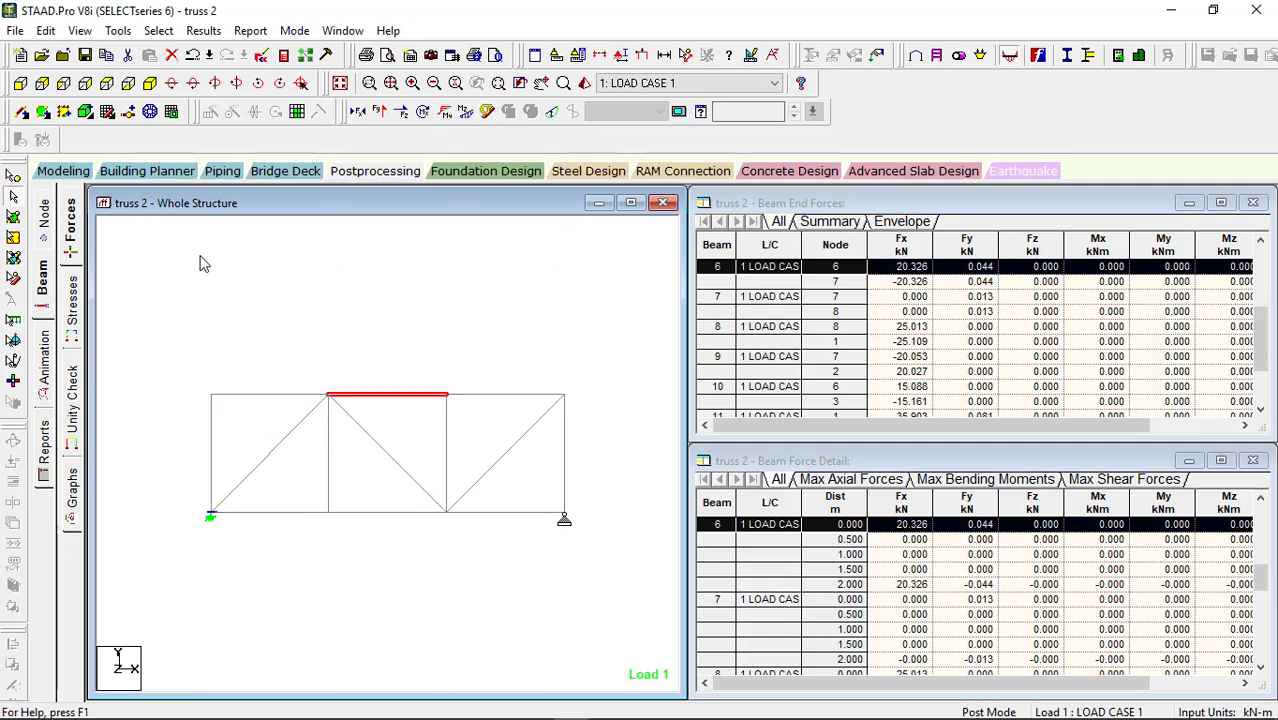
Step: Examine the beam stress results for the truss's left top chord member, keeping the Select Section Plane dialog clear of the stress contour and section views
left_click(77, 322)
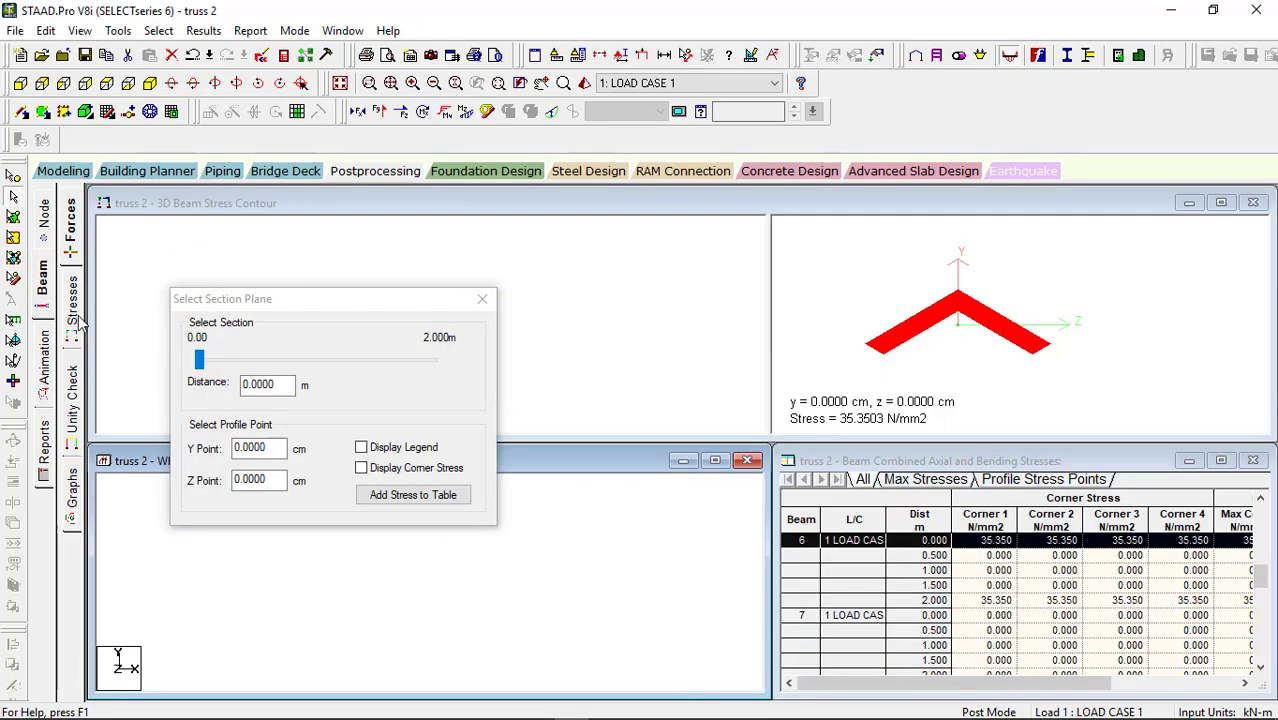
left_click_drag(277, 303, 766, 196)
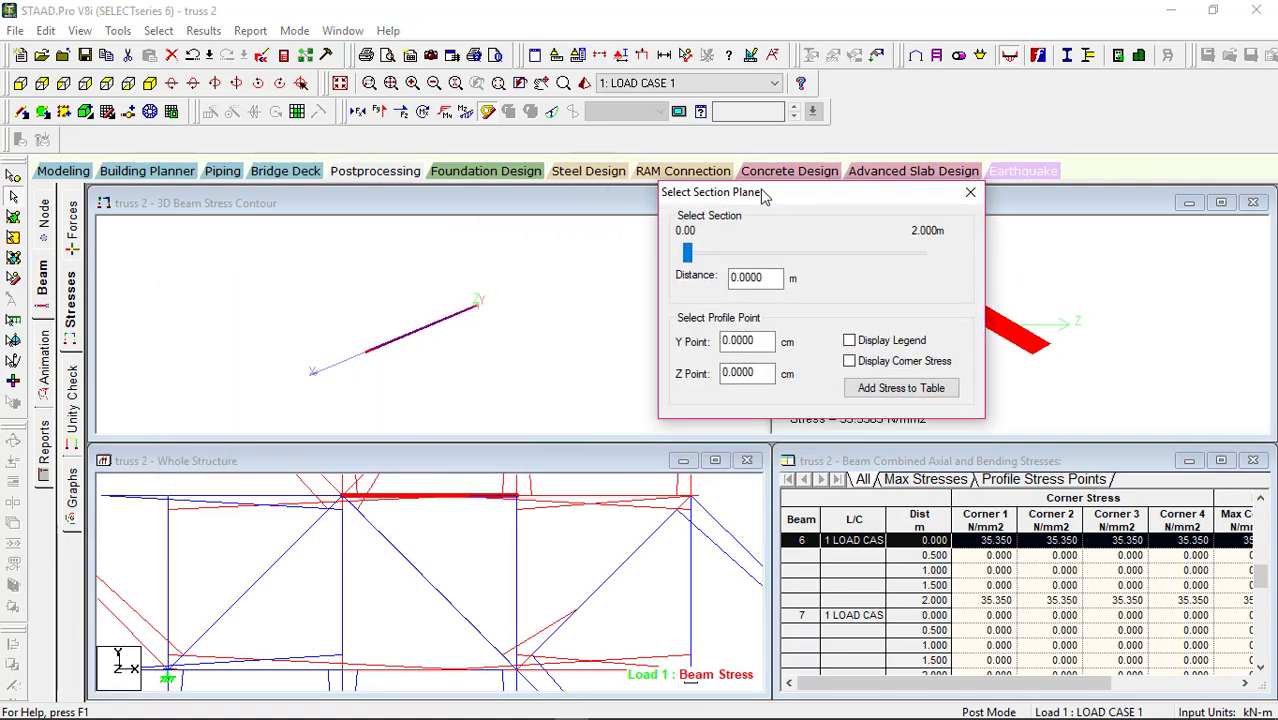
scroll(275, 485, "down", 2)
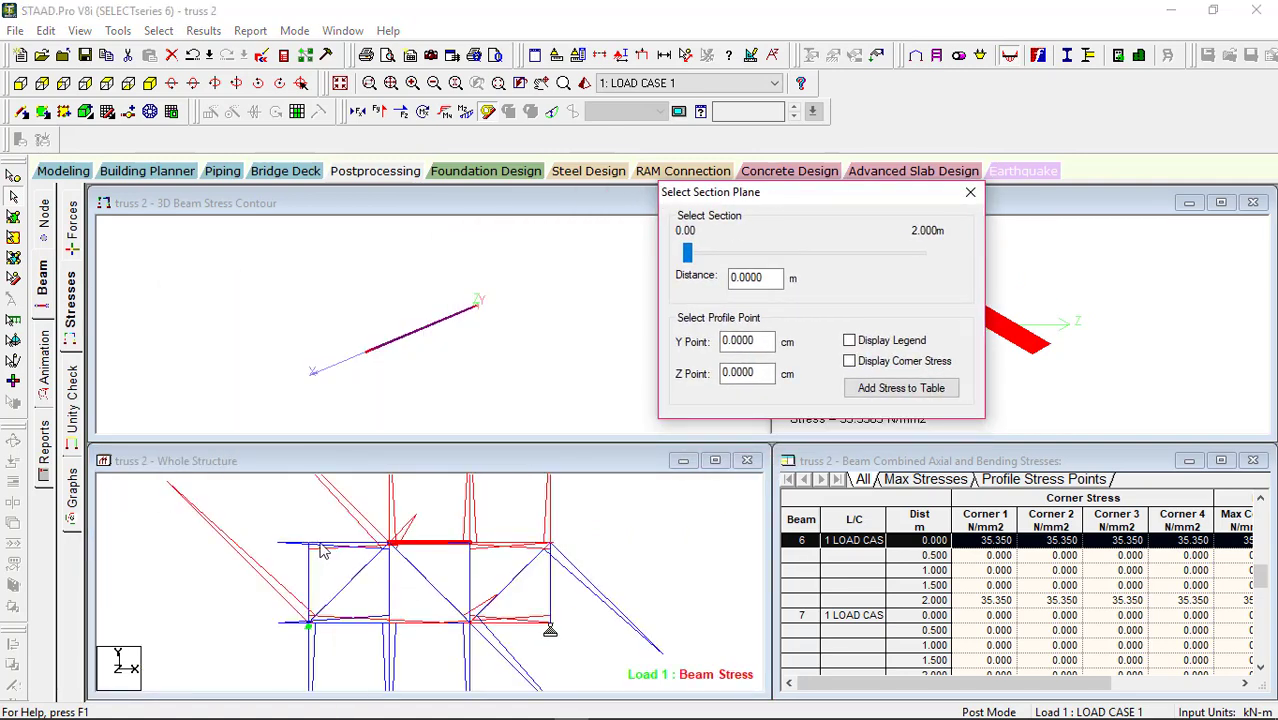
double_click(318, 548)
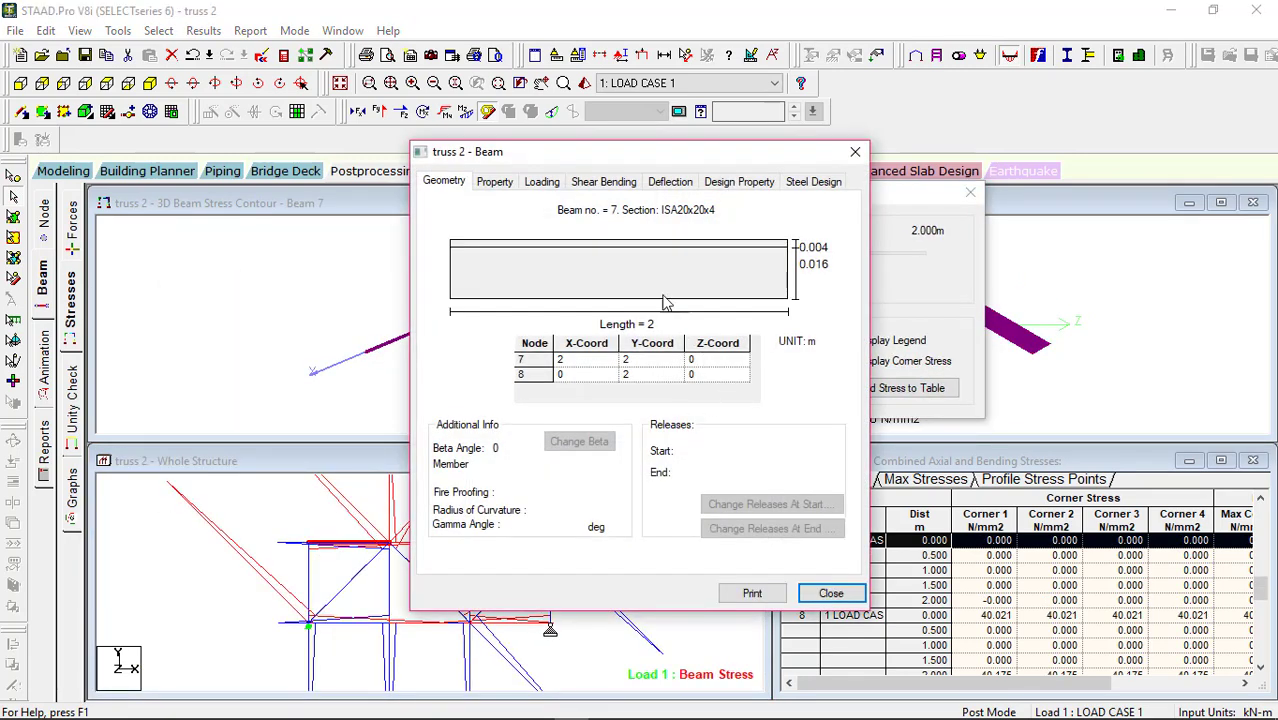
left_click(855, 151)
left_click_drag(760, 203, 986, 477)
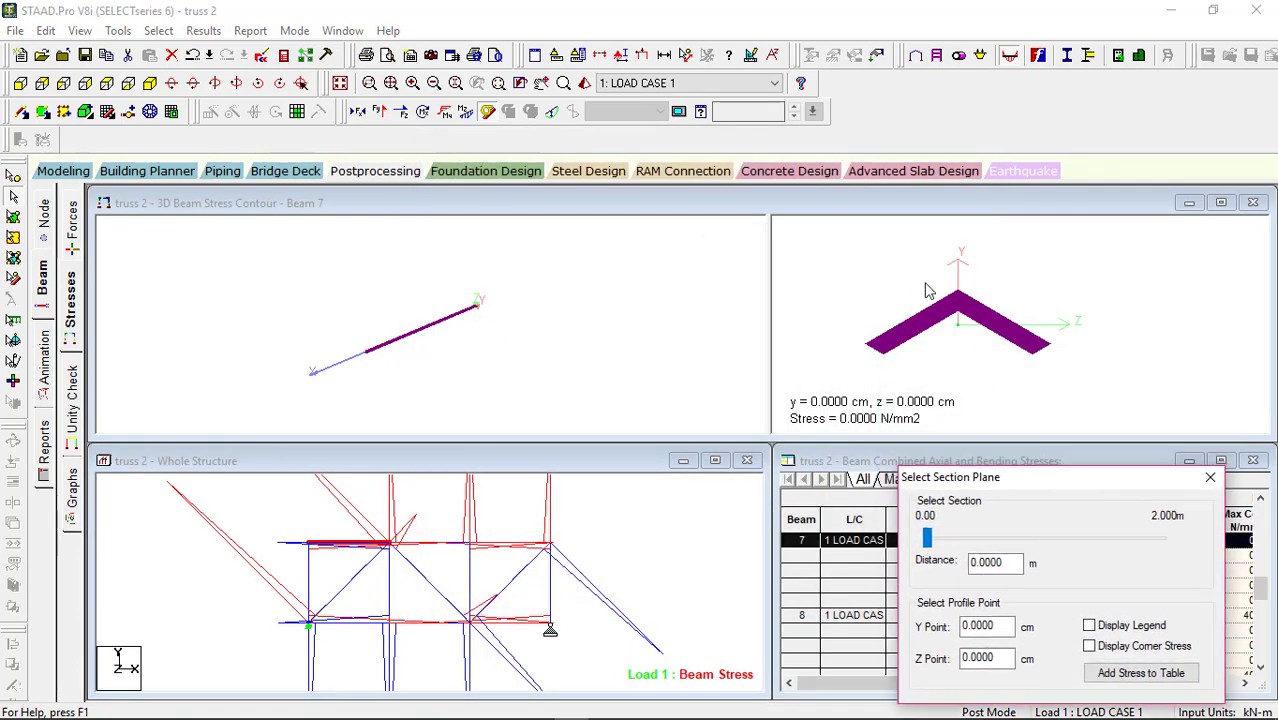
Step: Review the members' unity check ratios and the left top chord member's beam graphs, and return to the beam force results
left_click(81, 404)
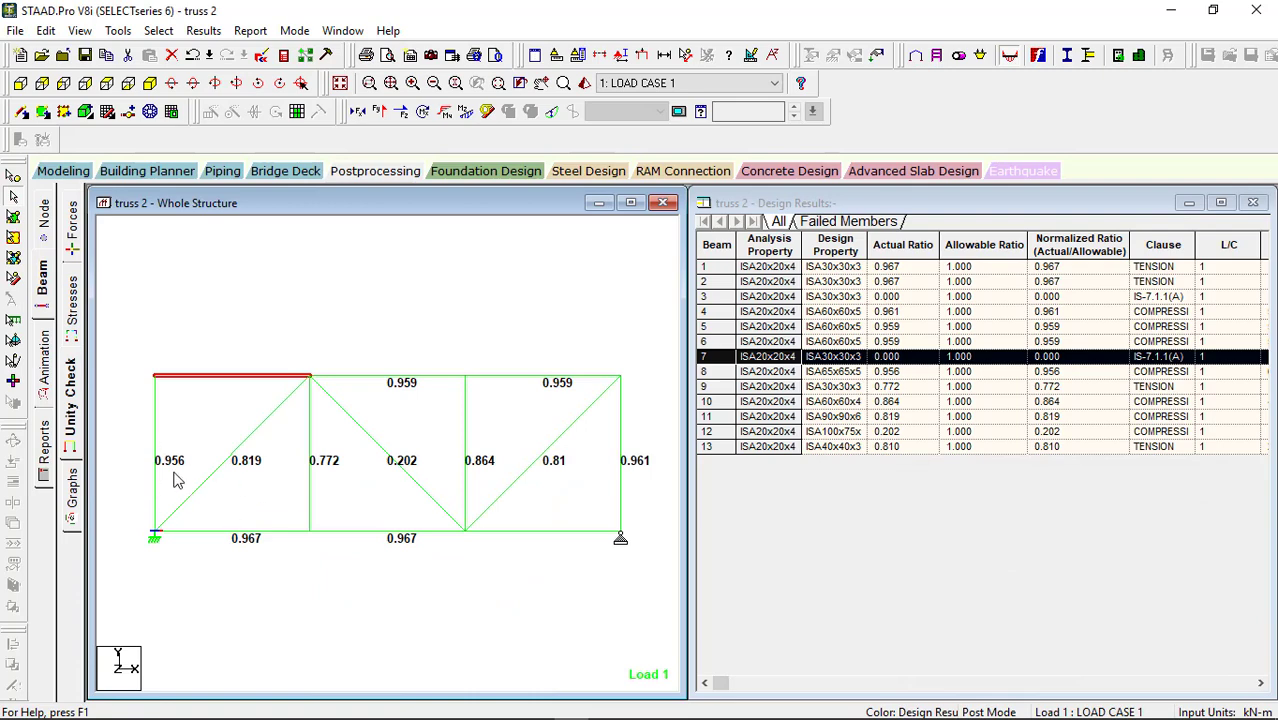
left_click(72, 505)
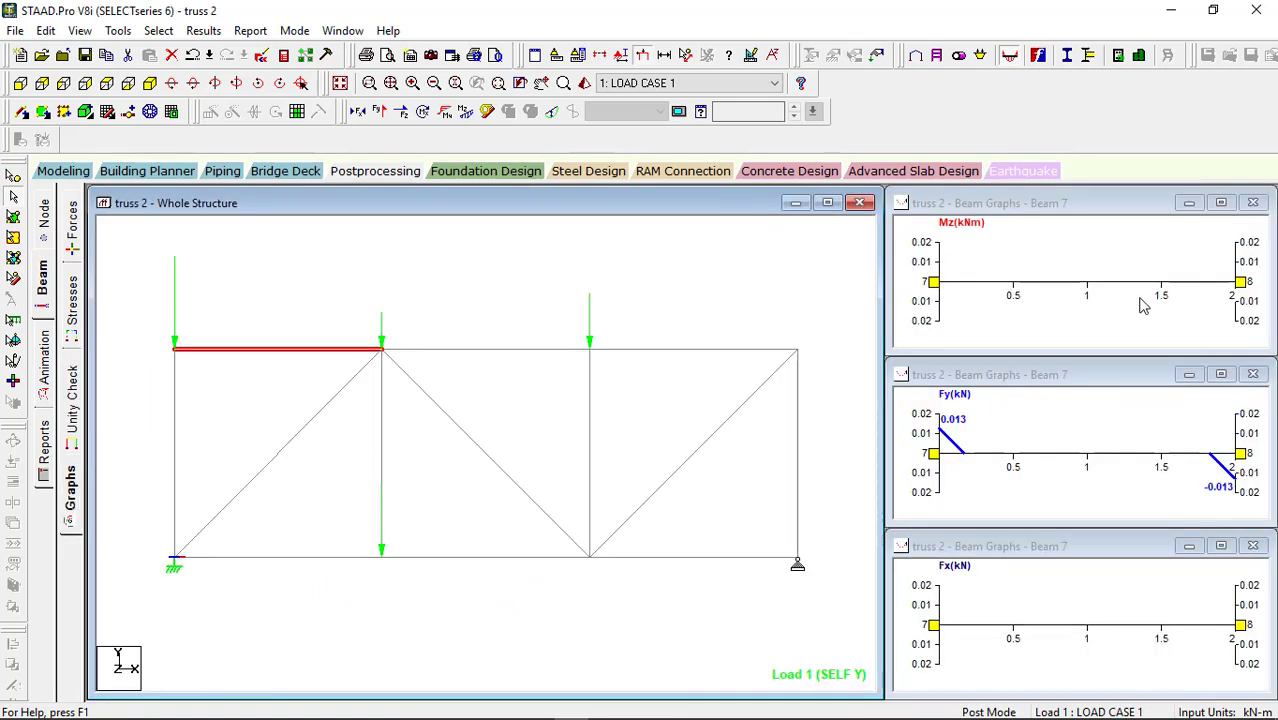
left_click(68, 236)
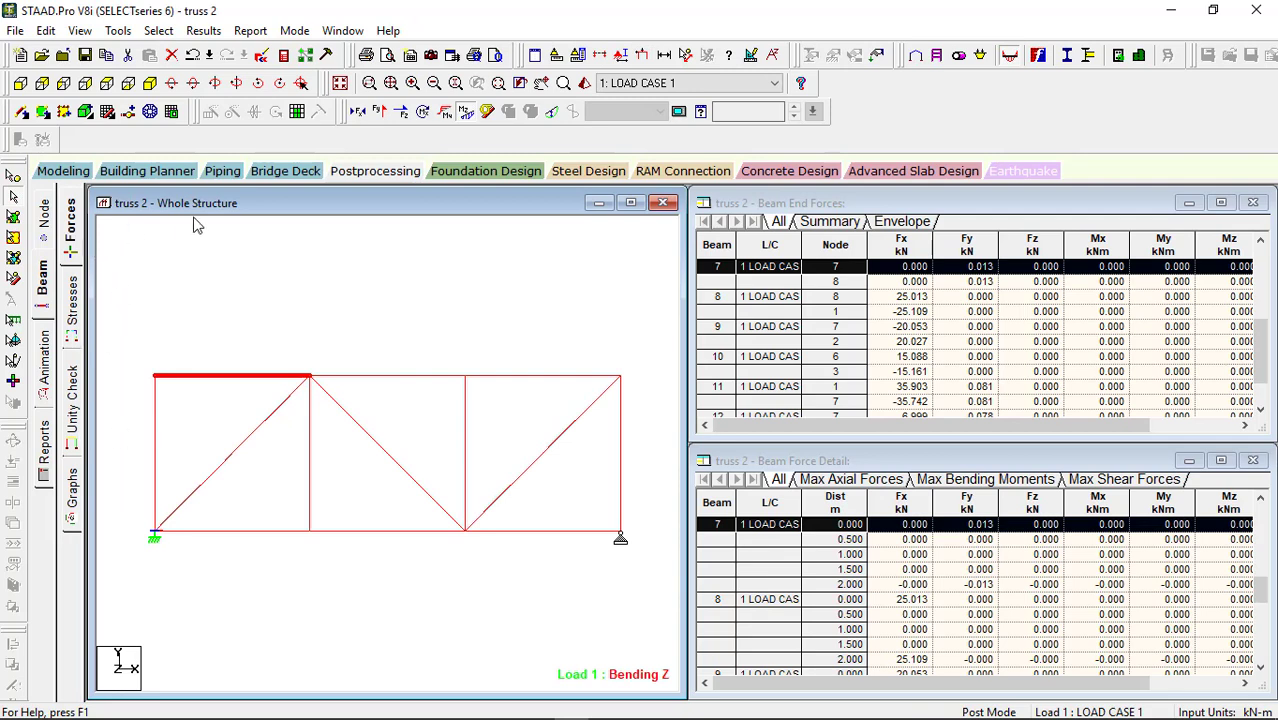